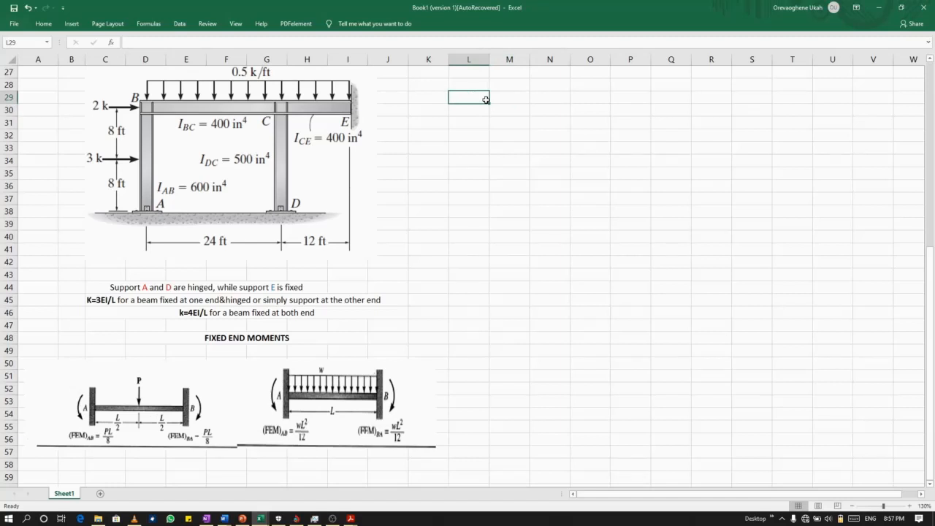
Enter joint label A in L29 and label B in the merged and centred cells M29:N29.
text(a)
click(516, 99)
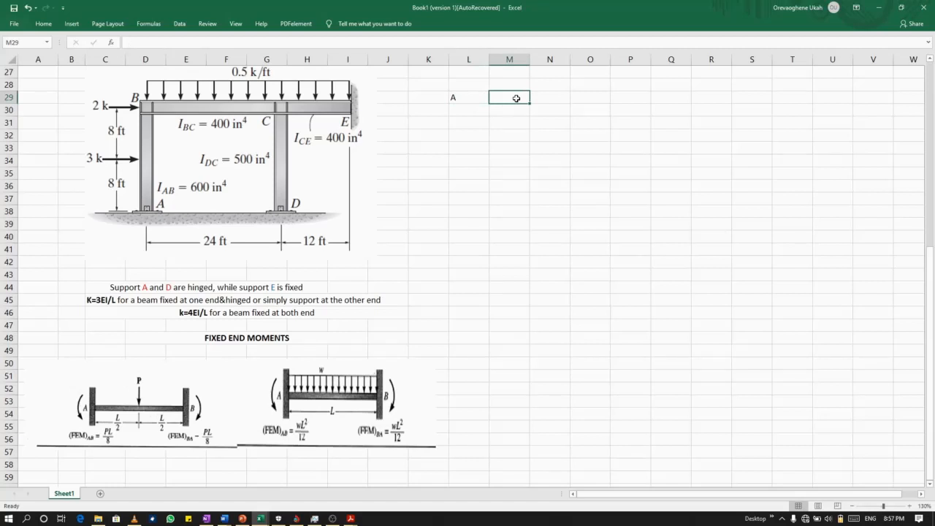
drag(516, 98, 558, 94)
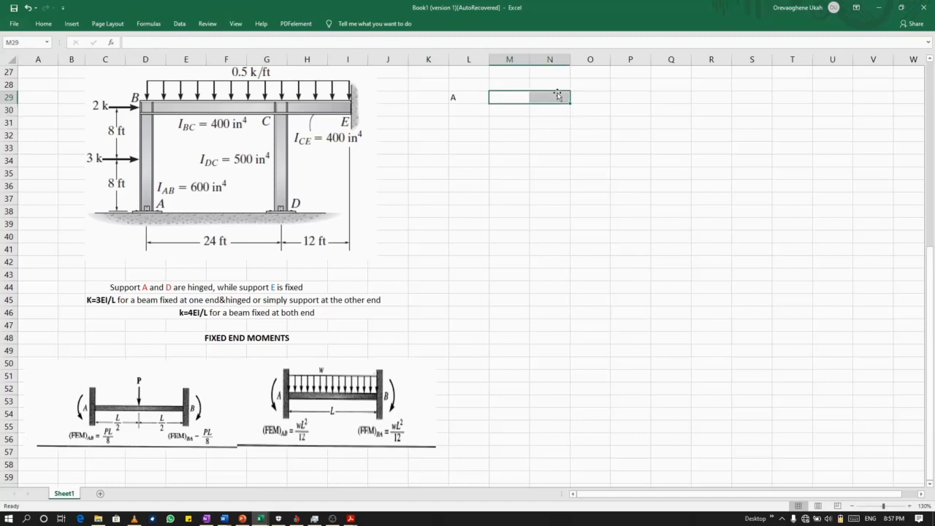
click(36, 25)
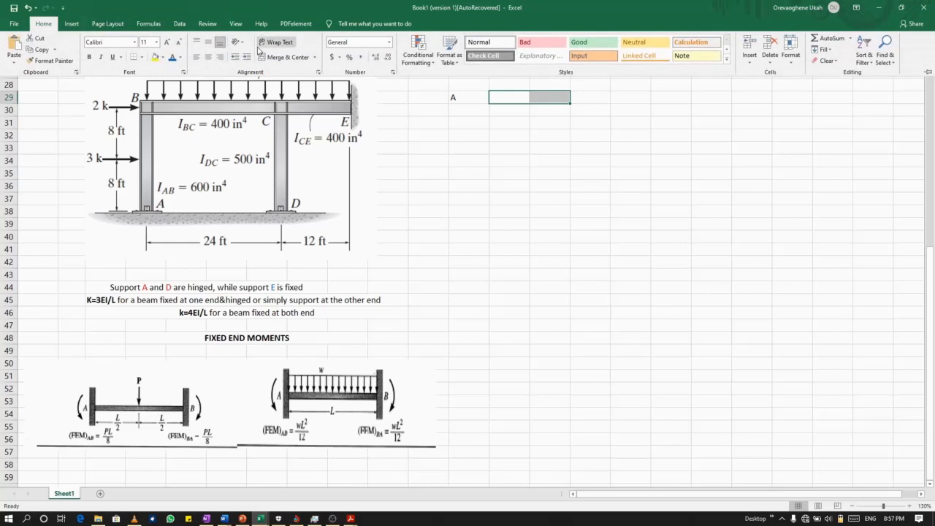
click(286, 59)
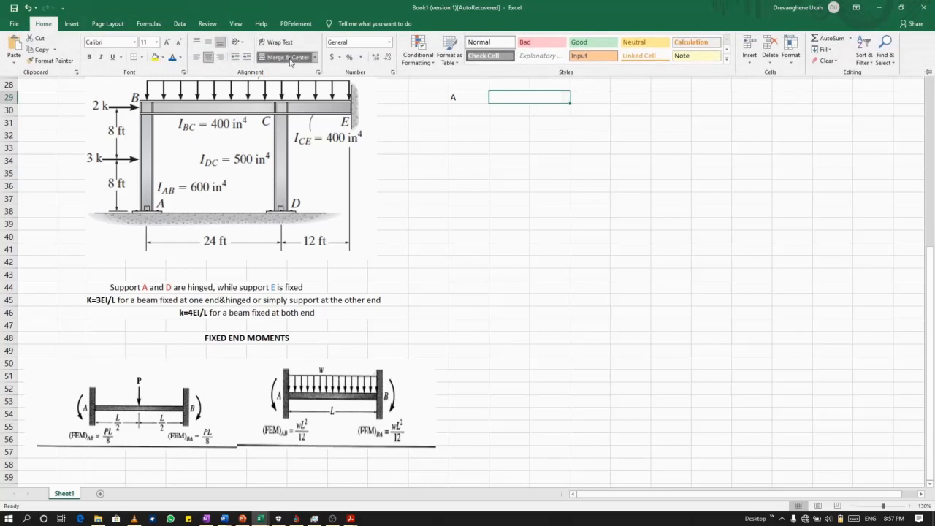
click(527, 94)
double_click(528, 94)
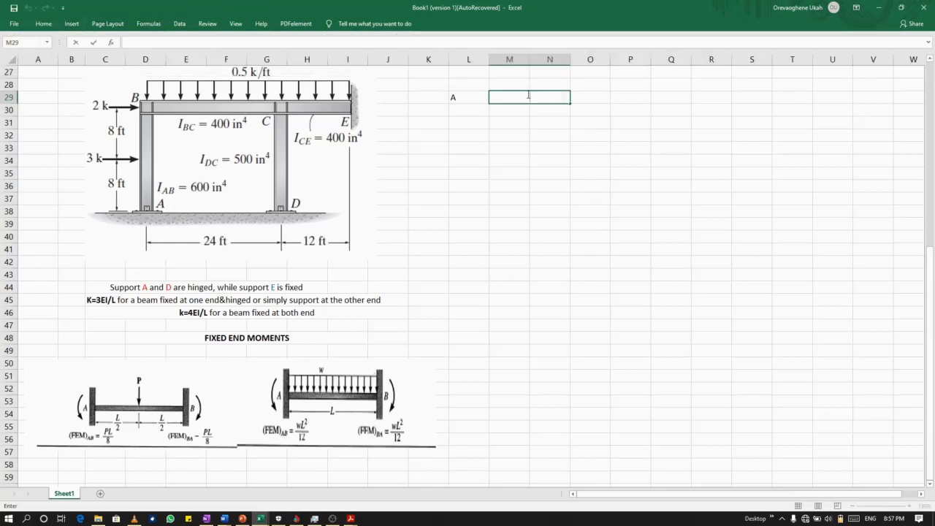
text(B)
key(Return)
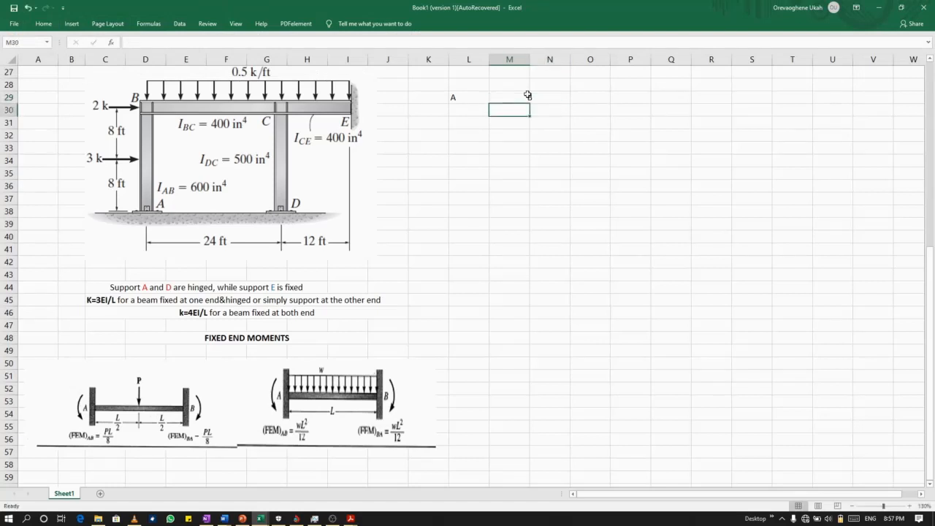
Merge and centre cells O29:Q29 and enter joint label C in them.
click(594, 99)
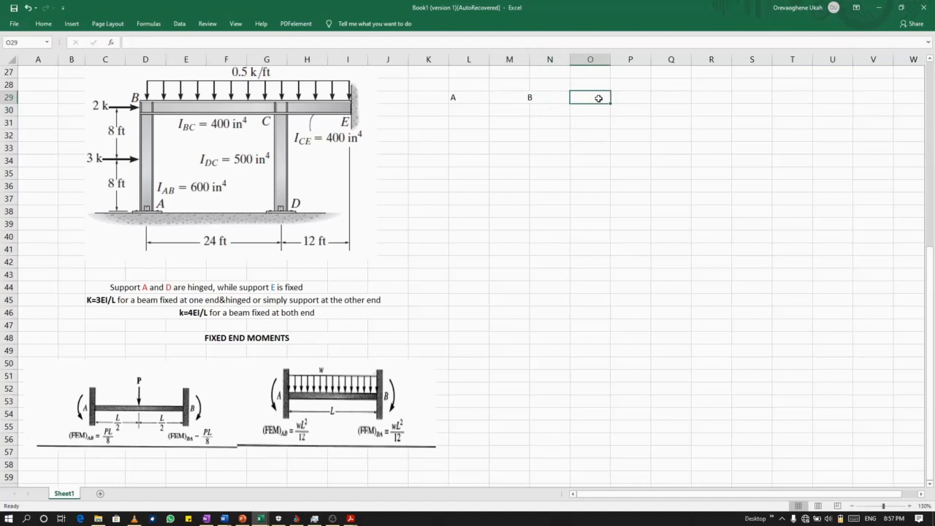
drag(598, 98, 668, 96)
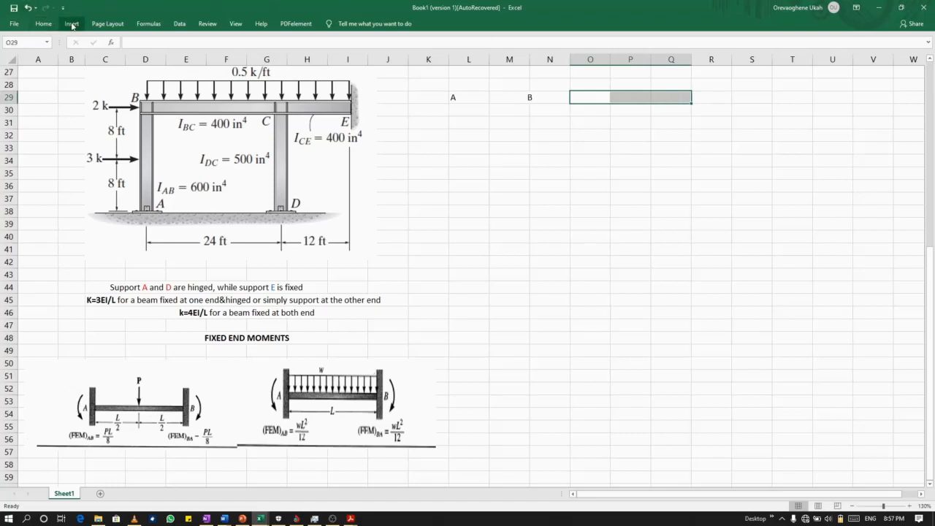
click(36, 25)
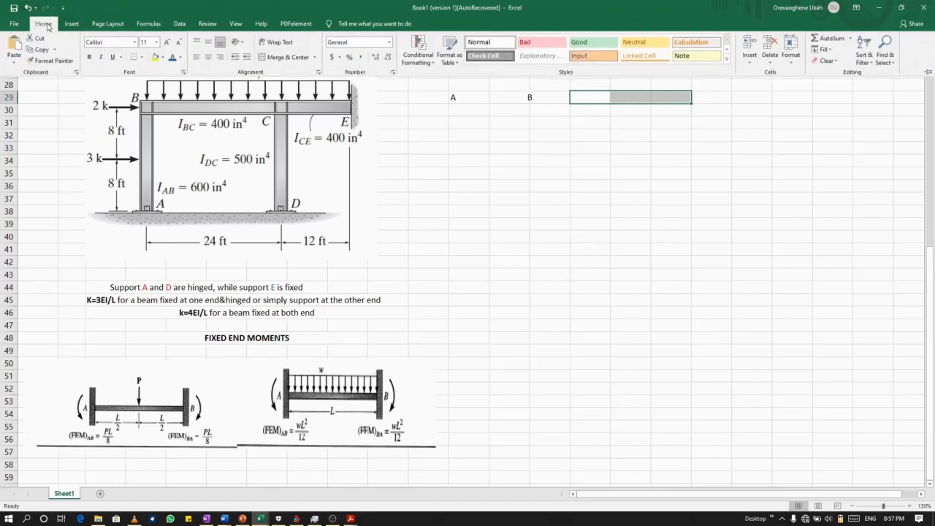
click(272, 61)
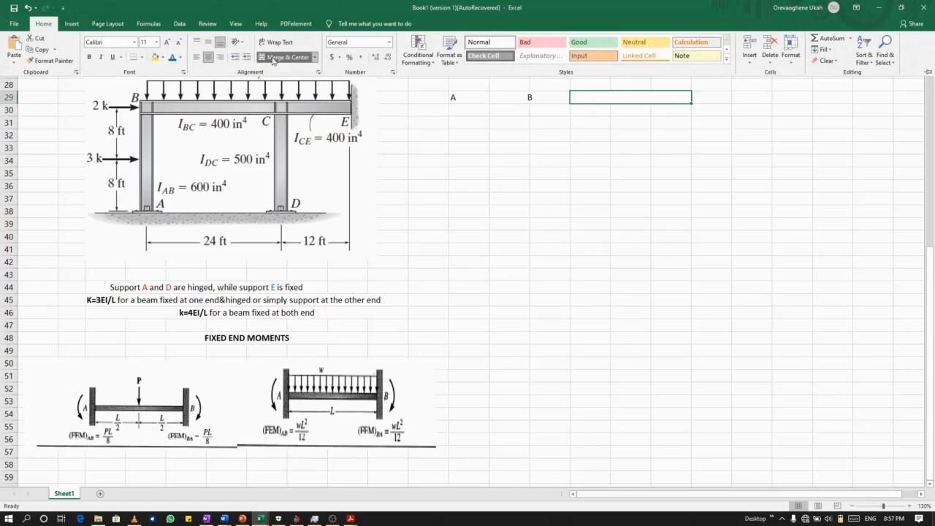
click(616, 105)
double_click(620, 97)
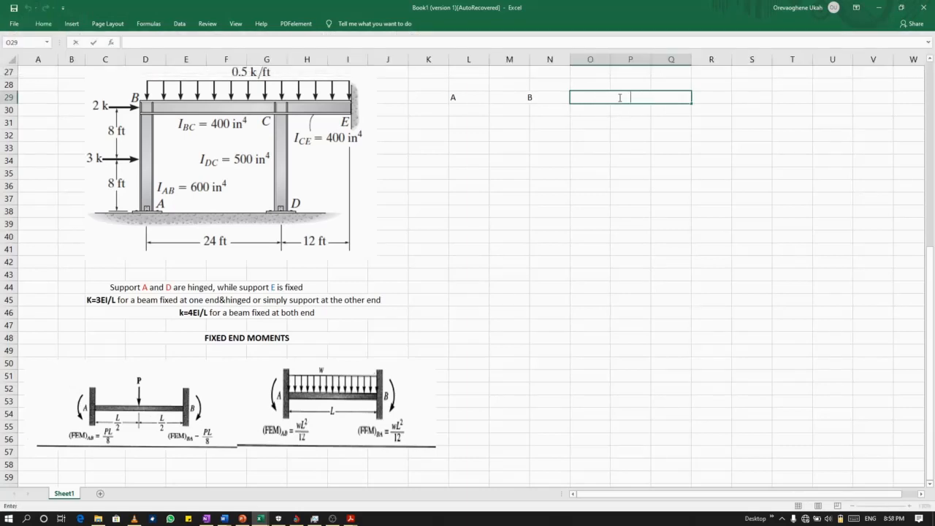
text(C)
Complete the joint label row with E in R29 and D in S29.
click(714, 99)
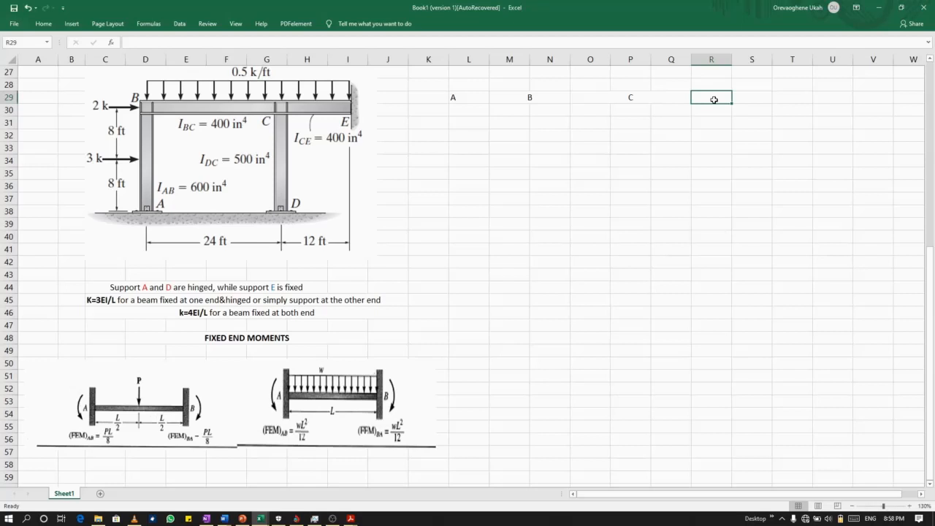
text(E)
click(754, 98)
text(D)
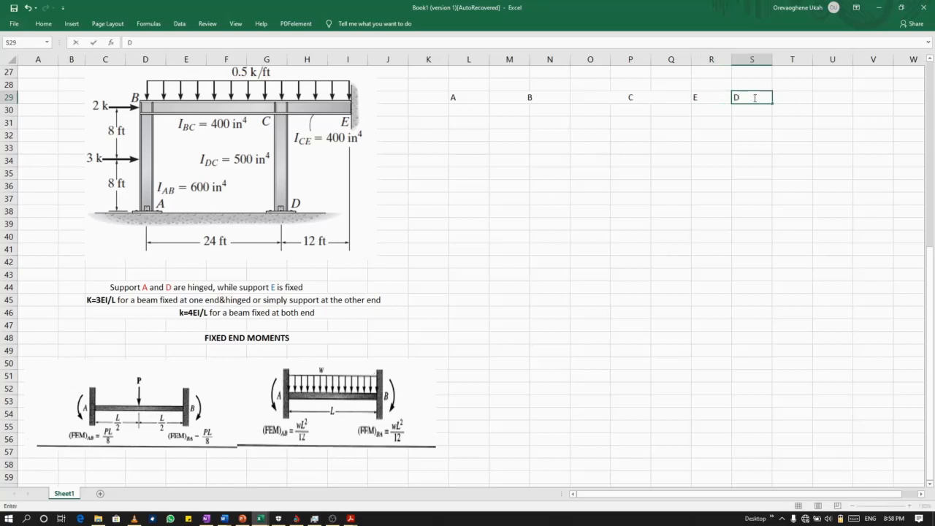
click(434, 108)
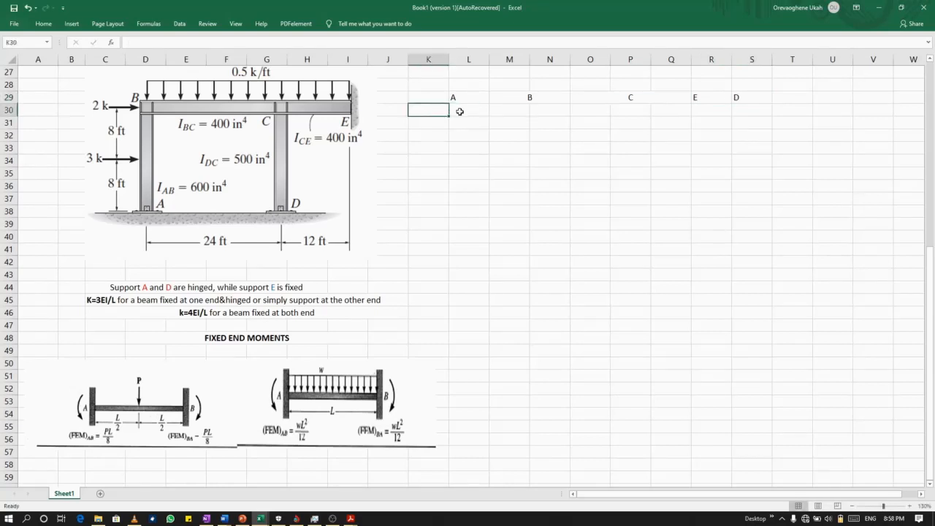
Enter the member labels AB, BA and BC in cells L30, M30 and N30 under joints A and B.
click(460, 111)
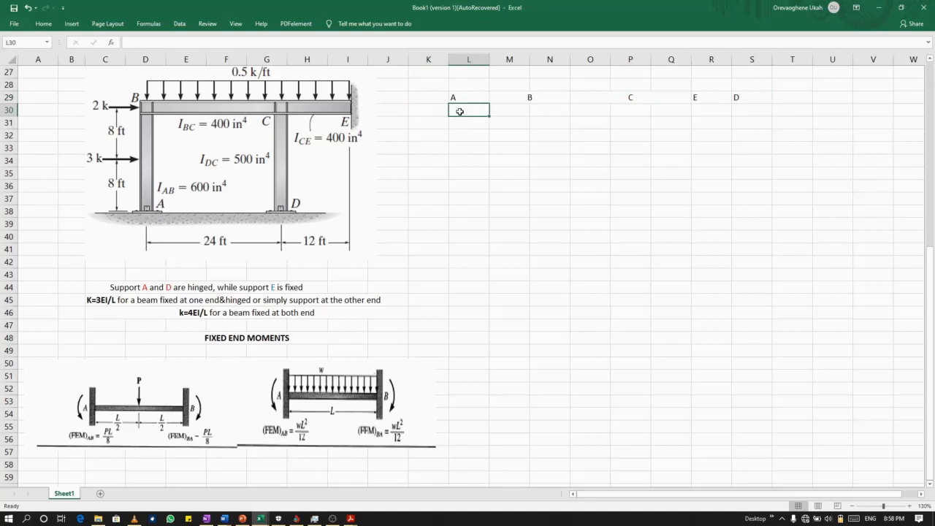
text(AB)
click(501, 109)
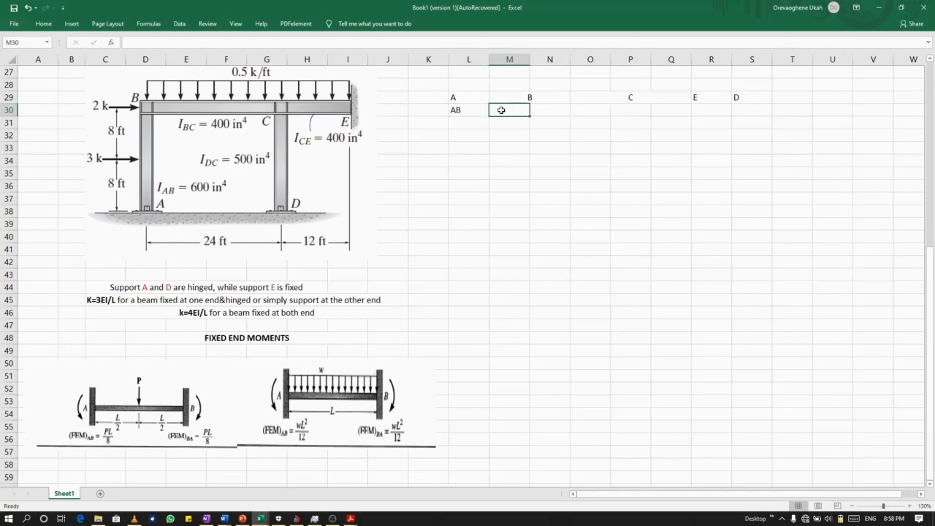
text(BA)
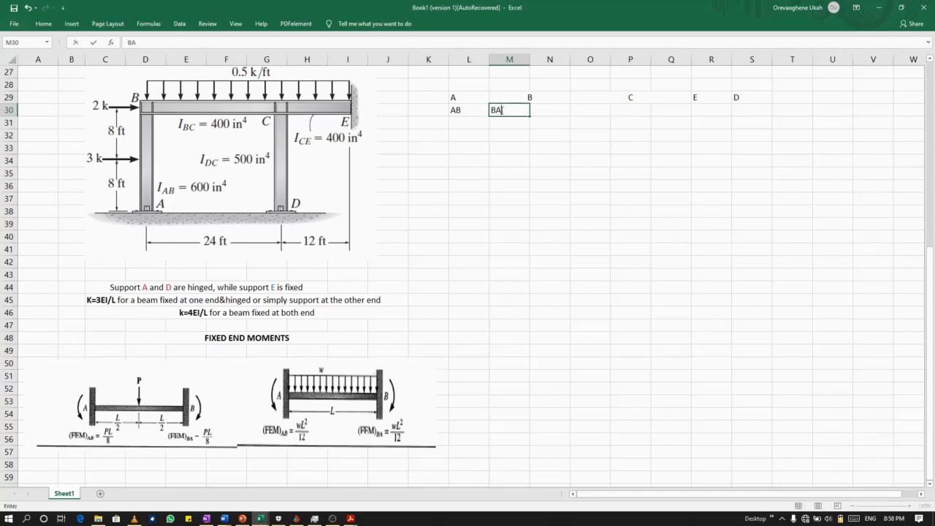
click(551, 112)
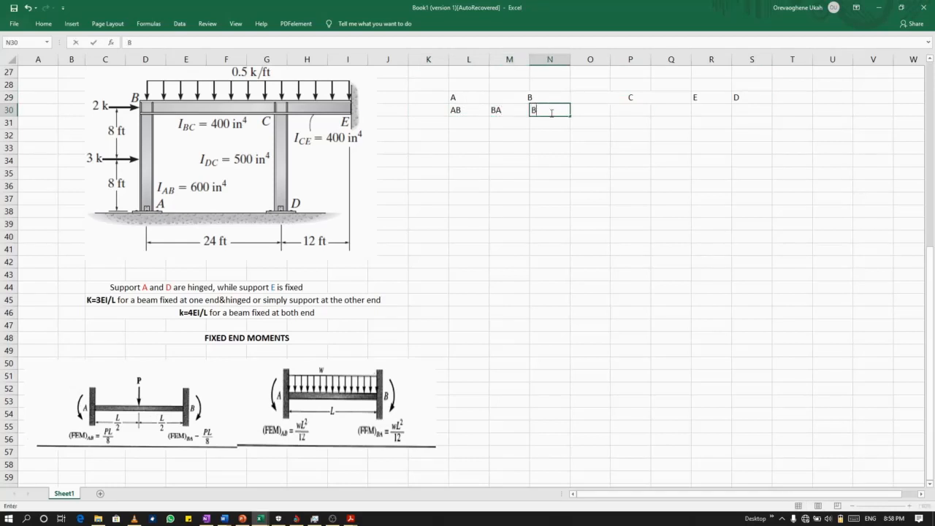
text(BC)
Enter the member labels CB, CD and CE in cells O30, P30 and Q30 under joint C.
click(606, 111)
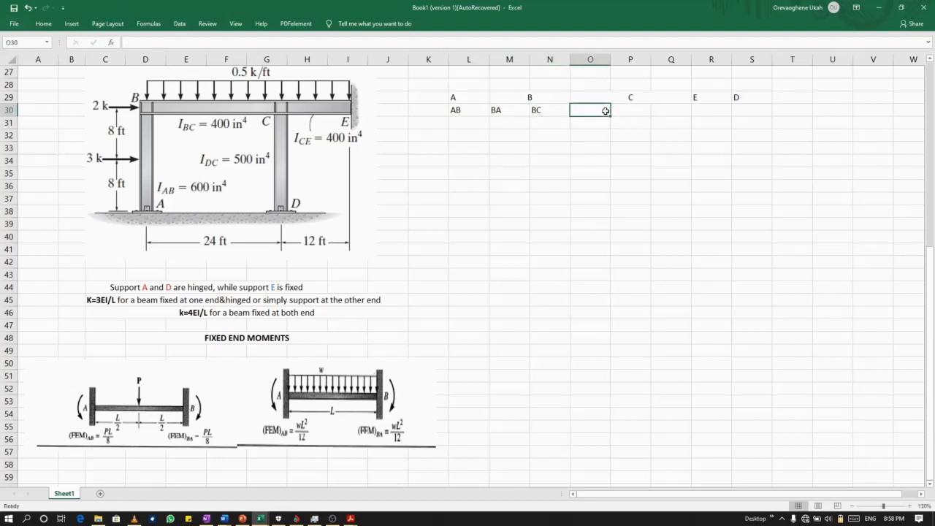
text(CB)
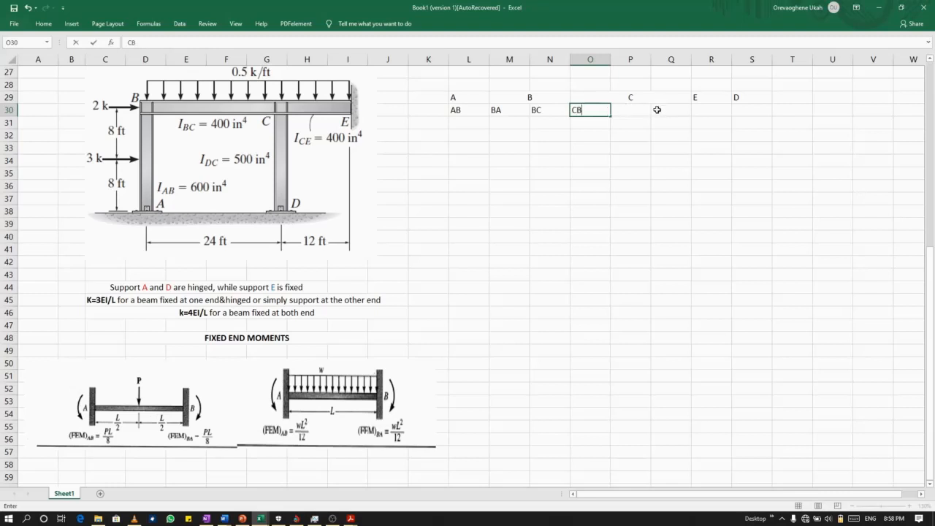
click(633, 112)
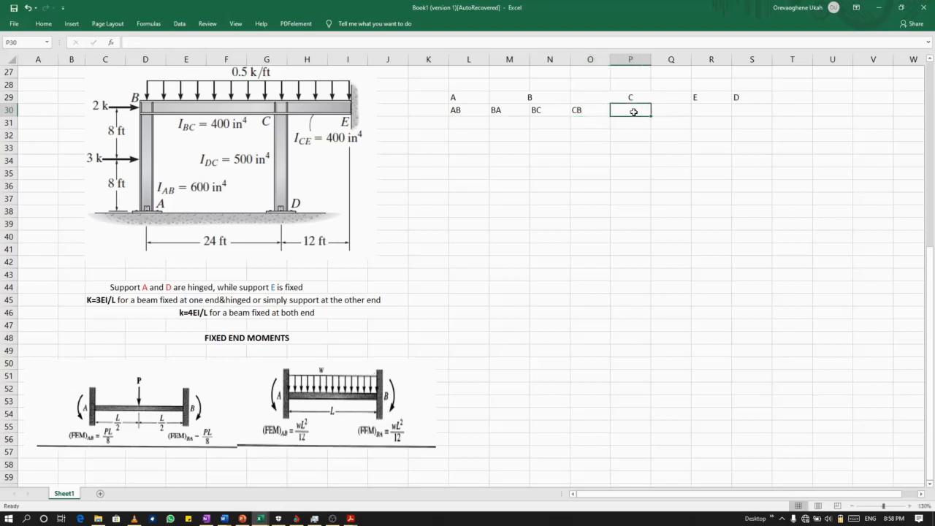
text(CD)
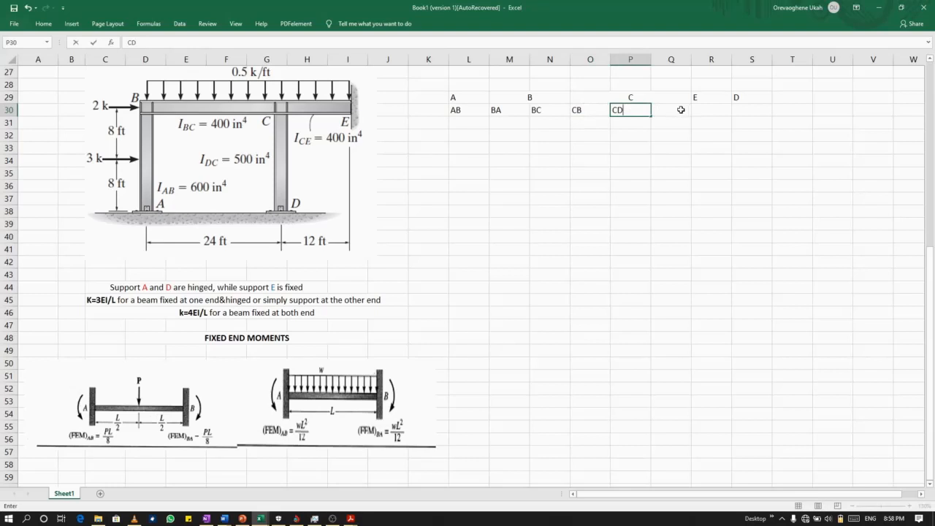
click(679, 110)
text(CE)
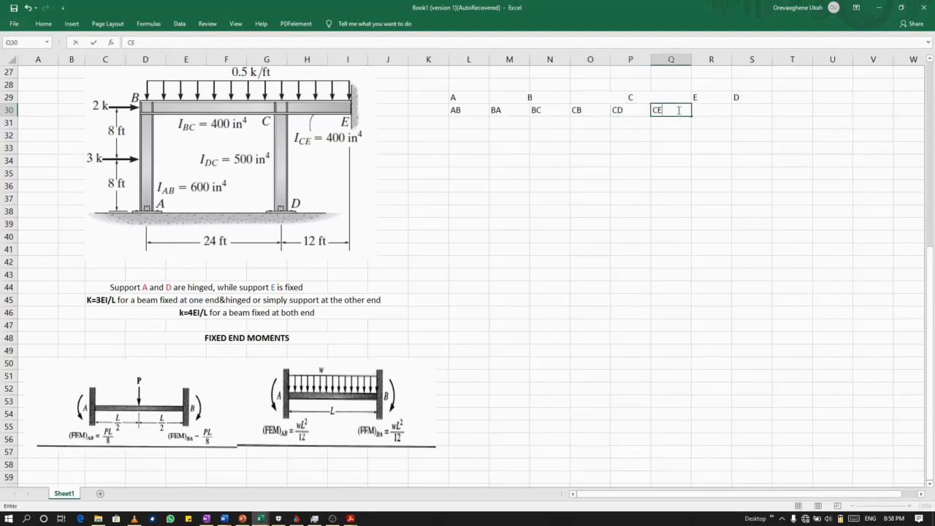
Enter member label EC in R30 under joint E and DC in S30 under joint D.
click(704, 110)
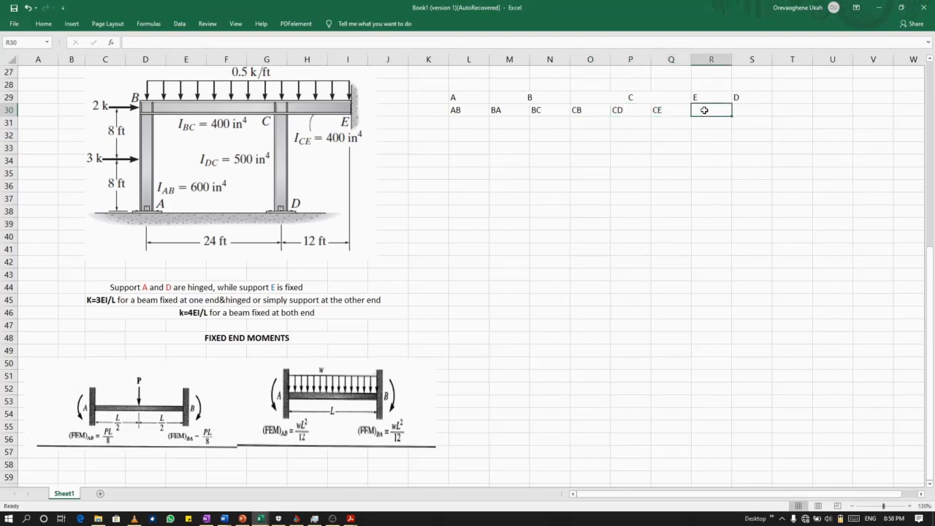
text(EC)
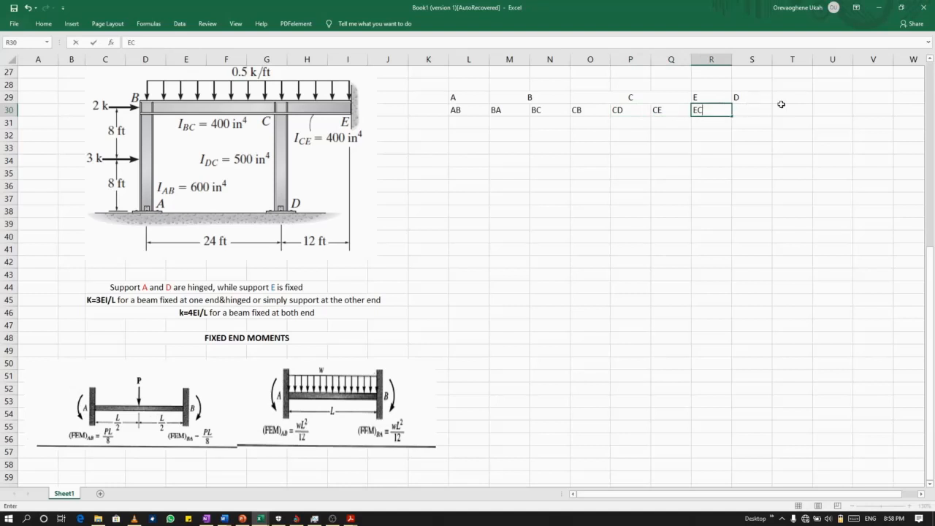
click(744, 112)
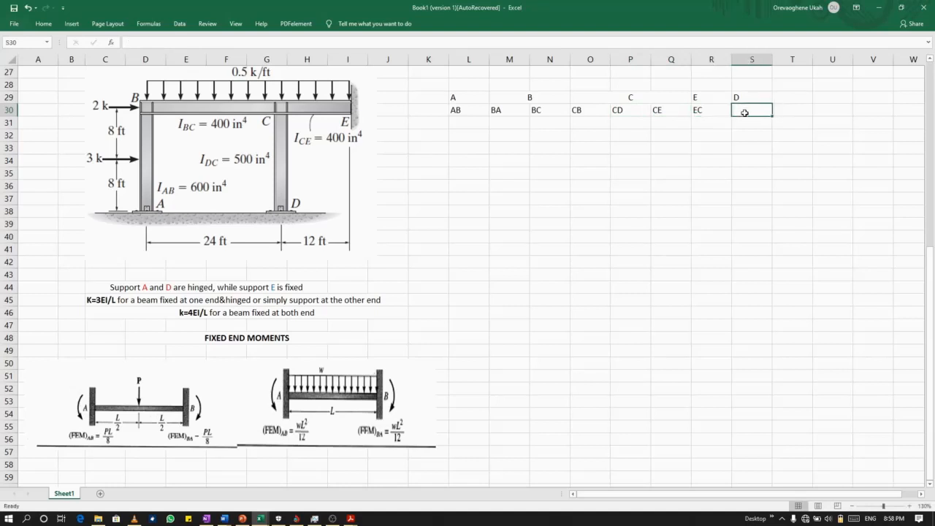
text(DC)
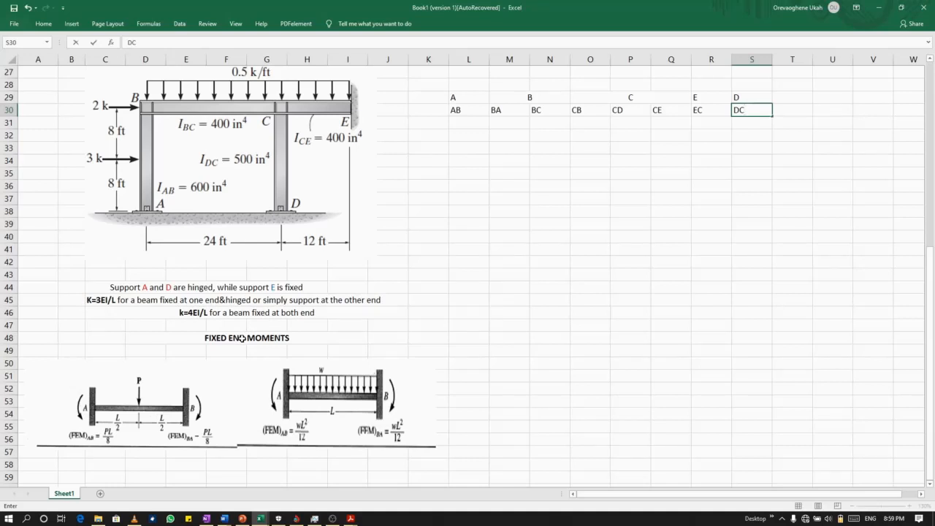
Search the computer for Mathcad, launch Mathcad 15 and dismiss its startup dialog.
click(26, 518)
text(MATH)
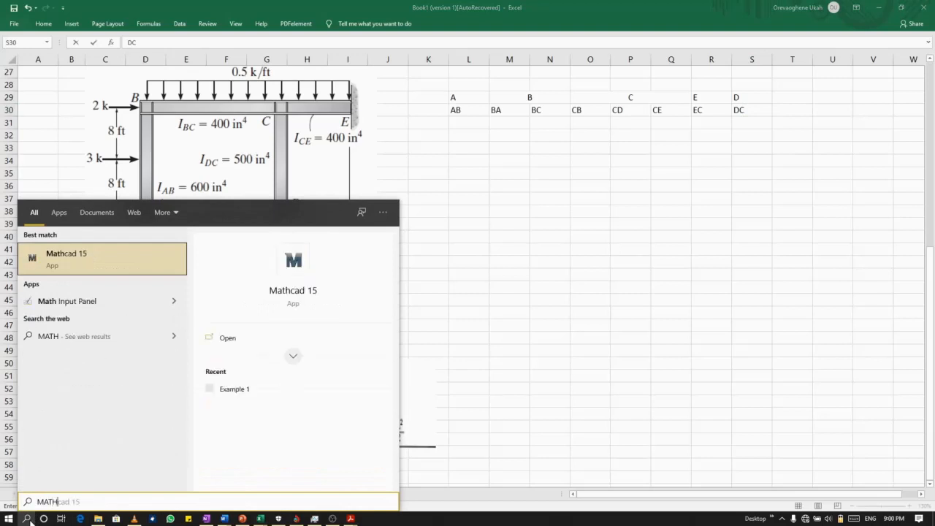
click(26, 518)
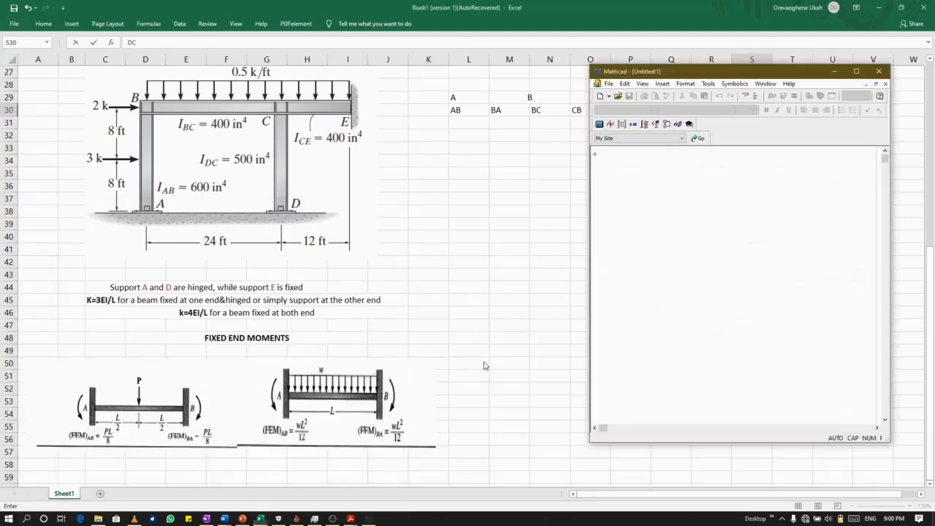
click(804, 319)
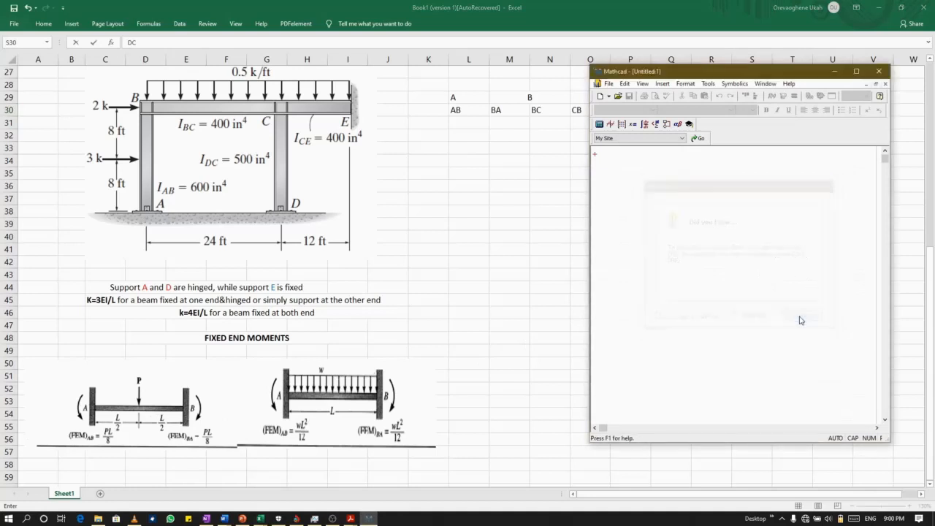
Set the magnification of the blank Mathcad worksheet to 200%.
click(642, 84)
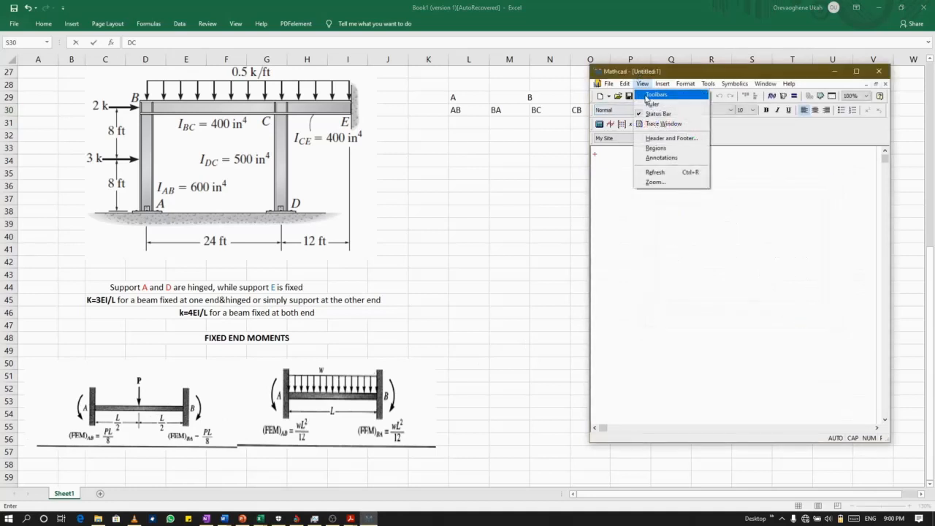
click(671, 182)
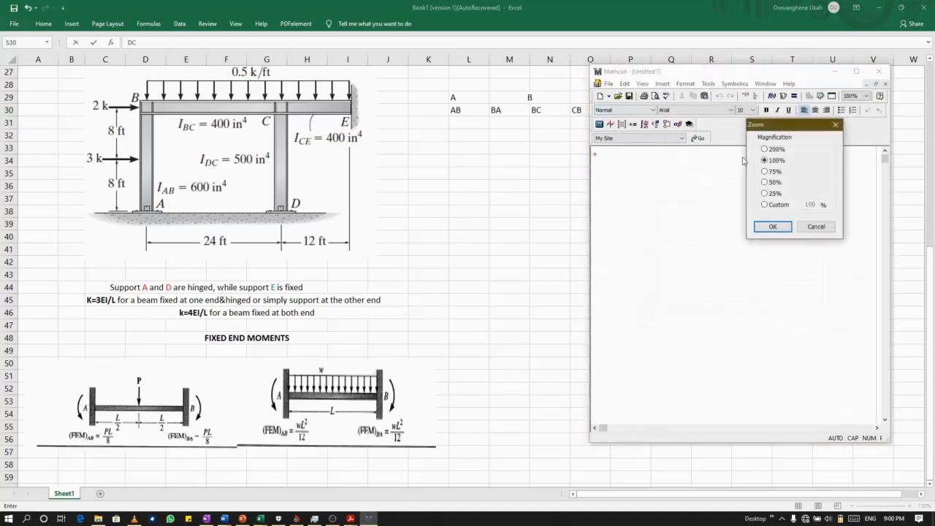
click(765, 149)
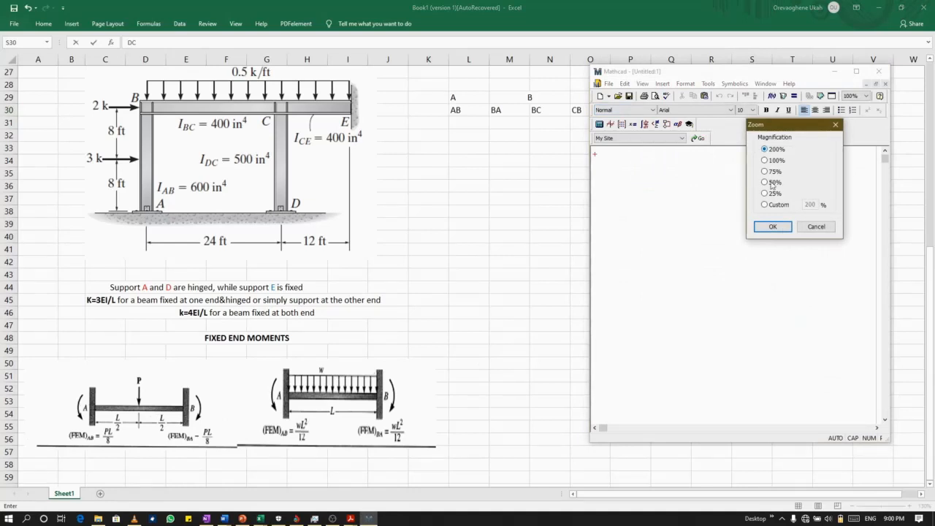
click(772, 226)
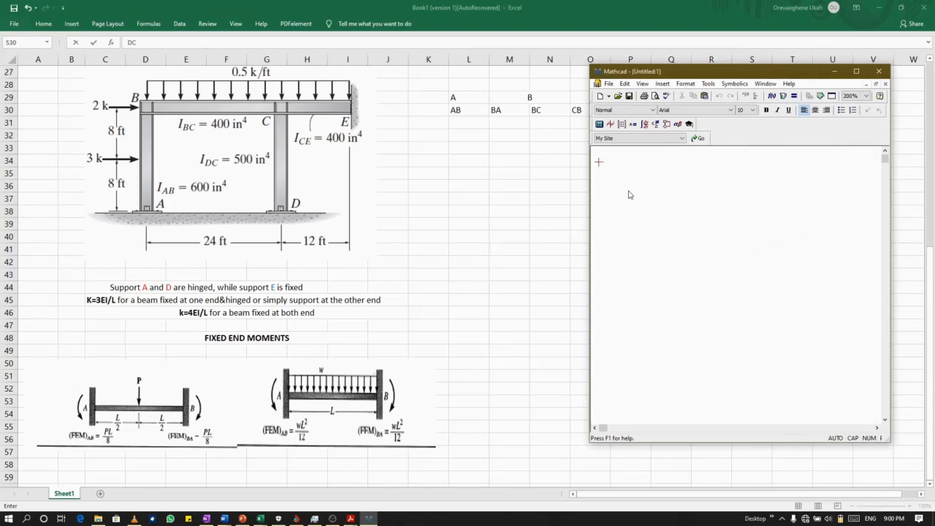
Define the variable E := 1 at the start of the Mathcad worksheet.
key(Caps_Lock)
text(e)
key(BackSpace)
key(BackSpace)
text(E :=)
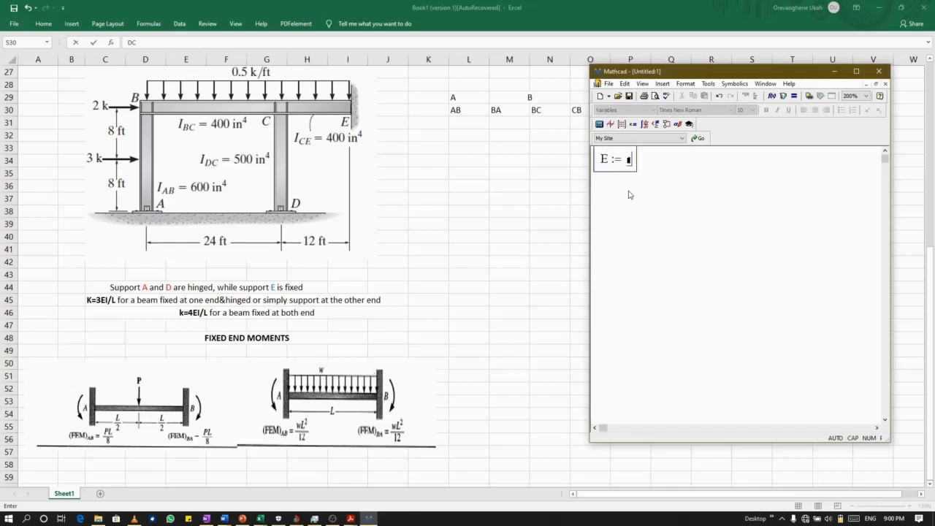
text(1)
key(Return)
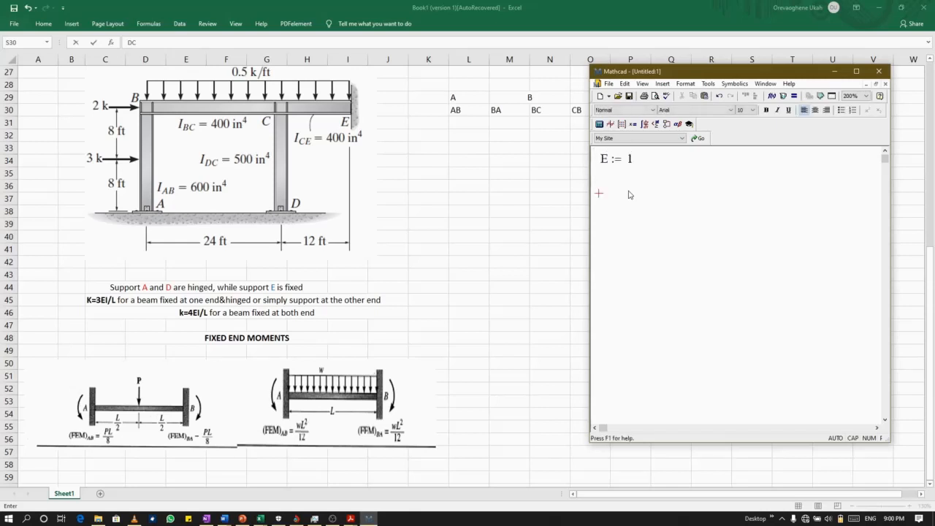
Define Iab := 600 as its own region just below the E definition.
click(603, 182)
text(I )
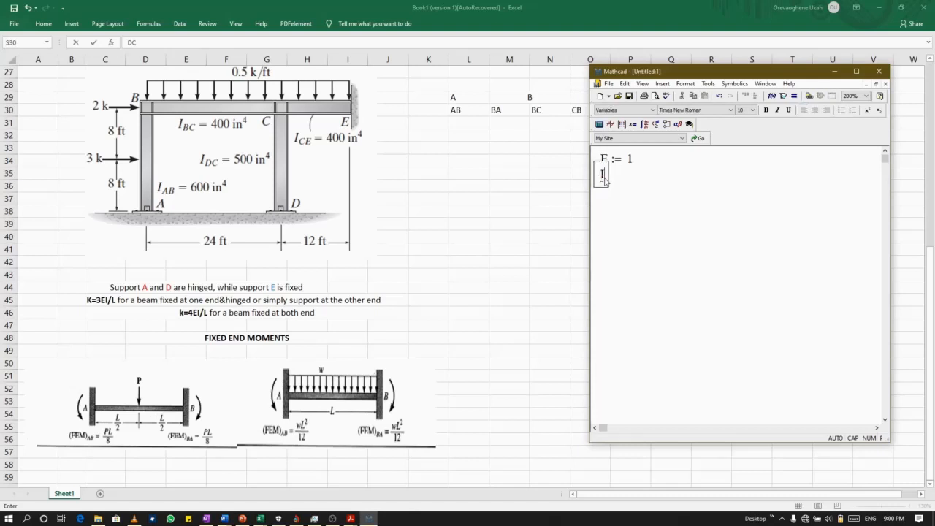
text(:=)
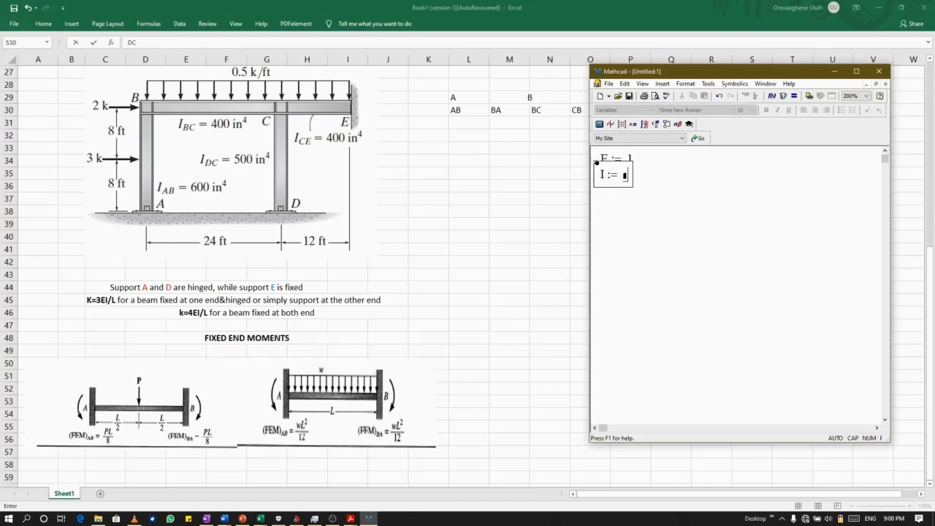
drag(594, 173, 601, 176)
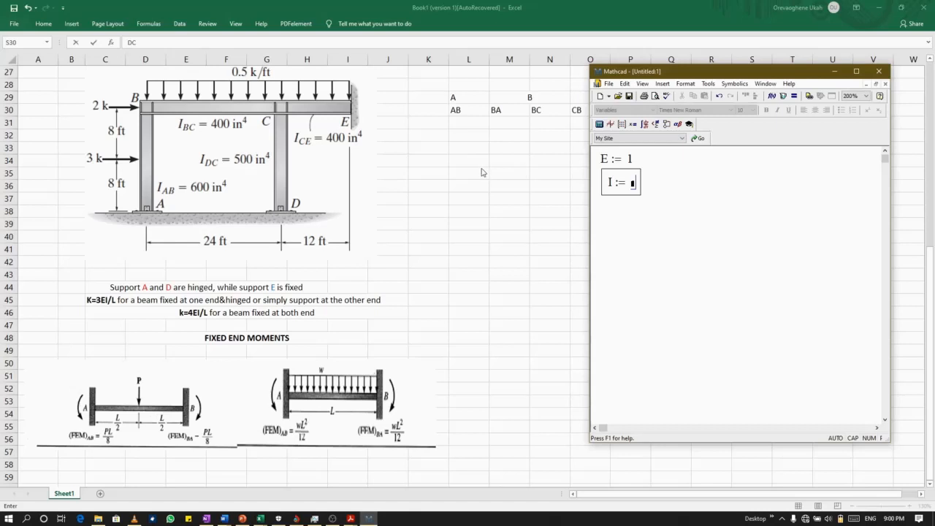
click(617, 187)
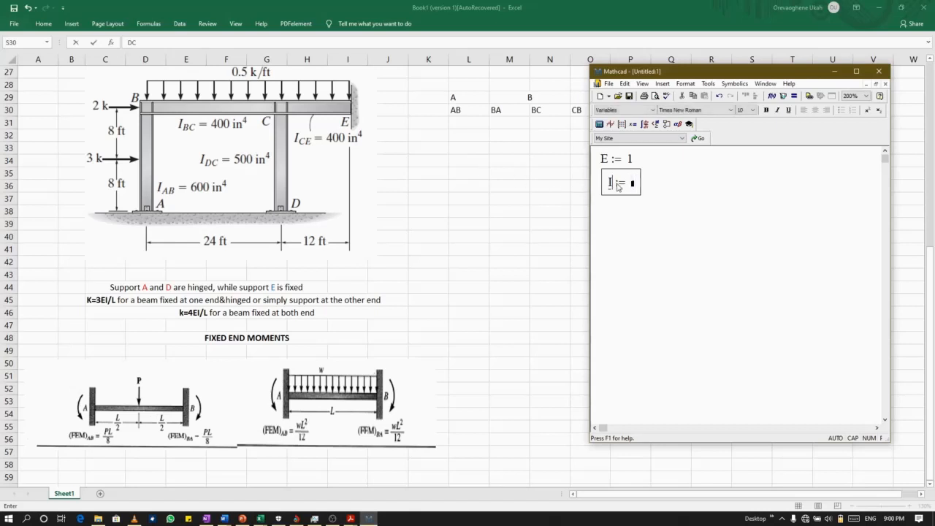
text(AB)
key(BackSpace)
key(BackSpace)
key(Caps_Lock)
text(ab)
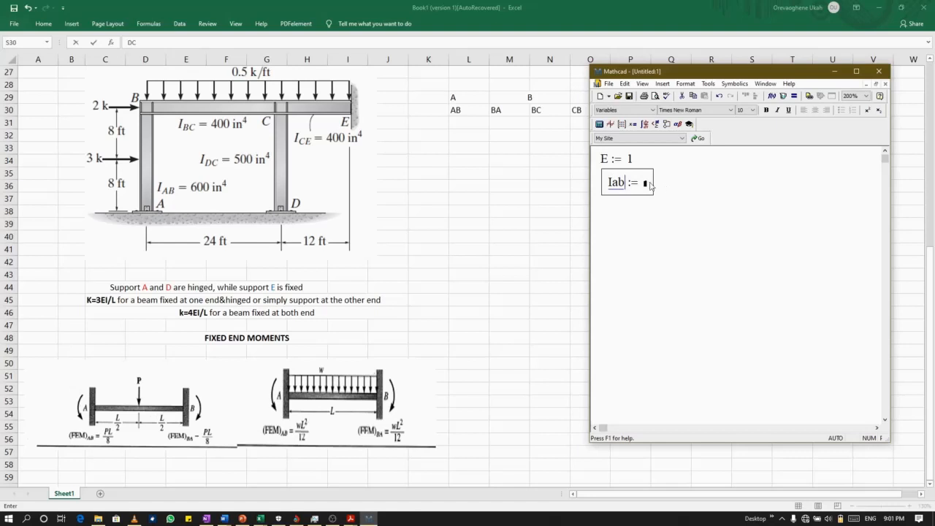
click(650, 184)
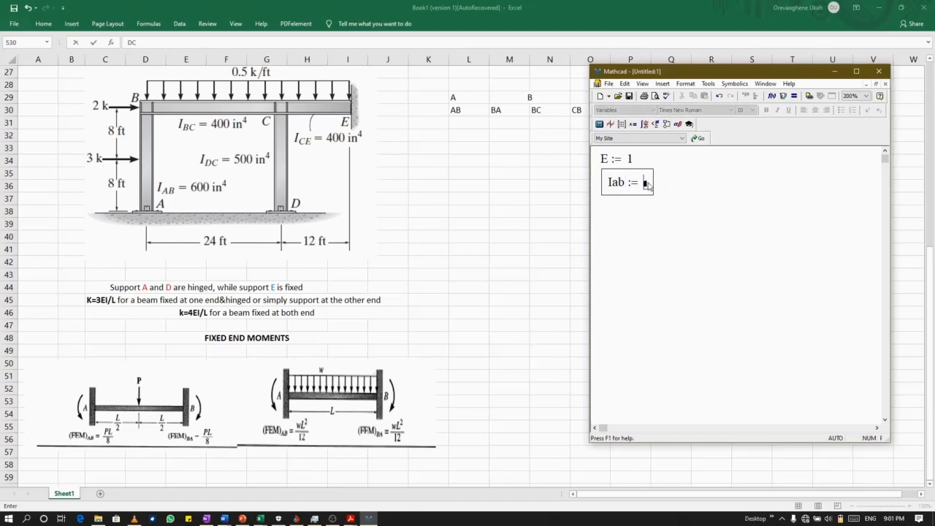
text(600)
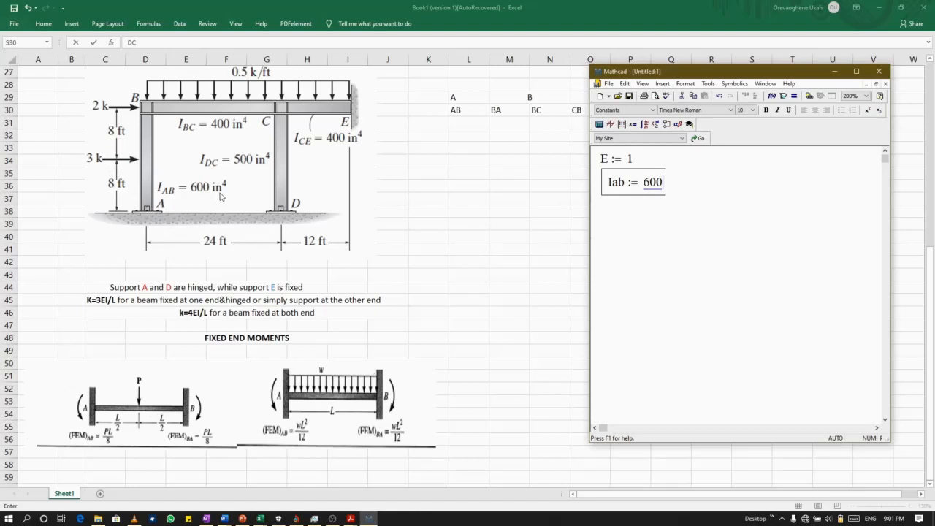
Define Ibc := 400 below Iab and move the region clear of the line above.
click(613, 204)
click(614, 205)
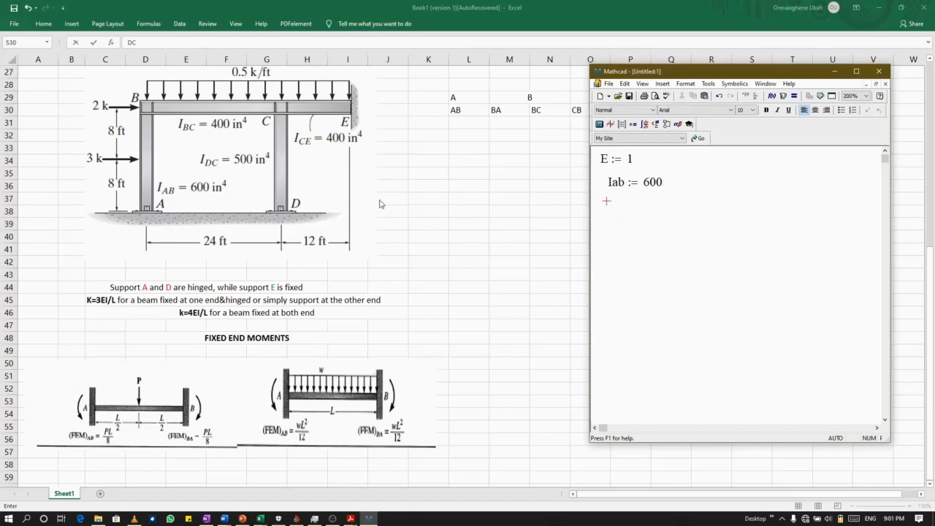
key(Caps_Lock)
text(I)
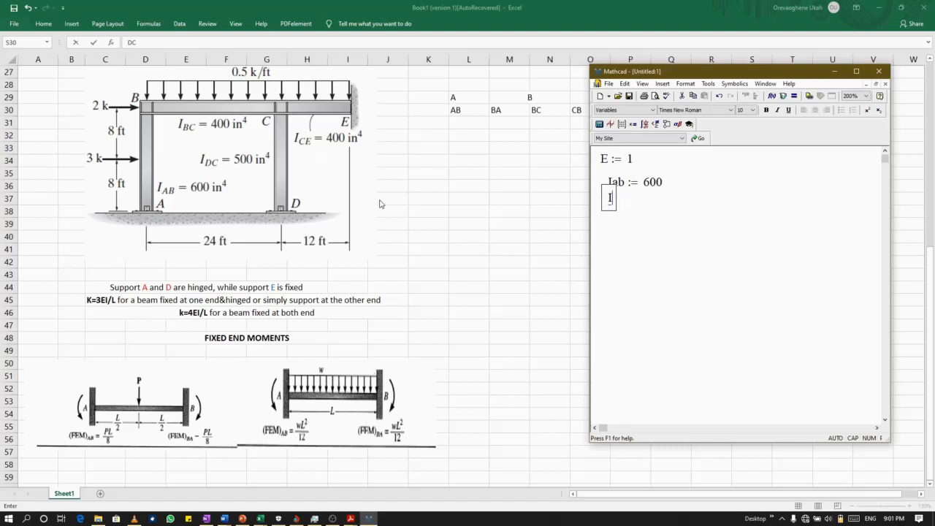
key(Caps_Lock)
text(bc)
key(BackSpace)
key(BackSpace)
text(bc := )
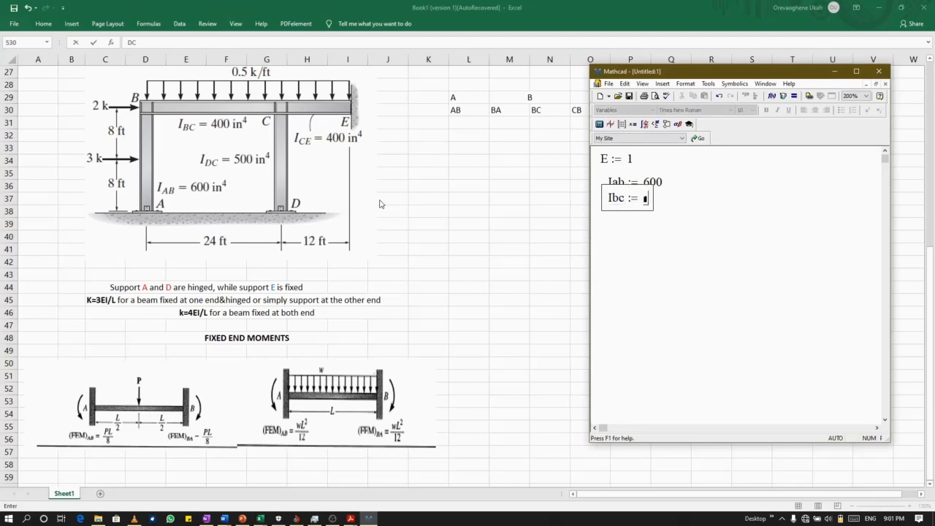
text(400)
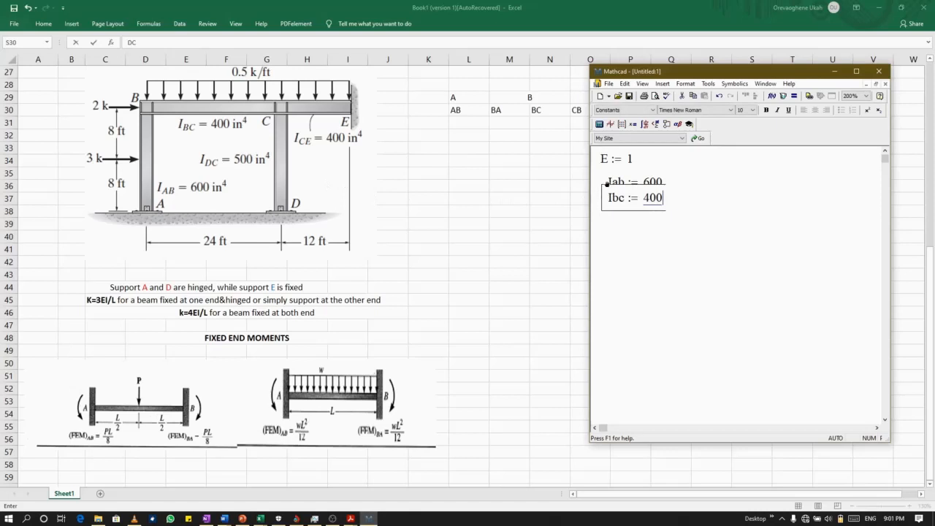
drag(607, 184, 610, 194)
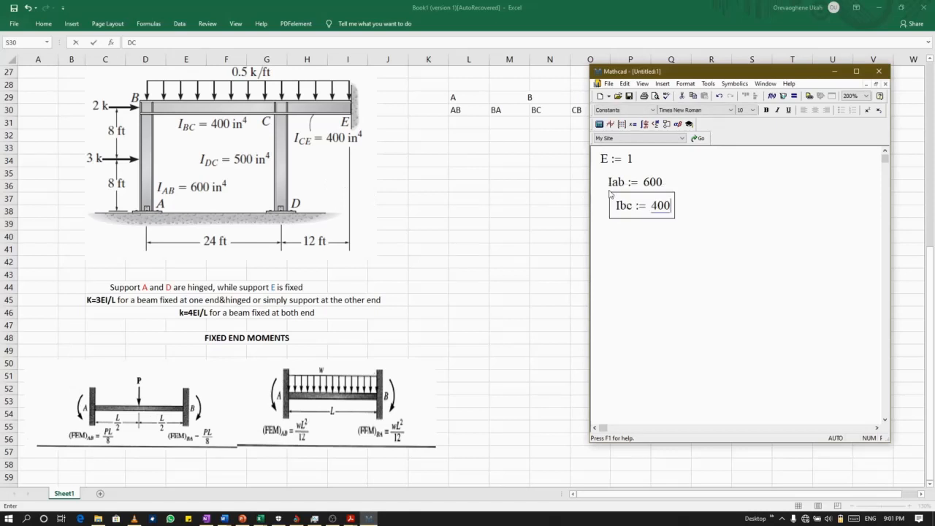
Define Idc := 500 below Ibc and move the region clear of the line above.
right_click(616, 235)
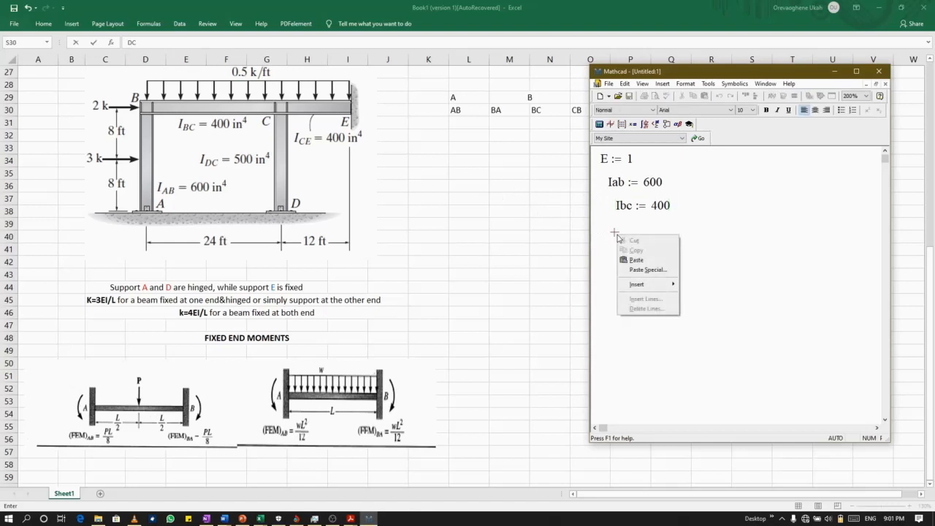
click(618, 229)
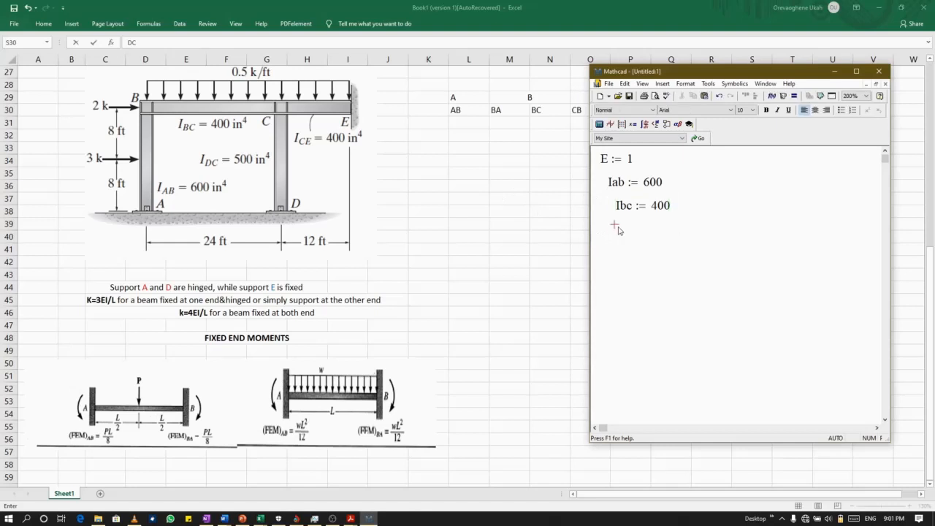
text(I)
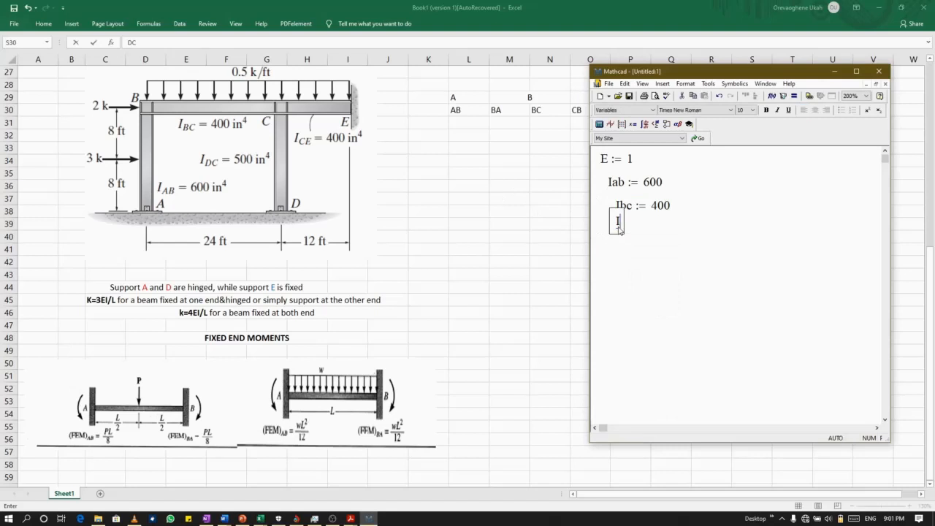
text(dc := )
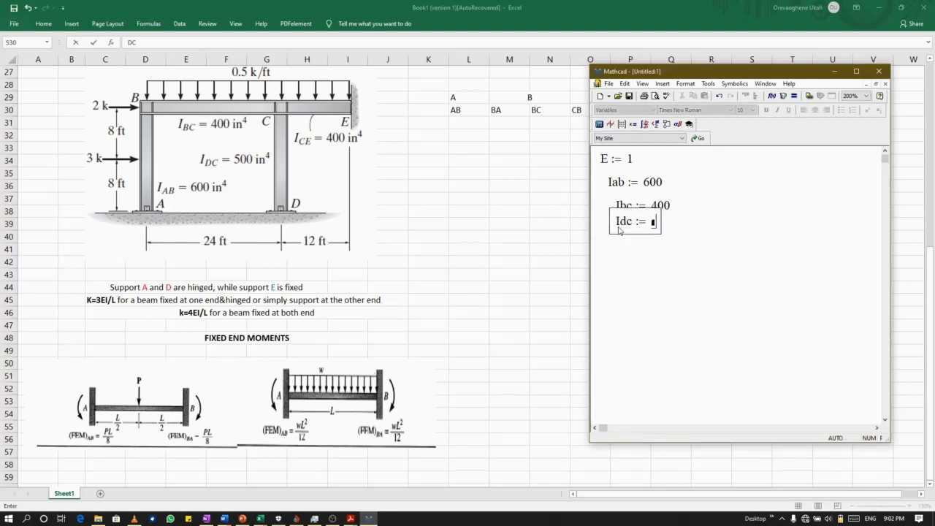
text(500)
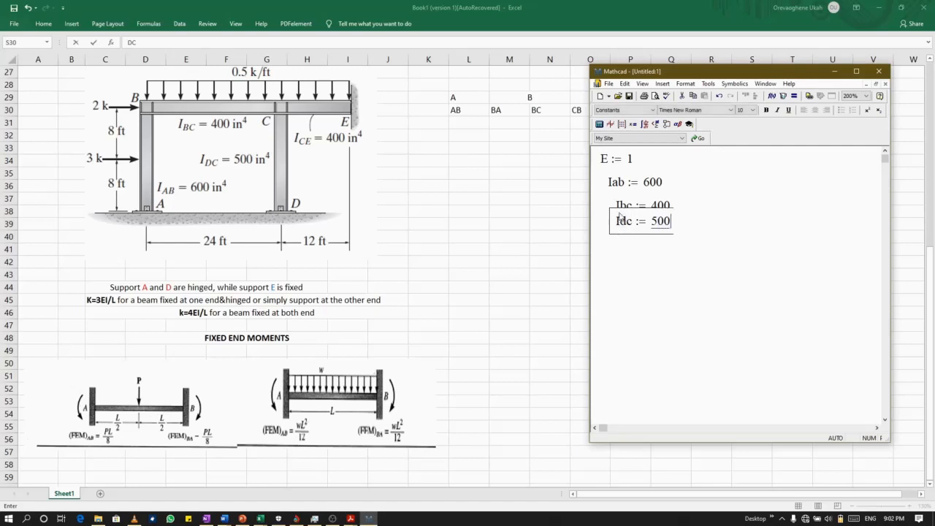
drag(611, 208, 618, 230)
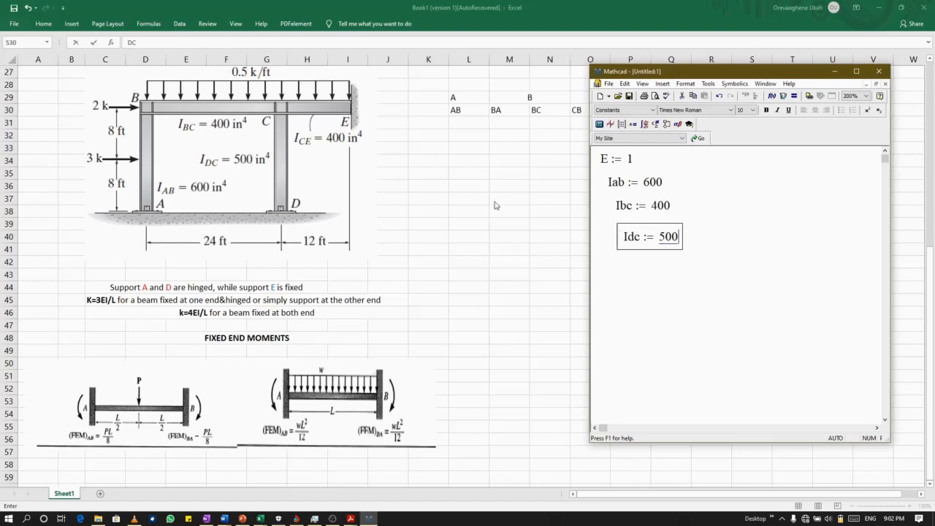
Define Ice := 400 below the Idc definition.
click(626, 265)
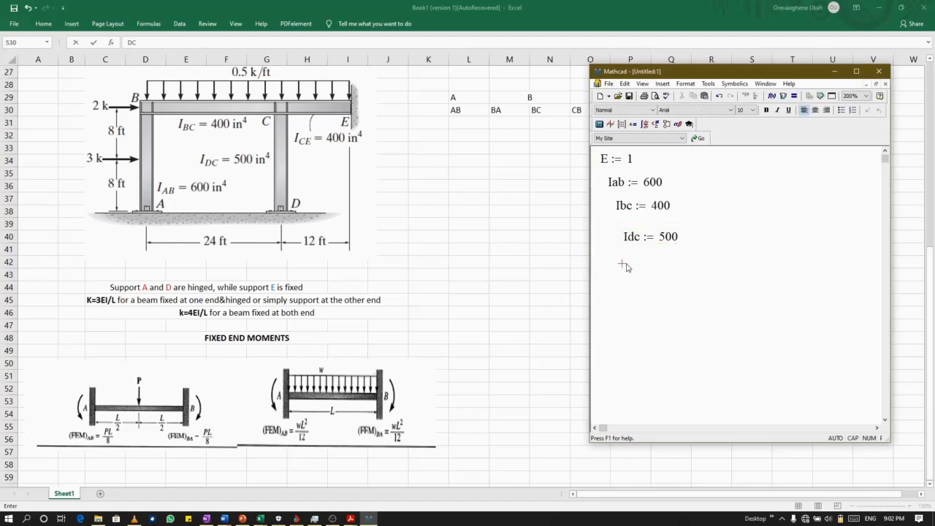
text(I)
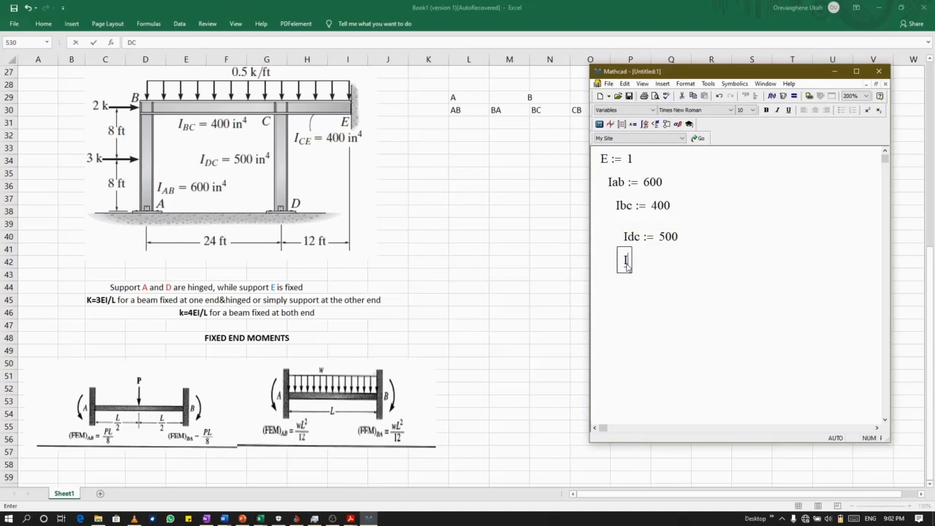
text(ce := )
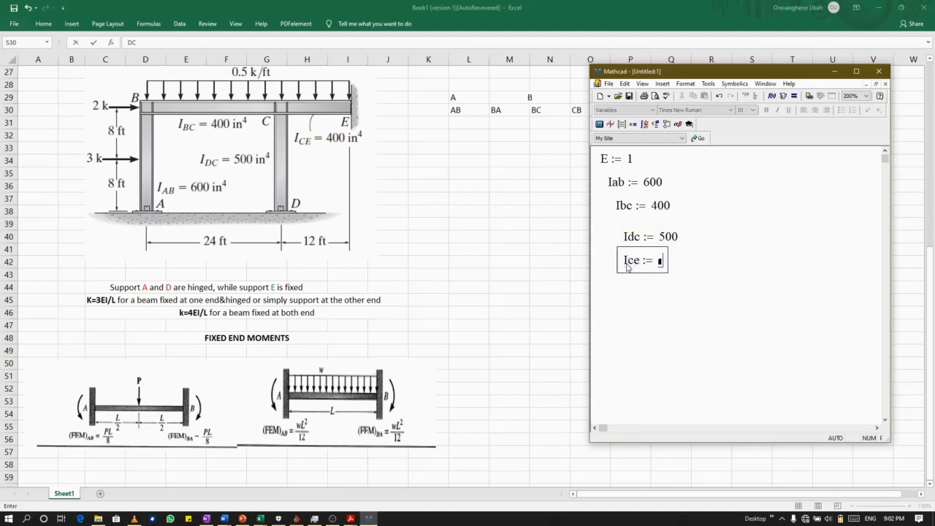
text(400)
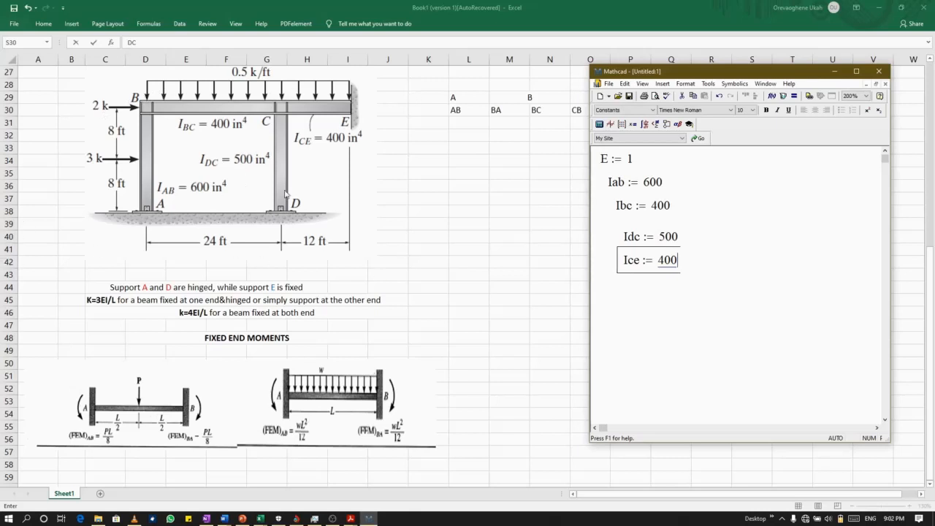
Enter the stiffness definition kab := 3 E·Iab below Ice, with a multiplication operator between E and Iab.
click(605, 289)
text(k)
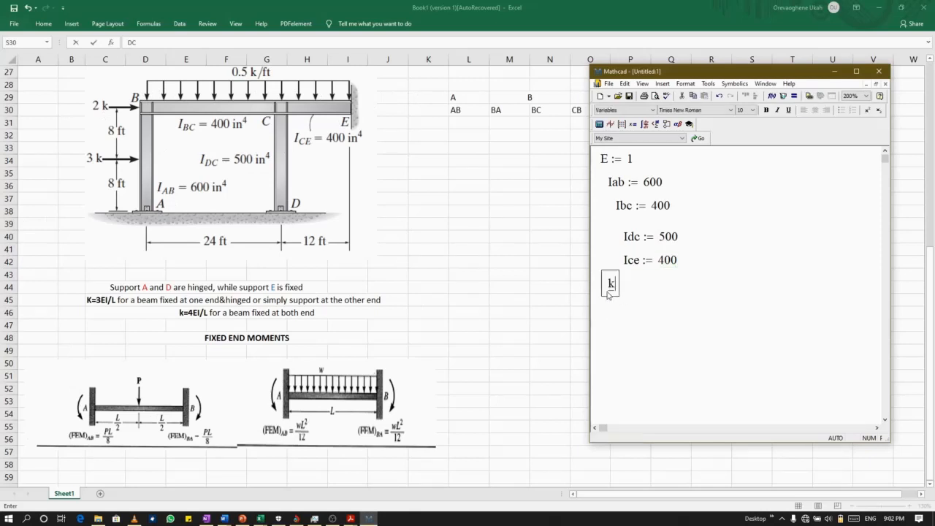
text(ab)
key(shift+colon)
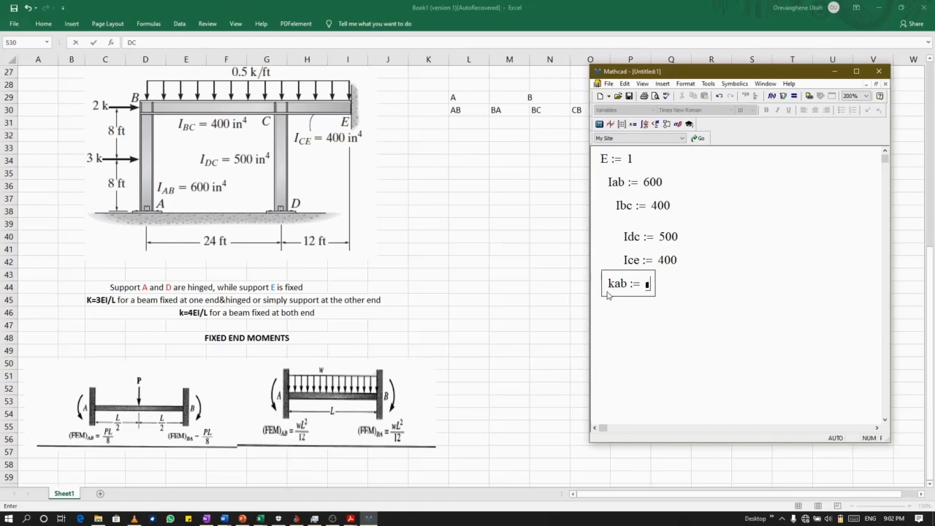
text(3)
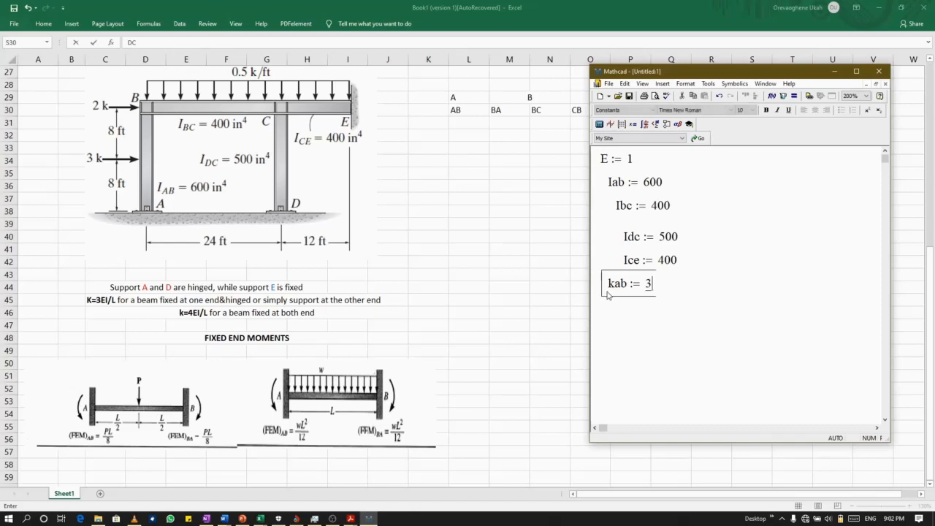
key(Caps_Lock)
text(E)
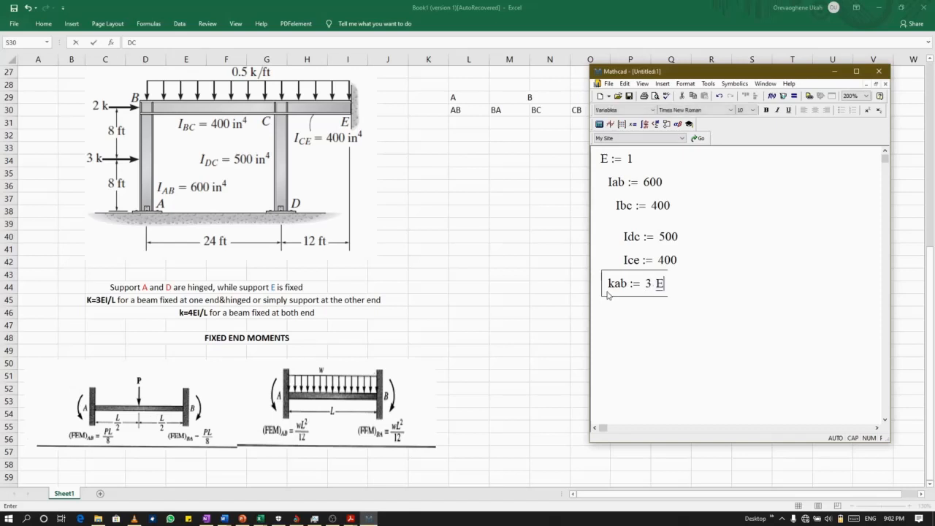
key(Caps_Lock)
key(Caps_Lock)
text(I)
key(Caps_Lock)
text(ab)
key(Left)
key(Left)
key(Left)
text(*)
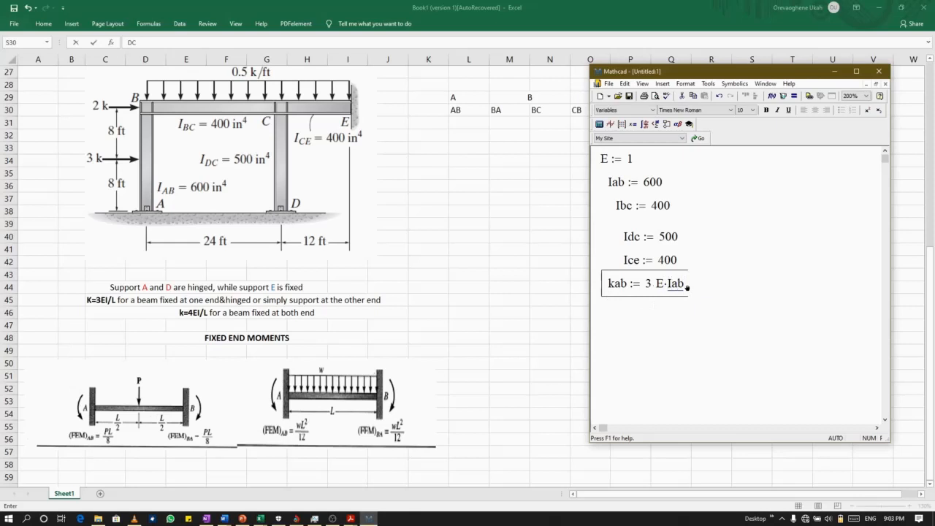
key(space)
key(slash)
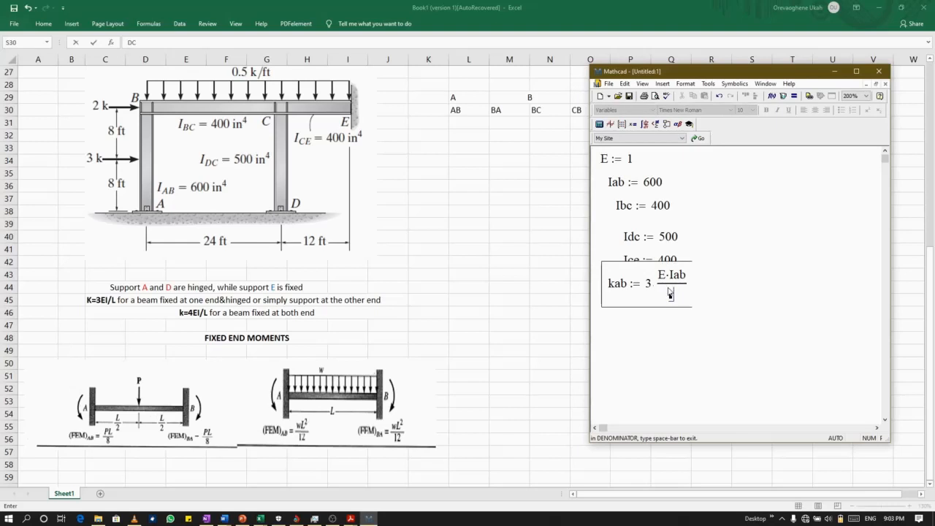
key(BackSpace)
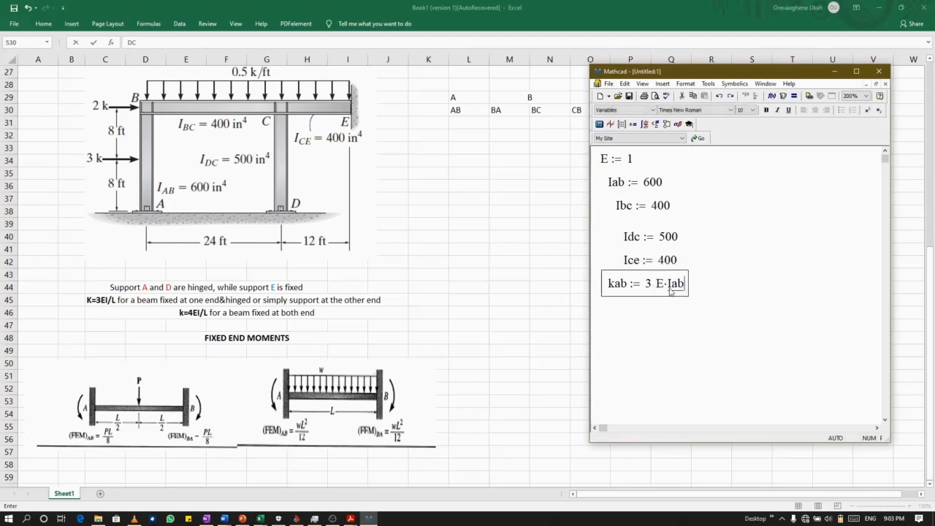
Make the whole product 3 E·Iab the numerator of a fraction in the kab definition.
key(space)
key(space)
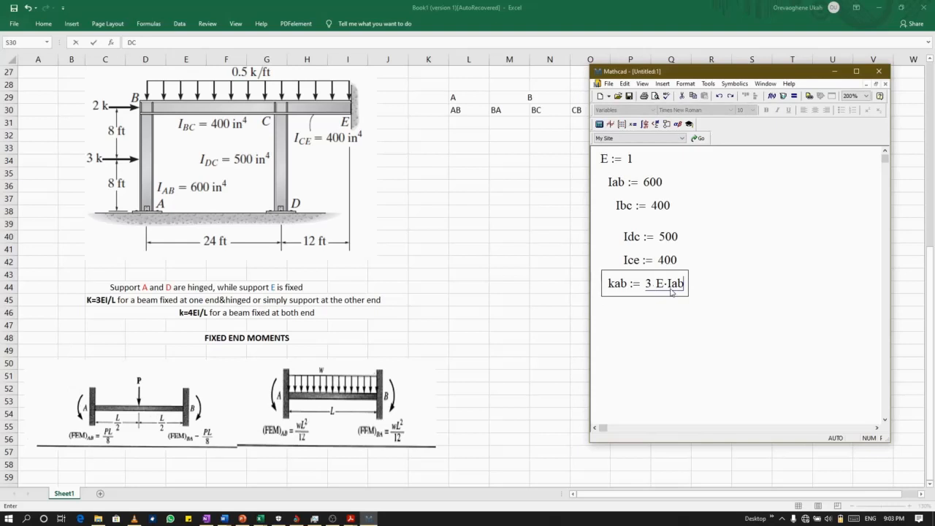
key(slash)
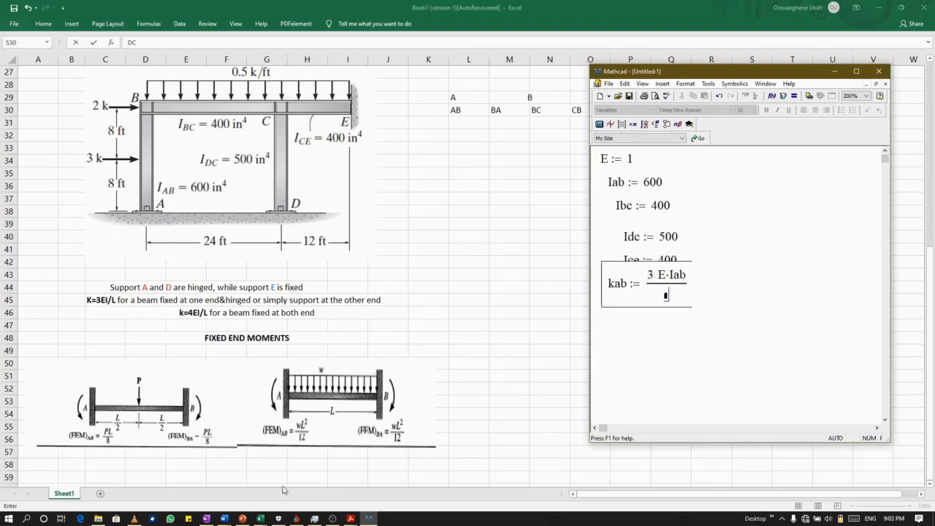
mouse_move(333, 518)
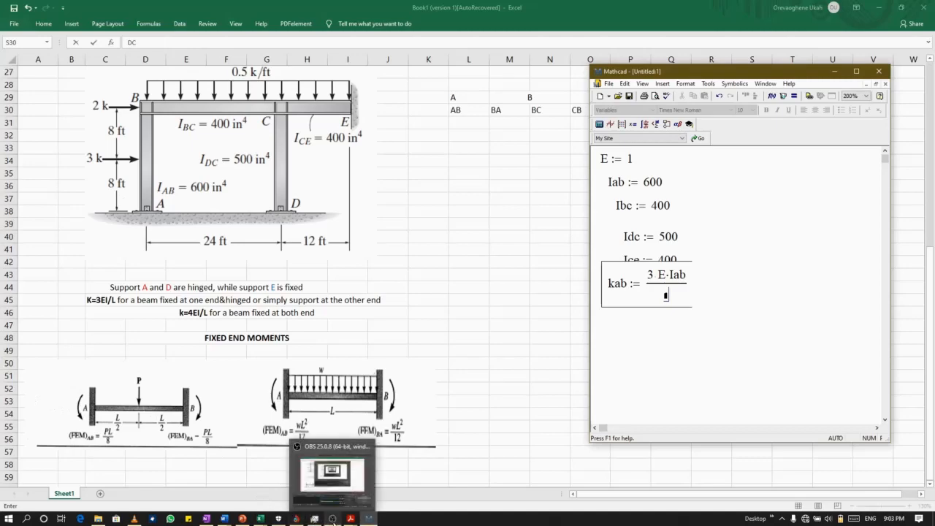
click(333, 486)
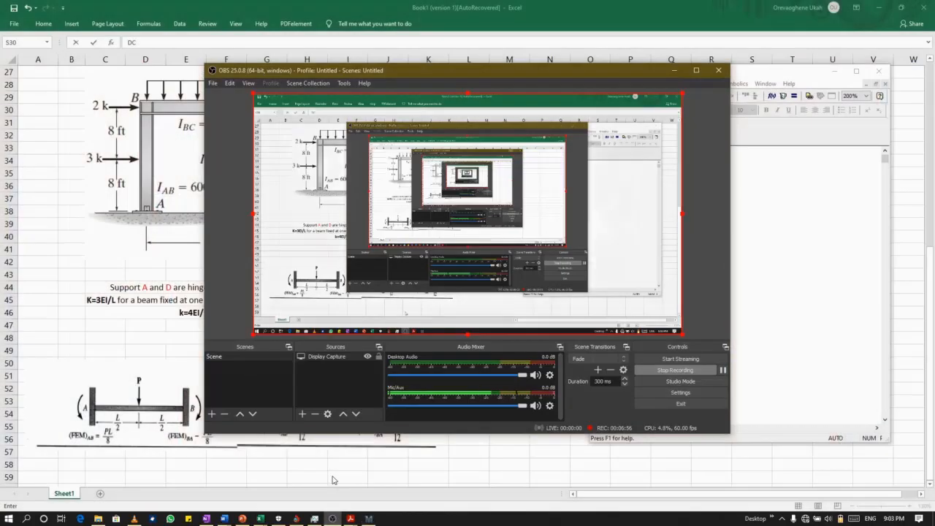
click(723, 370)
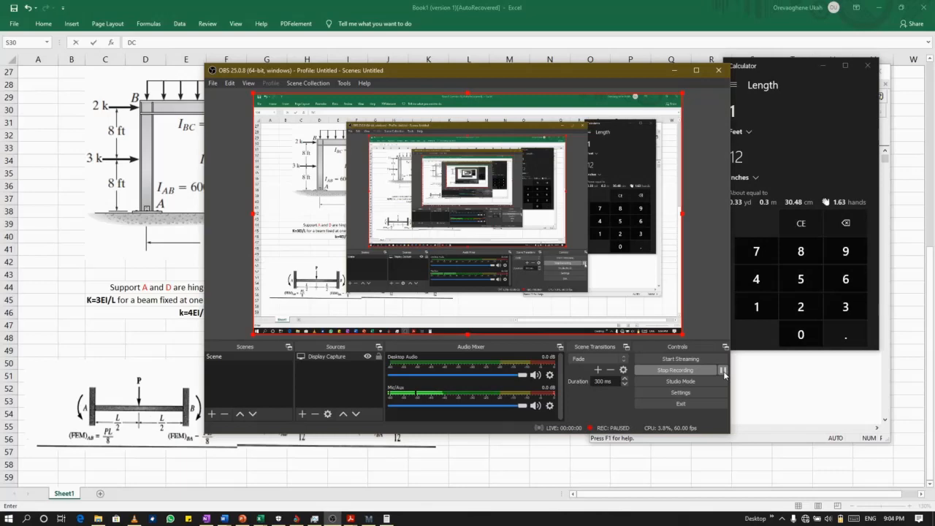
click(723, 370)
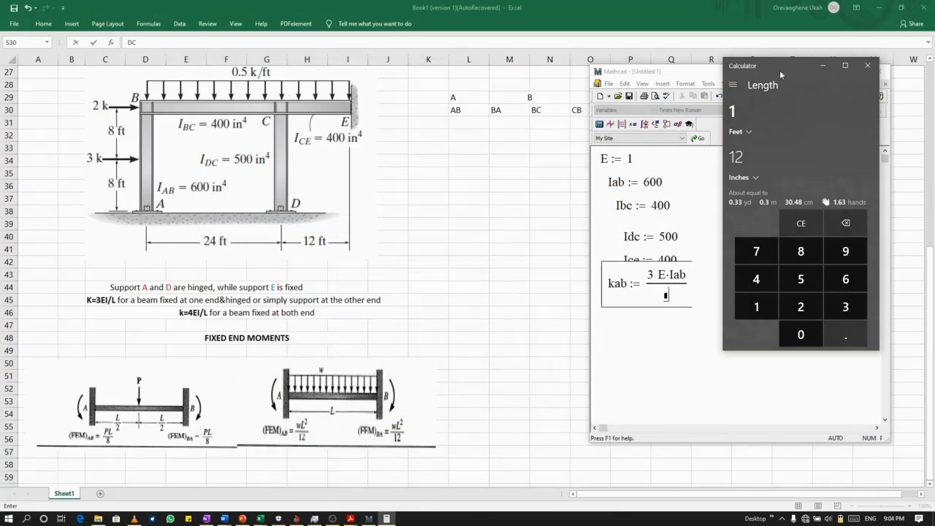
Switch Calculator to Standard mode and multiply 16 by 12 to convert the length of member AB to inches.
drag(783, 65, 693, 70)
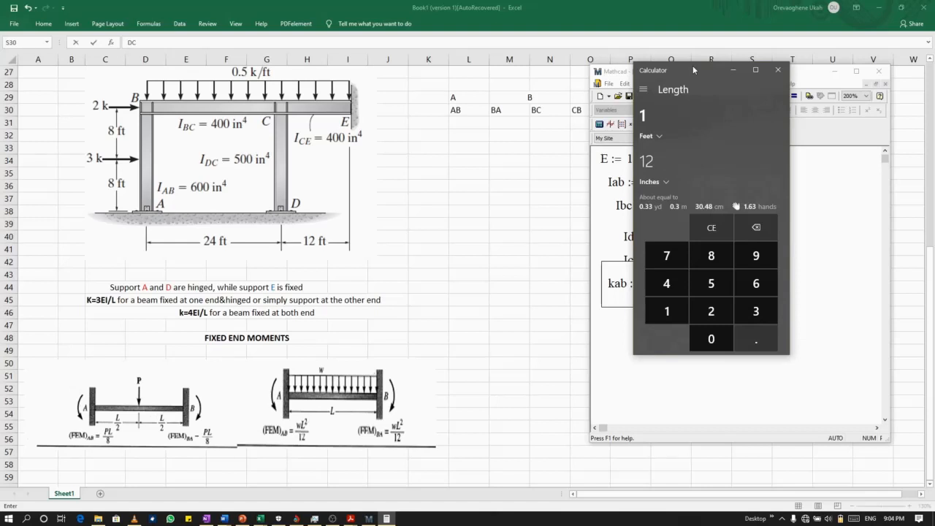
click(644, 88)
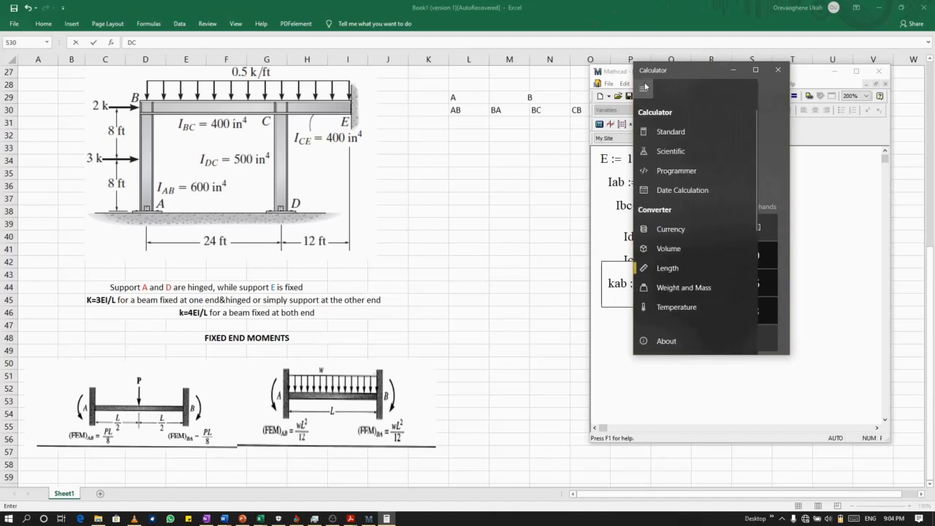
click(667, 127)
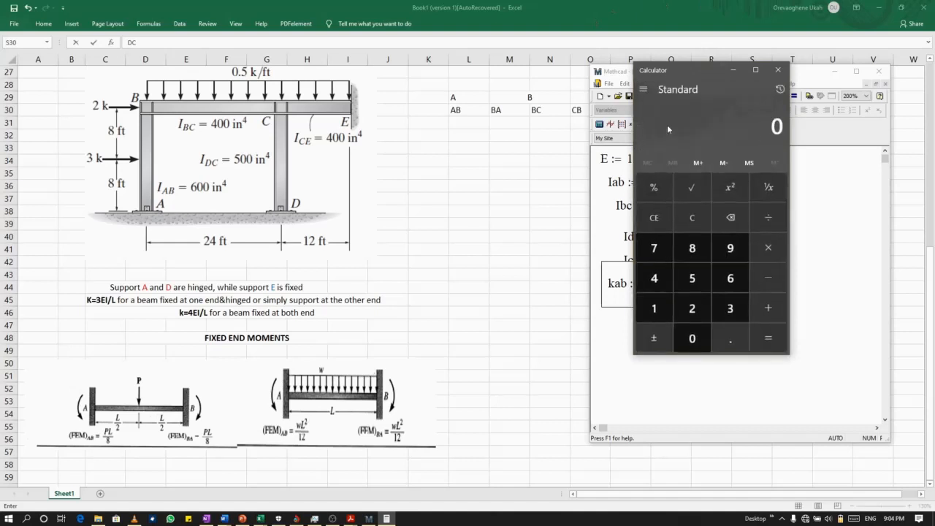
click(655, 309)
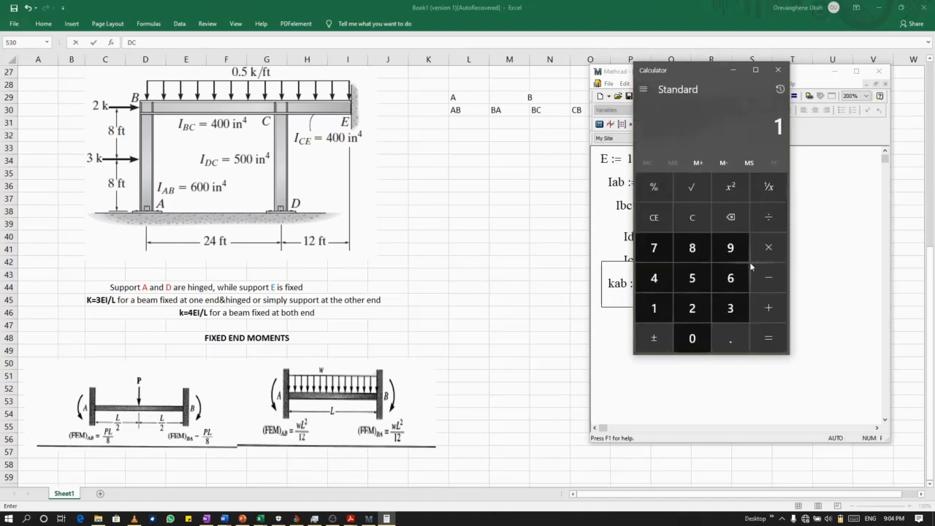
click(731, 278)
click(769, 247)
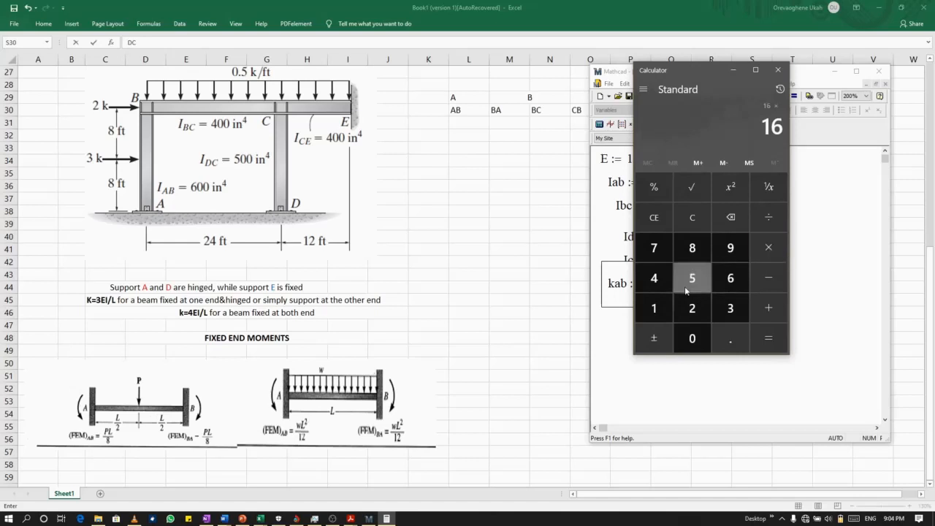
click(654, 308)
click(692, 308)
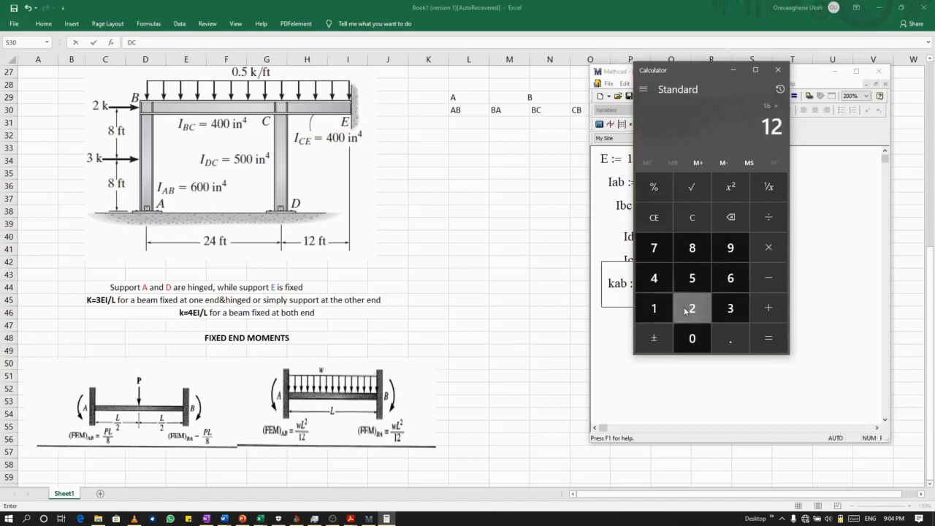
click(763, 340)
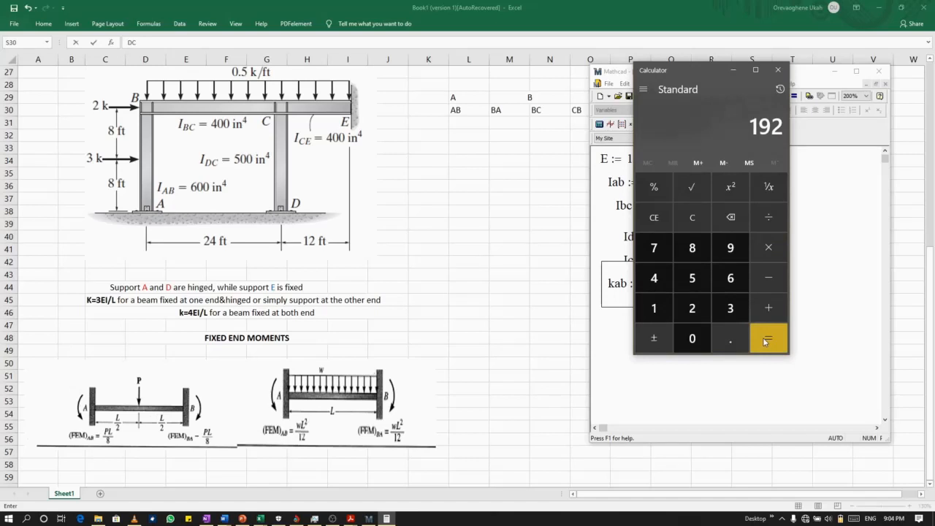
In Mathcad, enter 192 as the denominator of kab, evaluate it inline, and move the region clear of the Ice line.
click(645, 412)
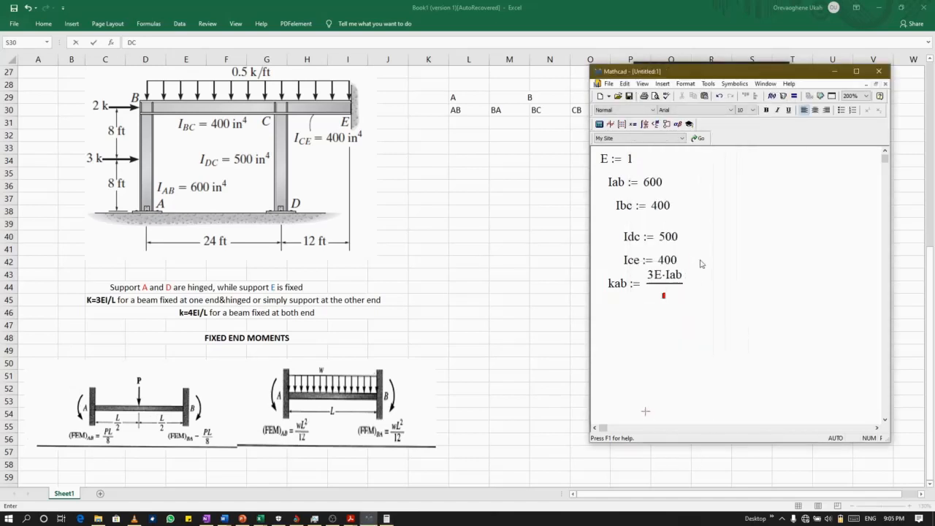
click(662, 292)
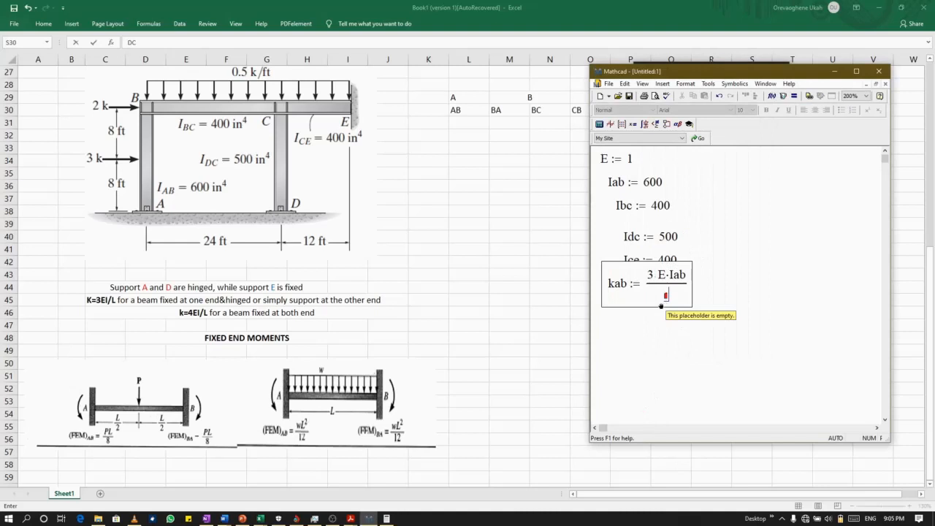
text(193)
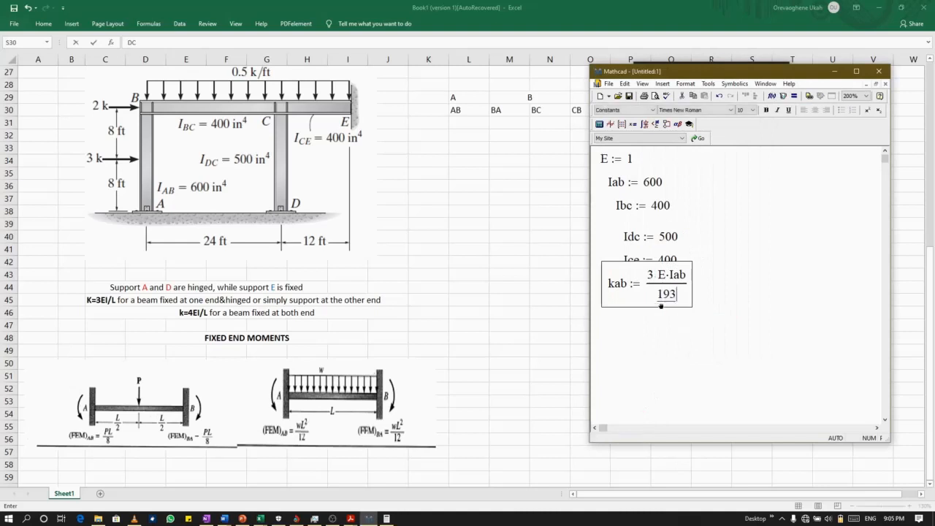
key(BackSpace)
text(2 = 9.375)
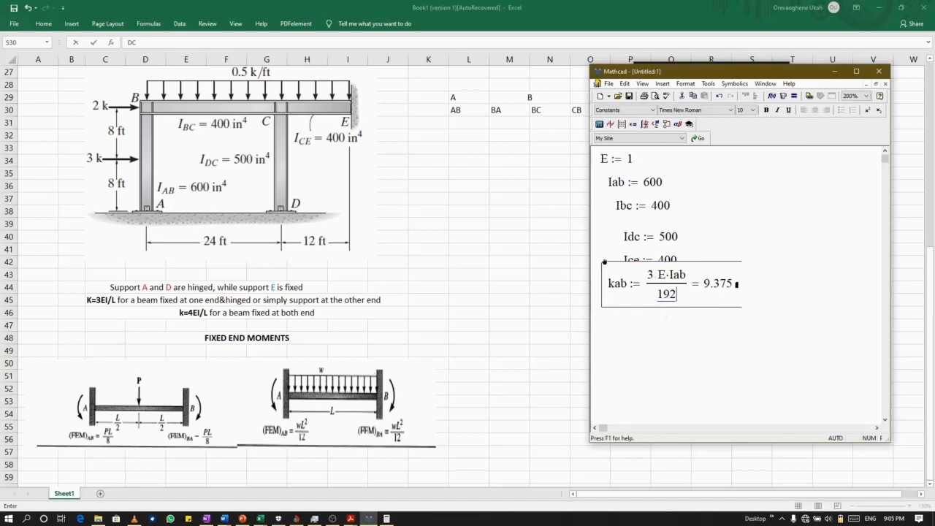
drag(605, 271, 603, 277)
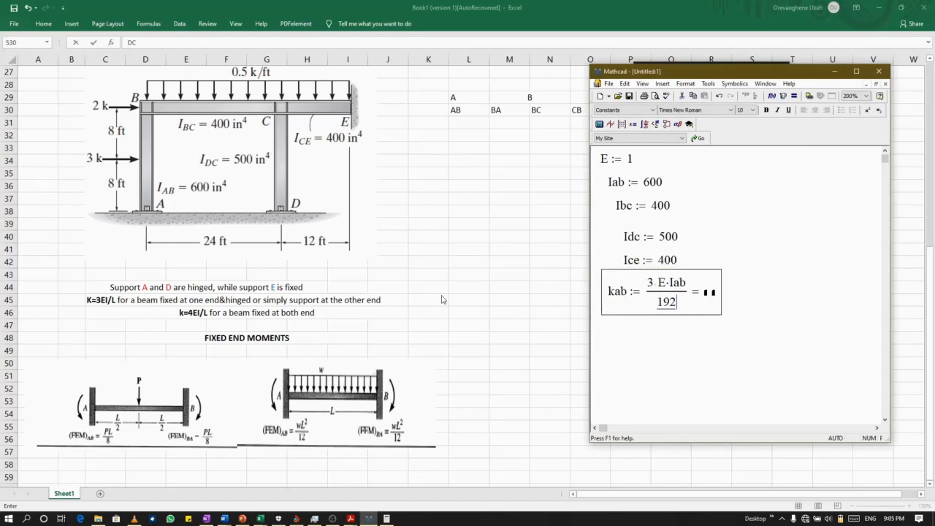
Start a new definition named kbc below the kab definition.
click(616, 332)
text(k)
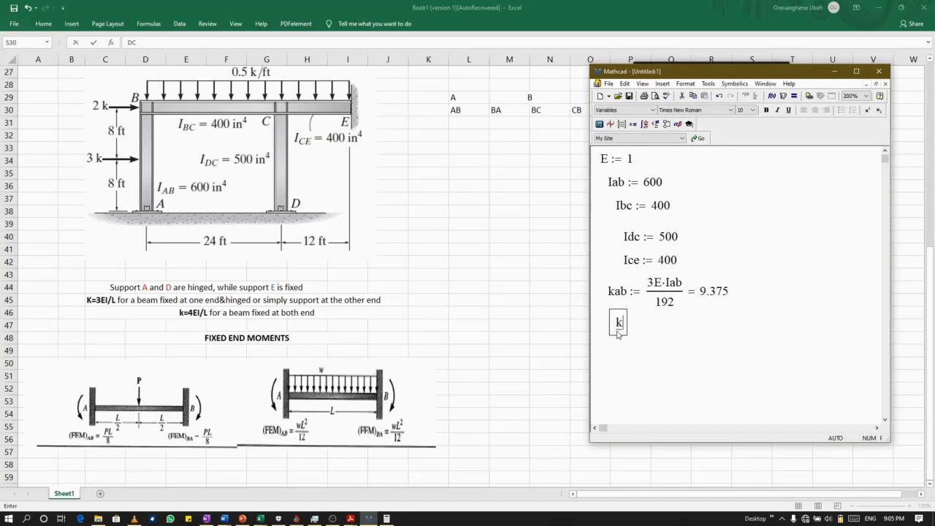
text(bc :=)
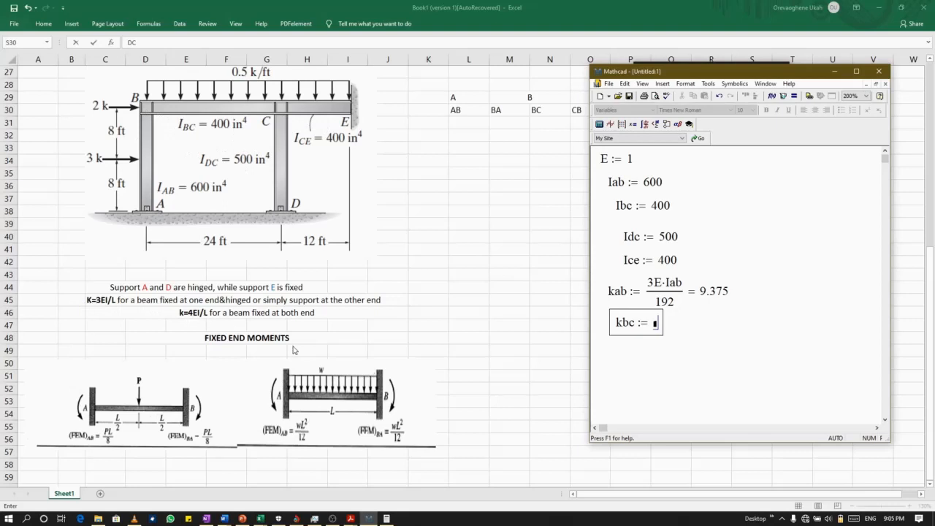
Enter 4 E·Ibc in the kbc definition and make the whole product the numerator of a fraction.
text(4)
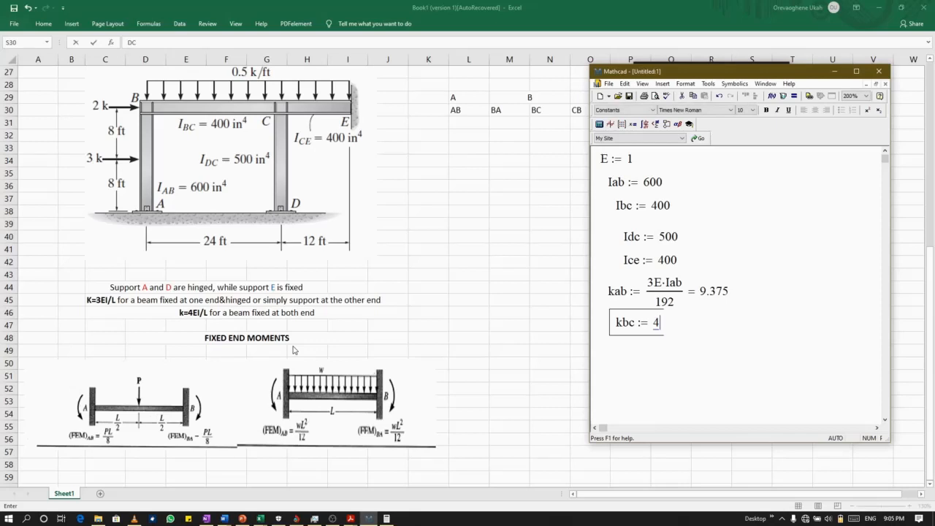
key(Caps_Lock)
text(E)
text(*)
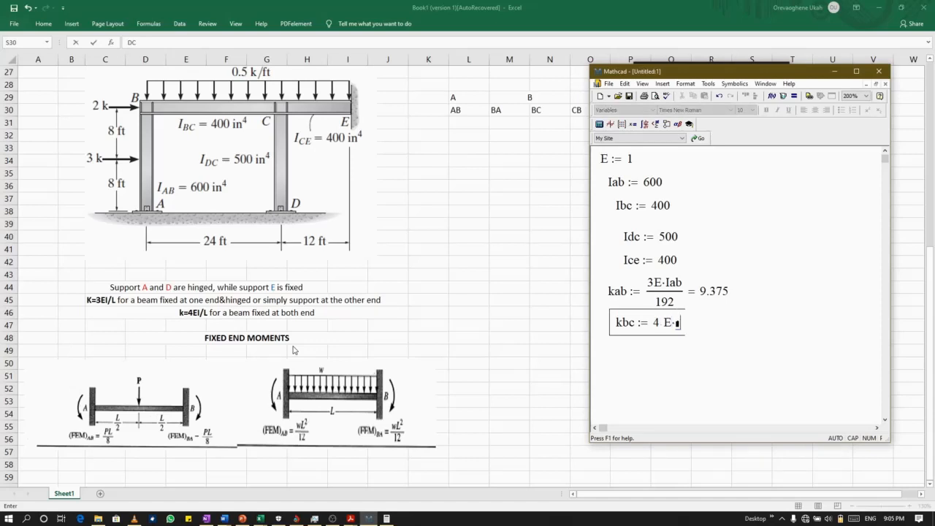
text(I)
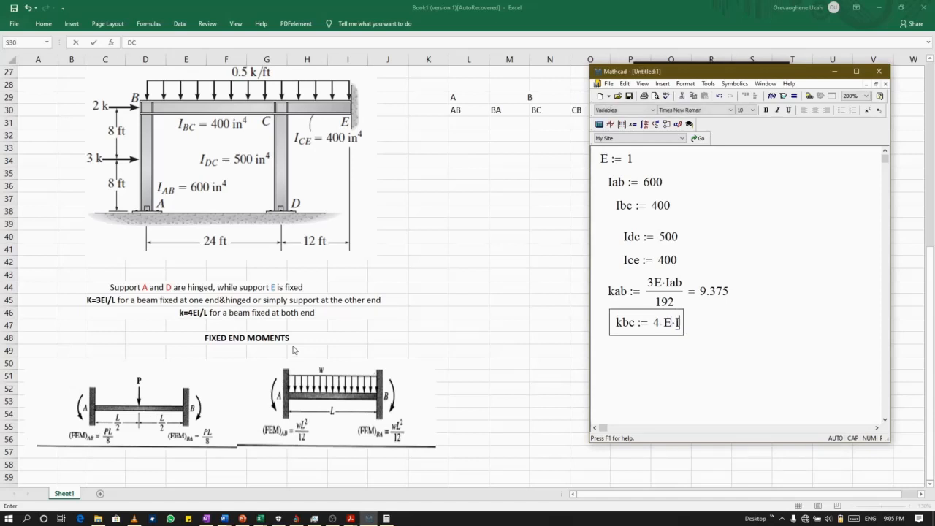
key(Caps_Lock)
text(bc)
key(space)
key(space)
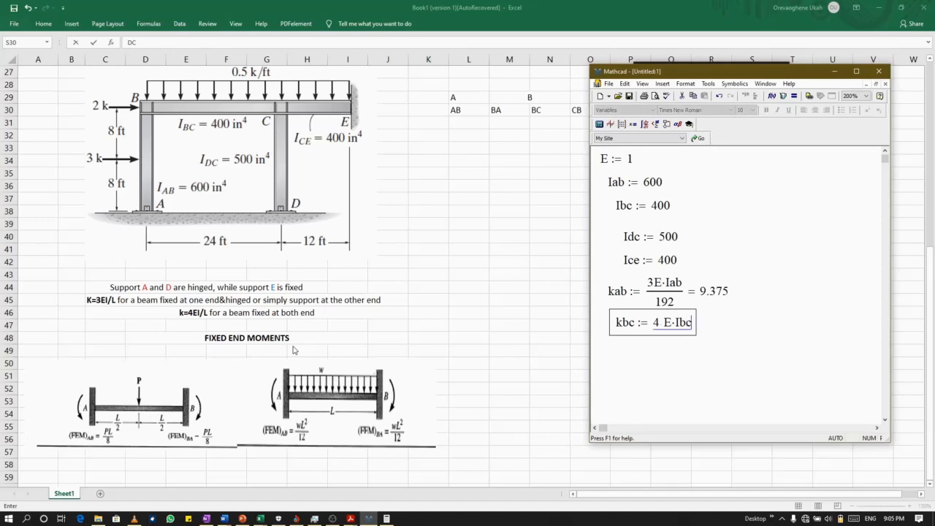
key(slash)
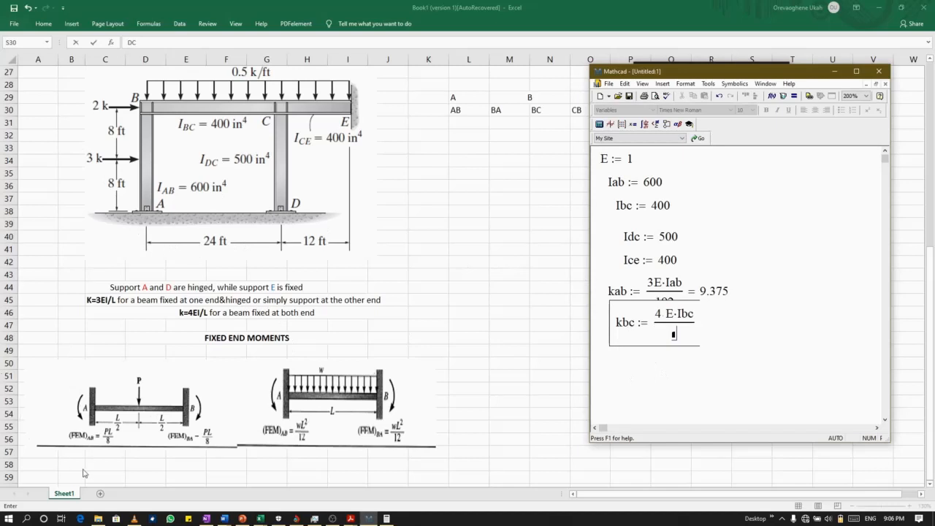
Switch to Calculator and multiply 24 by 12 to convert the length of member BC to inches, then minimize it.
click(385, 520)
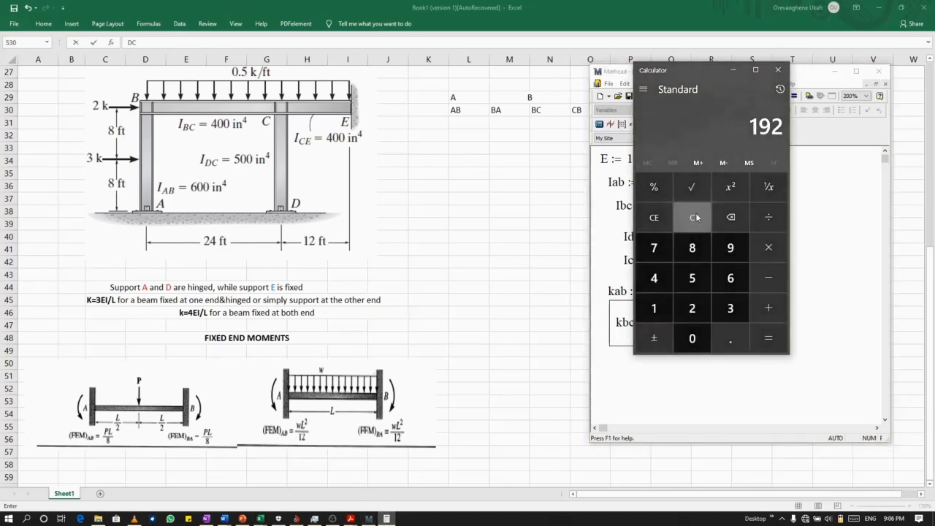
click(661, 219)
click(691, 318)
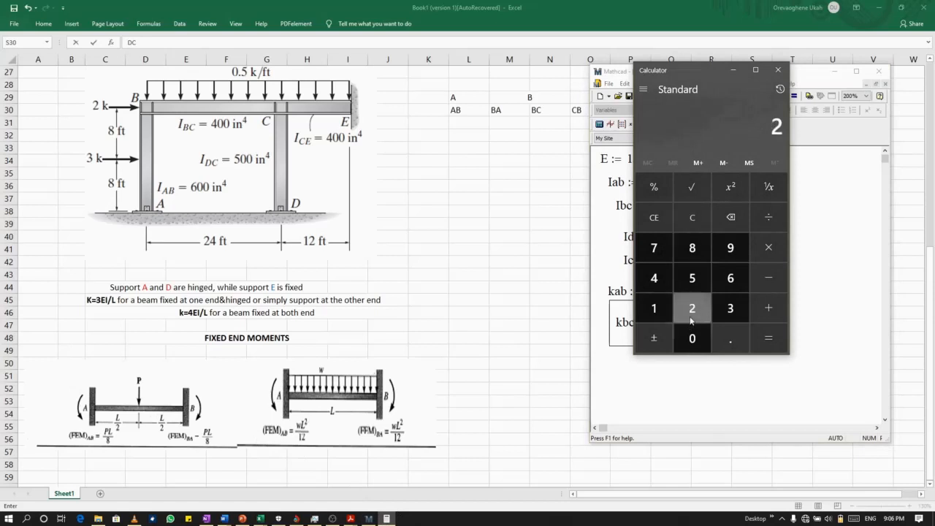
click(662, 279)
click(781, 252)
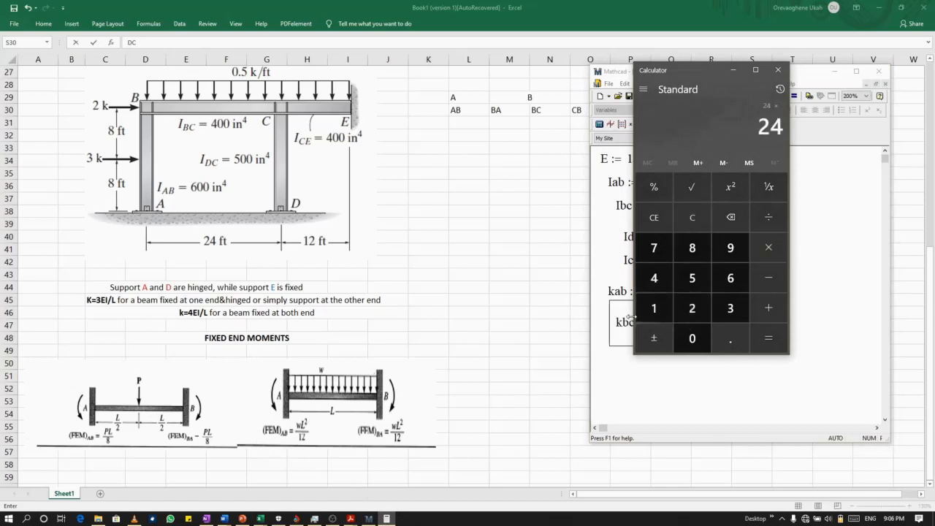
click(646, 311)
click(693, 309)
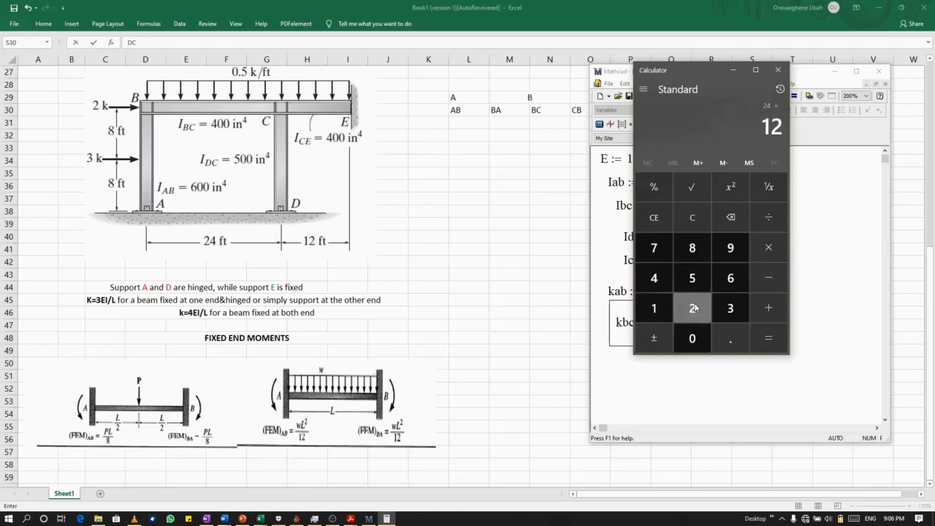
click(763, 339)
click(735, 71)
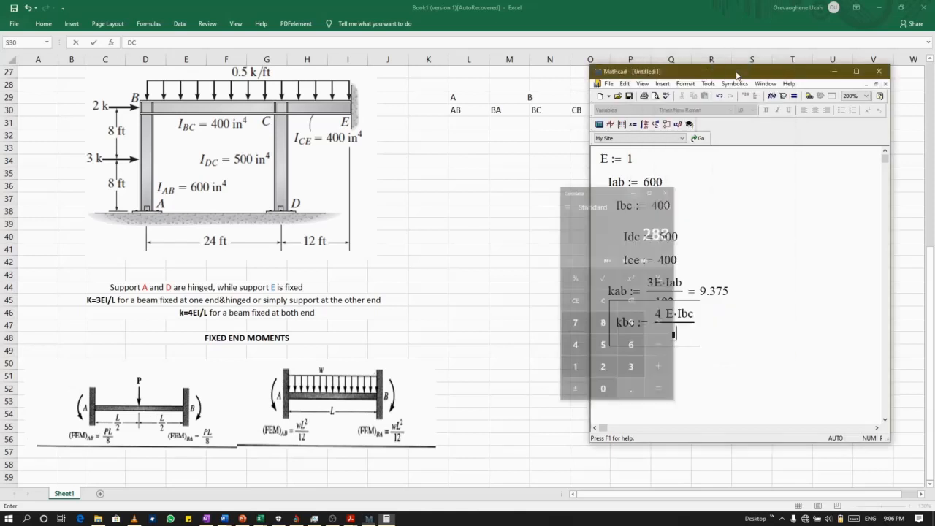
Enter 288 as the denominator of kbc, evaluate it inline, and move the region clear of the kab definition.
text(288 )
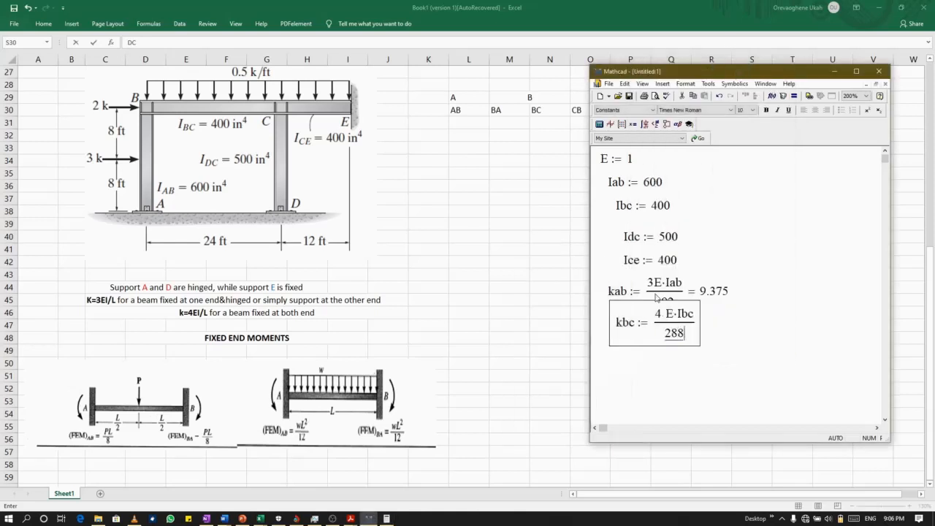
text(= 5.556)
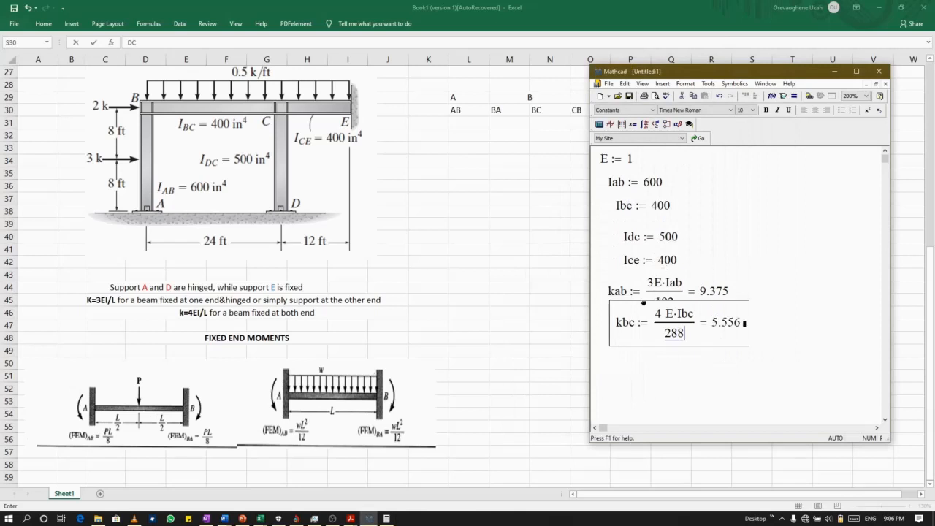
drag(625, 300, 616, 312)
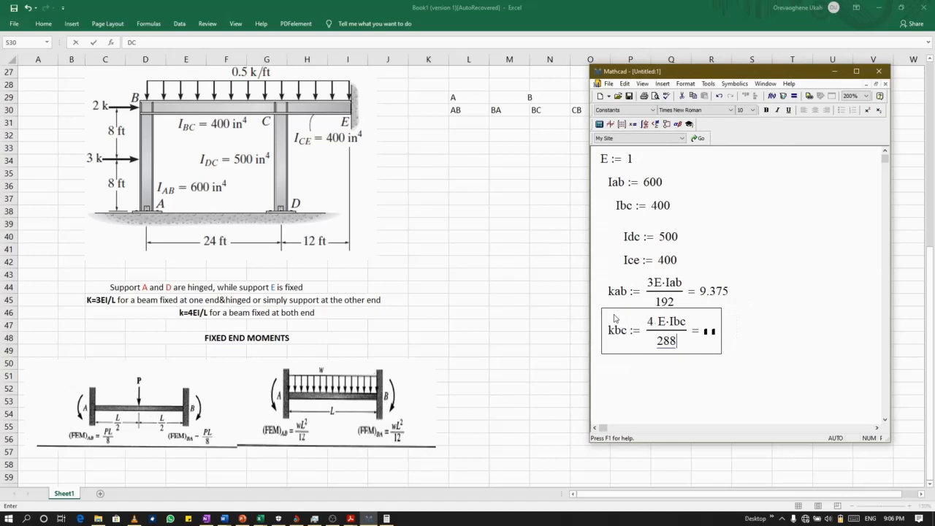
click(687, 370)
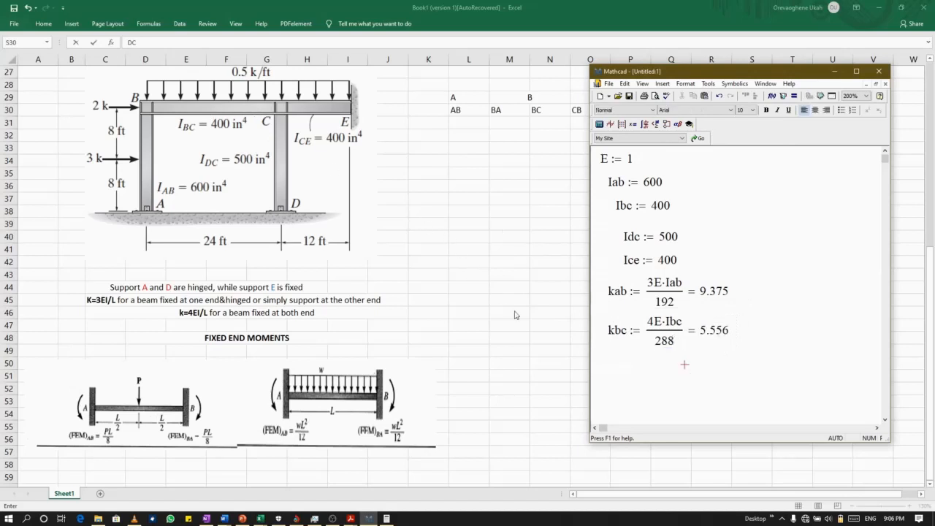
Start a new definition named kdc below the kbc definition.
click(608, 365)
text(k)
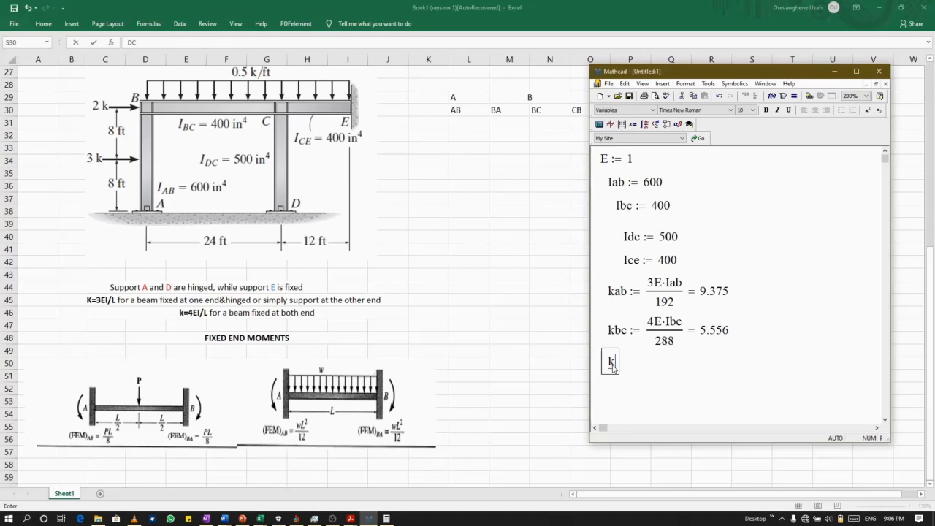
text(dc :=)
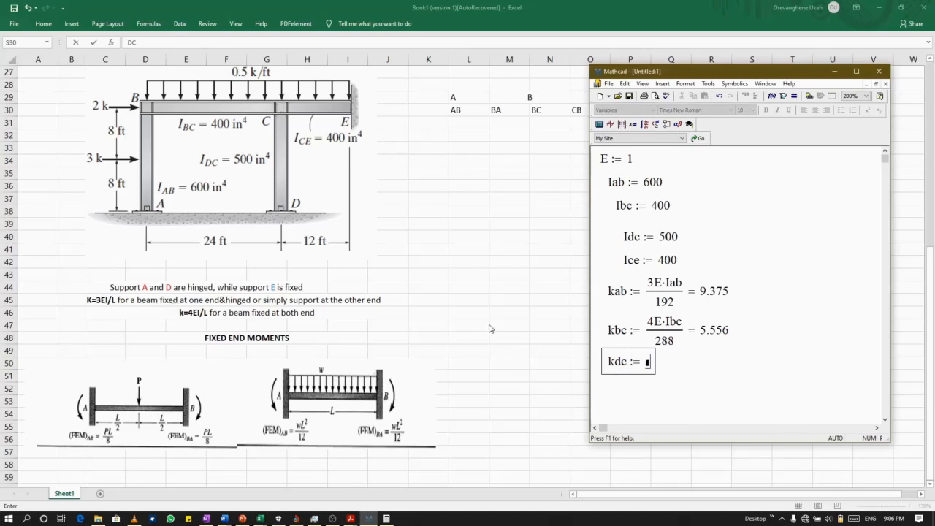
Enter 3 E·Idc in the kdc definition and make the whole product the numerator of a fraction.
text(3)
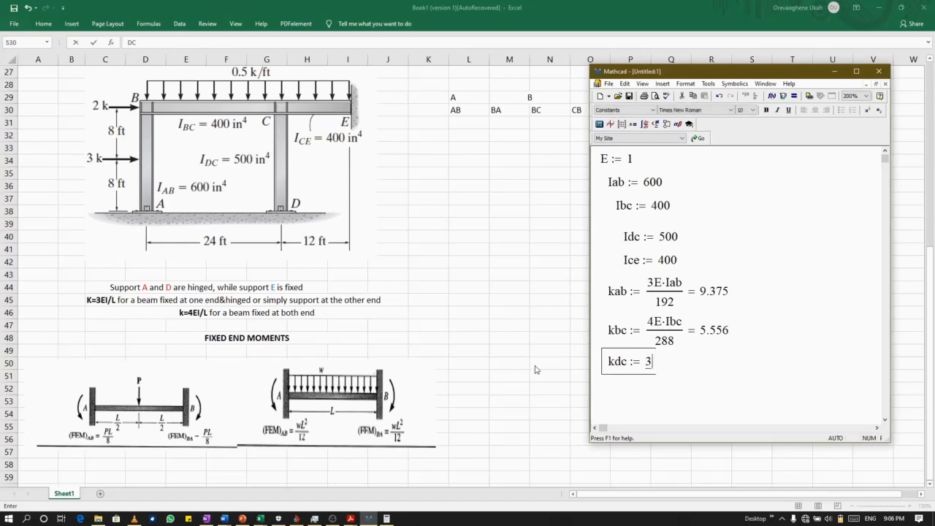
key(Caps_Lock)
text(E)
text(*)
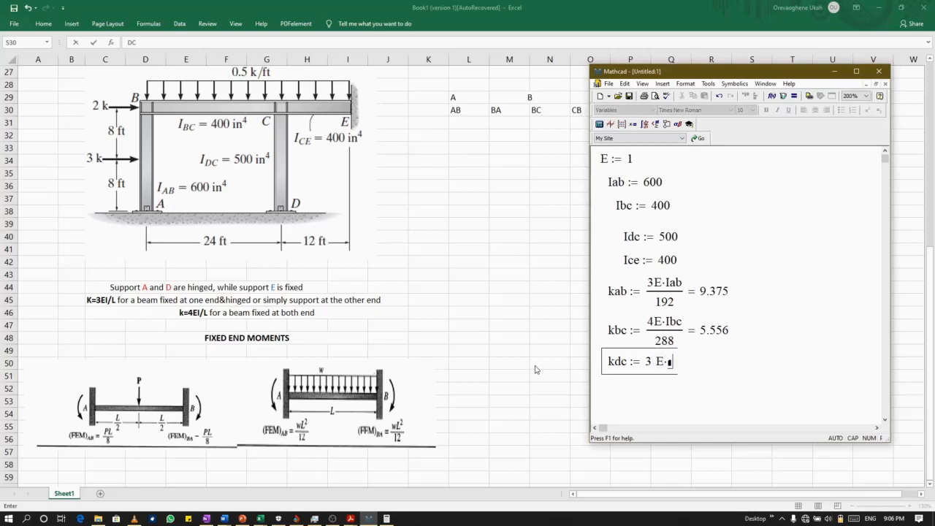
text(I)
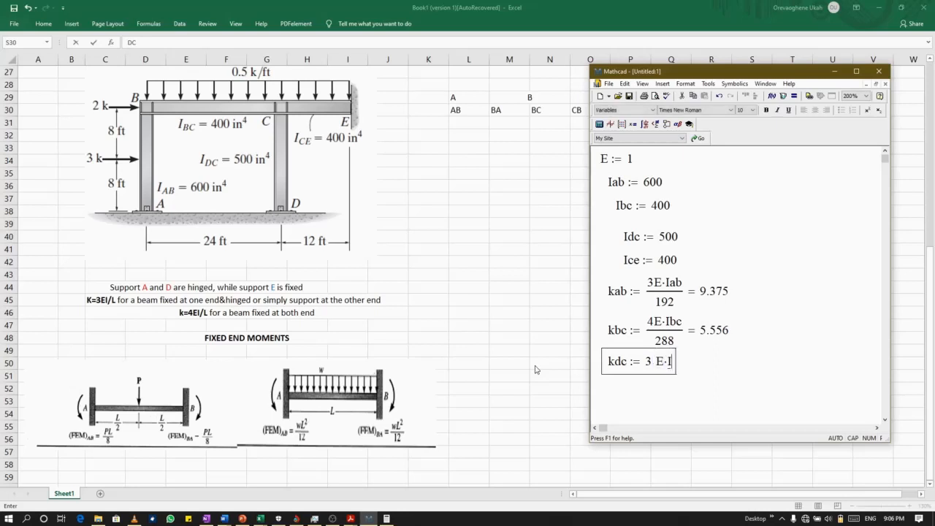
key(Caps_Lock)
text(dc)
key(space)
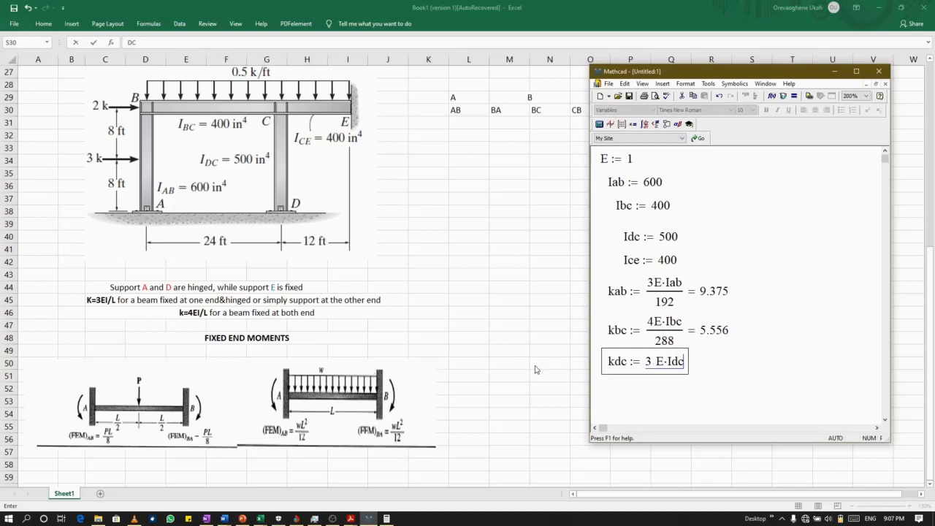
text(/)
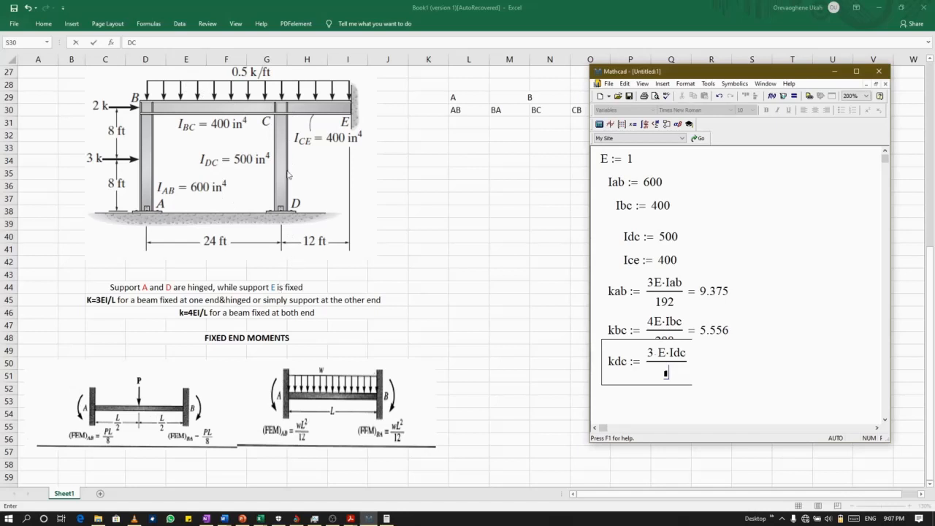
click(611, 349)
right_click(614, 359)
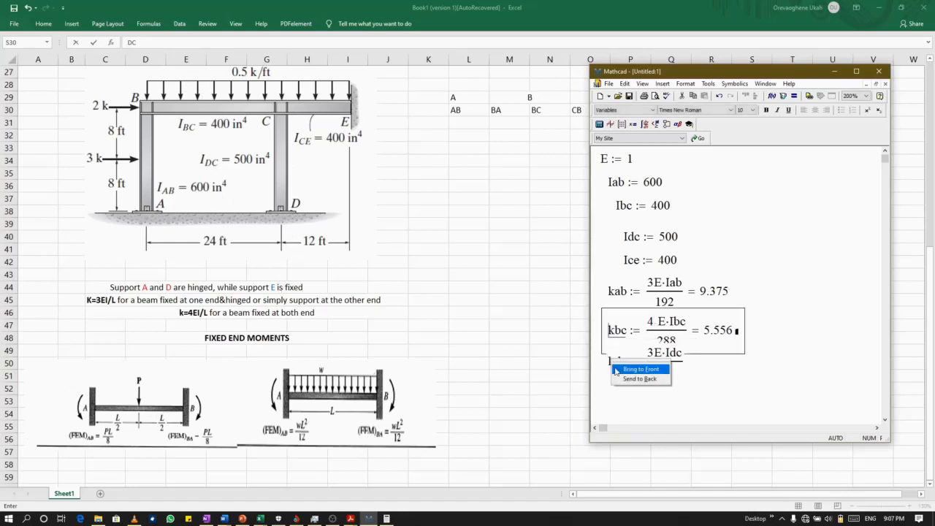
right_click(707, 373)
click(630, 366)
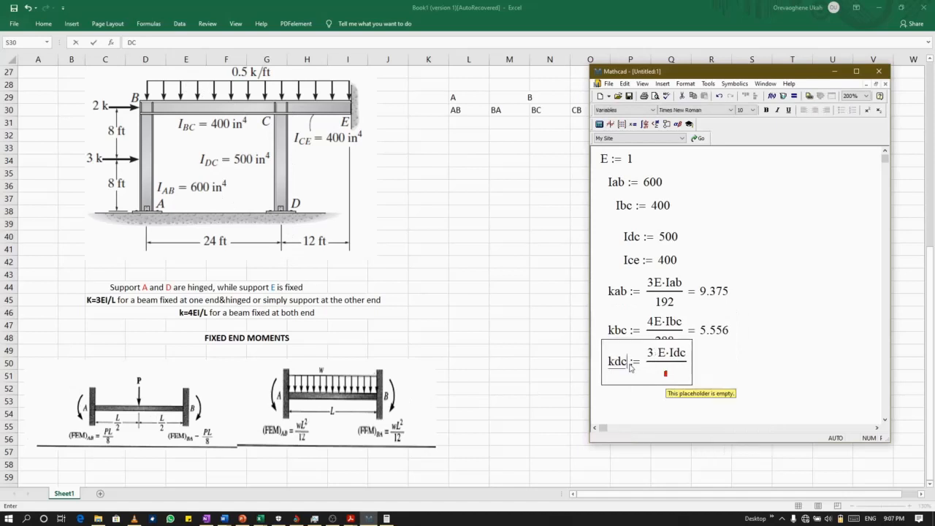
drag(599, 341, 610, 353)
right_click(613, 364)
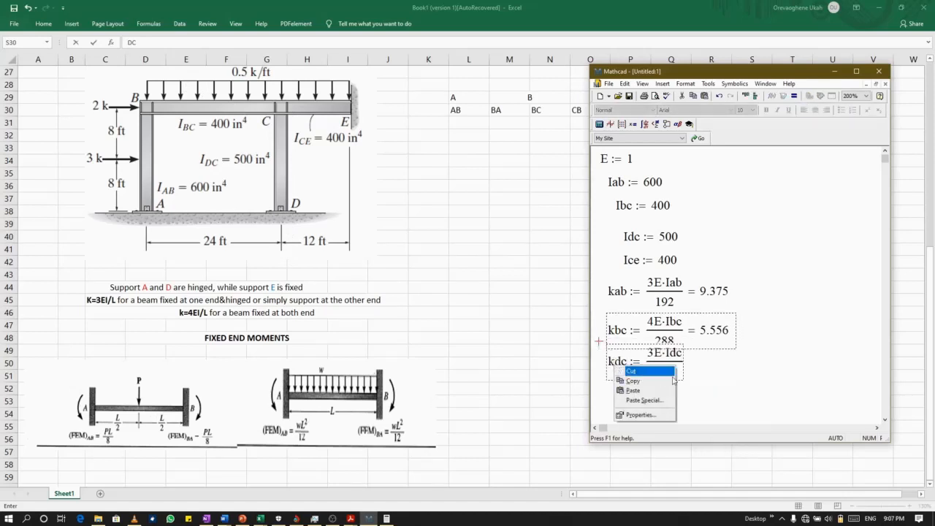
click(715, 373)
right_click(715, 373)
Move the kdc region clear of the kbc definition, enter 192 as its denominator, and evaluate it inline.
click(613, 360)
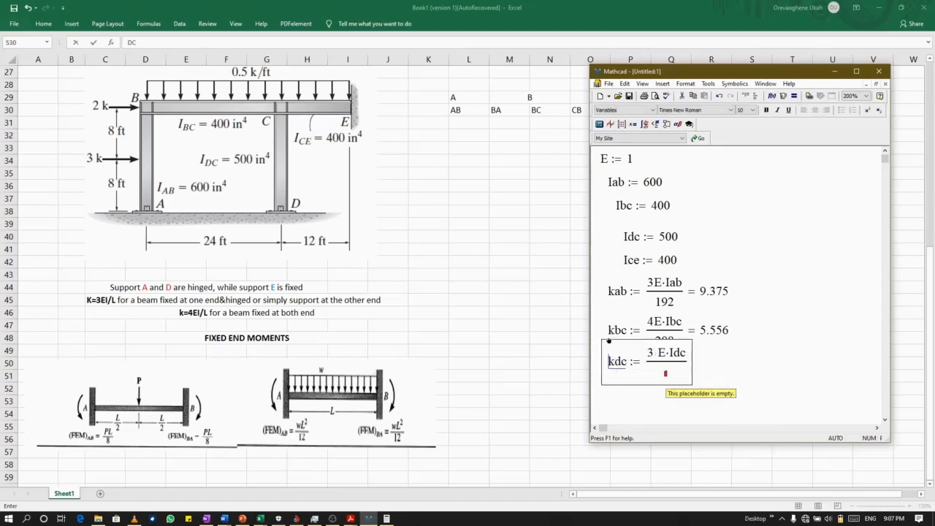
drag(608, 340, 618, 361)
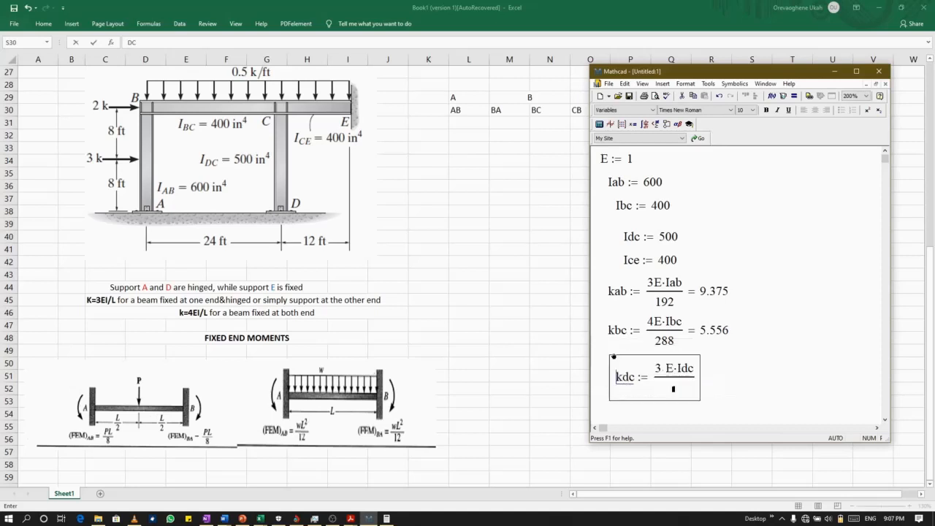
click(676, 391)
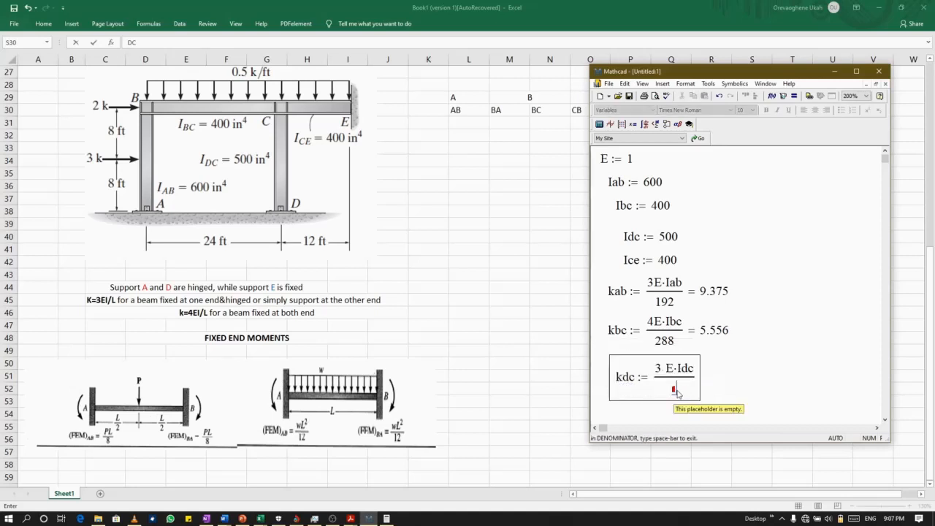
text(192)
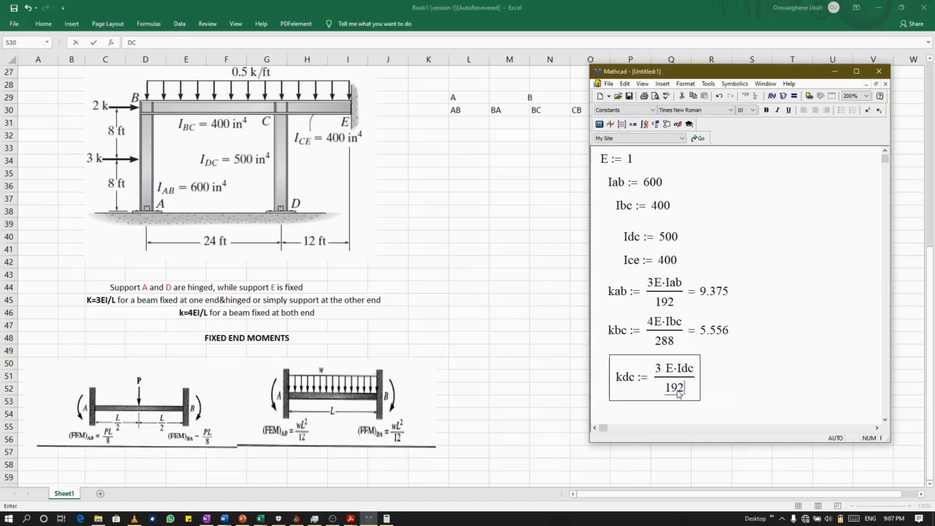
text(= 7.813)
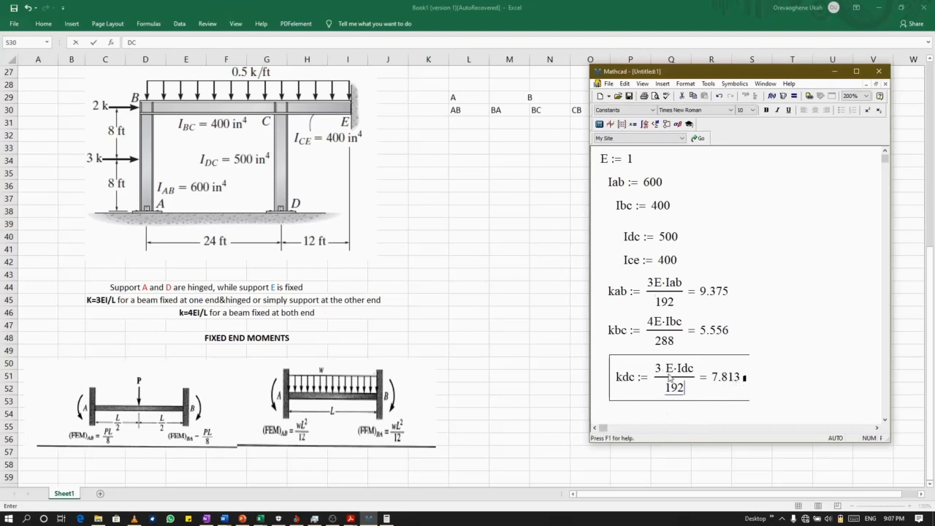
Start a new definition named kce below the kdc definition.
scroll(669, 378, down, 2)
scroll(668, 378, down, 1)
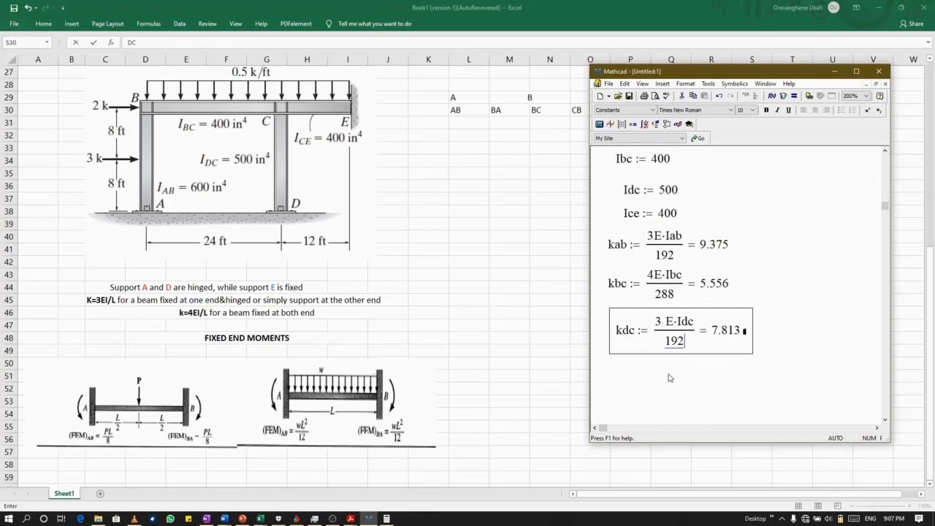
click(613, 381)
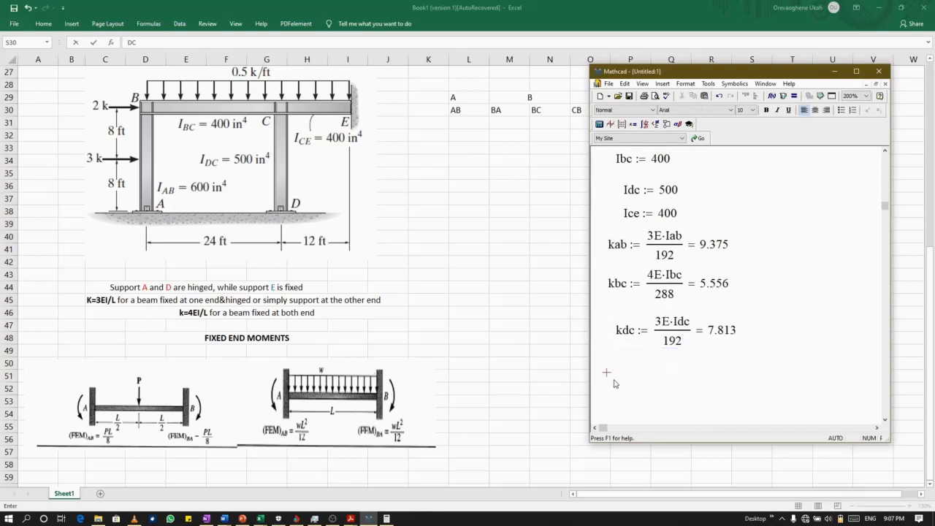
text(k)
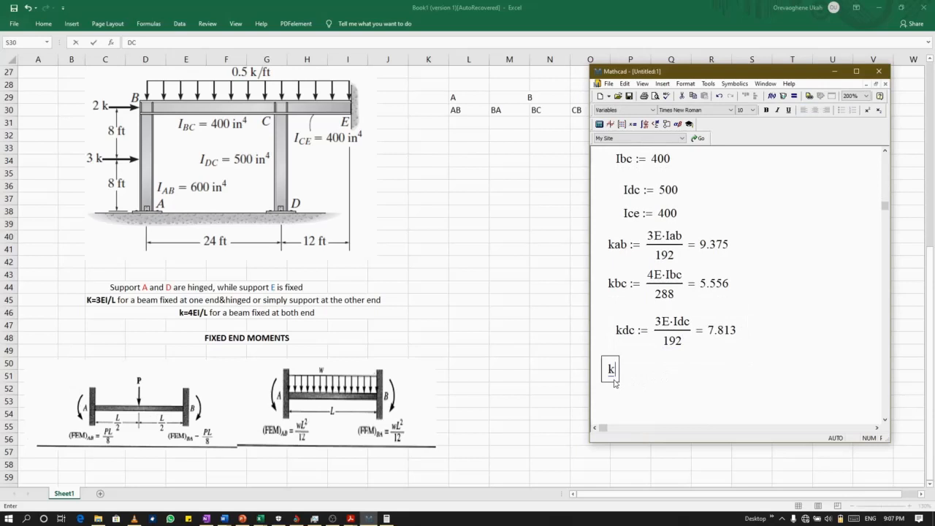
text(c)
text(:=)
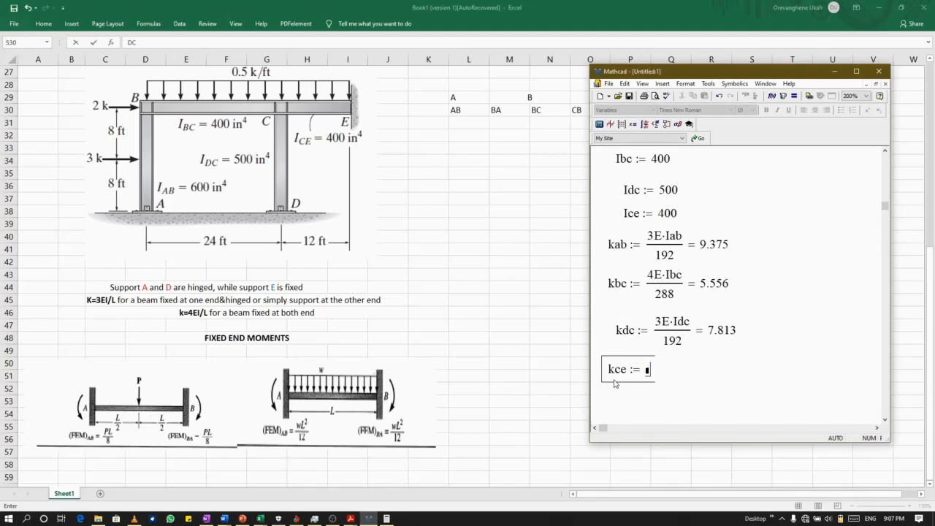
Enter 4 E·Ice as the expression of the kce definition.
text(4)
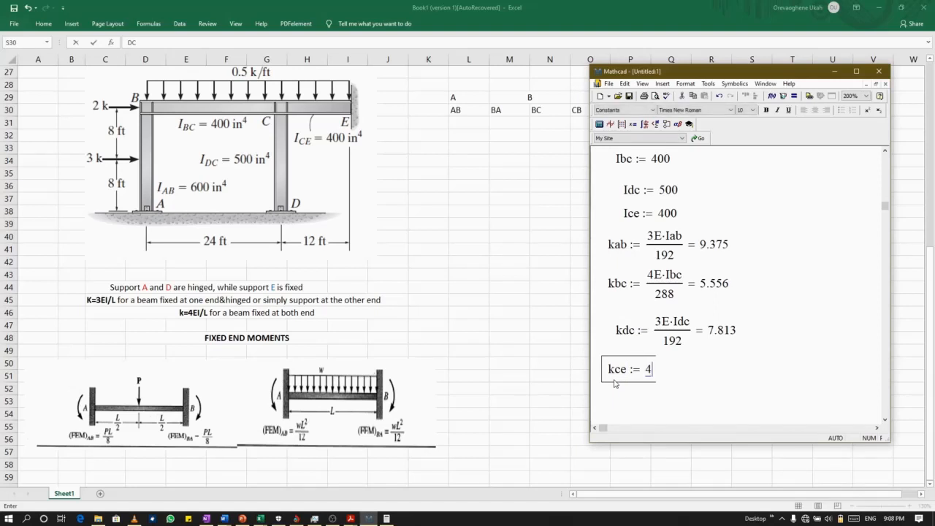
key(Caps_Lock)
text(E)
text(*)
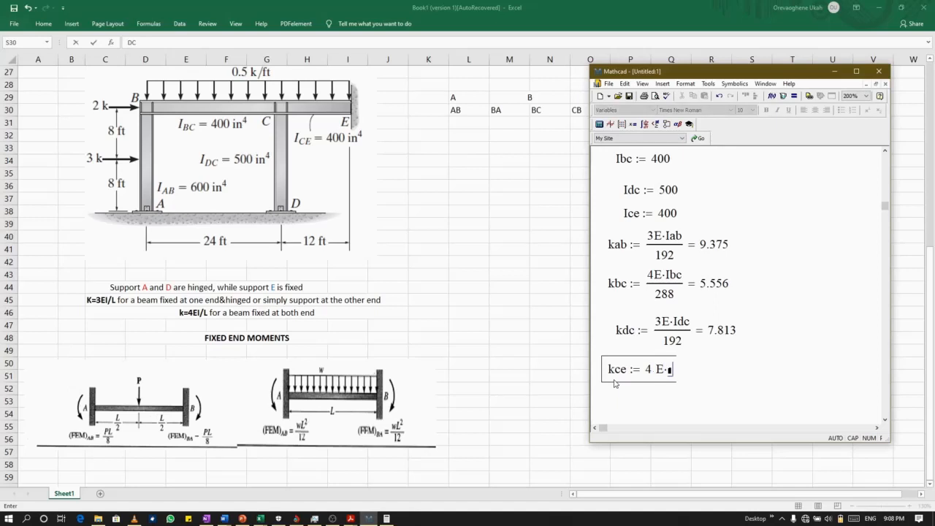
text(I)
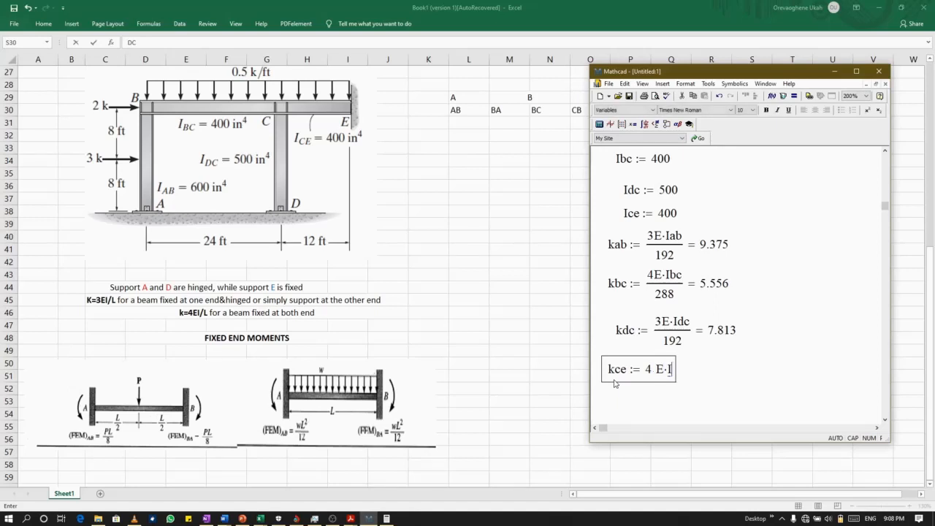
key(Caps_Lock)
text(ce)
key(space)
key(space)
key(Return)
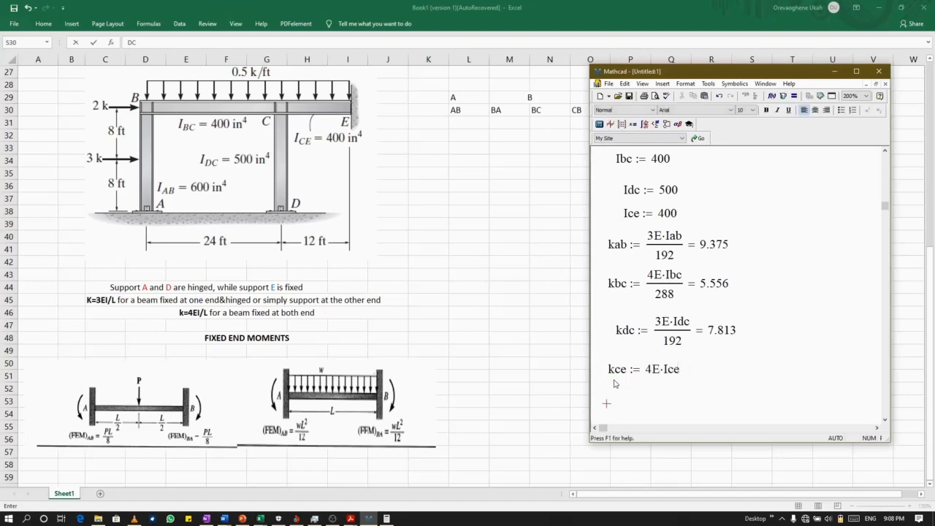
click(675, 369)
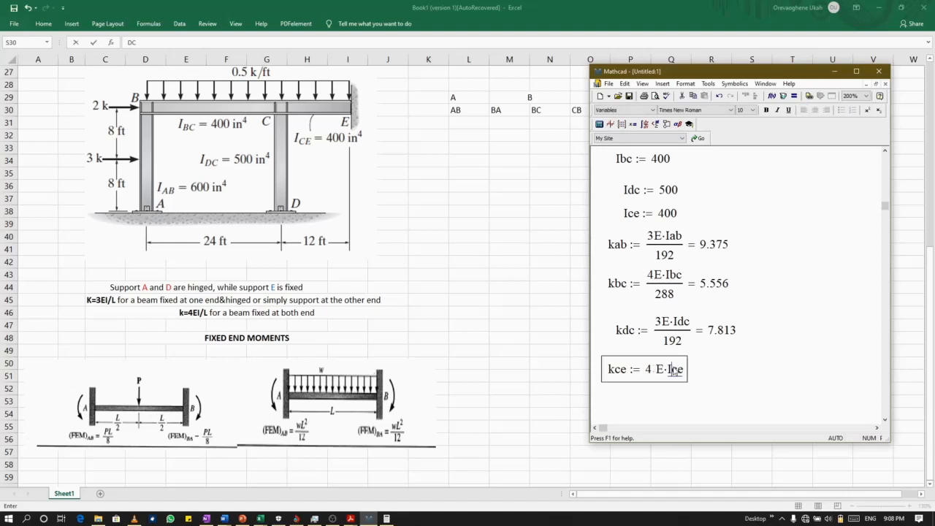
key(space)
key(space)
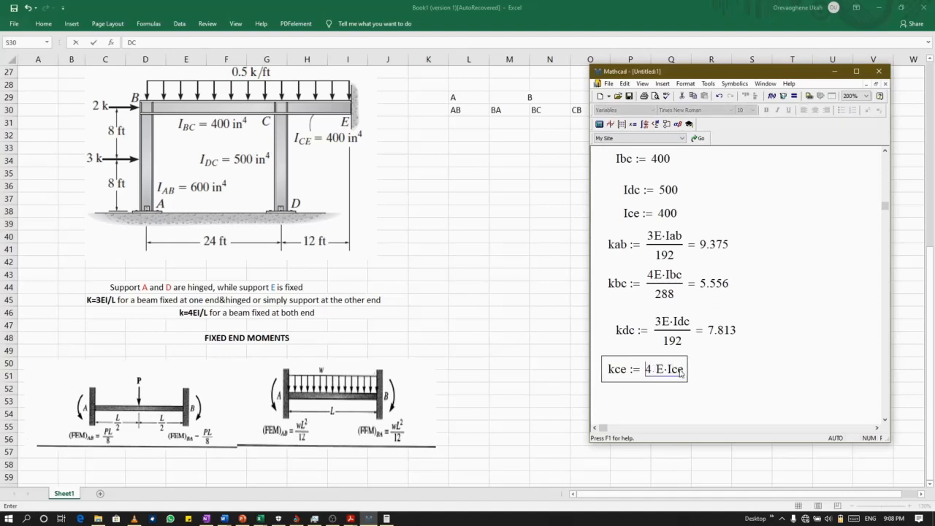
key(slash)
key(BackSpace)
click(680, 373)
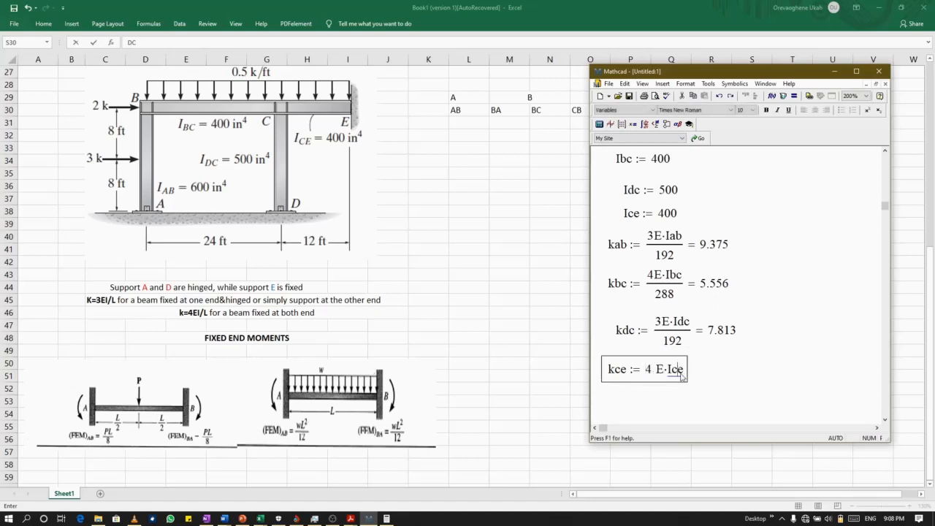
click(683, 370)
key(Right)
key(Left)
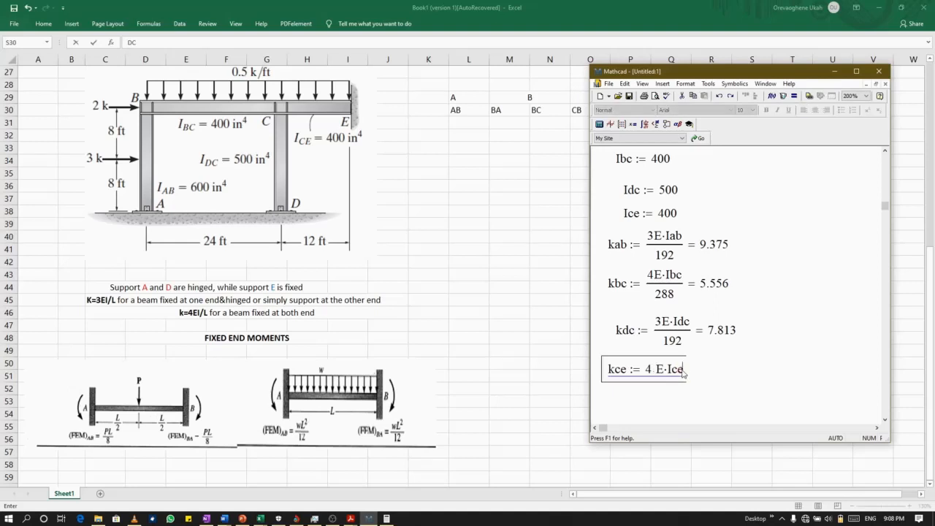
Make the whole product 4 E·Ice the numerator of a fraction in the kce definition and enter 144 as the denominator.
click(683, 371)
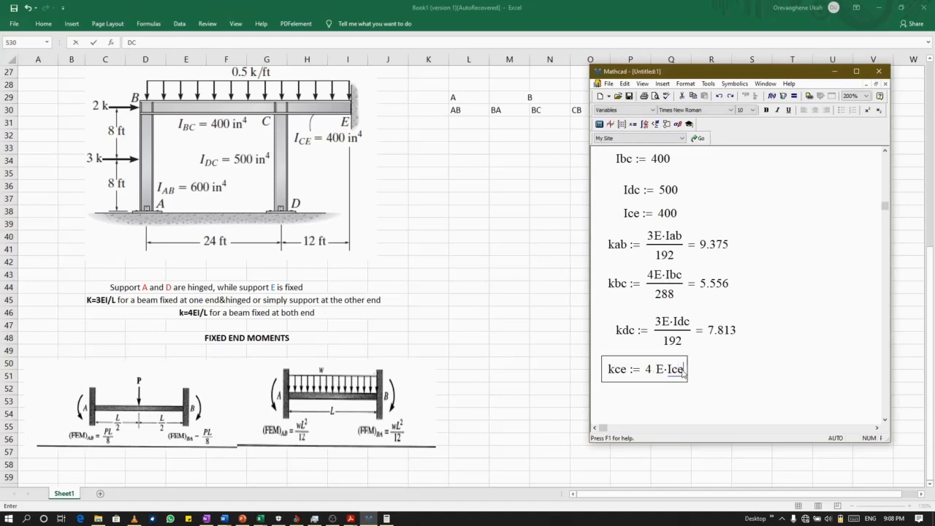
key(space)
key(slash)
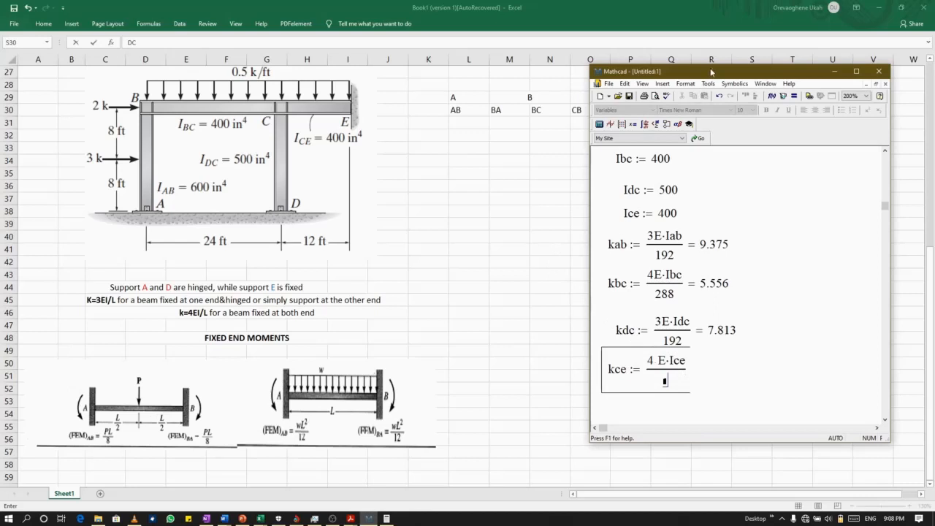
drag(711, 71, 700, 99)
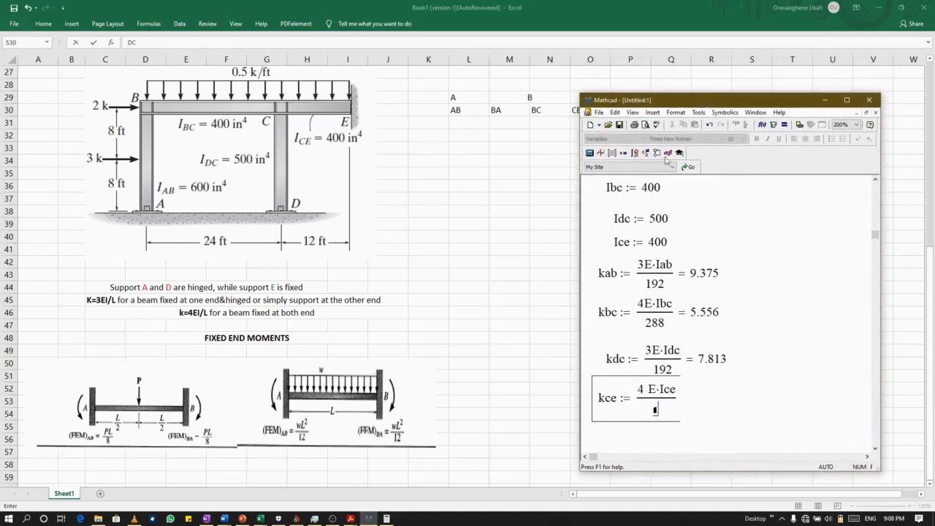
text(144)
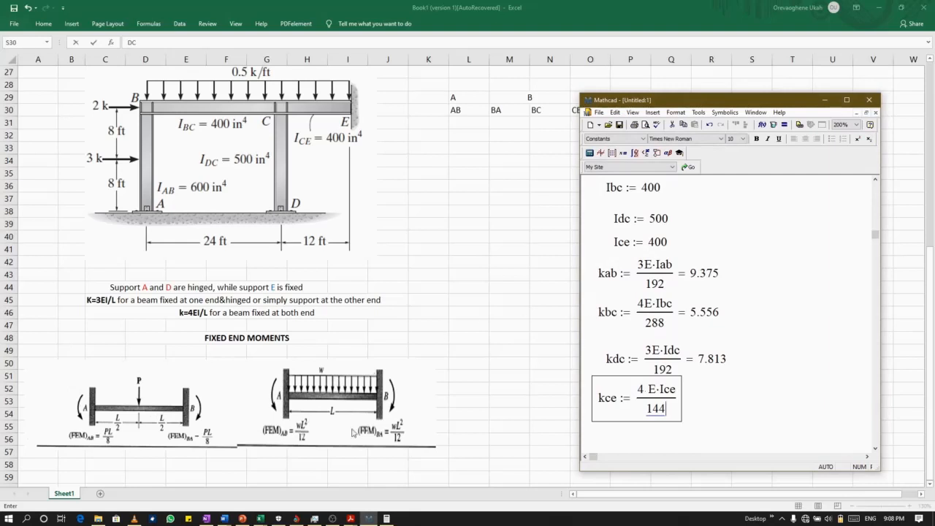
Switch to Calculator and multiply 12 by 12 to check the length of member CE in inches, then minimize it.
click(386, 518)
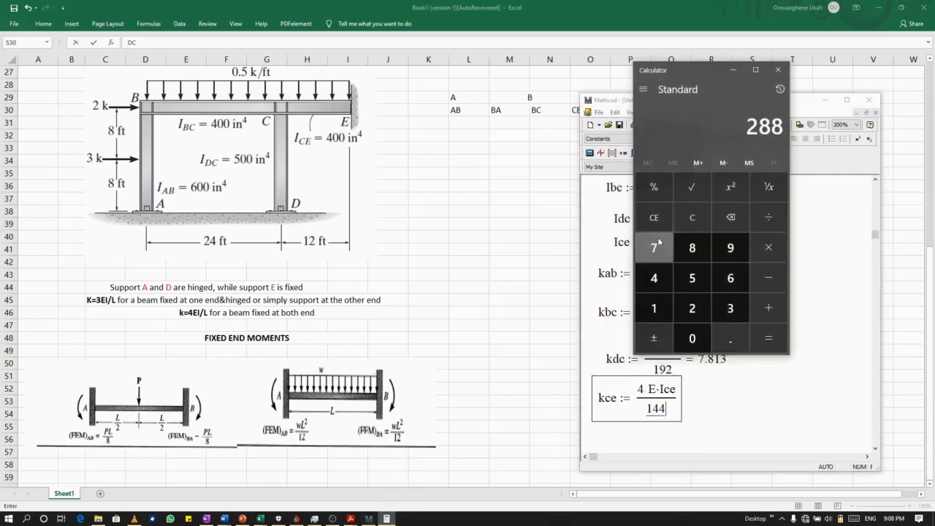
click(655, 230)
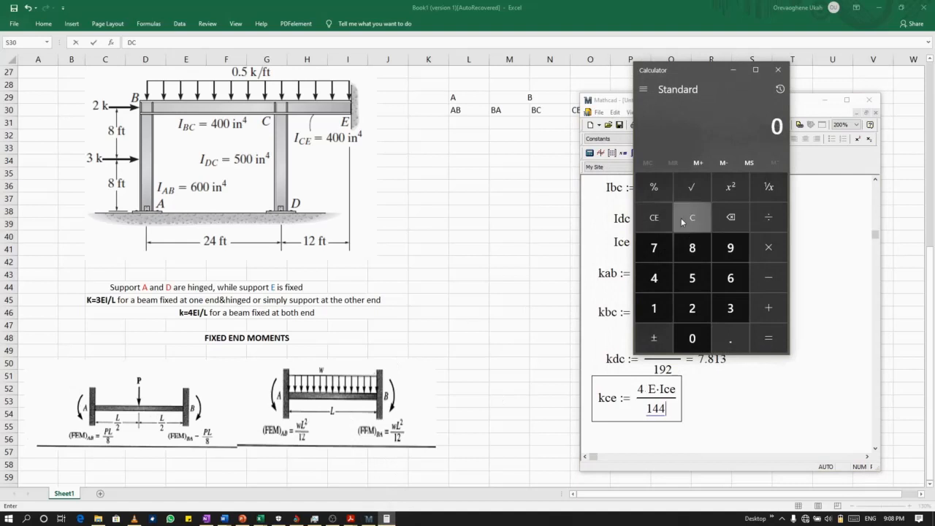
click(663, 312)
click(692, 307)
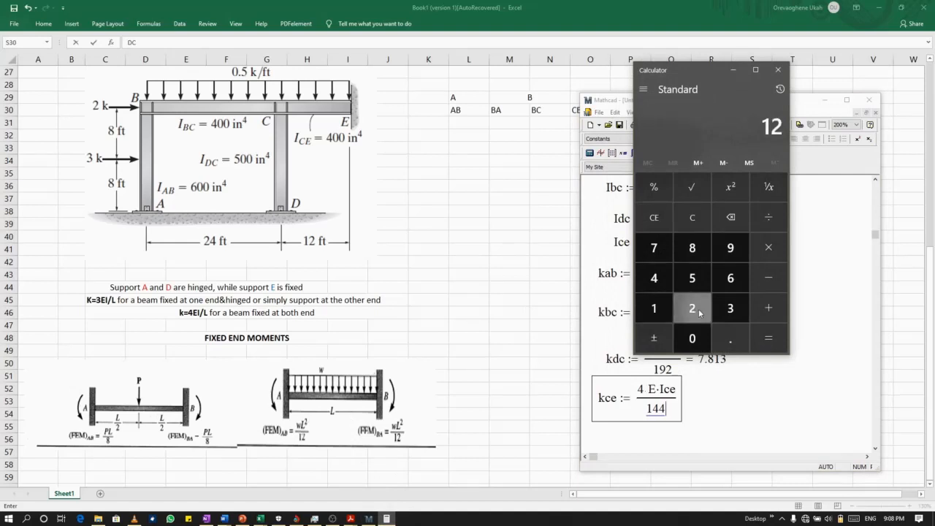
click(662, 314)
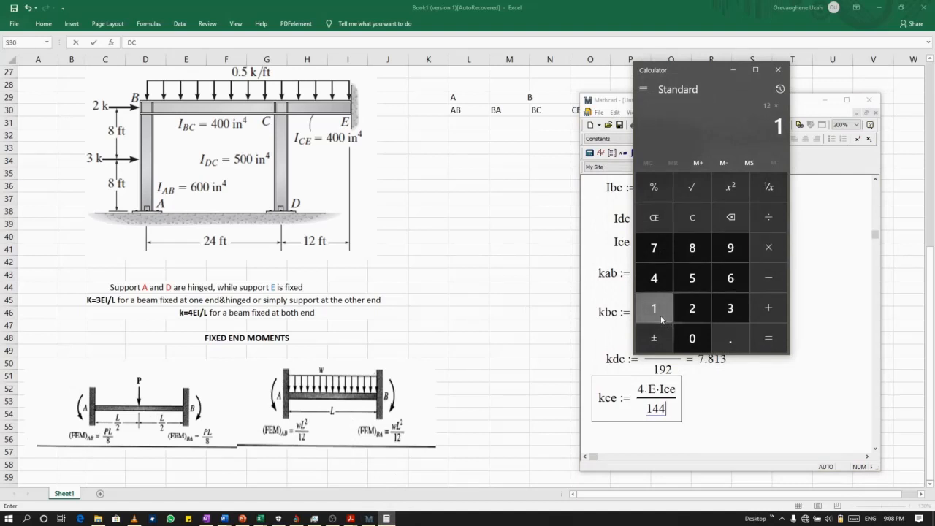
click(692, 308)
click(769, 337)
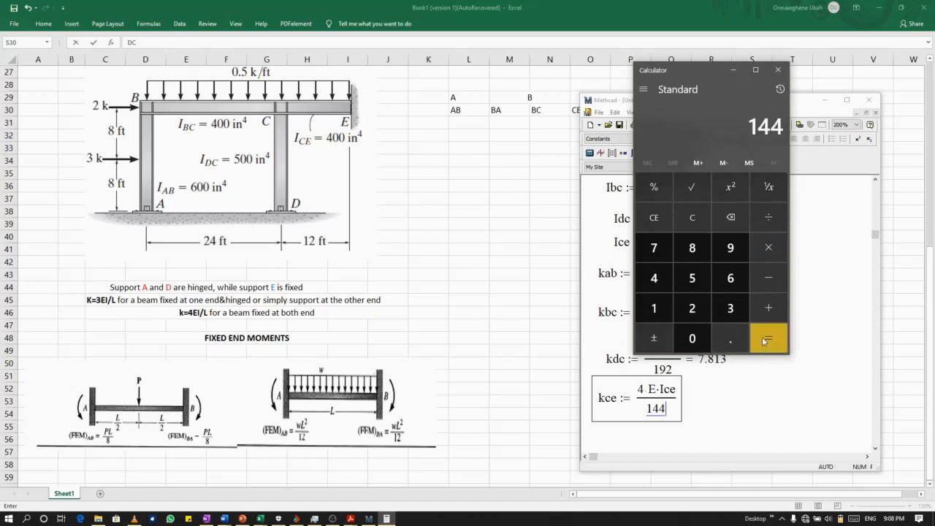
click(732, 70)
click(727, 71)
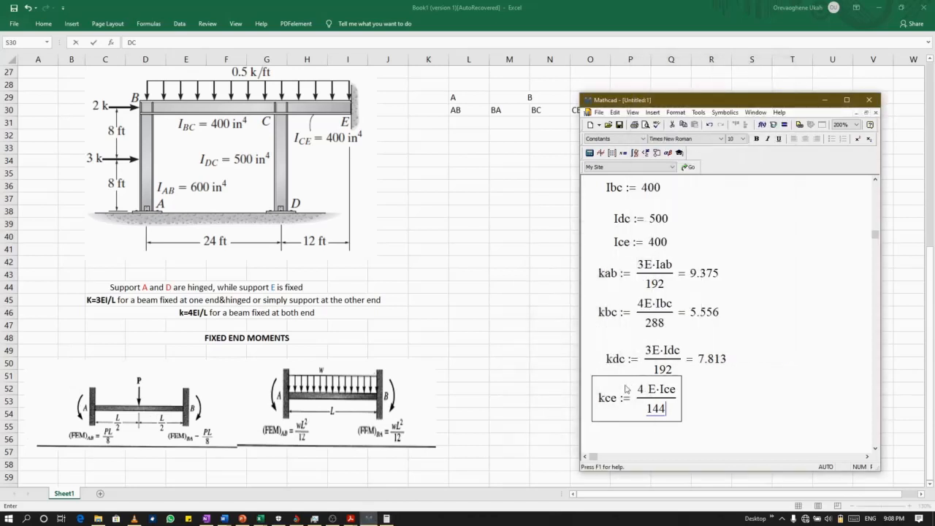
Evaluate kce inline and move its region clear of the kdc definition.
text(= 11.111)
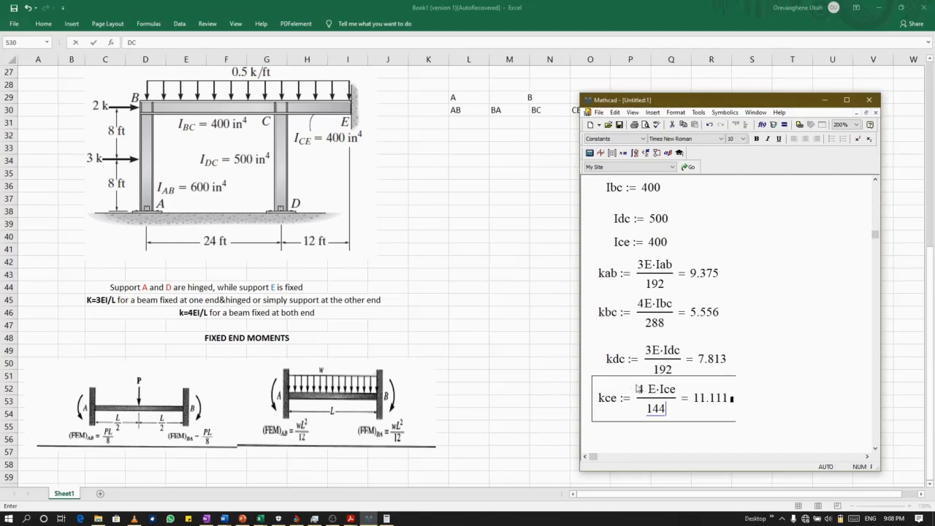
drag(605, 378, 610, 392)
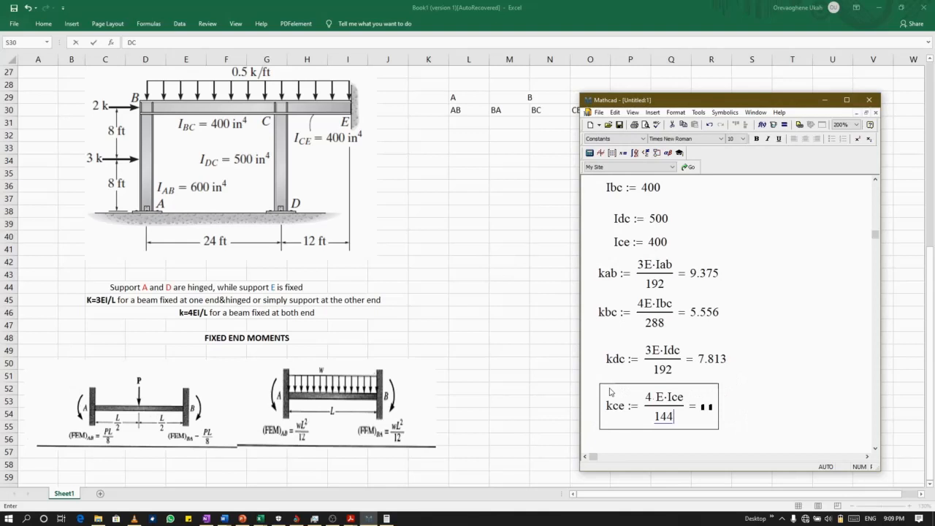
click(724, 425)
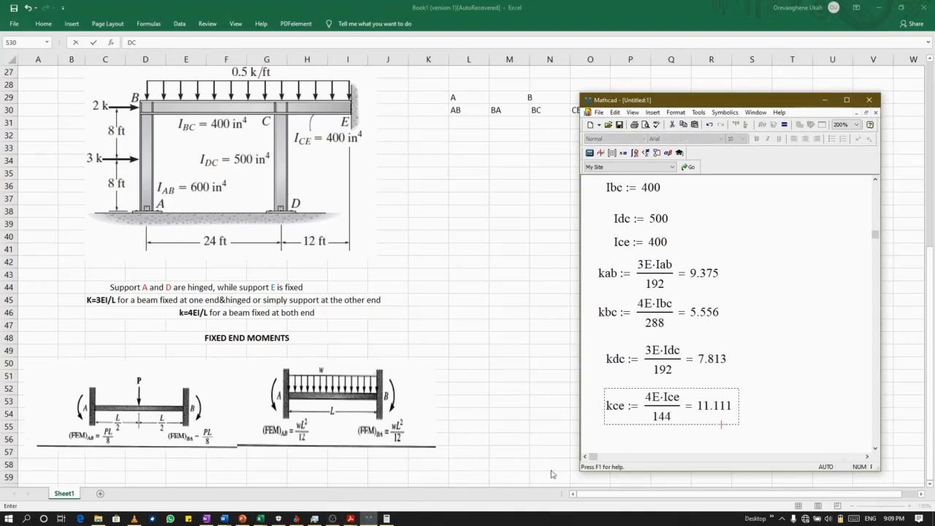
scroll(673, 421, down, 4)
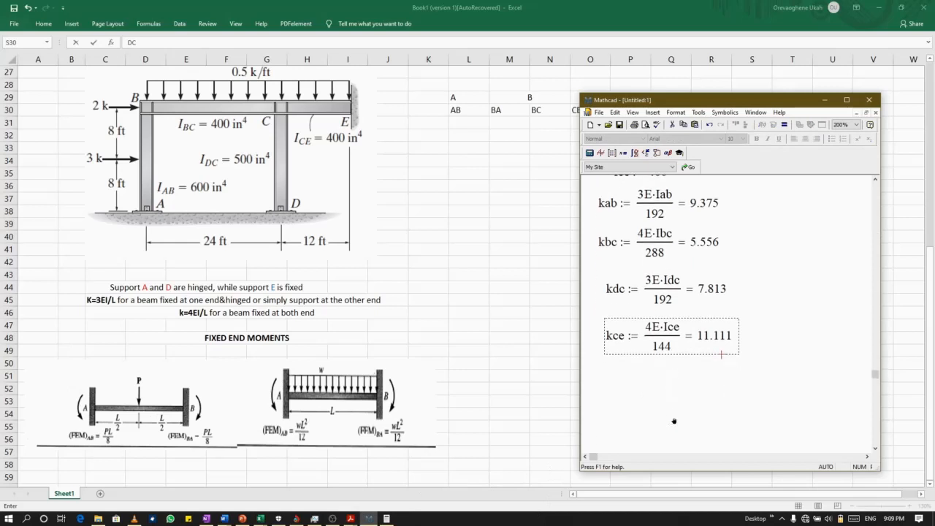
scroll(673, 421, up, 1)
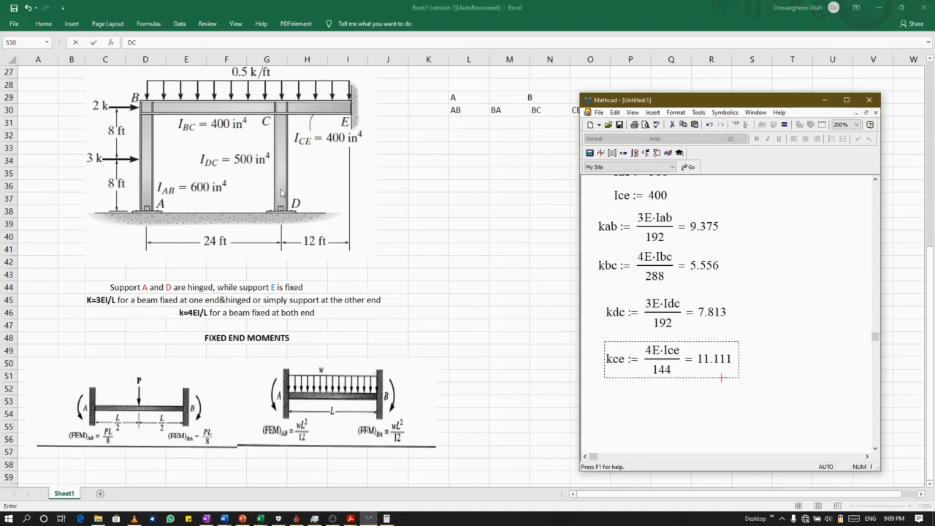
Switch to Excel and enter 1 as the distribution factor under AB in cell L31.
click(465, 124)
double_click(466, 123)
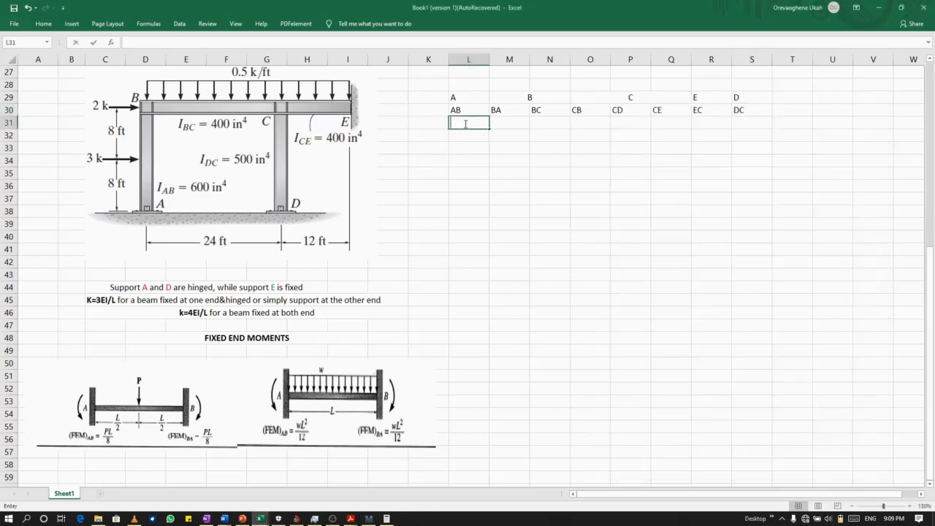
text(1)
click(501, 126)
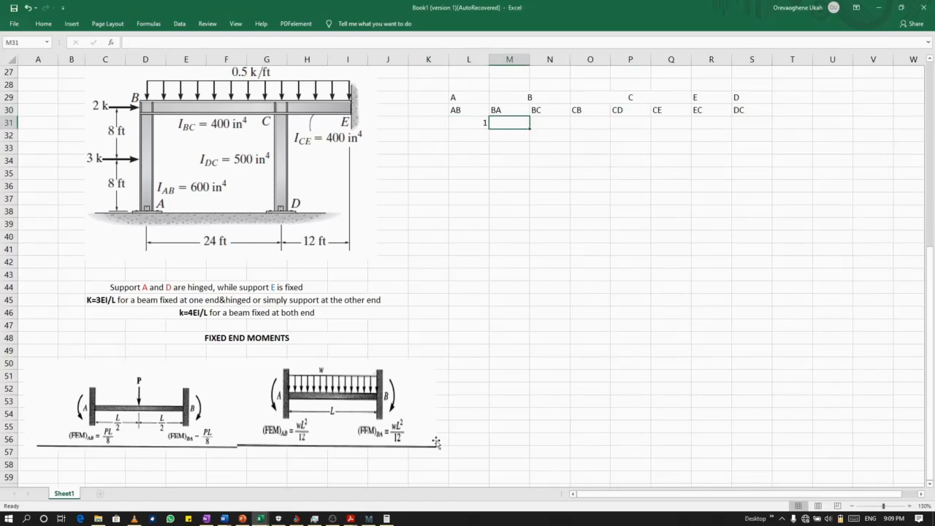
Switch to Mathcad and start a definition named Dba below the kce definition.
click(369, 519)
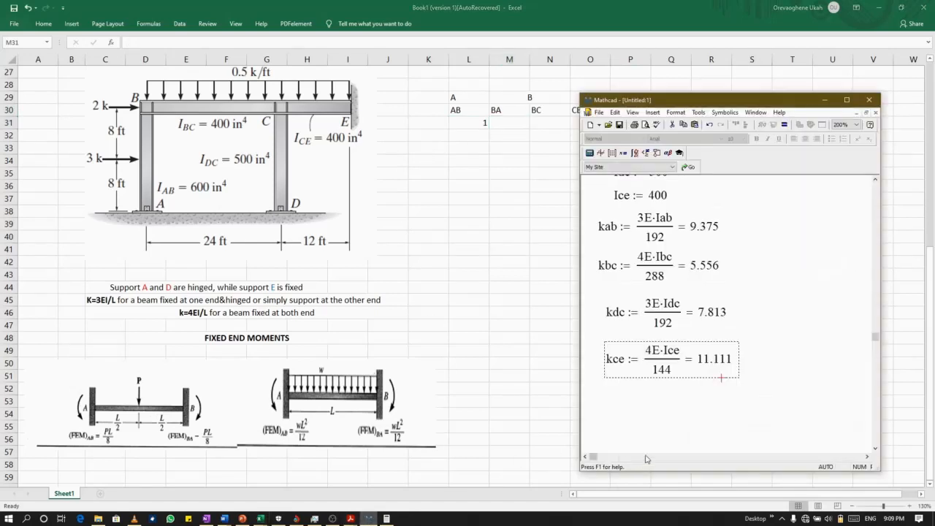
click(617, 411)
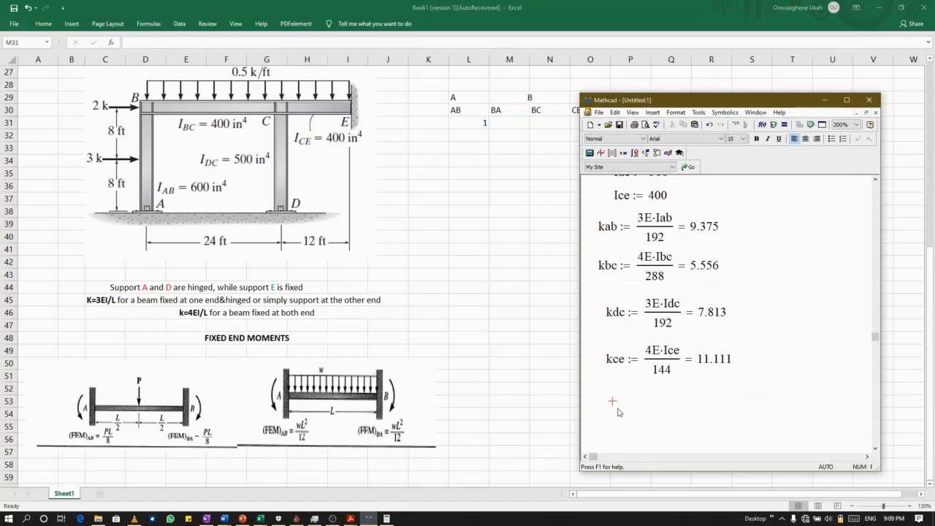
text(df)
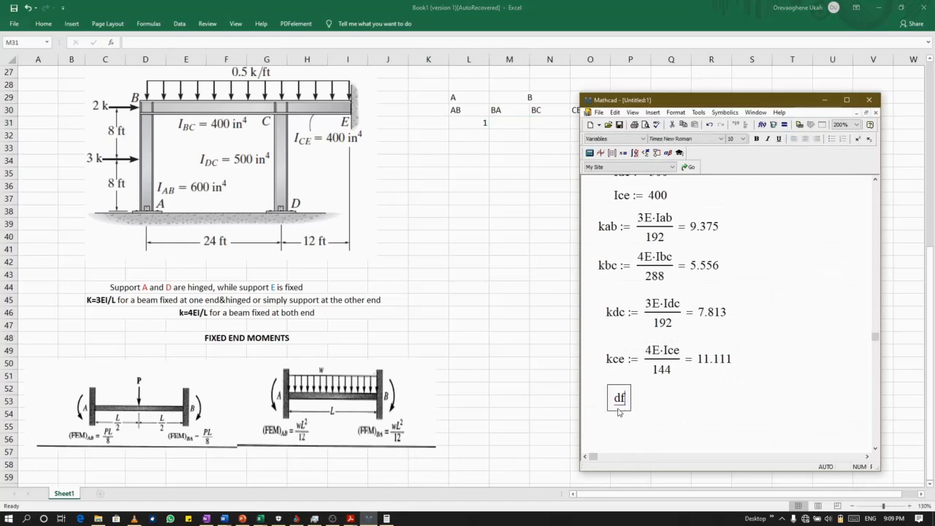
key(BackSpace)
text(f)
key(BackSpace)
key(BackSpace)
text(D)
scroll(641, 324, up, 1)
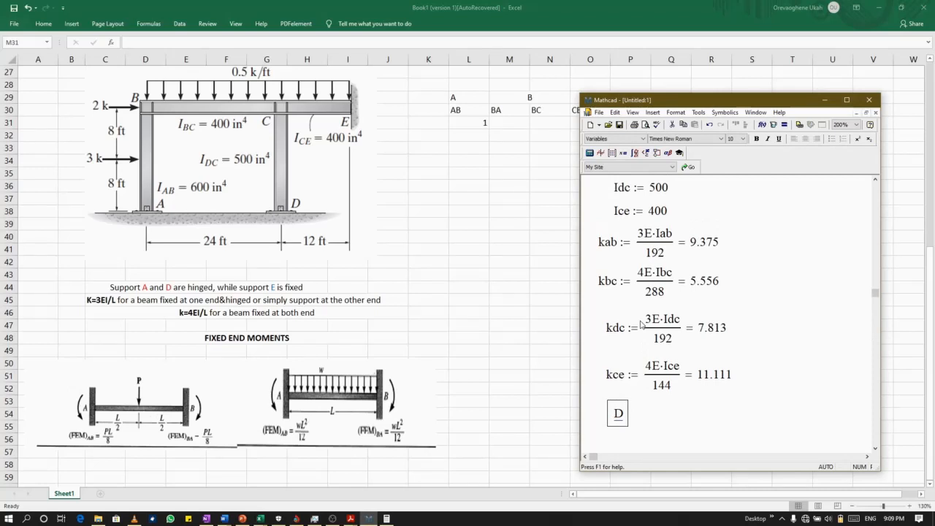
text(ba :=)
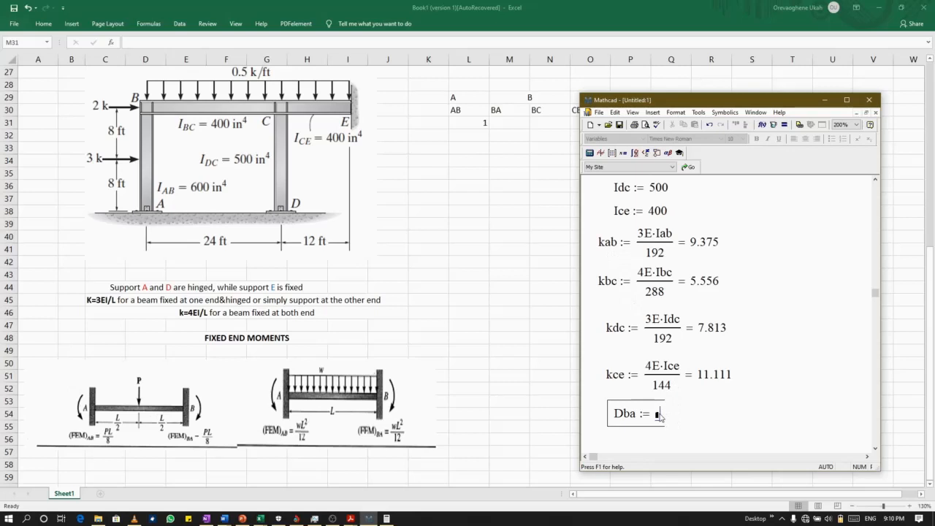
Enter the fraction Kab over kab + kbc as the expression of the Dba definition.
text(K)
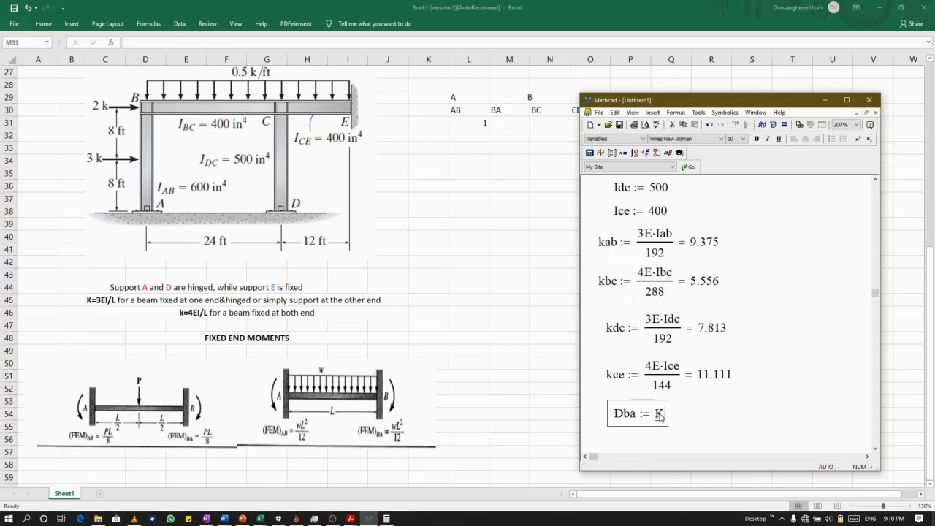
text(ab)
key(slash)
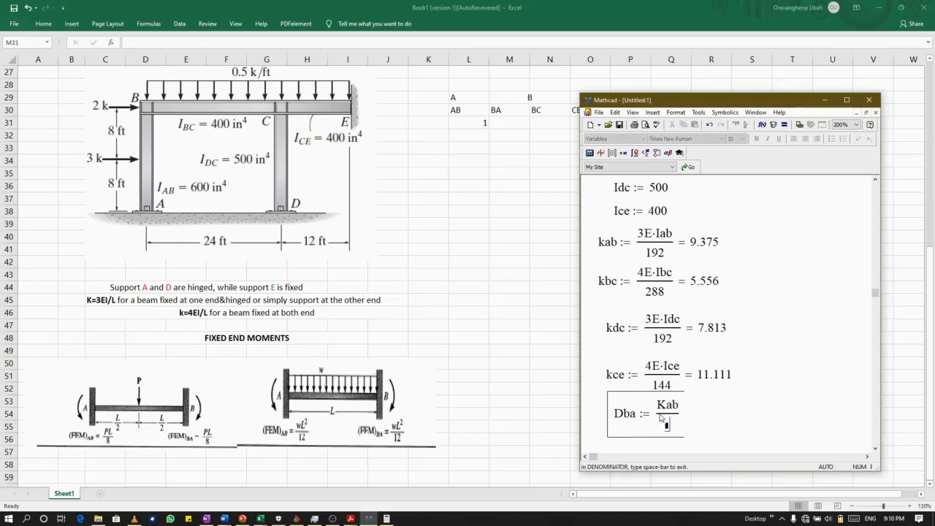
text(k)
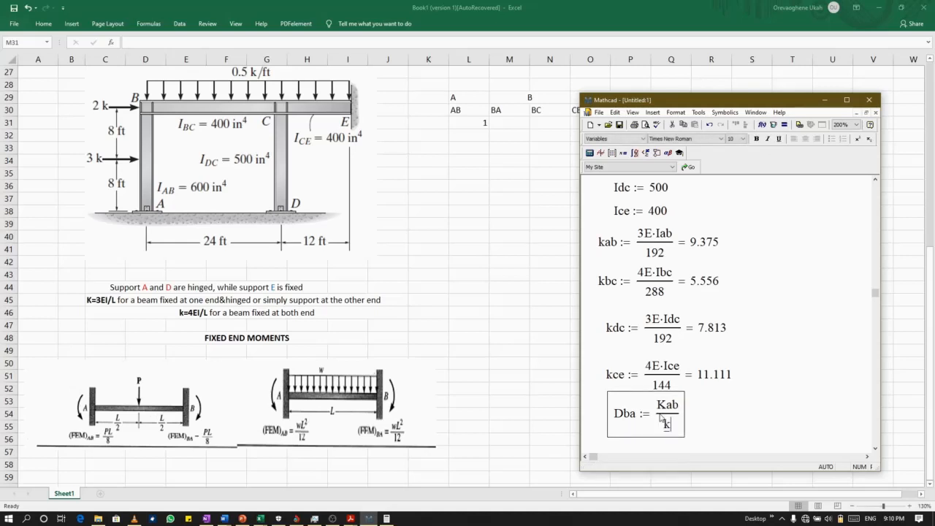
text(ab + )
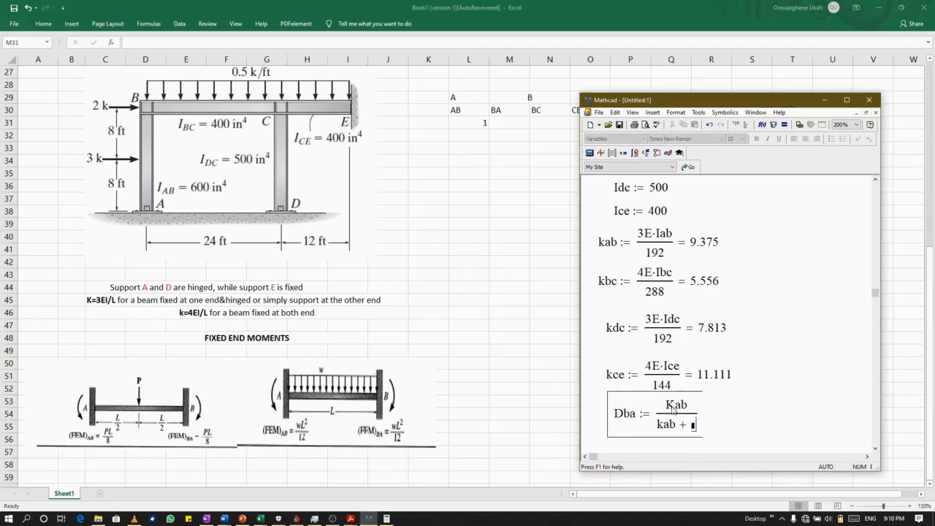
text(k)
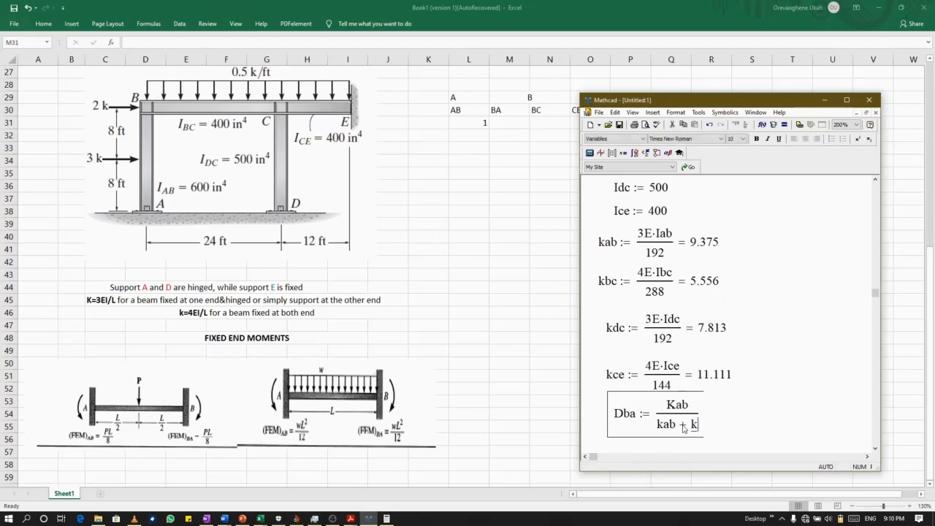
text(bc) )
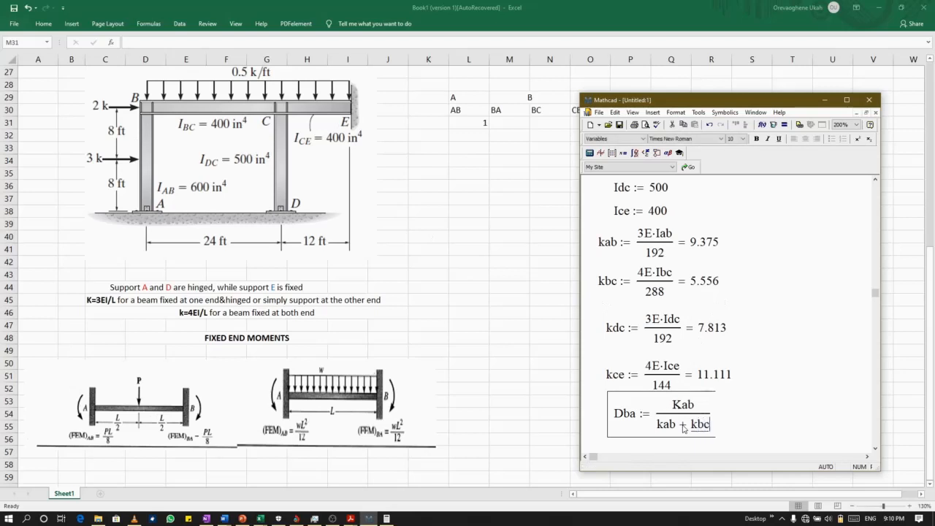
text(=)
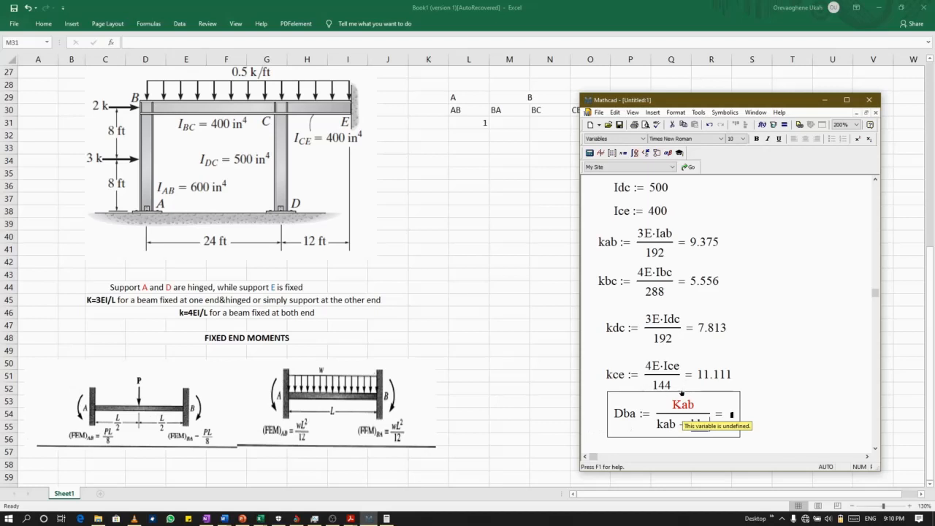
Evaluate Dba inline and correct its numerator to lowercase kab.
click(680, 406)
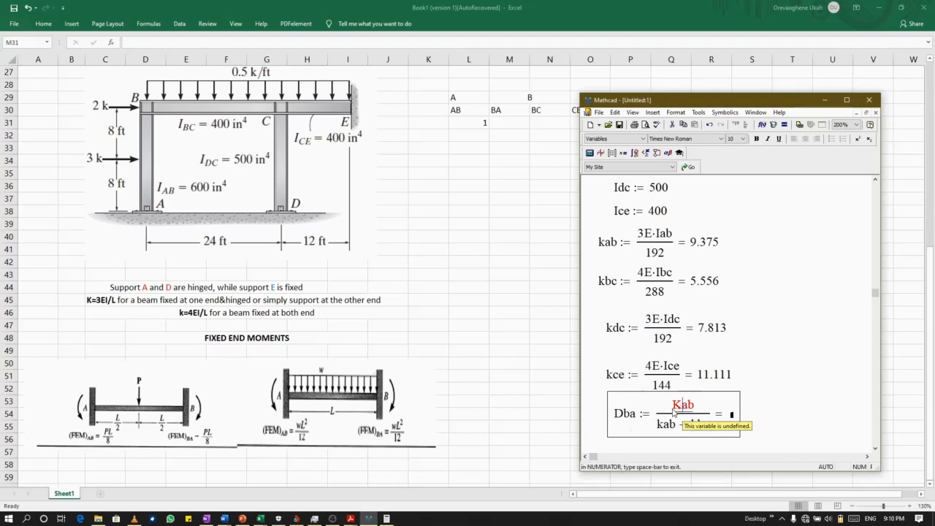
key(BackSpace)
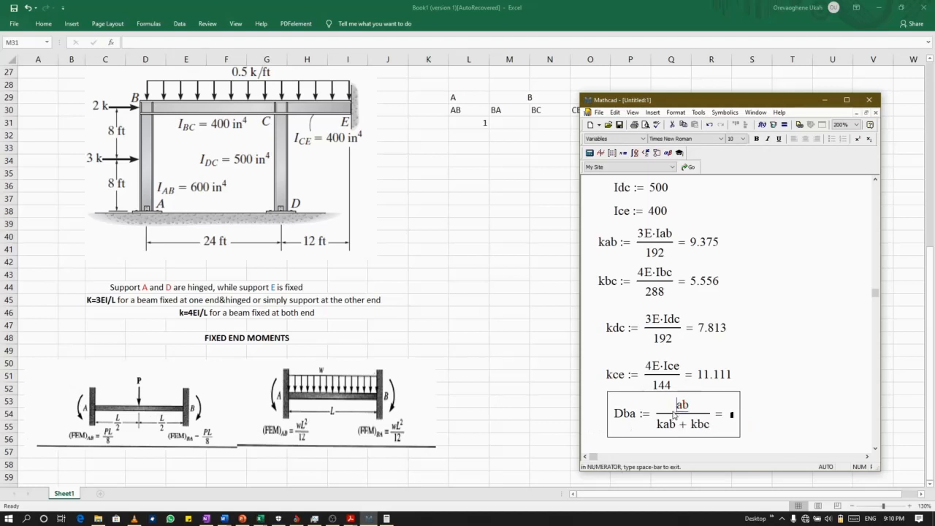
text(k)
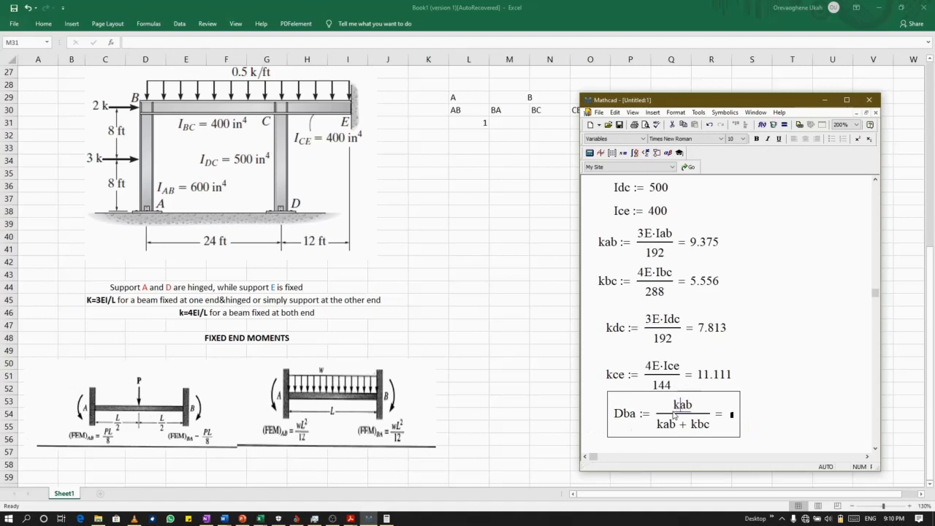
click(788, 413)
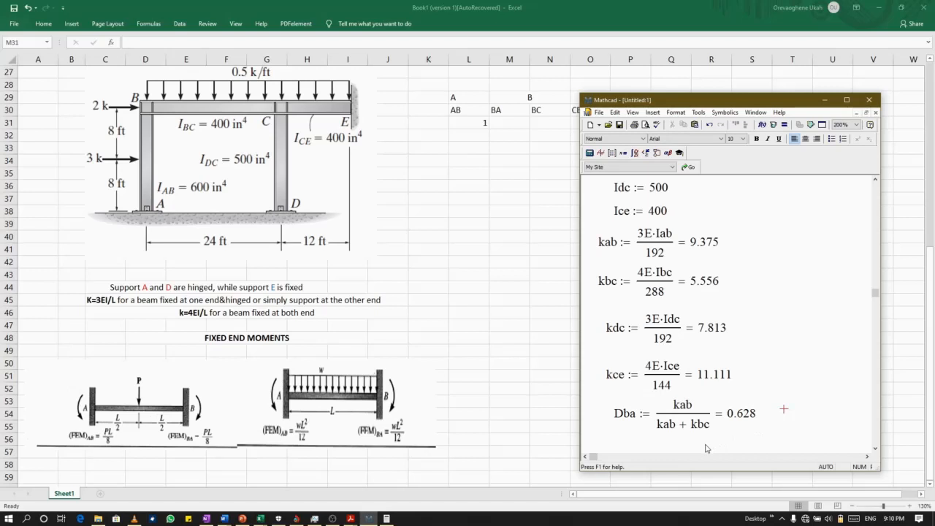
Start a definition named Dbc below the Dba definition.
scroll(706, 447, down, 3)
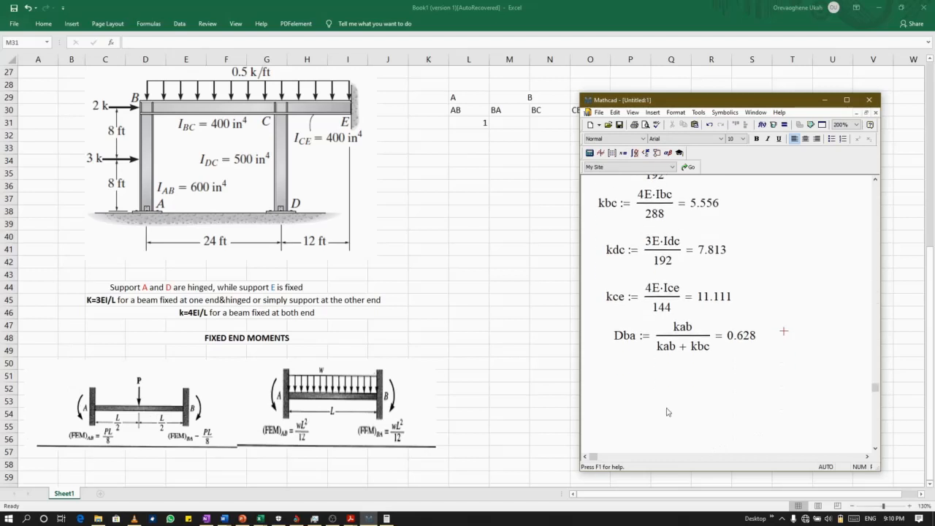
click(618, 382)
click(618, 376)
click(618, 388)
text(D)
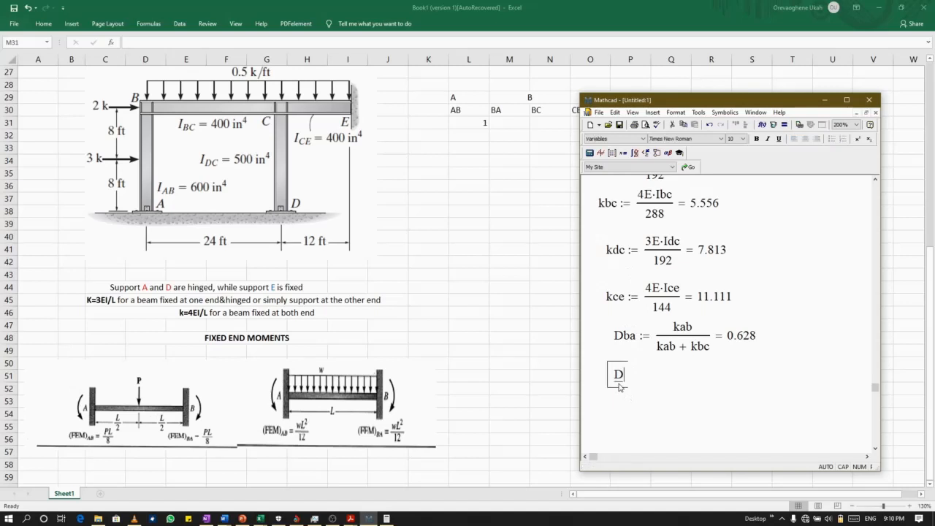
text(bc := )
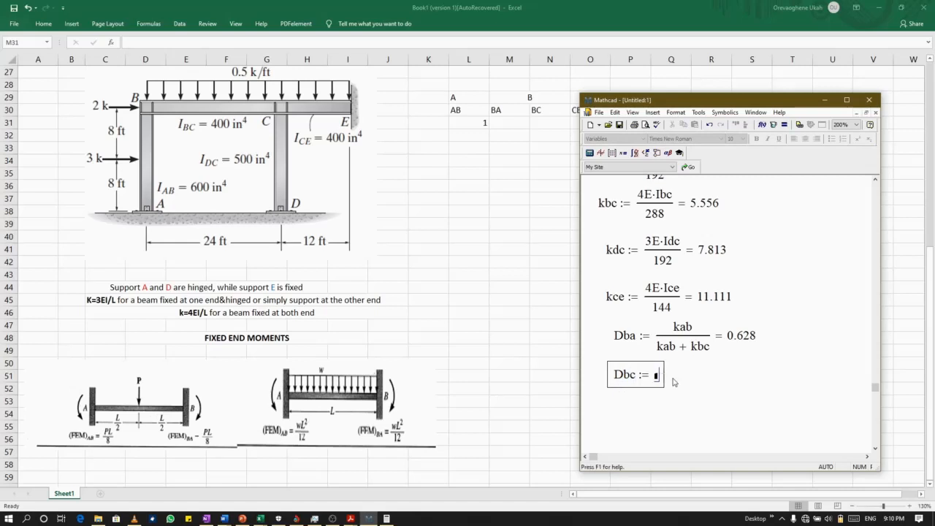
text(k)
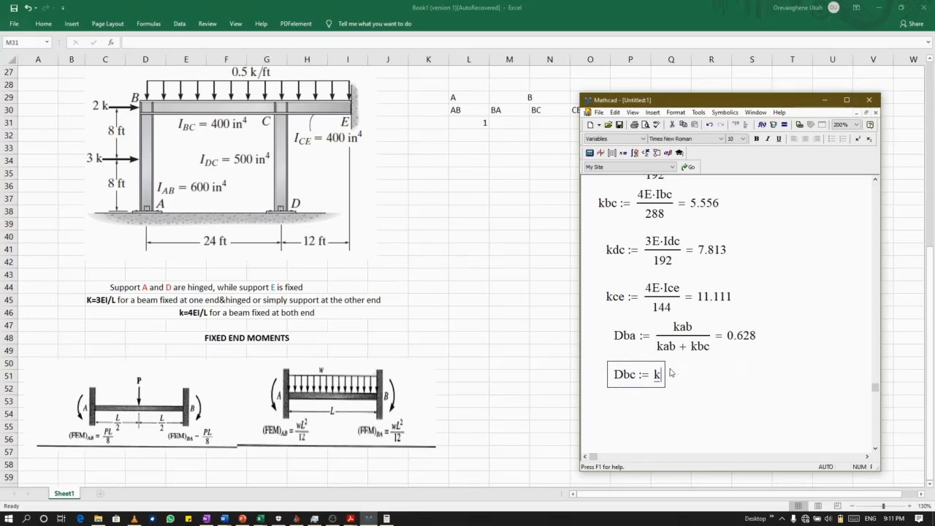
Enter kbc over kbc + kab as the expression of the Dbc definition and evaluate it inline.
text(bc/)
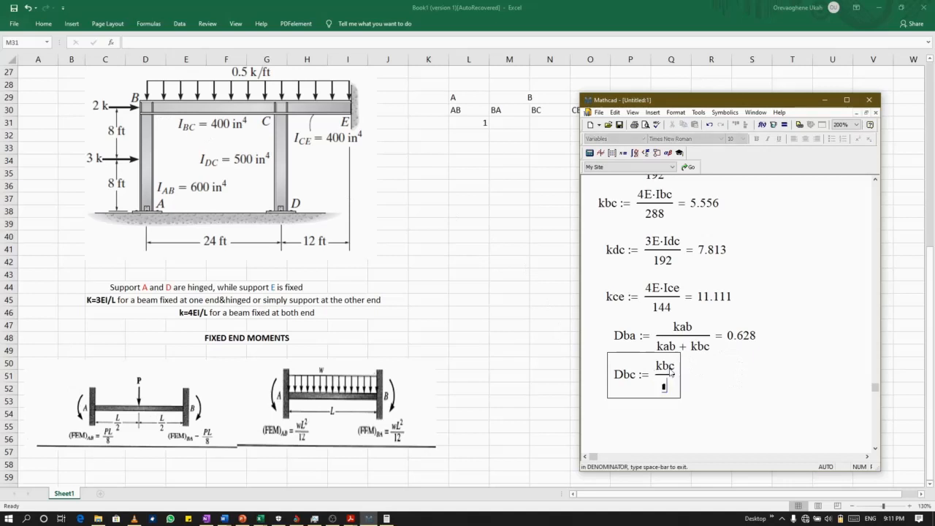
text(kbc +)
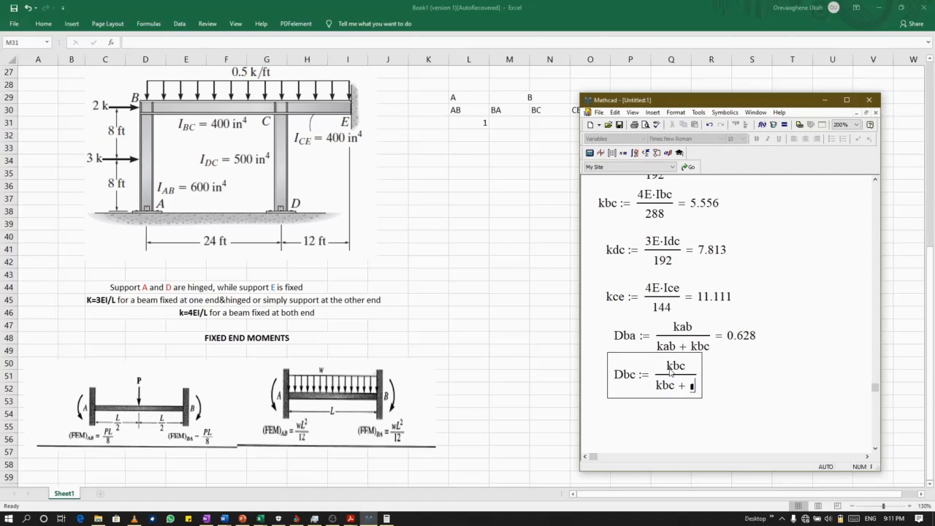
text(kab=)
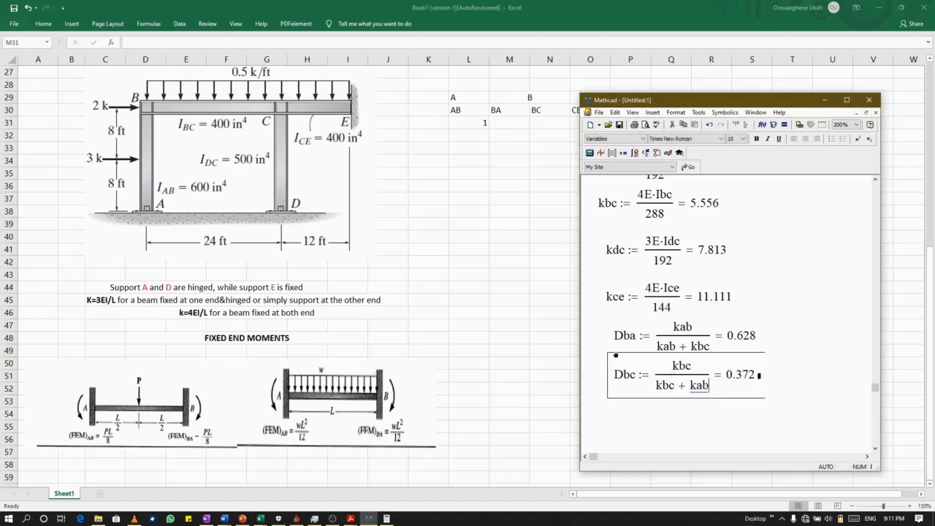
Move the Dbc region down clear of the Dba definition.
drag(615, 355, 616, 358)
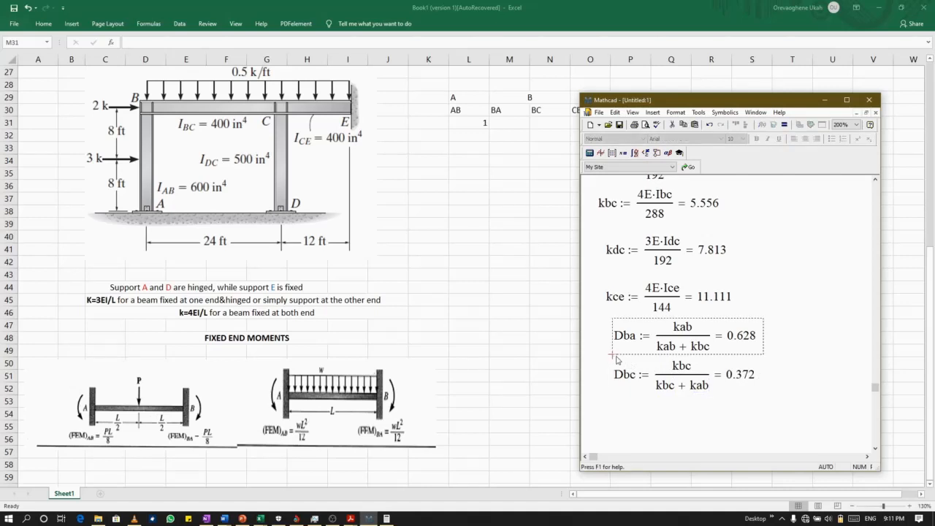
click(616, 362)
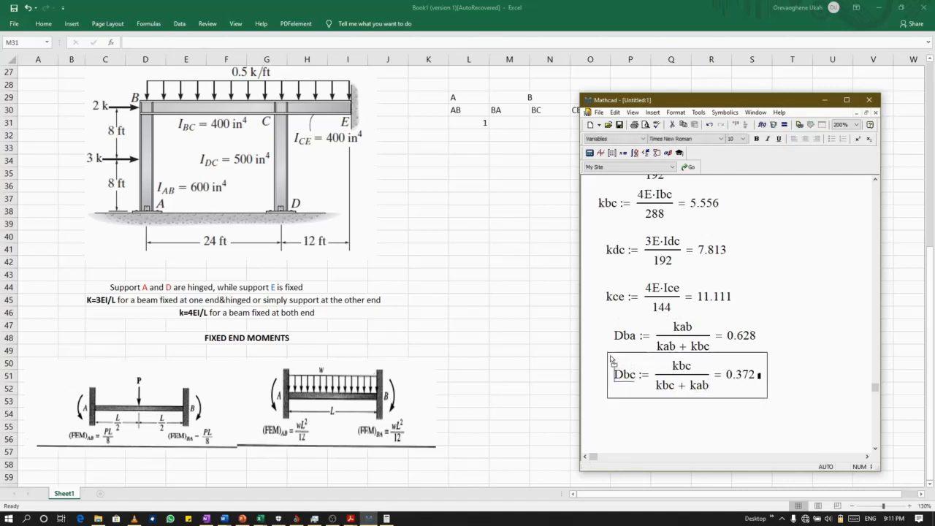
drag(610, 356, 610, 362)
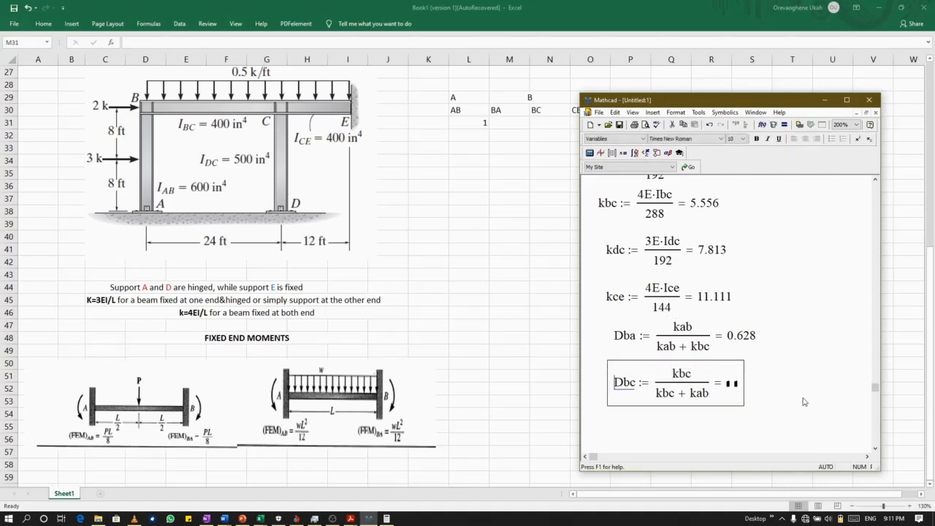
click(784, 401)
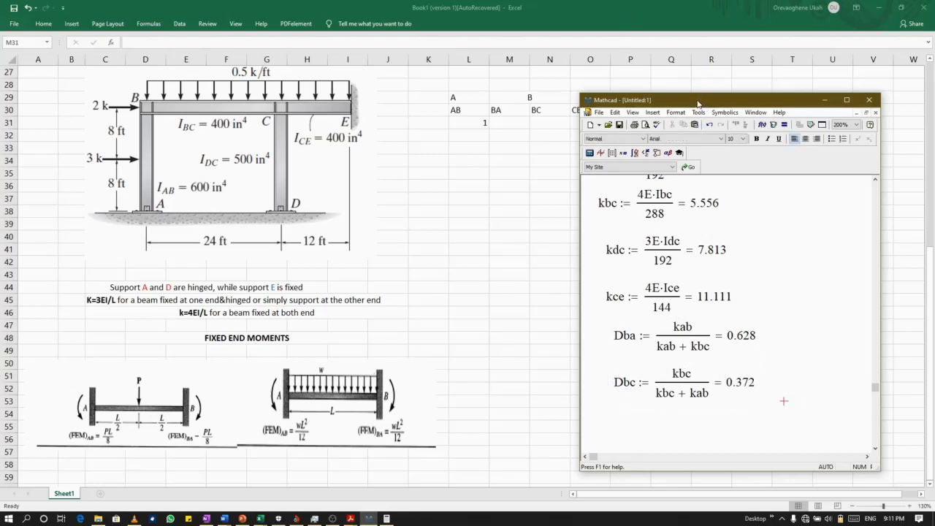
Start a definition named Dcb below the Dbc definition.
drag(699, 105, 722, 83)
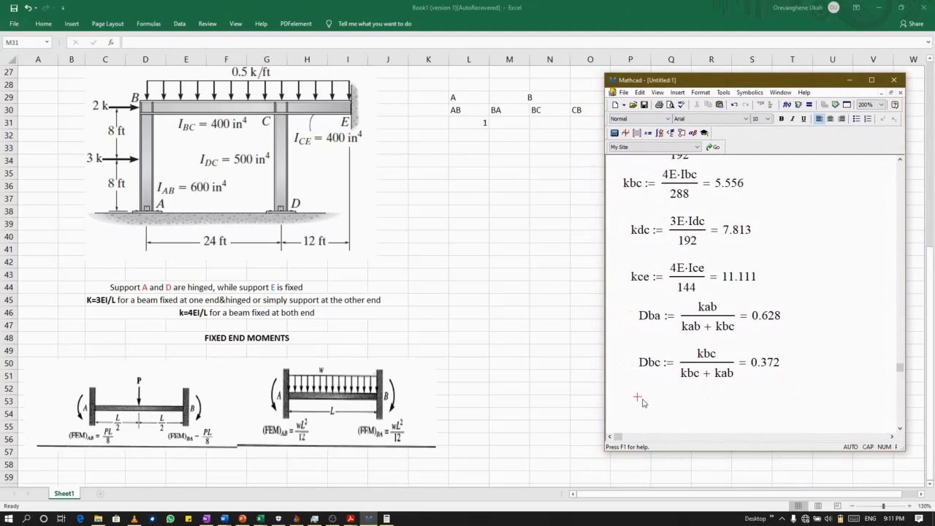
text(D)
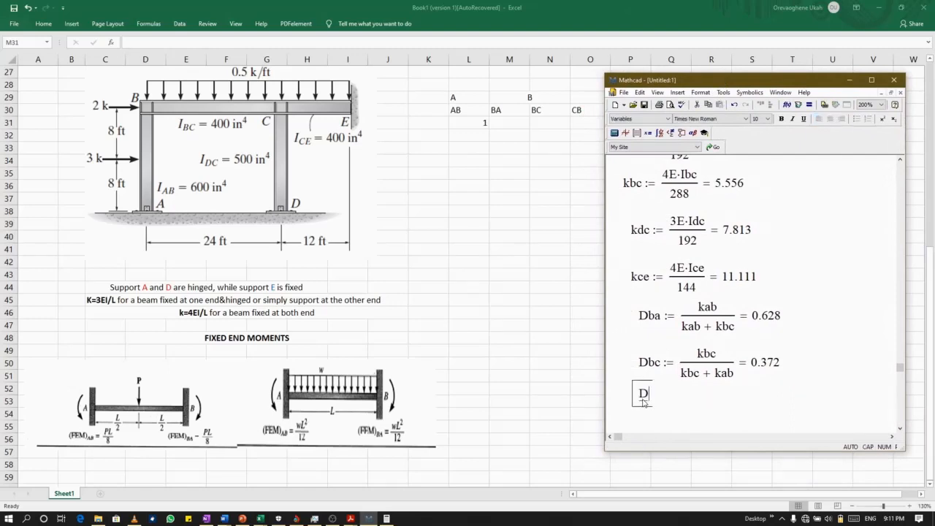
drag(632, 382, 640, 396)
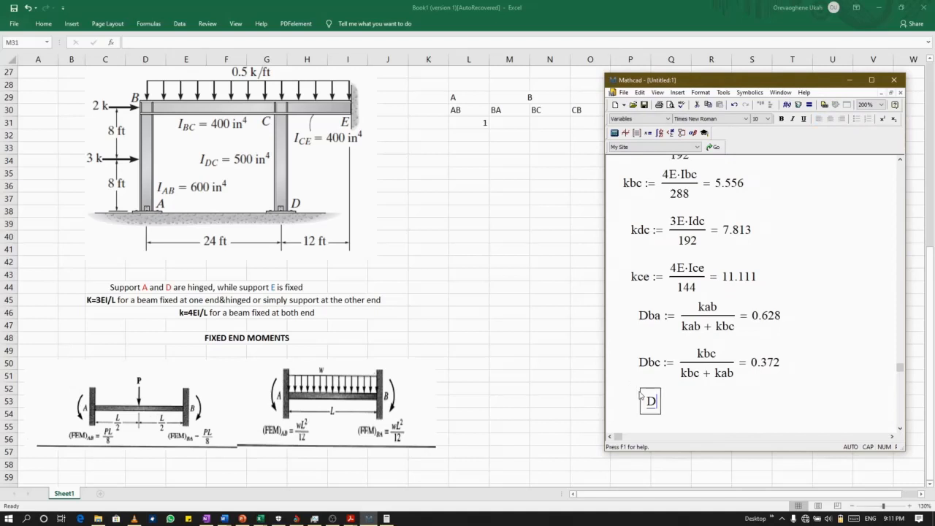
text(cb )
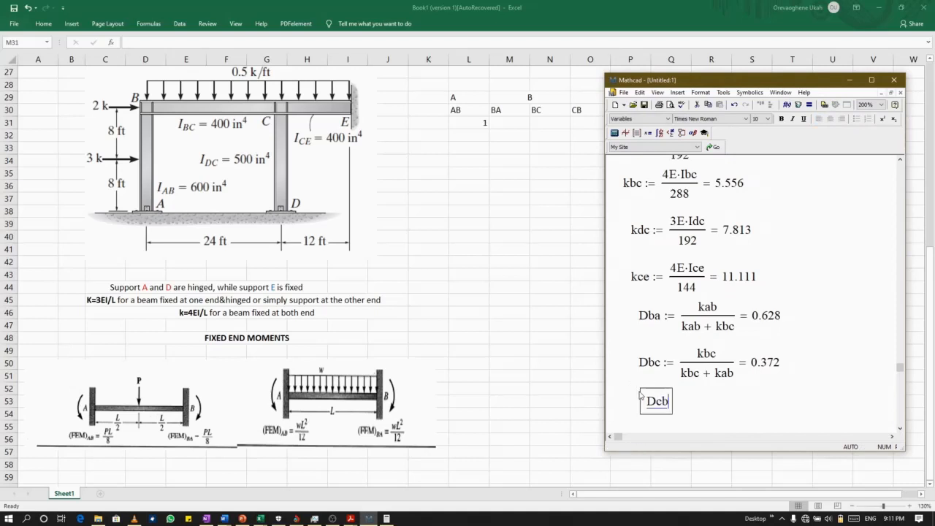
text(:=)
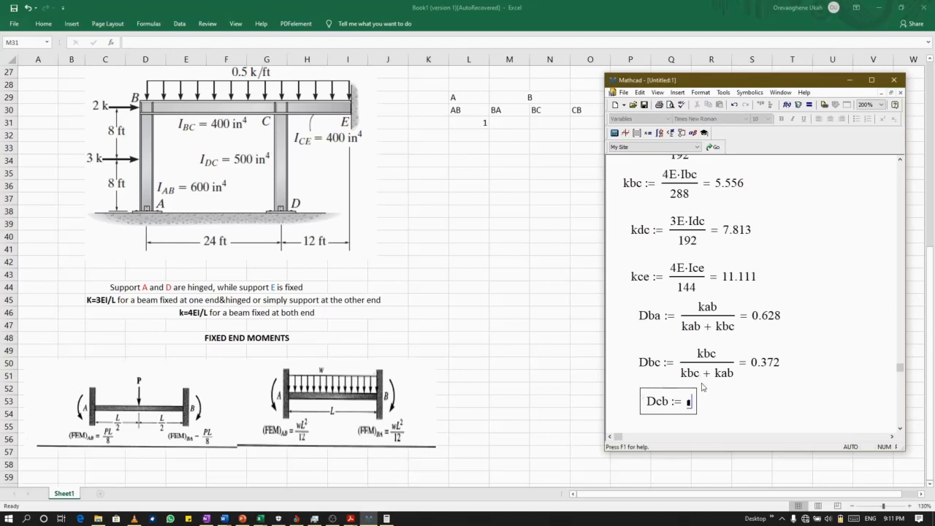
Enter kbc over kbc + kdc + kce as the Dcb expression, evaluated inline and aligned under the Dbc definition.
text(k)
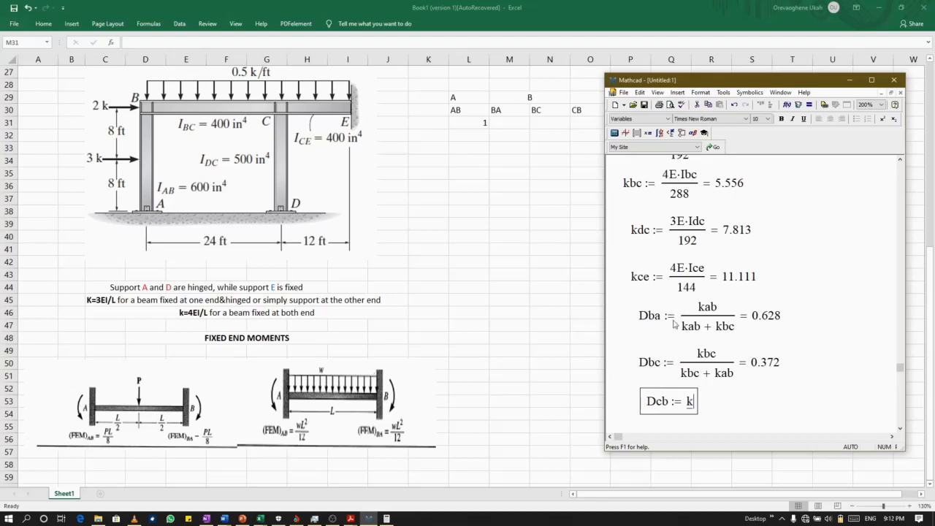
text(bc)
key(slash)
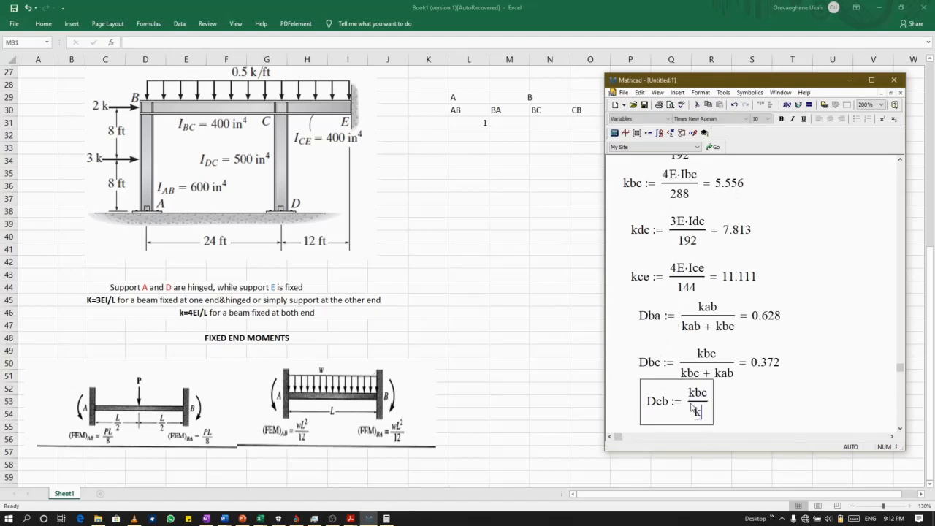
text(kbc )
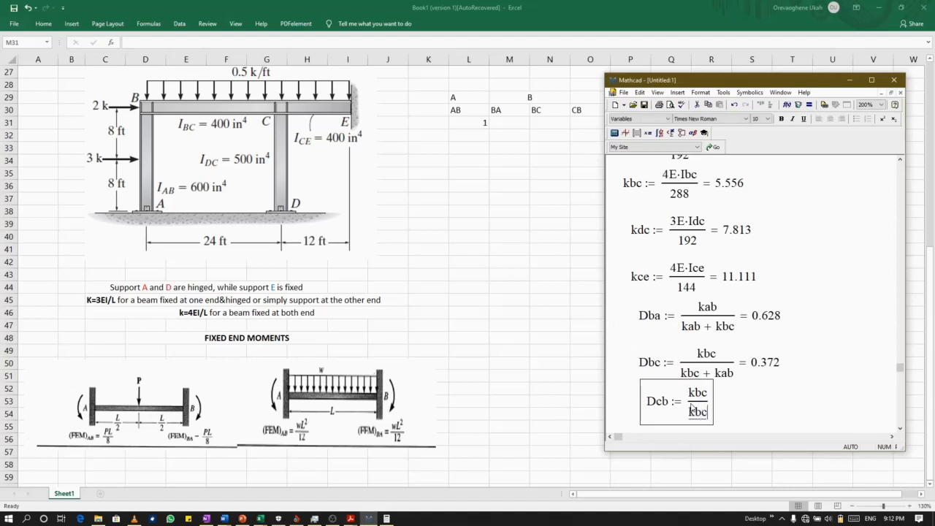
text(+)
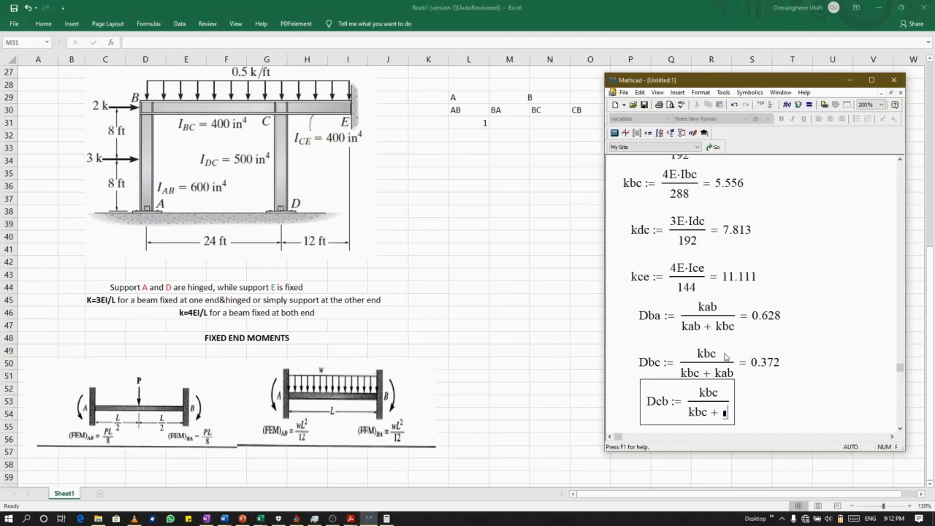
text(k)
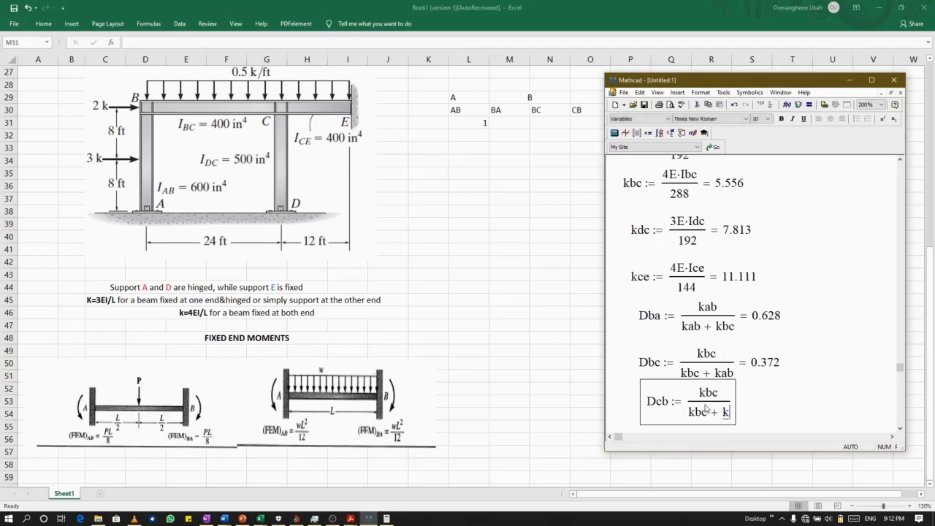
text(dc )
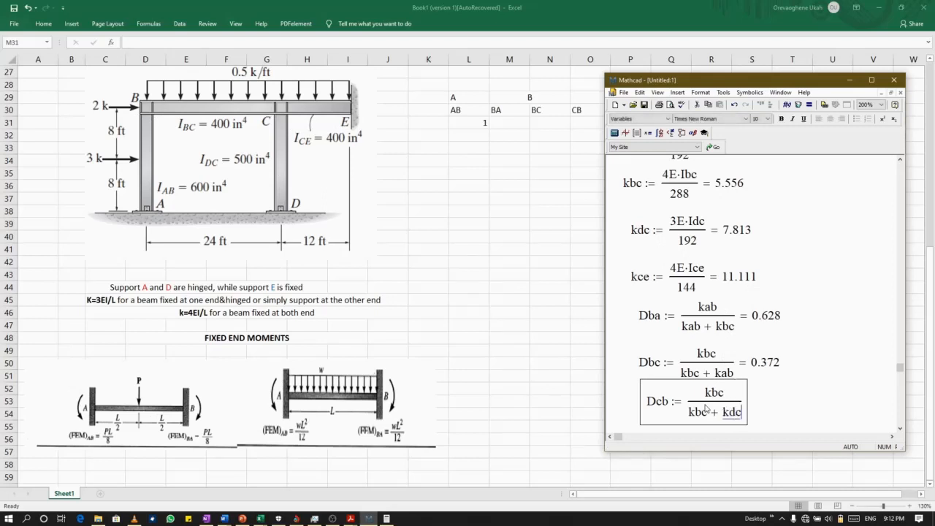
text(+ )
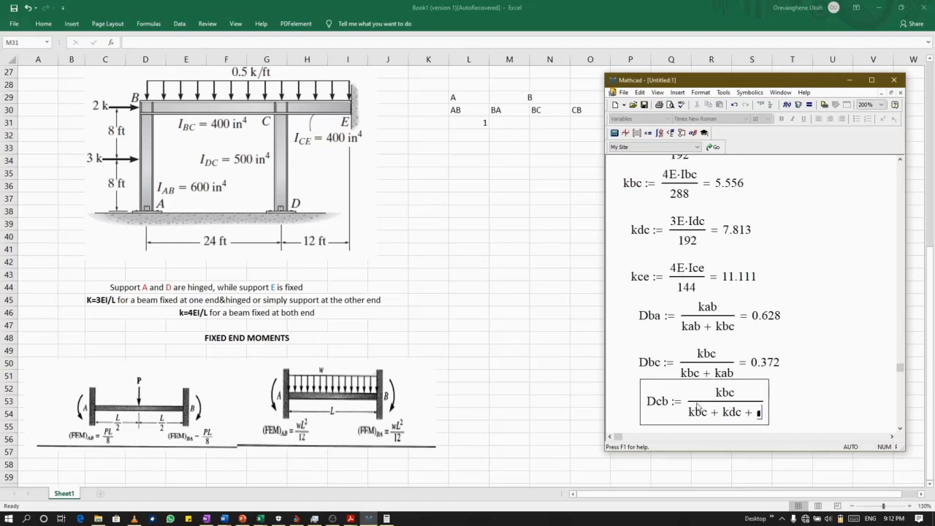
text(kce) )
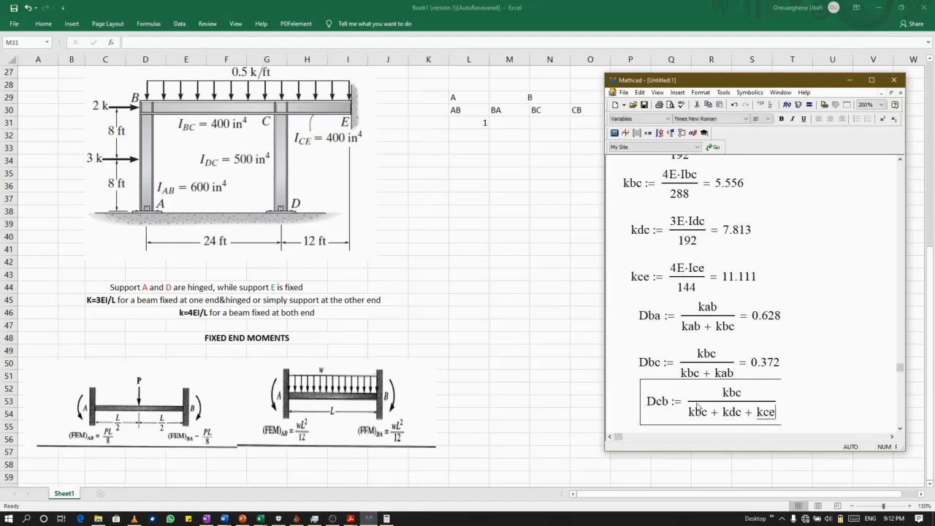
text(= 0.227)
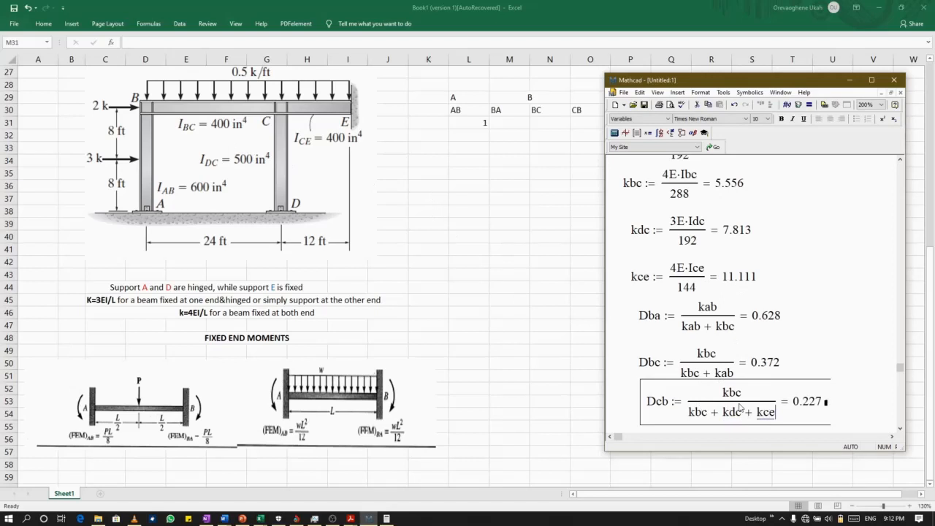
scroll(741, 407, down, 3)
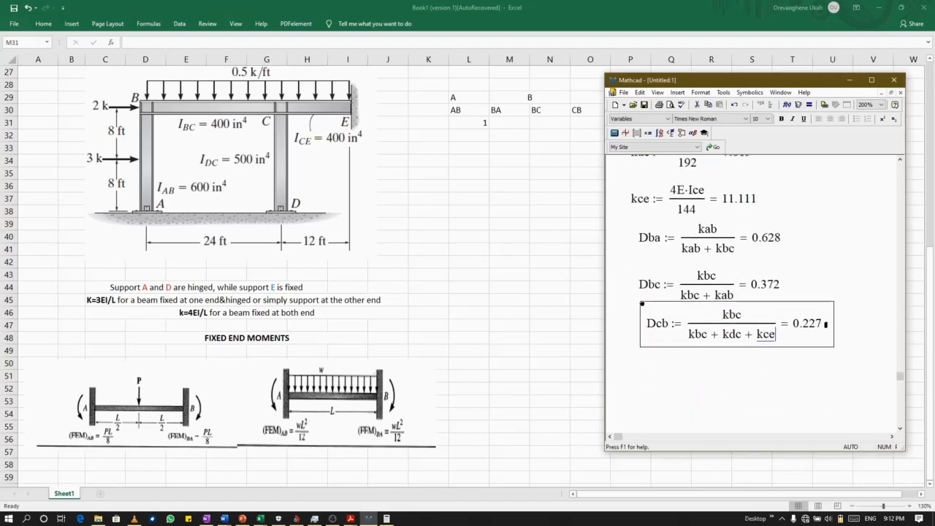
drag(642, 304, 635, 307)
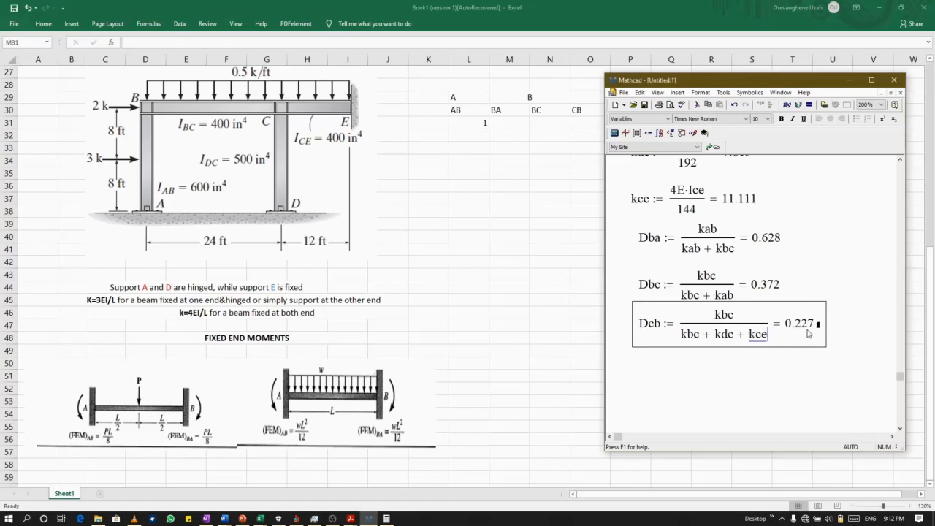
Duplicate the whole Dcb definition and place the copy directly below the original, aligned with it.
double_click(777, 341)
drag(773, 345, 649, 314)
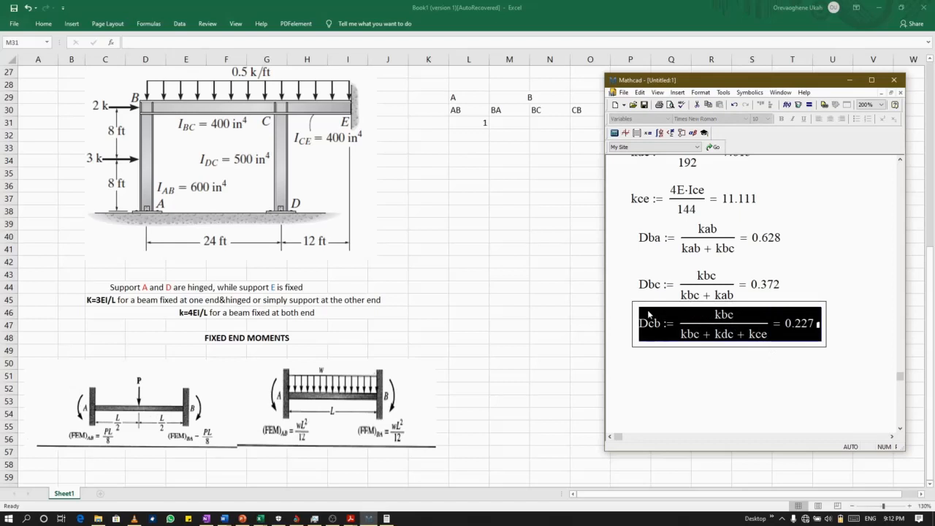
click(646, 376)
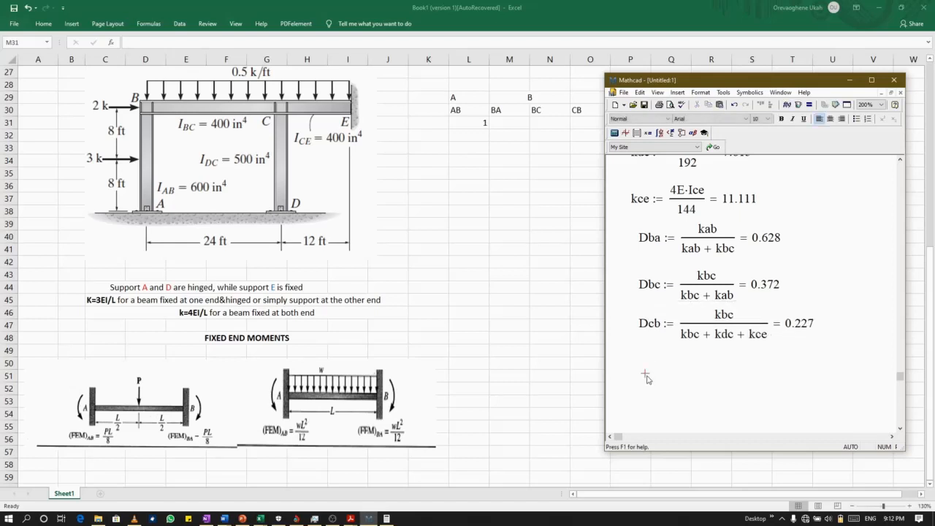
key(ctrl+v)
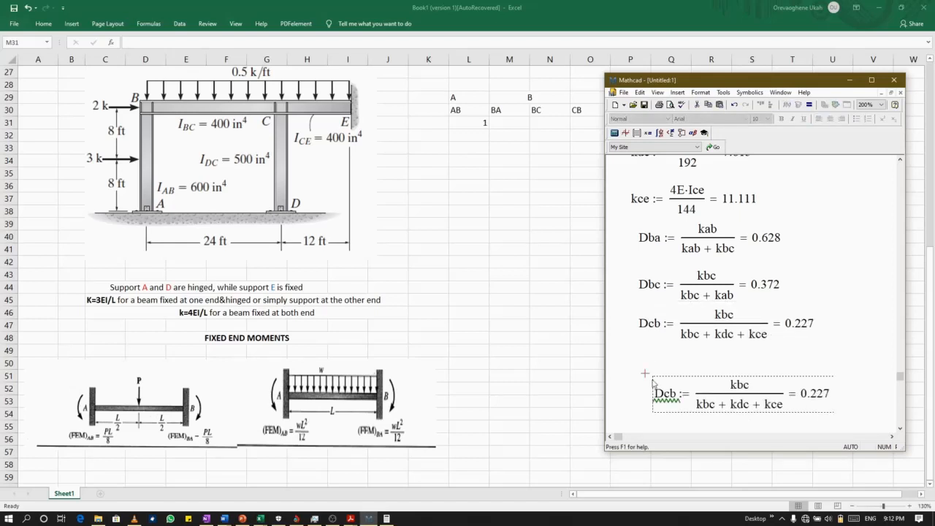
drag(654, 383, 641, 365)
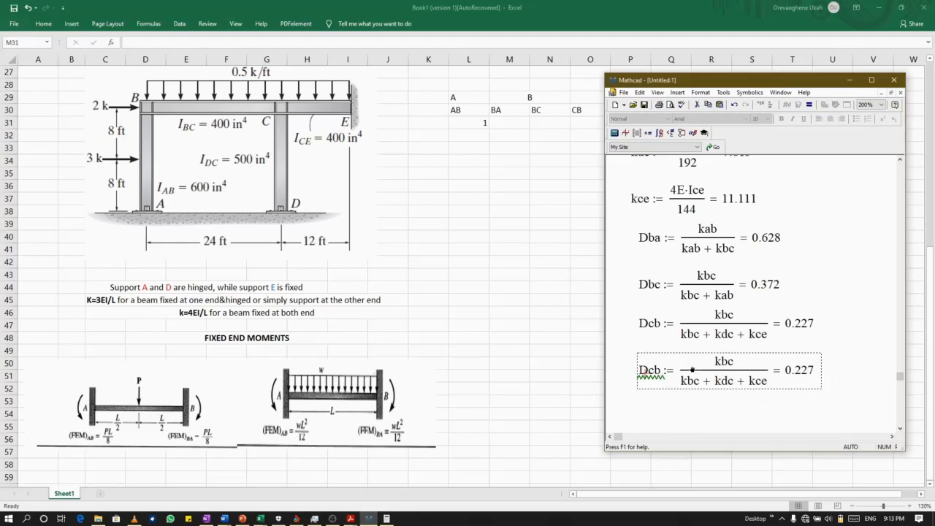
Rename the copied definition Dcd and change its numerator to kdc.
click(683, 411)
click(661, 371)
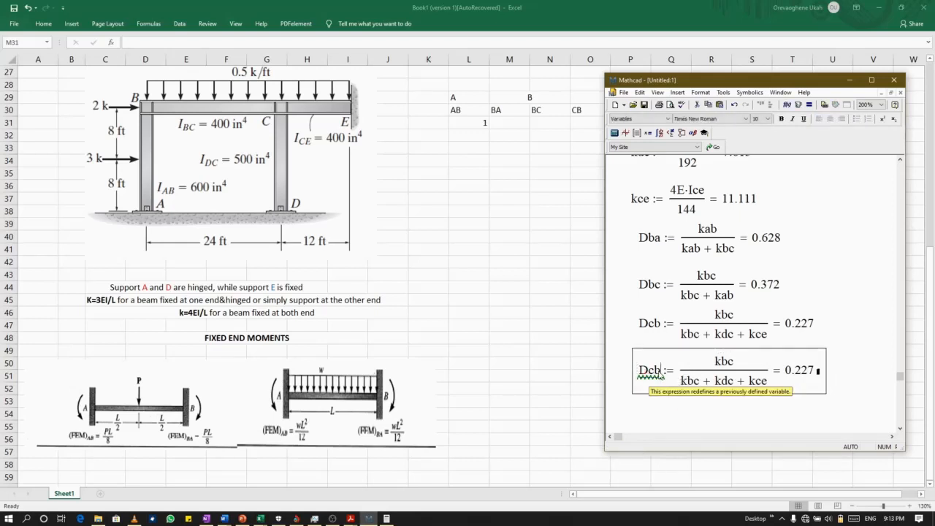
key(BackSpace)
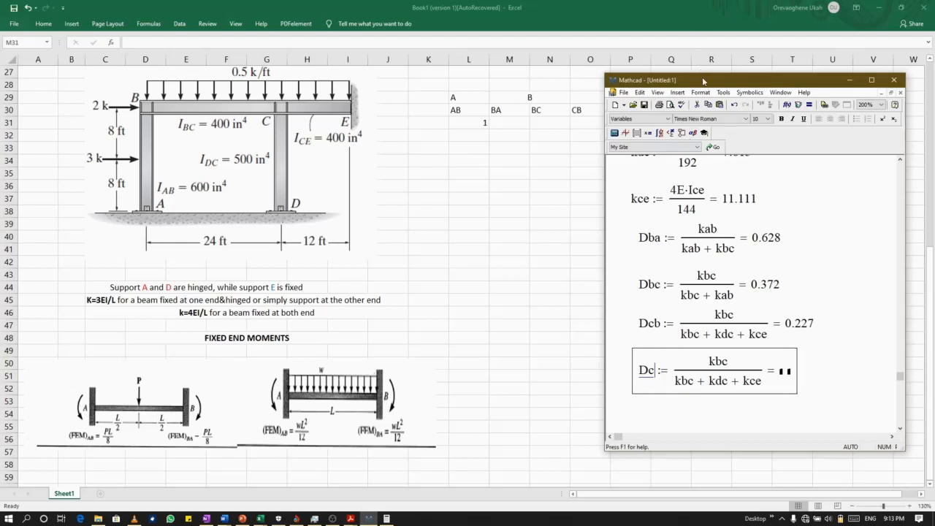
drag(703, 80, 699, 100)
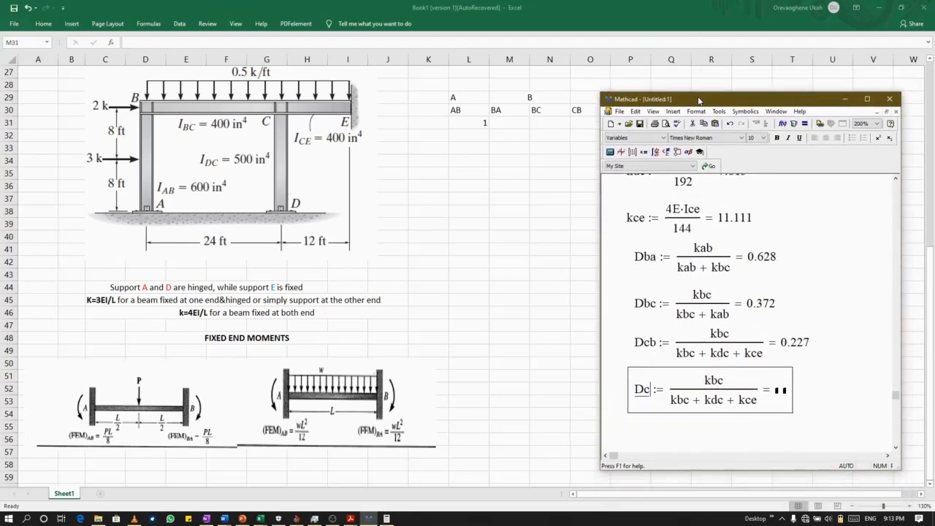
text(d)
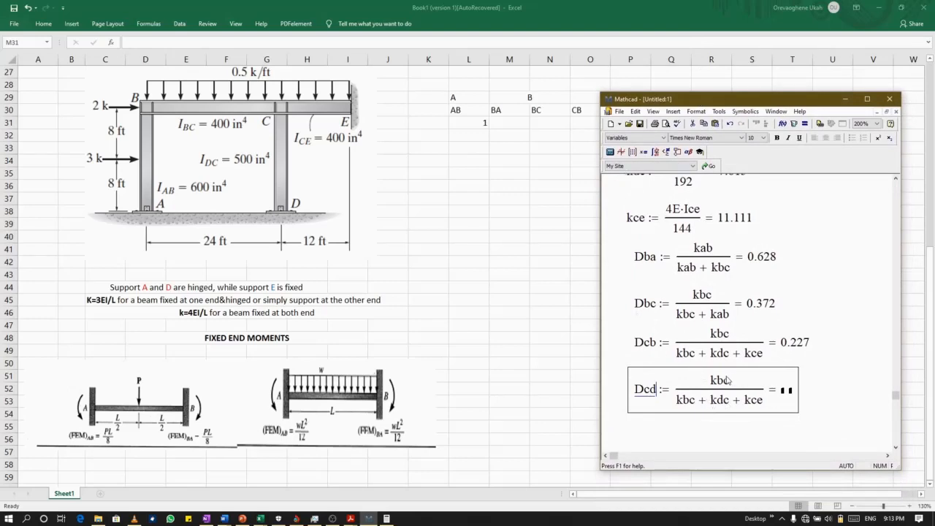
click(720, 380)
key(BackSpace)
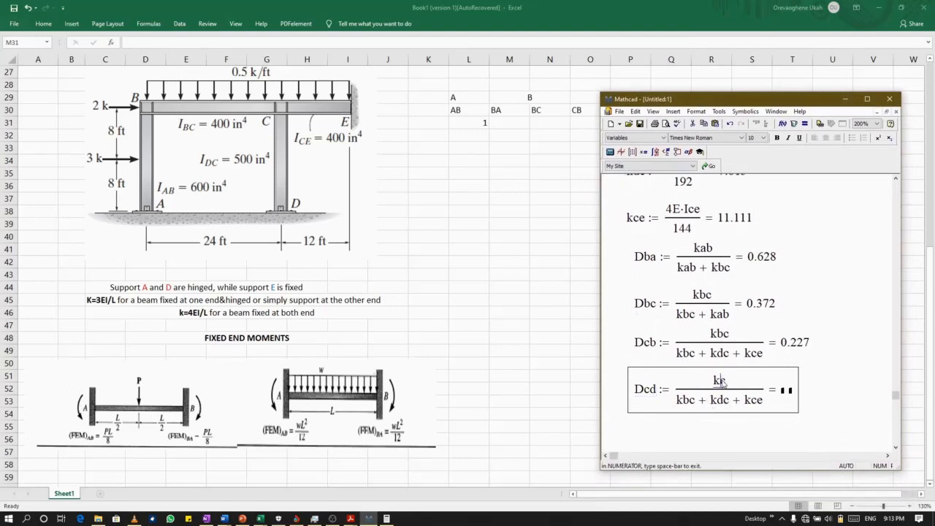
text(dc)
click(751, 431)
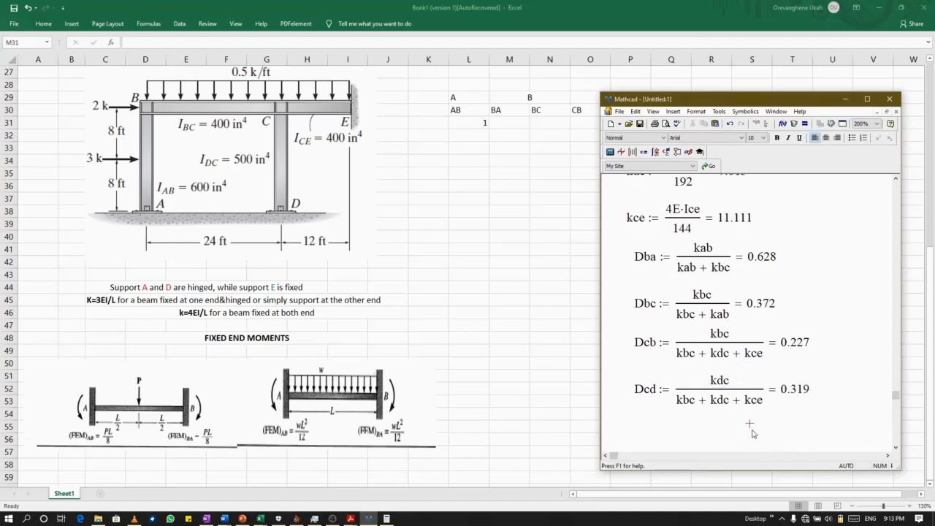
Paste another copy of the Dcb definition below Dcd and align it with the definitions above.
scroll(753, 432, down, 2)
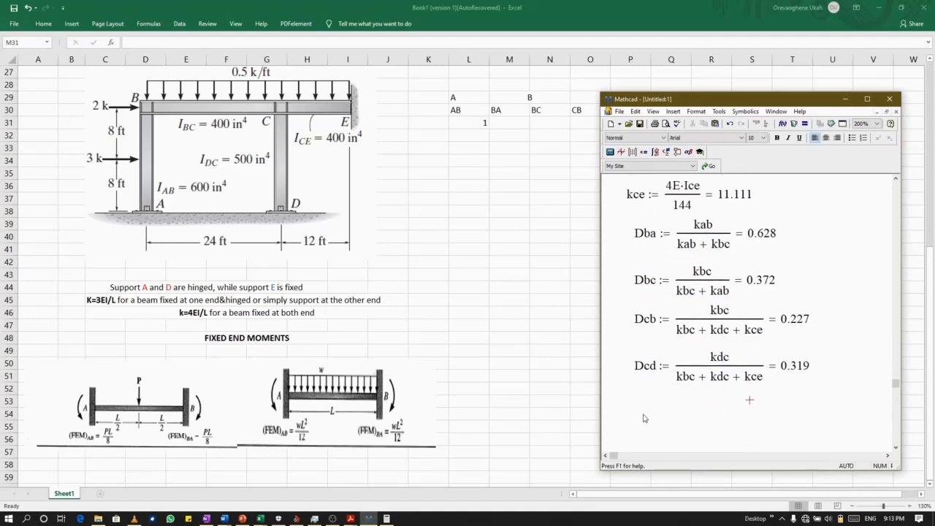
click(643, 415)
key(ctrl+v)
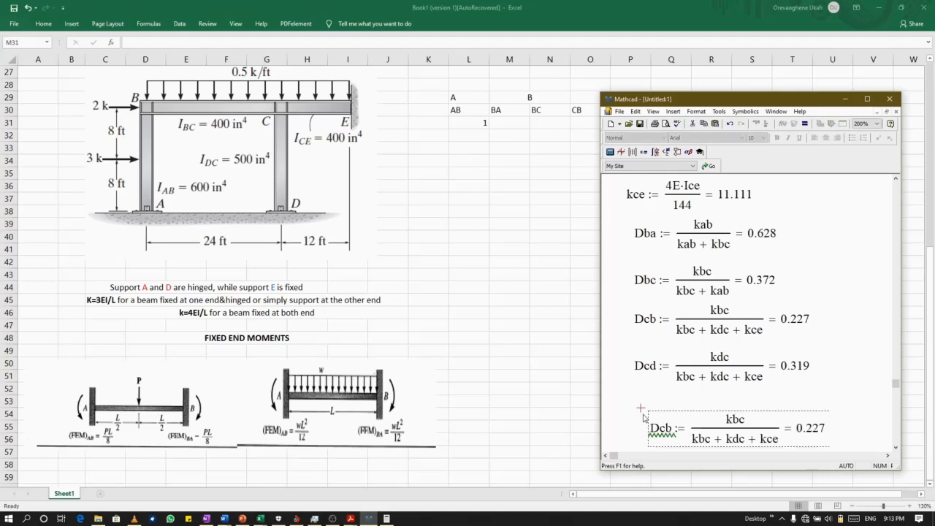
drag(655, 422, 640, 407)
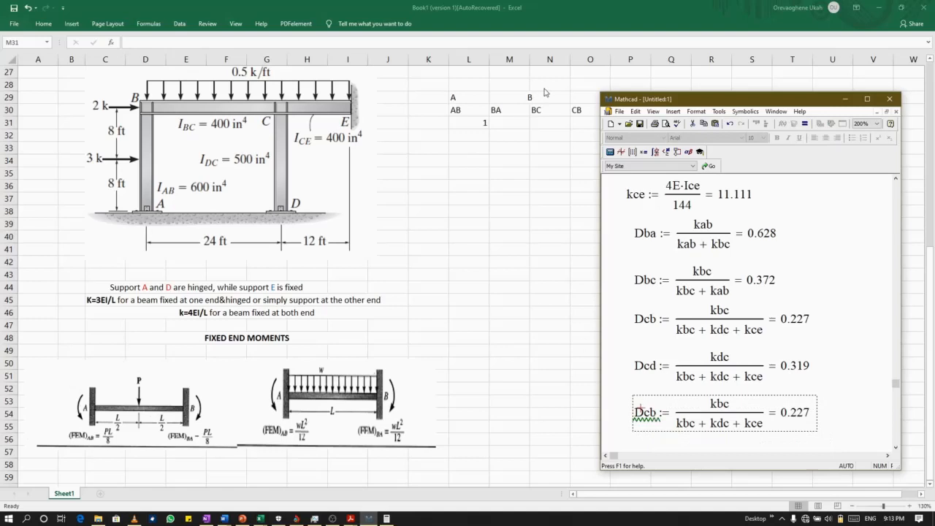
Rename the newly pasted definition Dce and change its numerator to kce.
drag(708, 105, 672, 99)
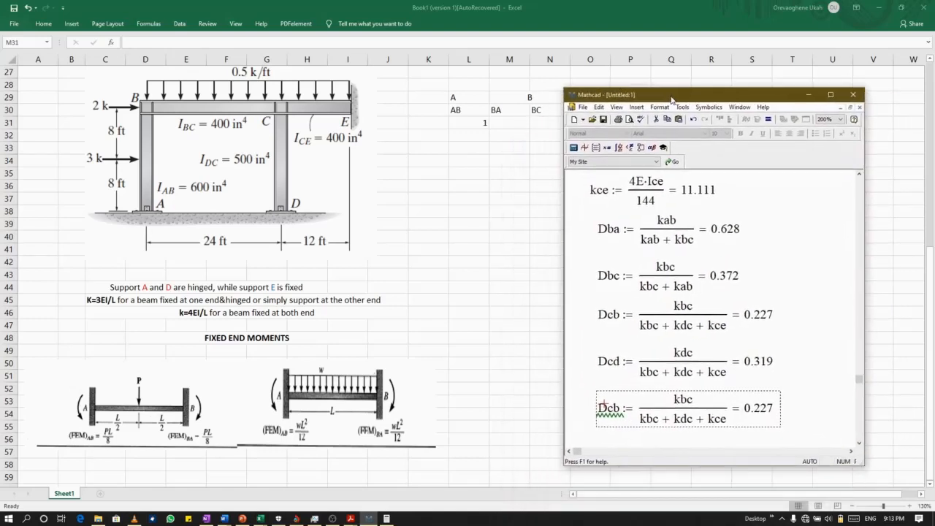
click(618, 409)
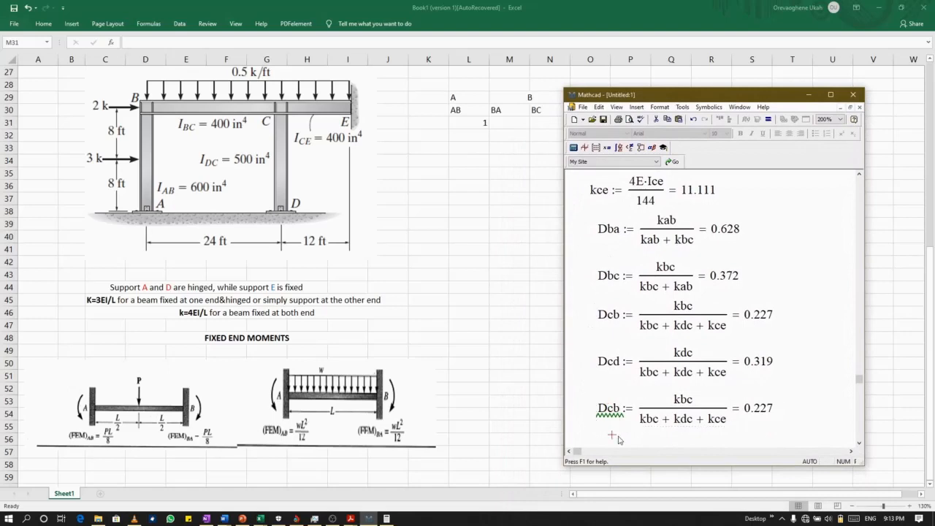
key(BackSpace)
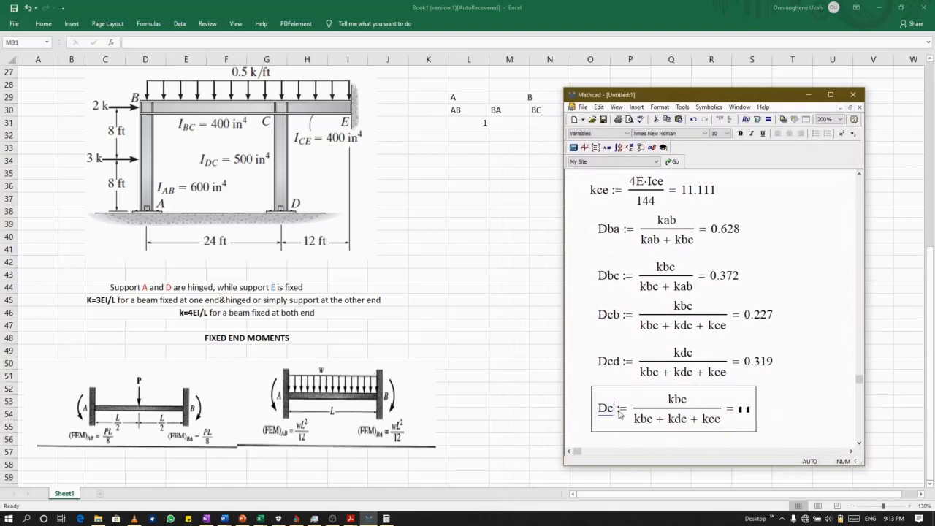
text(e)
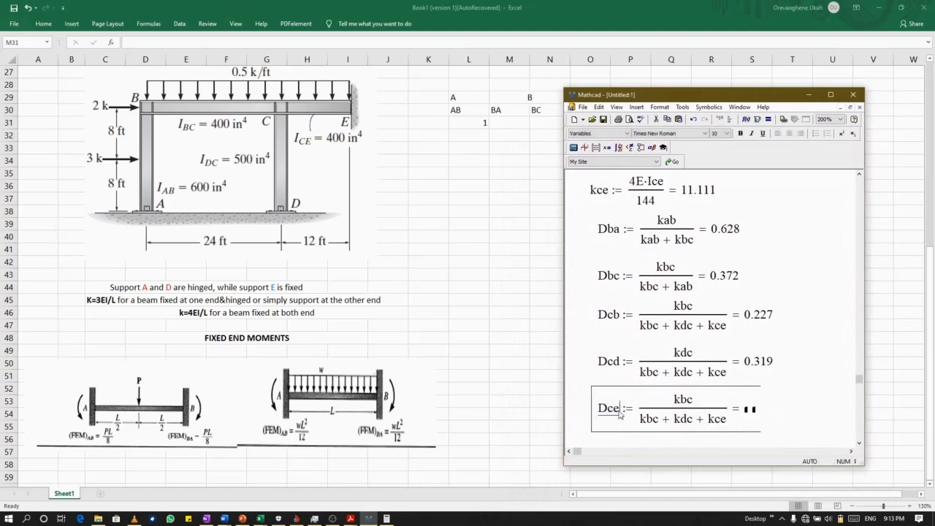
click(693, 403)
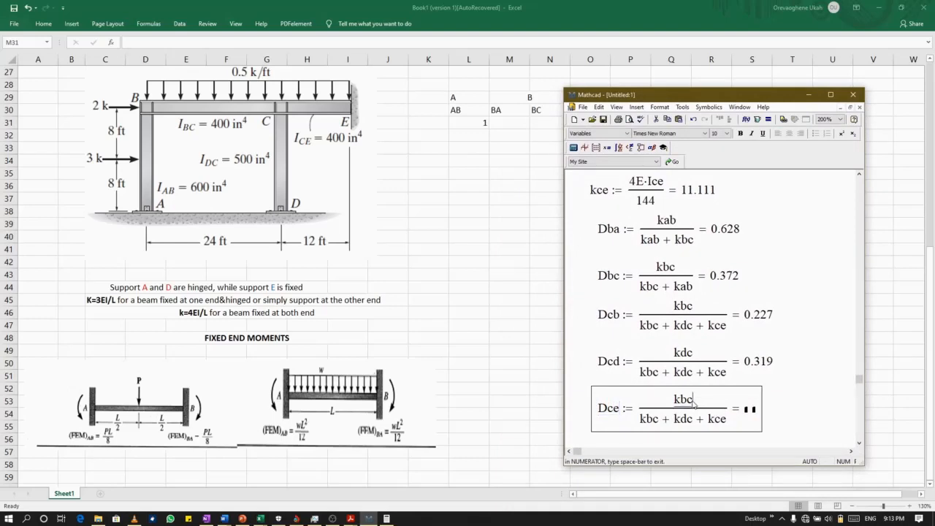
key(BackSpace)
key(BackSpace)
text(ce)
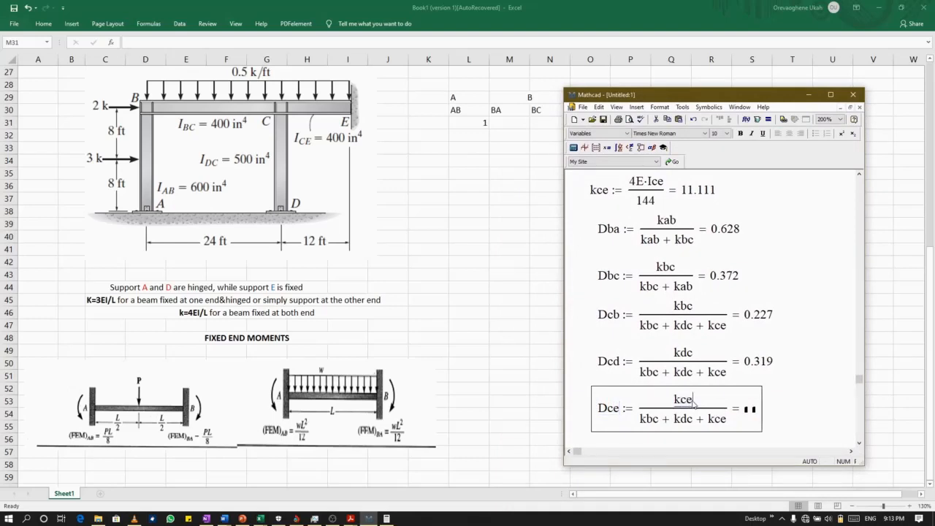
Finish evaluating the Dce definition and move the Mathcad window clear of the joint headings in row 29 of the worksheet.
click(767, 435)
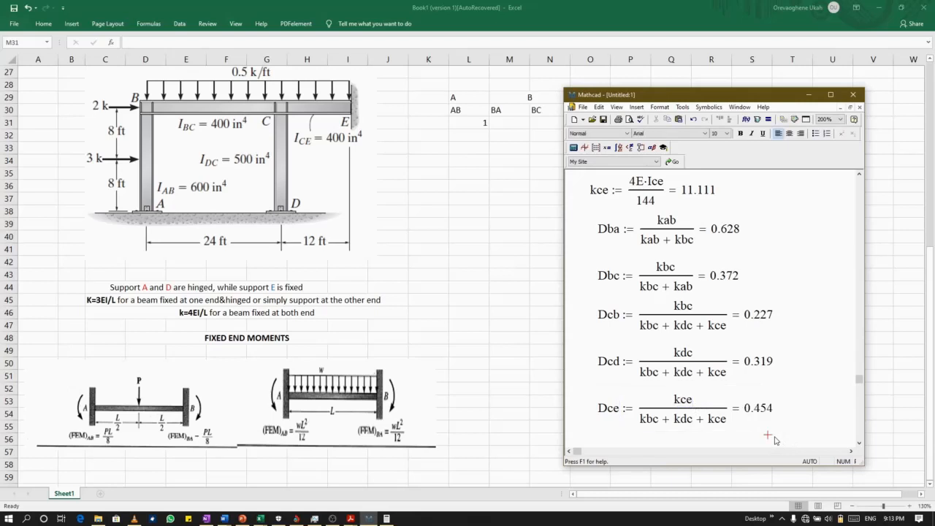
scroll(756, 407, down, 1)
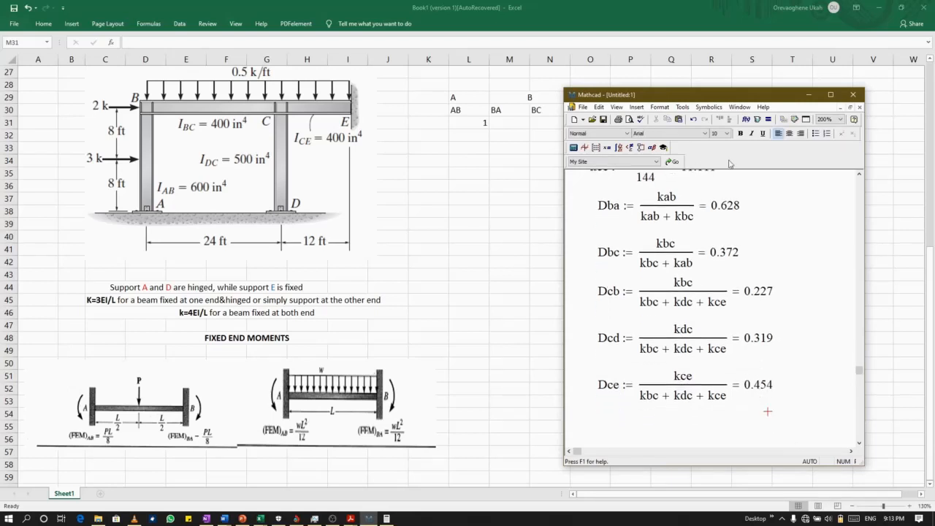
drag(710, 98, 616, 143)
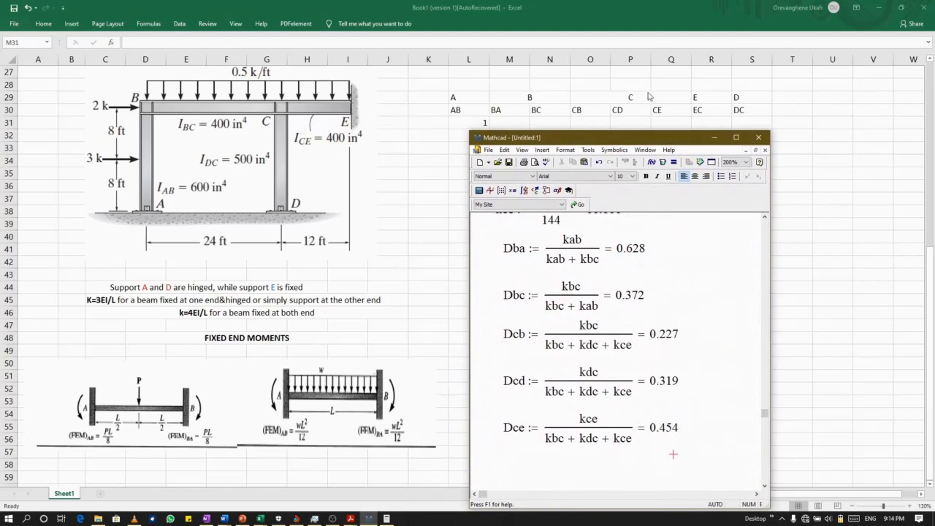
drag(610, 139, 610, 115)
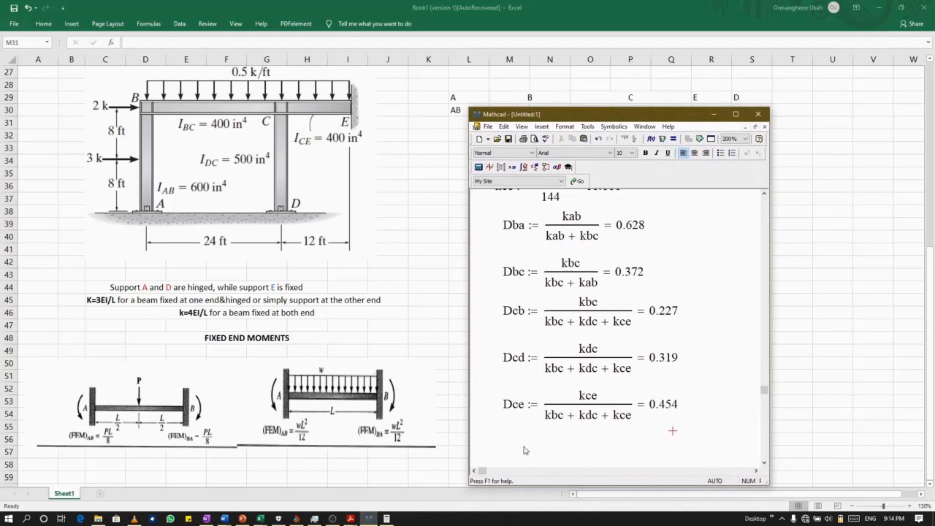
Define Ddc := 1 below the Dce definition.
scroll(525, 453, down, 1)
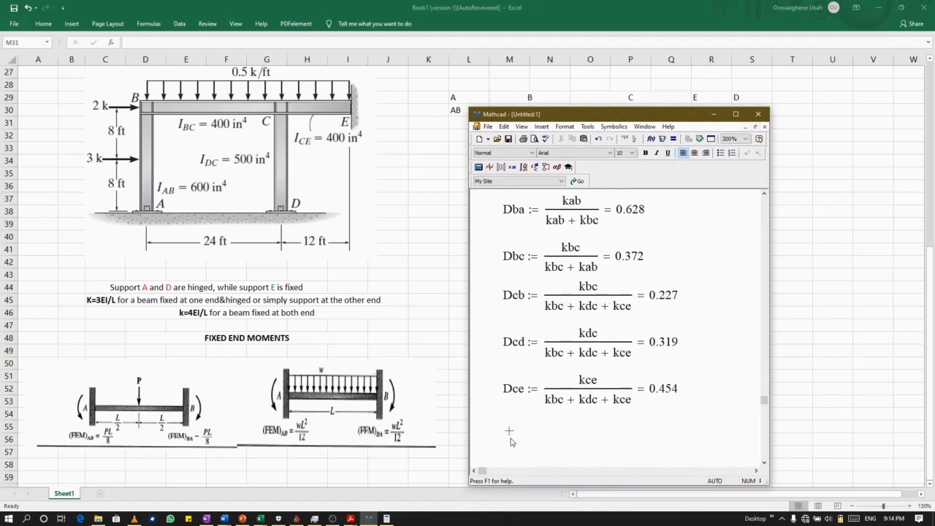
key(Caps_Lock)
text(D)
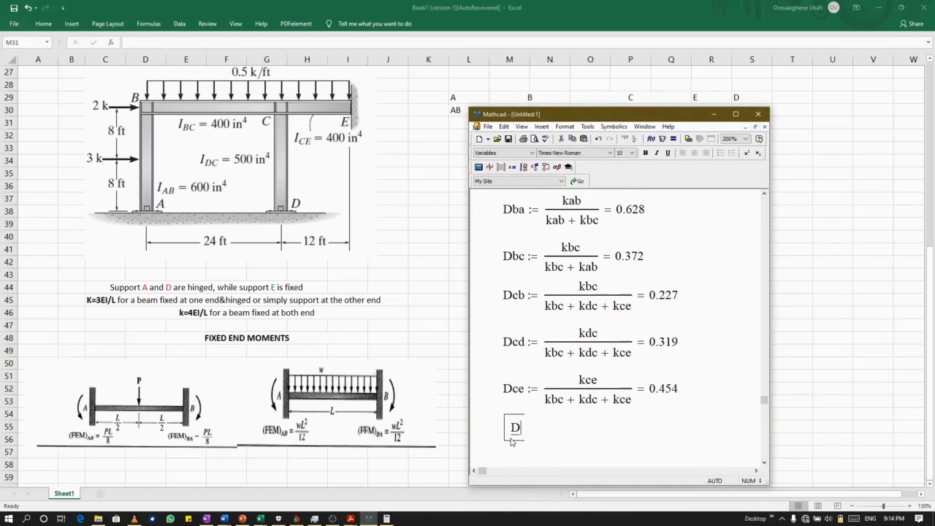
text(dc := 1)
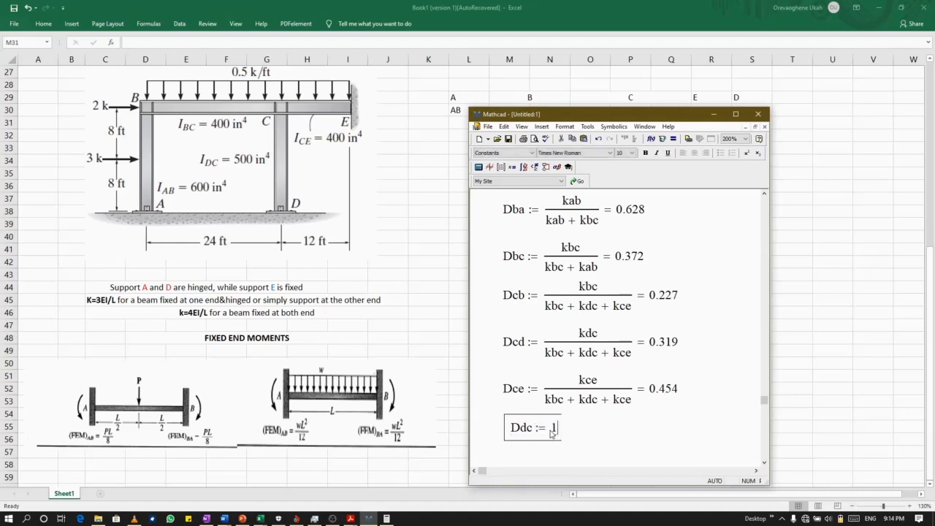
Define Dec := 0 directly below the Ddc definition.
click(511, 455)
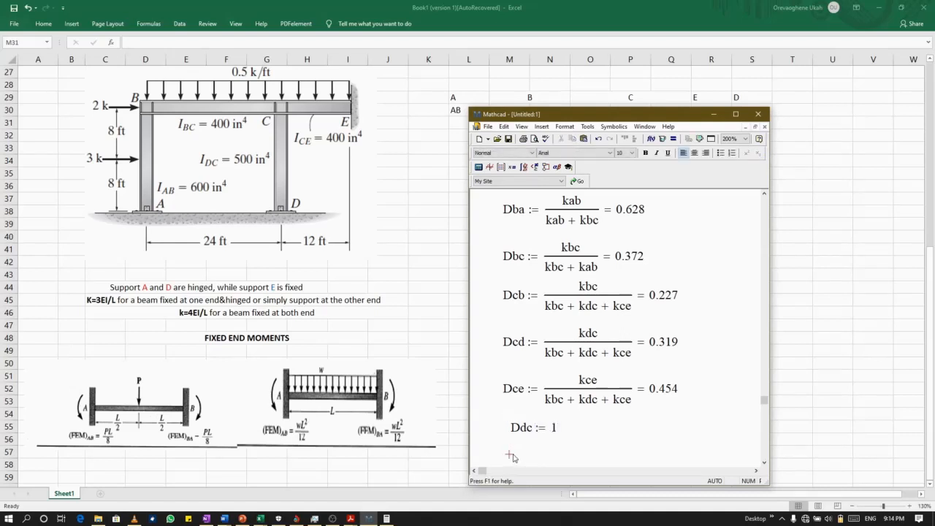
key(Caps_Lock)
text(D)
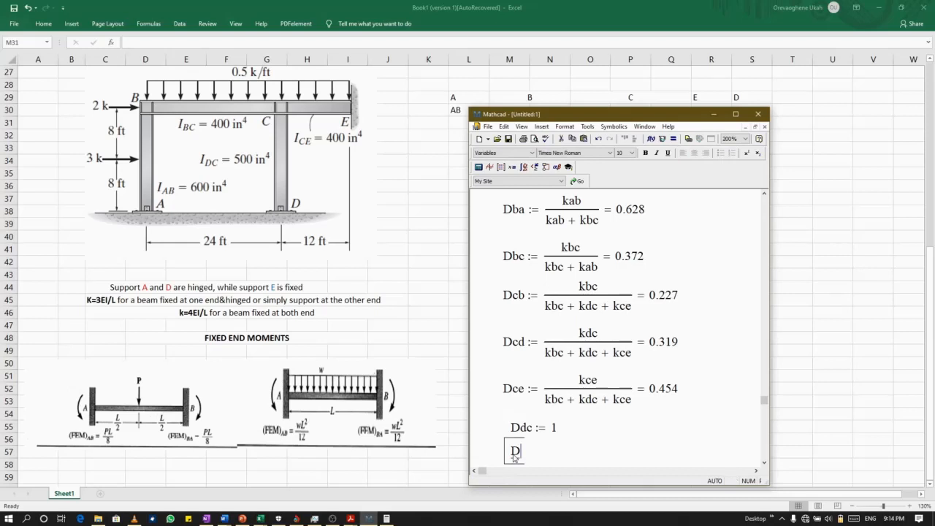
text(ec)
text(:= )
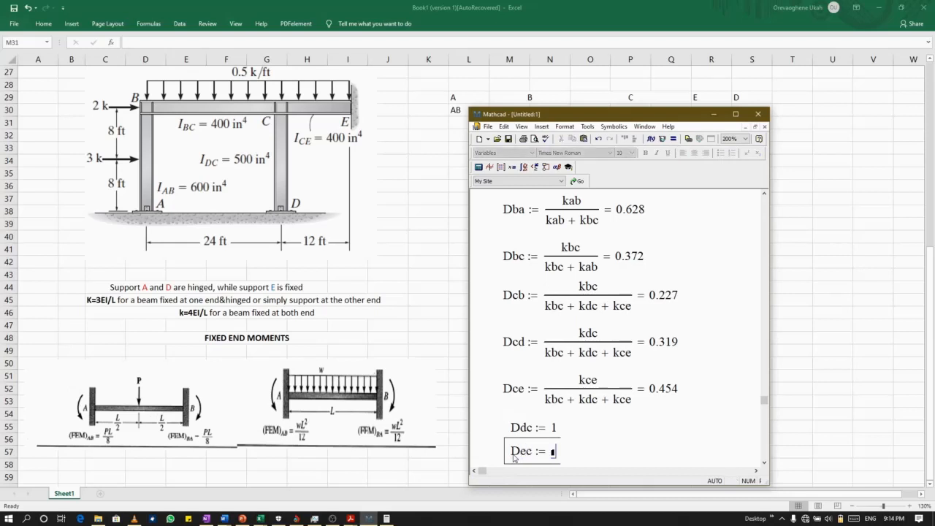
text(0)
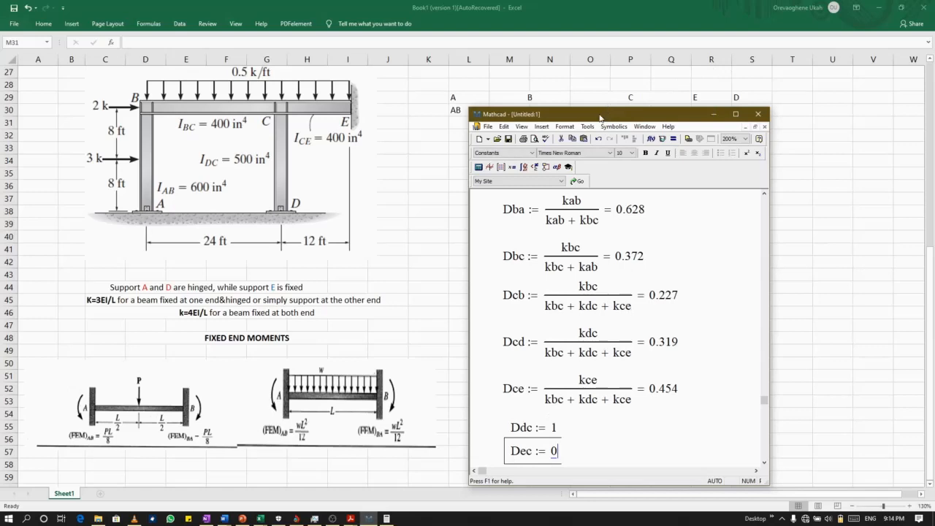
Move the Mathcad window away from the table onto the frame figure, and label cell K31 D.f in Excel.
drag(600, 117, 209, 94)
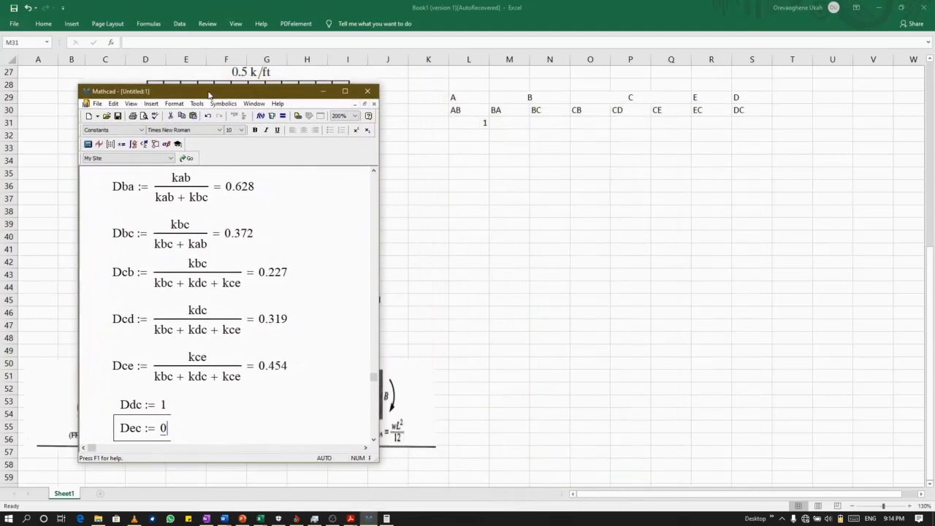
click(420, 122)
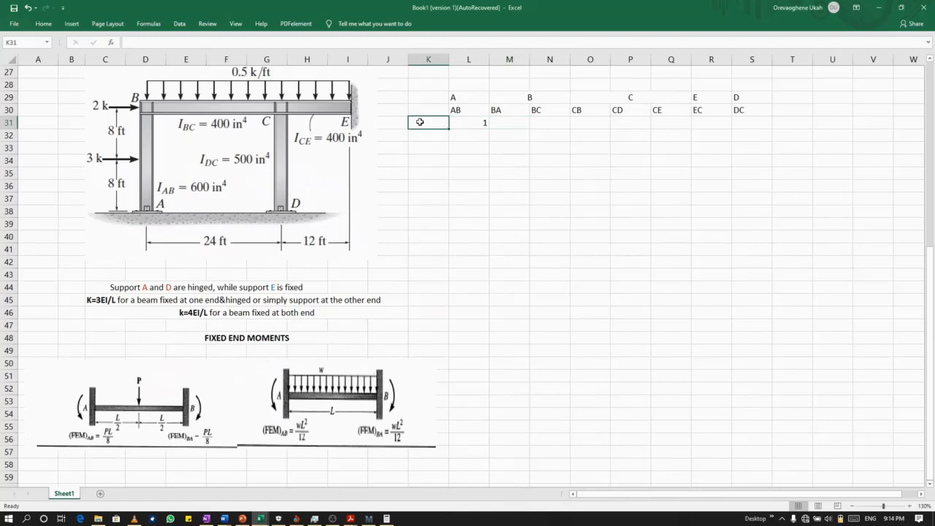
text(D)
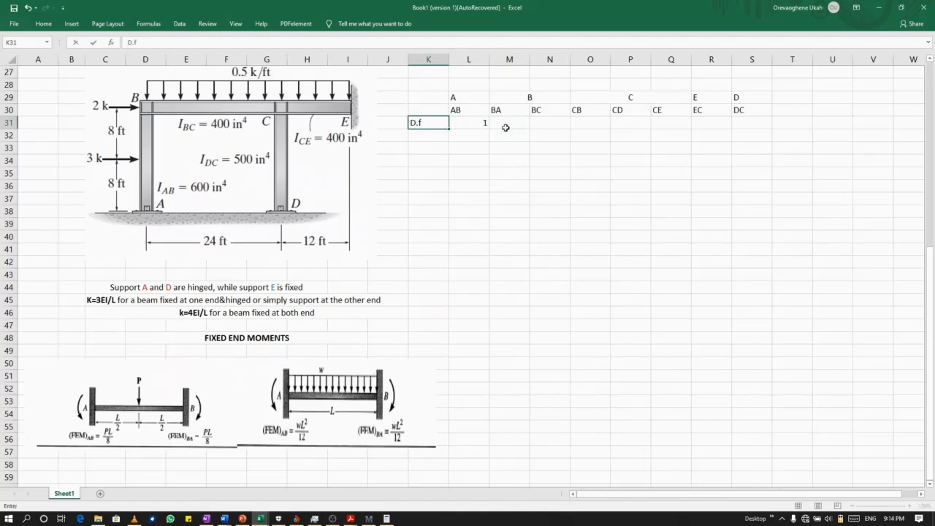
text(.f)
Look up Dba in Mathcad and enter 0.628 as member BA's distribution factor in cell M31 in Excel.
click(505, 127)
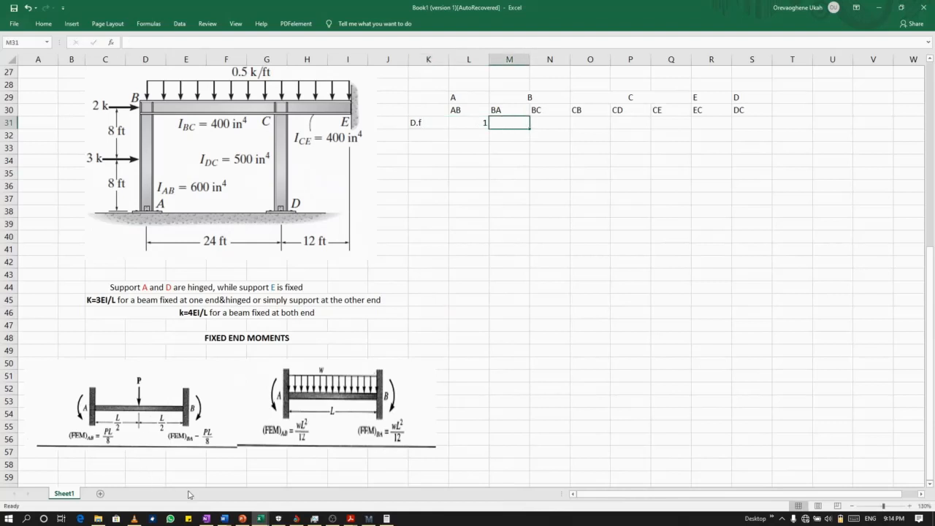
click(369, 520)
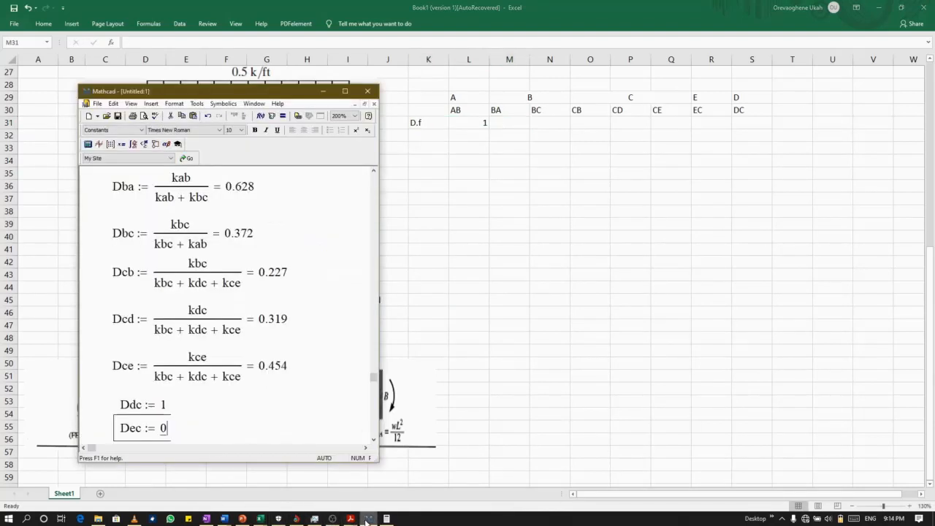
scroll(139, 271, up, 1)
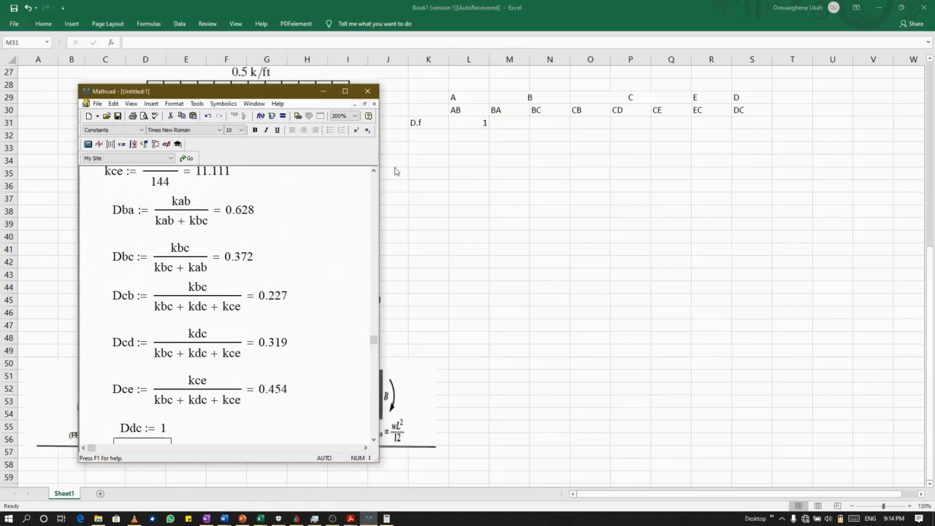
click(512, 124)
text(0.)
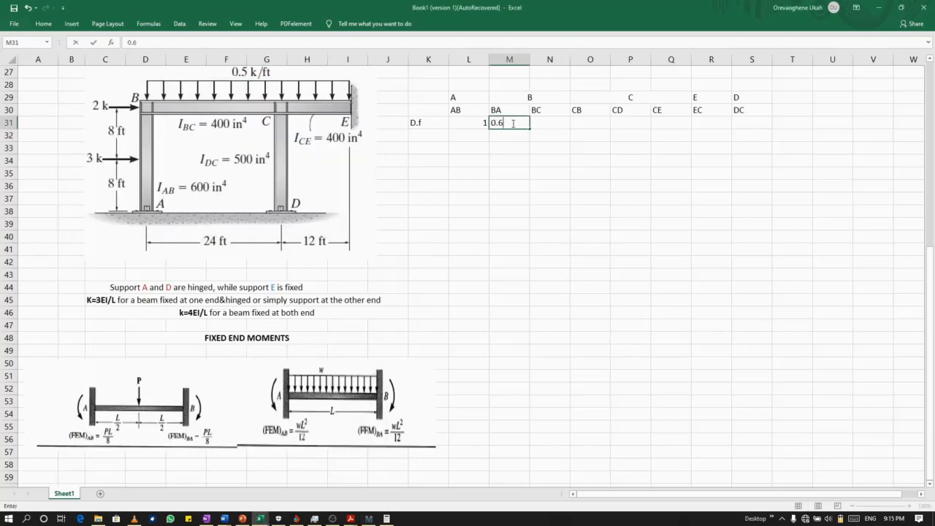
text(628)
Look up Dbc in Mathcad and enter 0.372 as member BC's distribution factor in cell N31 in Excel.
click(558, 124)
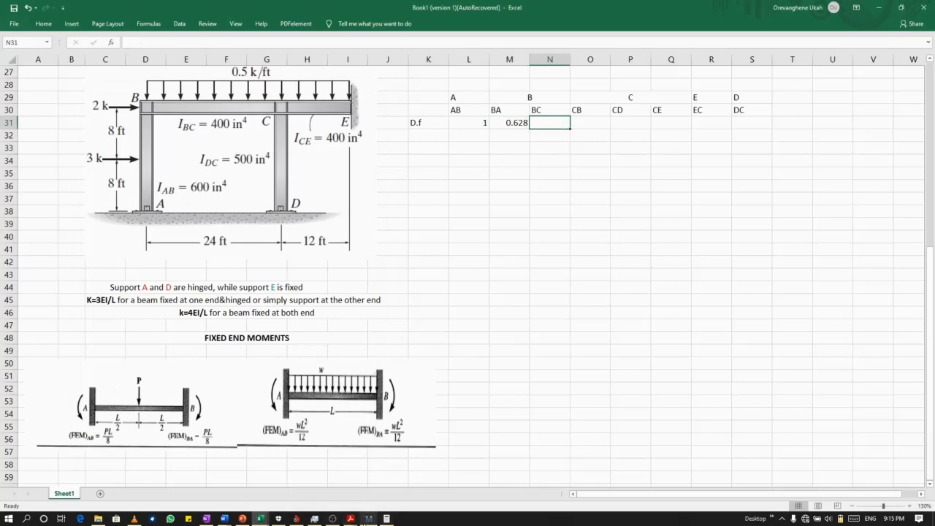
click(369, 518)
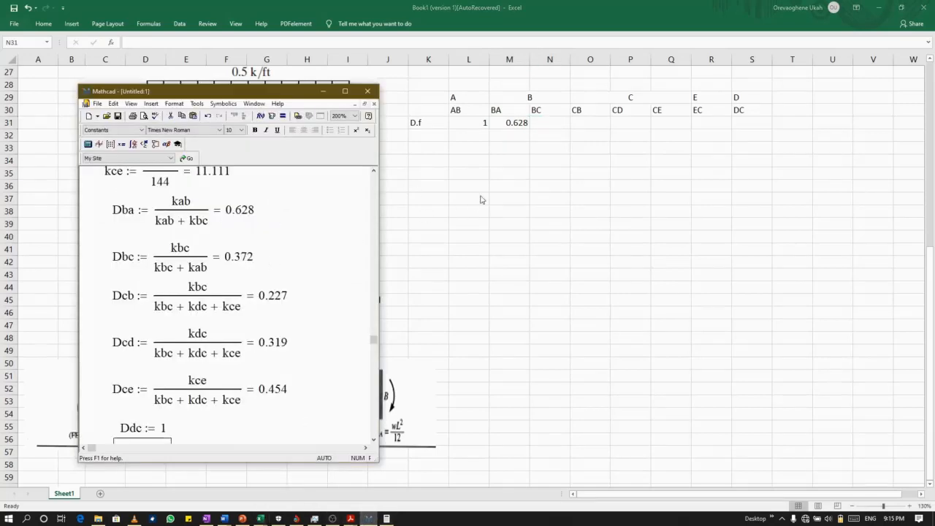
click(551, 124)
text(0.37)
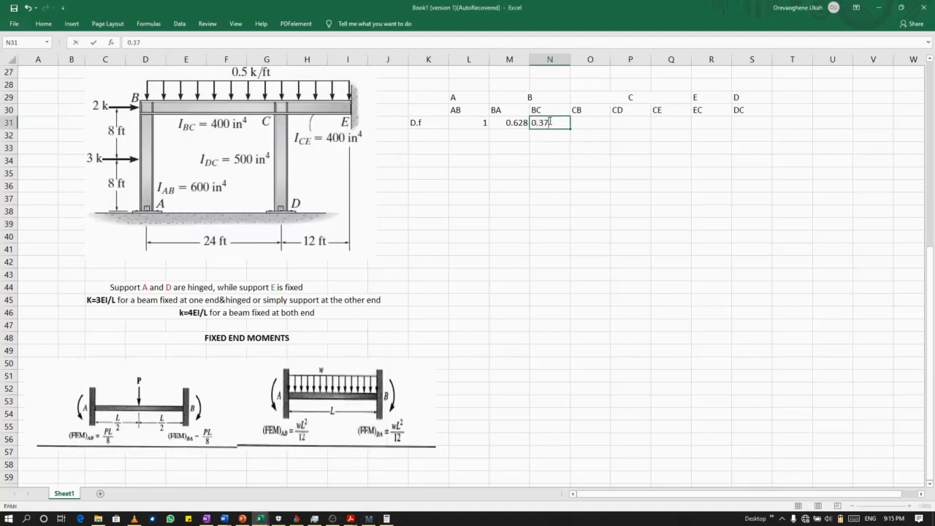
text(2)
Look up Dcb in Mathcad and enter 0.227 as member CB's distribution factor in cell O31 in Excel.
click(584, 124)
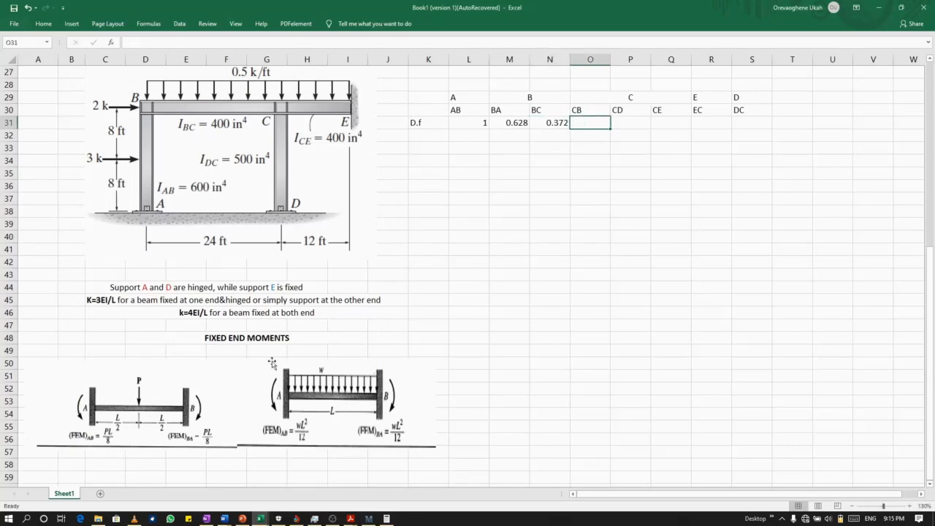
click(370, 519)
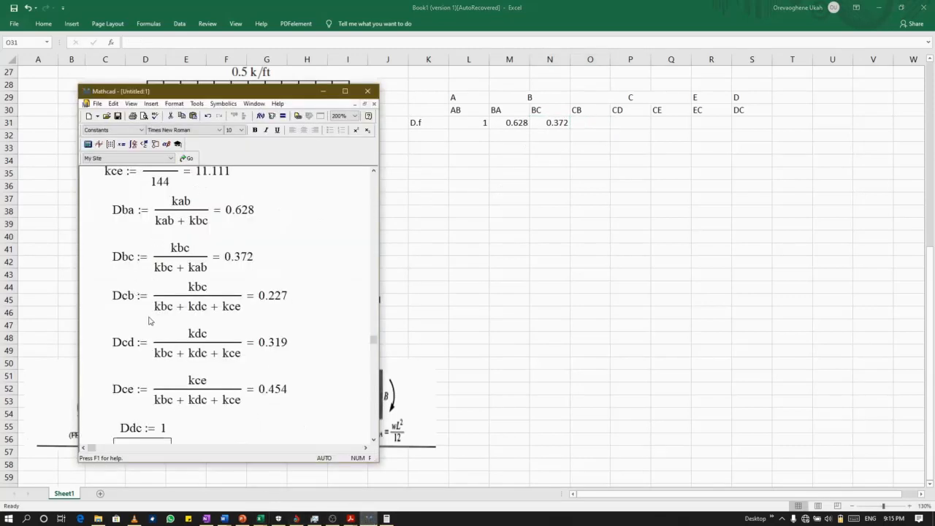
click(584, 125)
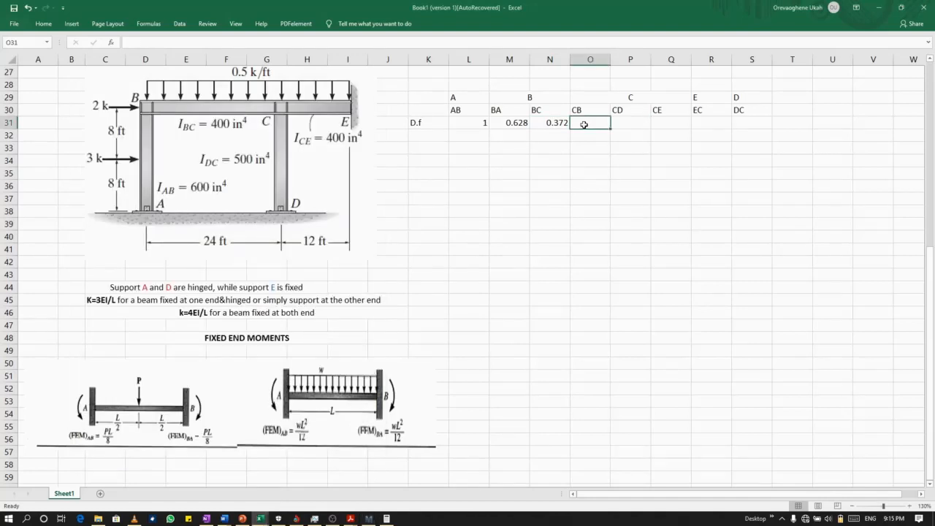
text(0.227)
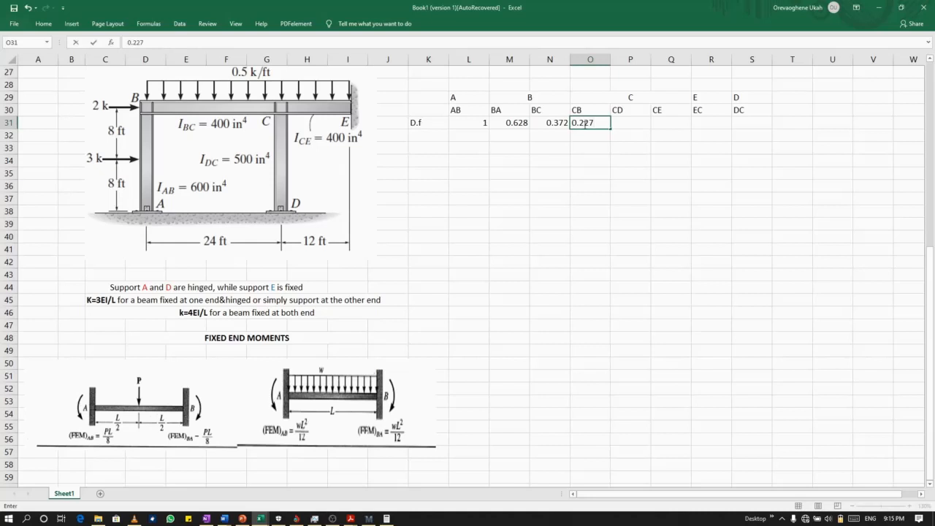
Switch to Mathcad to look up the distribution factor Dcd for member CD.
click(372, 519)
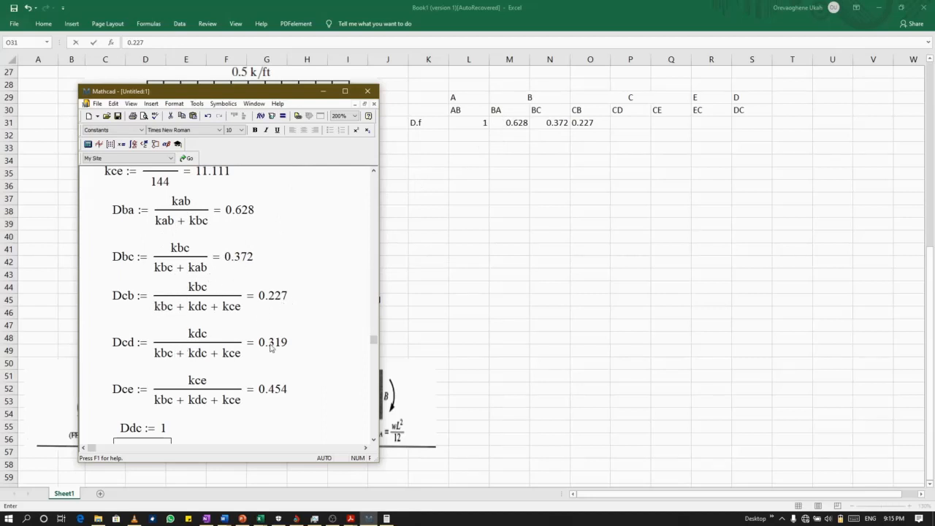
Switch back to Excel and enter 0.319 as member CD's distribution factor in cell P31.
click(620, 126)
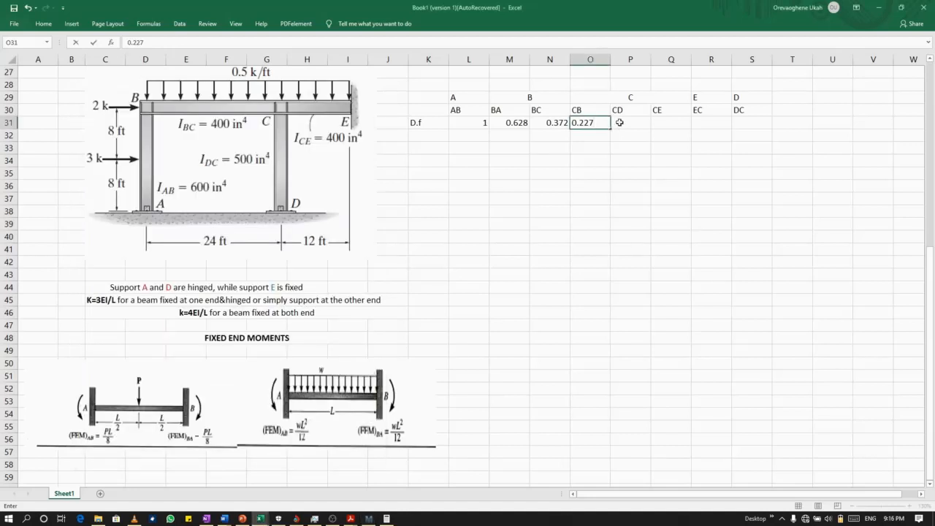
click(620, 124)
text(0.)
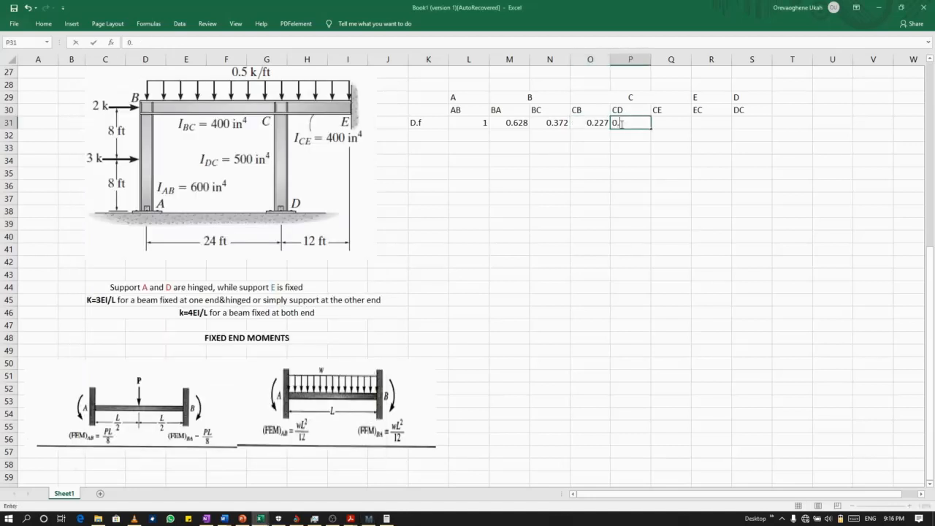
text(319)
Look up Dce in Mathcad and enter 0.454 as member CE's distribution factor in cell Q31 in Excel.
click(369, 518)
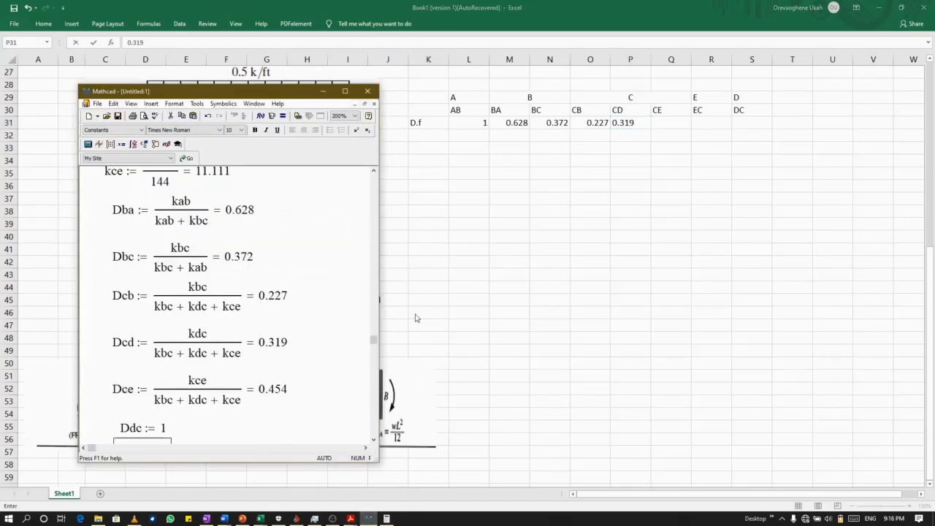
click(668, 121)
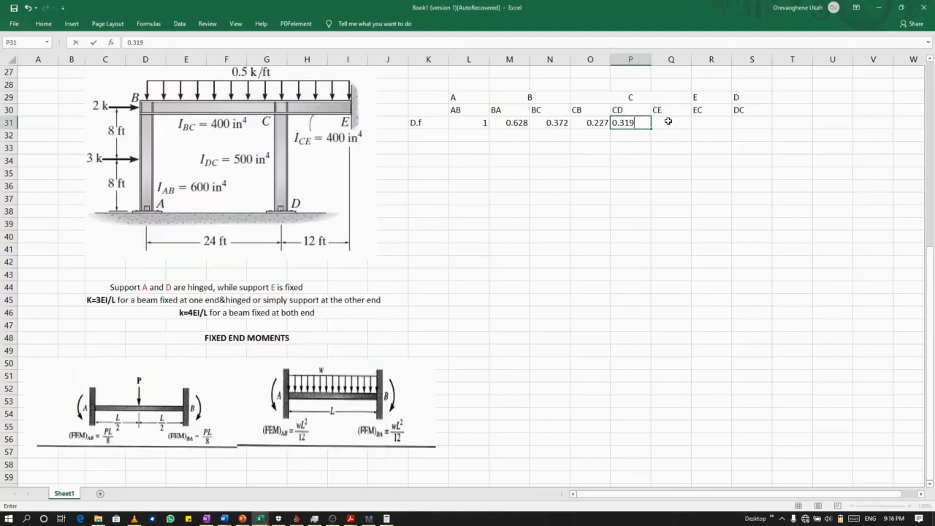
click(669, 122)
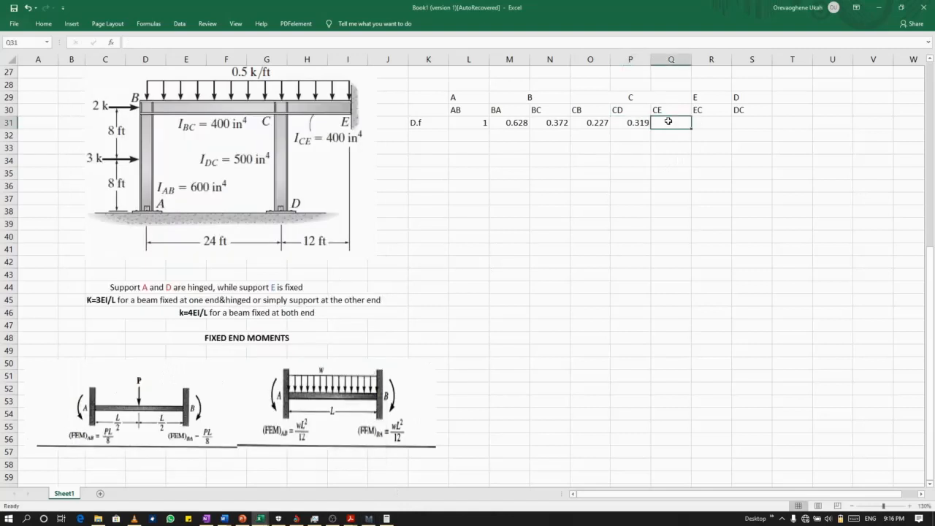
text(0.454)
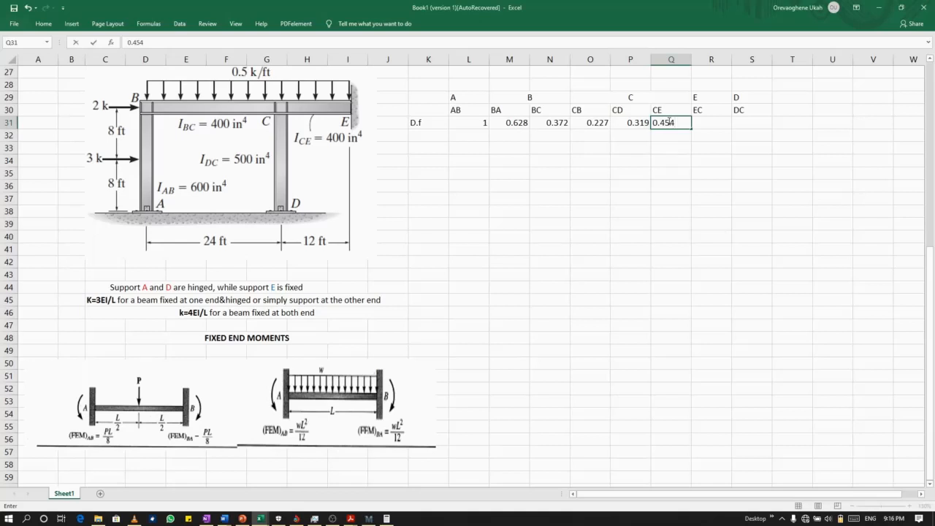
Look up Dec in Mathcad and enter 0 as member EC's distribution factor in cell R31 in Excel.
click(707, 121)
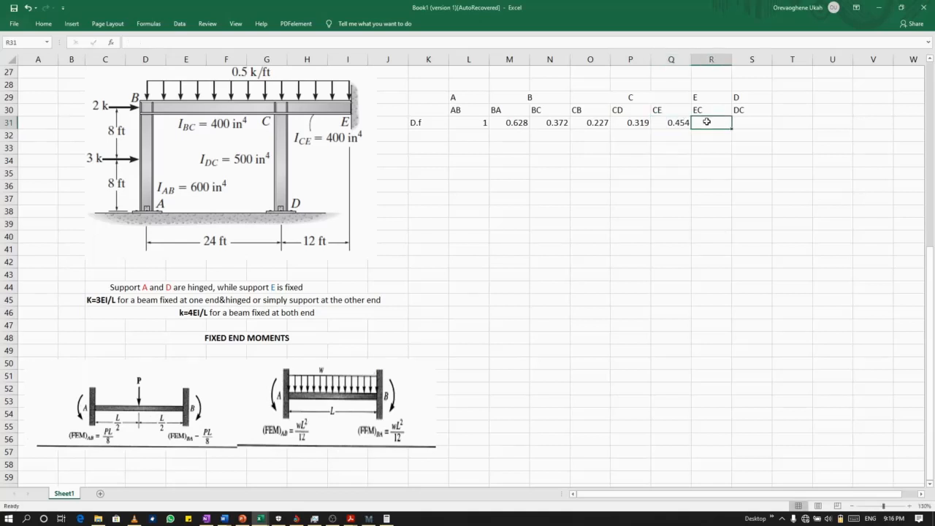
click(371, 519)
scroll(125, 418, down, 2)
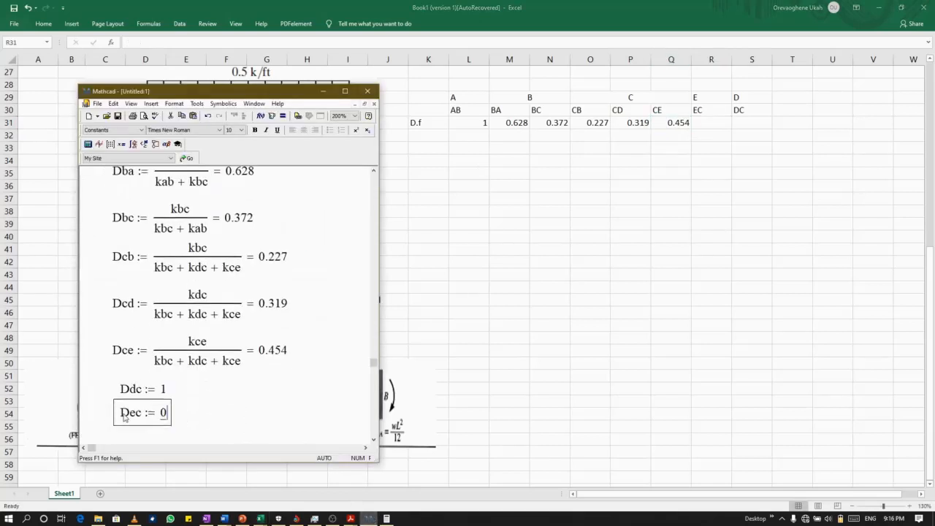
click(717, 120)
text(0)
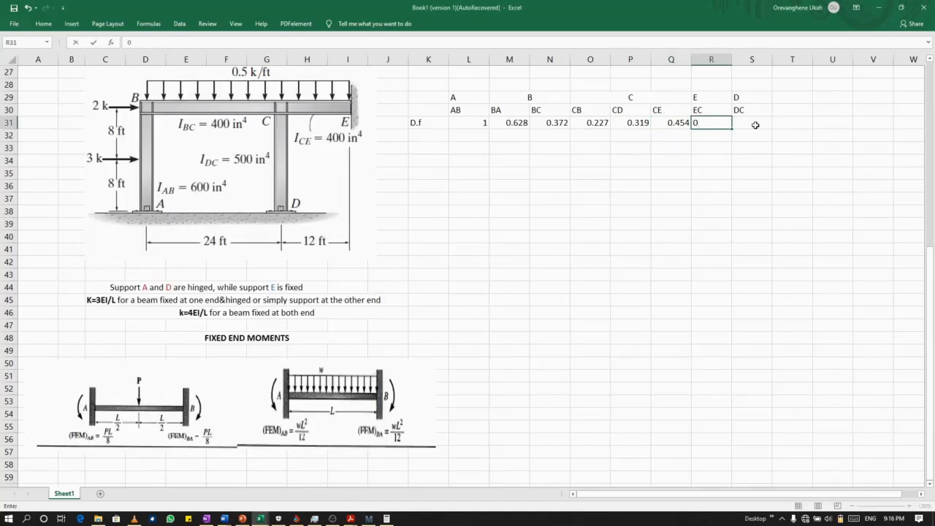
Look up Ddc in Mathcad and enter 1 as member DC's distribution factor in cell S31 in Excel.
click(753, 123)
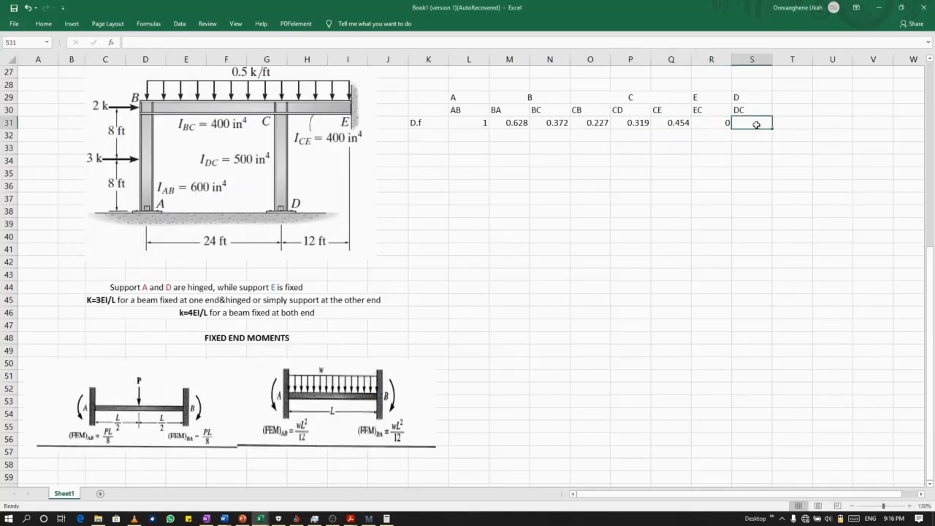
click(365, 519)
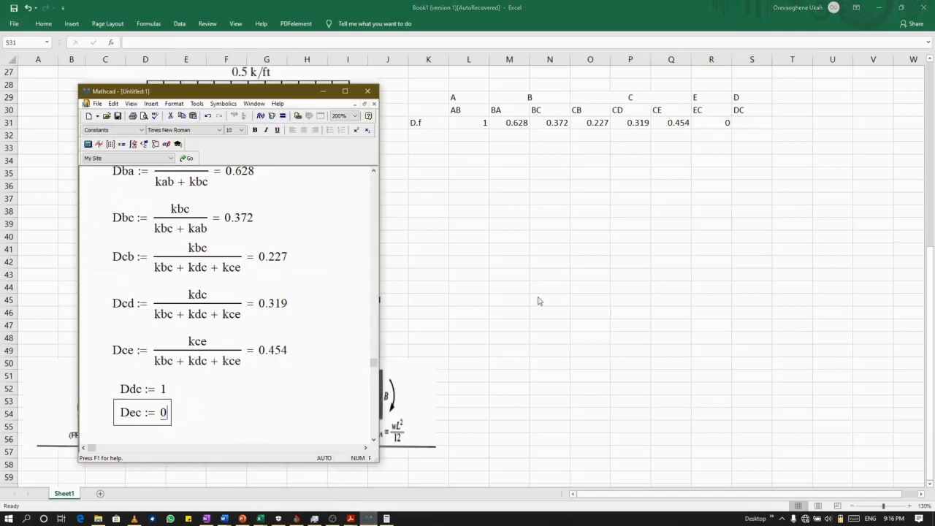
click(749, 126)
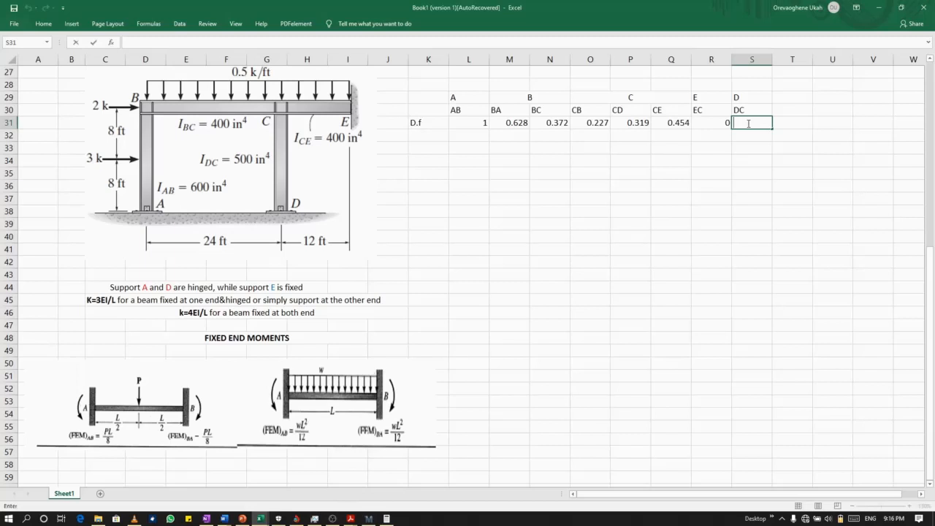
text(1)
Label the row below the distribution factors FEM in cell K32.
click(417, 137)
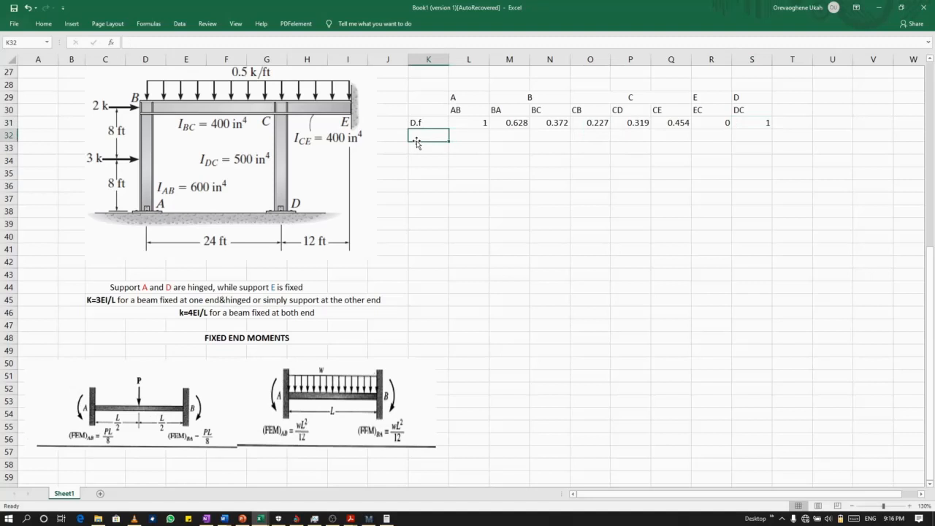
text(FEM)
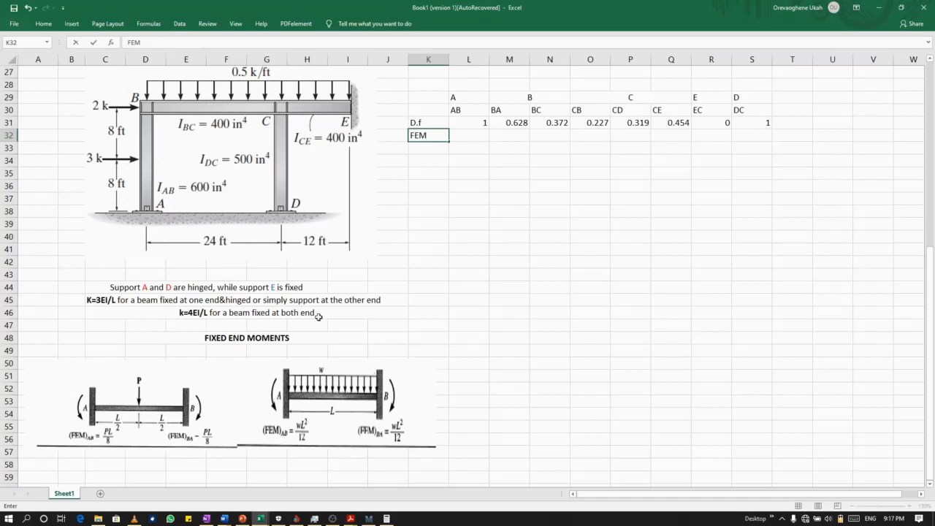
click(476, 134)
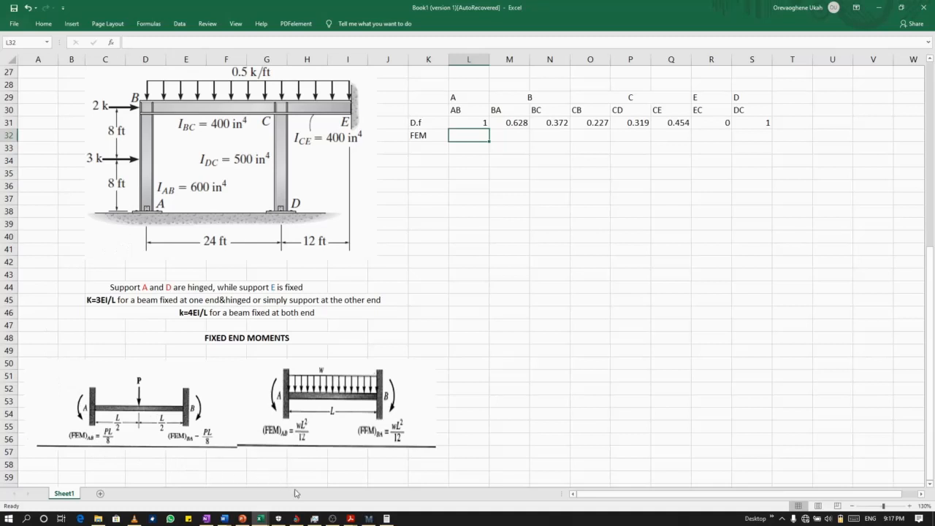
Switch to Mathcad, move its window clear of the frame diagram, and place the insertion point below the Dec definition.
click(369, 519)
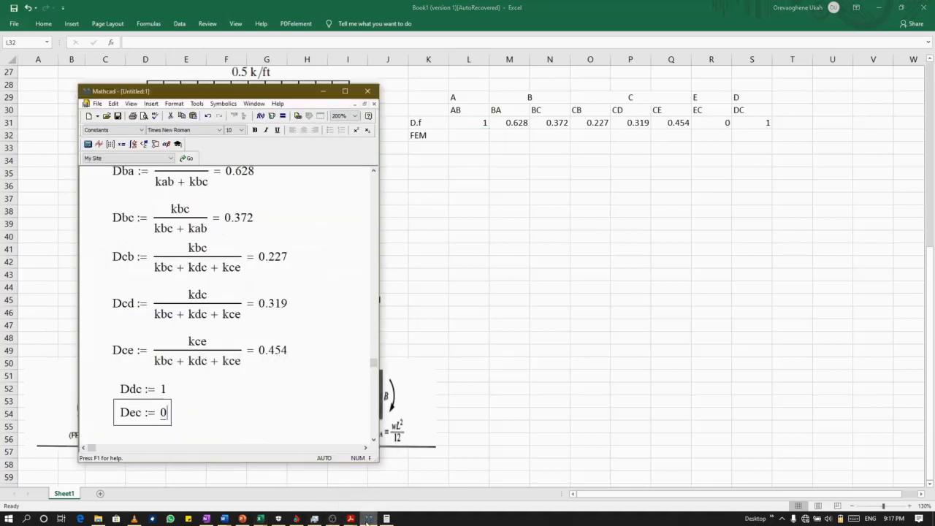
scroll(244, 398, down, 2)
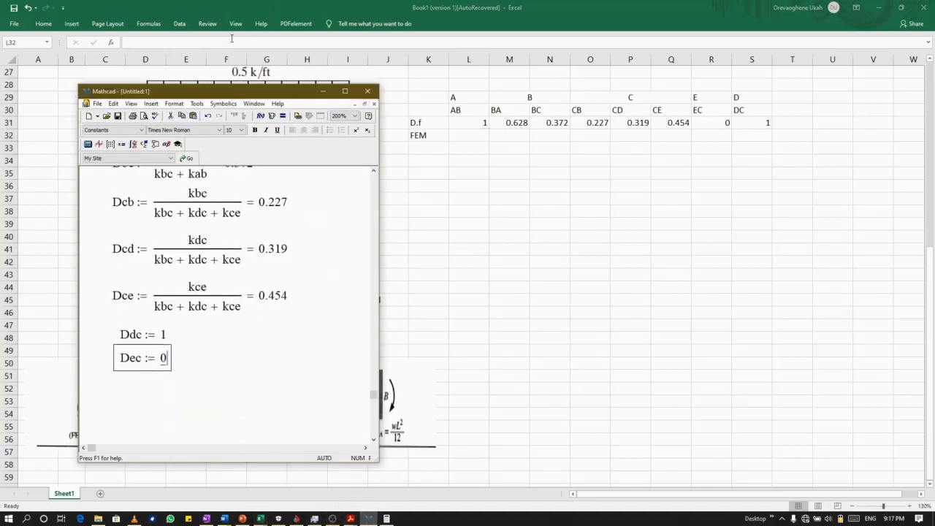
drag(195, 93, 624, 80)
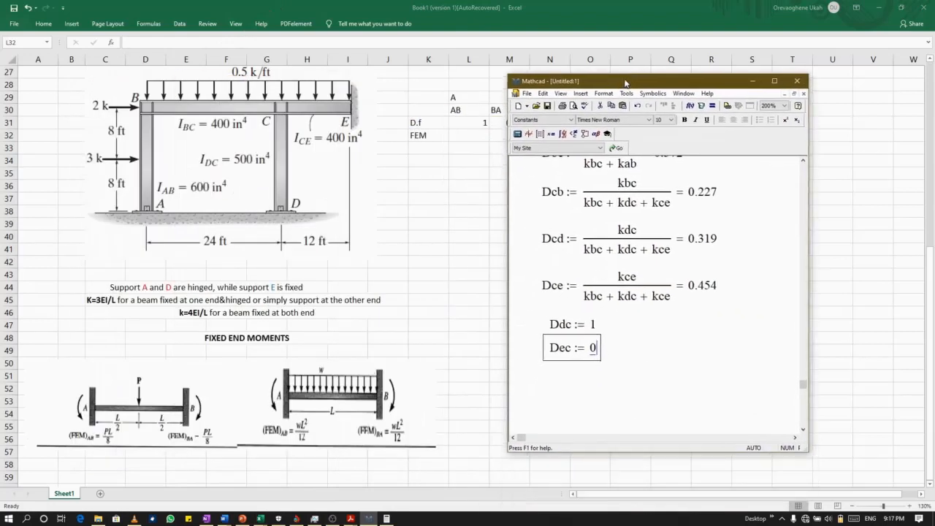
click(558, 398)
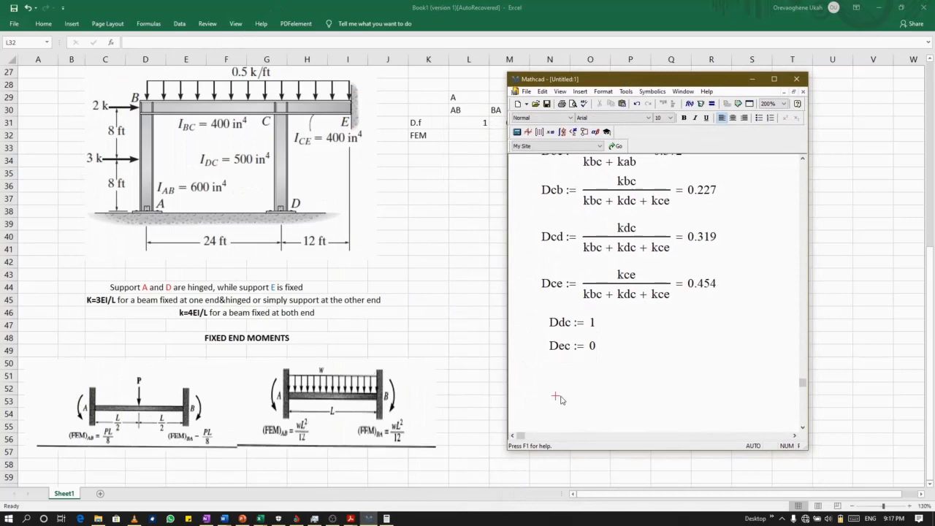
Evaluate the fixed-end moment expression 3·192/8 below the Dec definition in Mathcad.
text(3)
text(*)
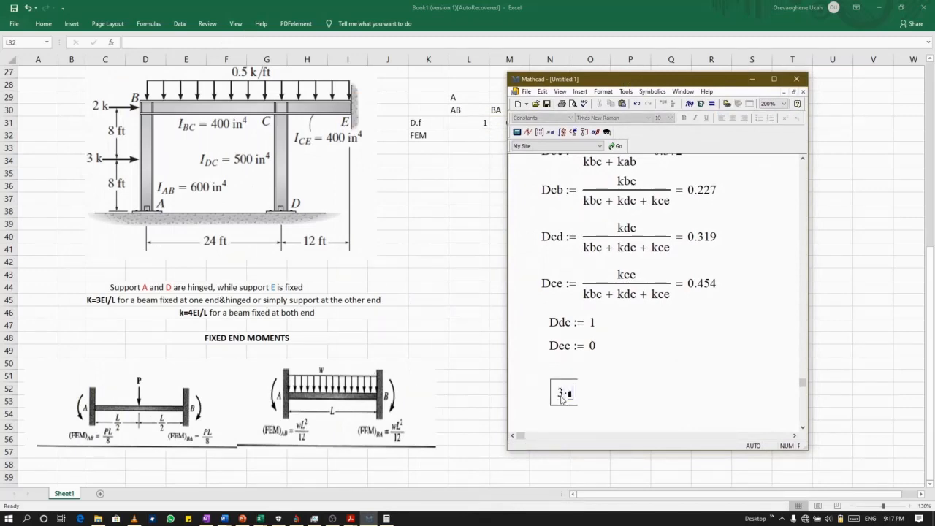
text(192)
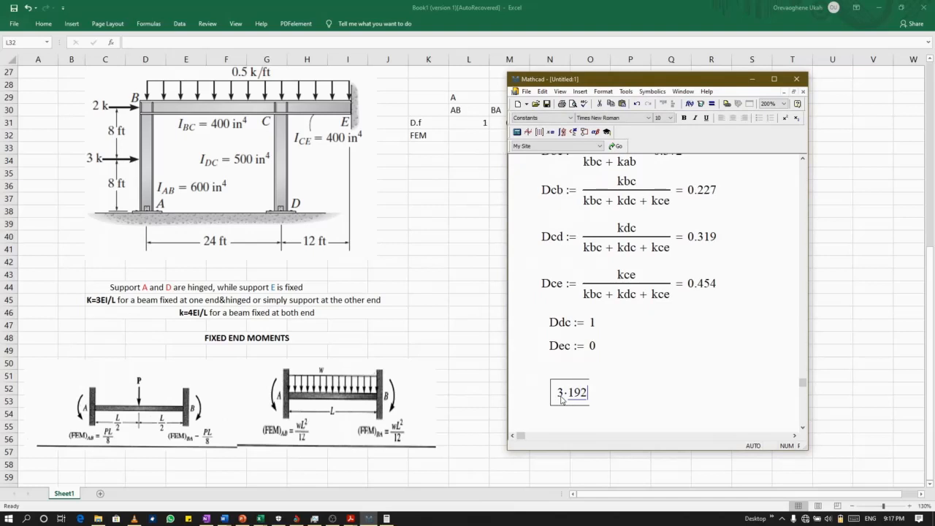
key(space)
text(/)
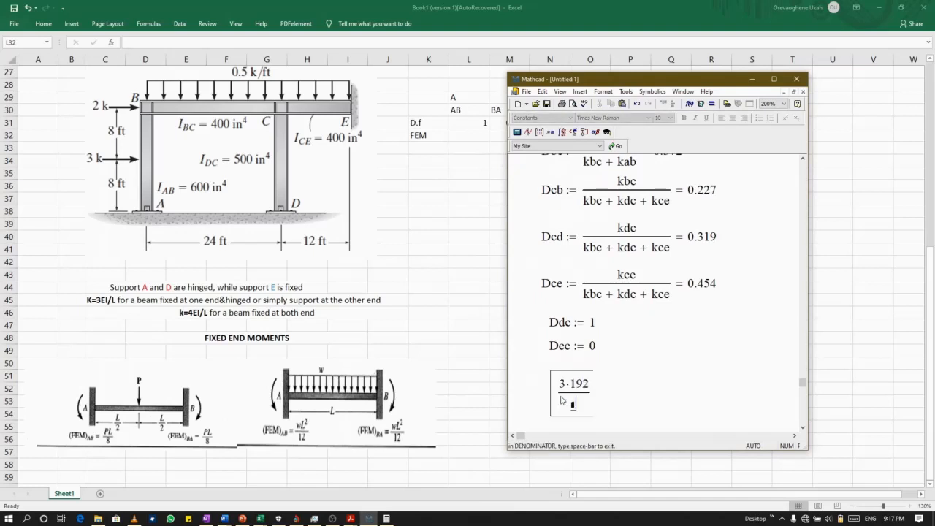
text(8 = 72)
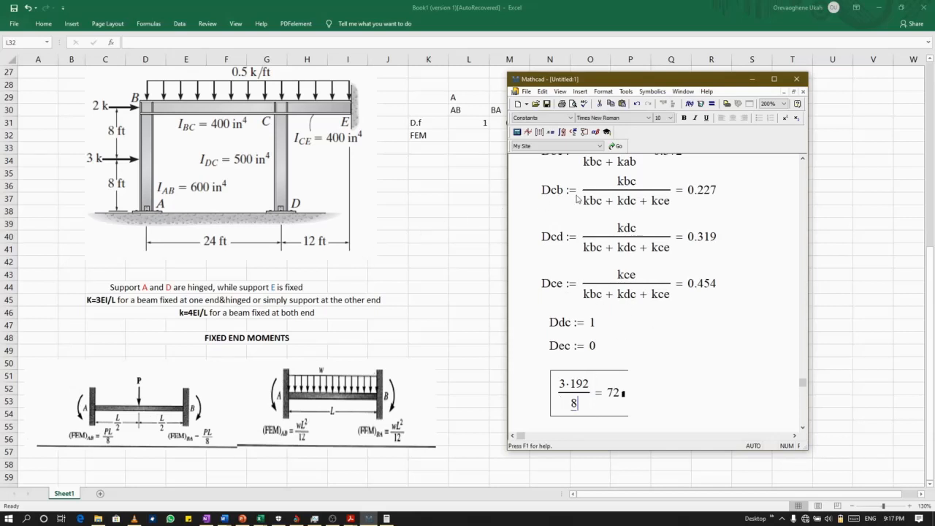
Review the Mathcad worksheet's moments of inertia, member lengths in the stiffness formulas, and distribution factors against the new expression.
scroll(622, 233, up, 1)
scroll(623, 232, up, 1)
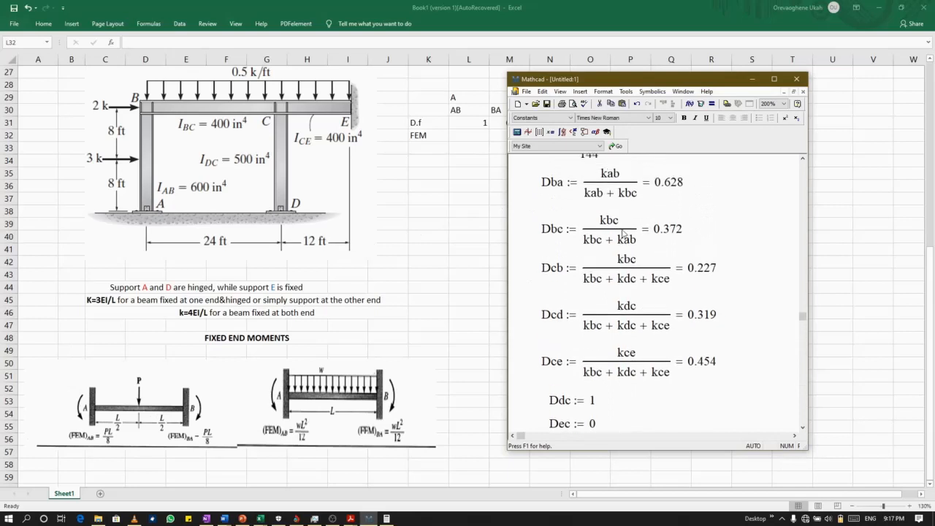
scroll(624, 232, up, 4)
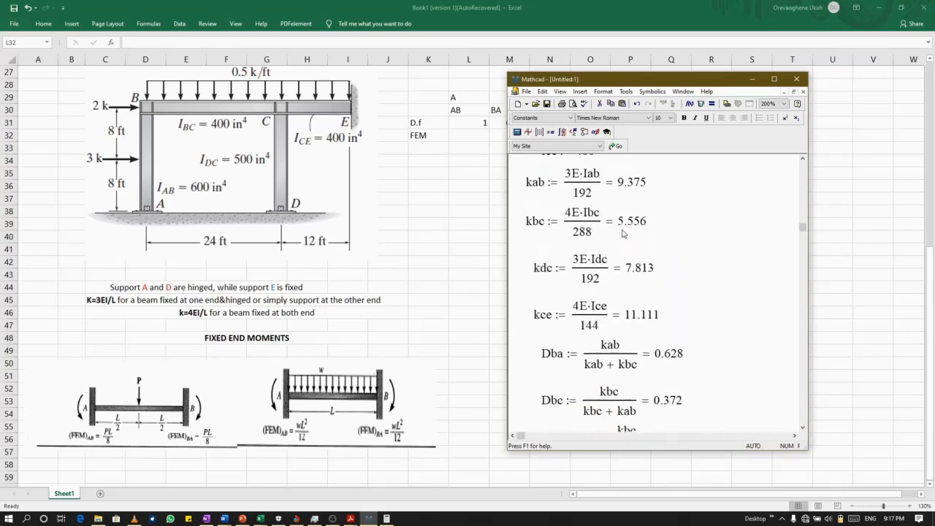
scroll(623, 232, up, 2)
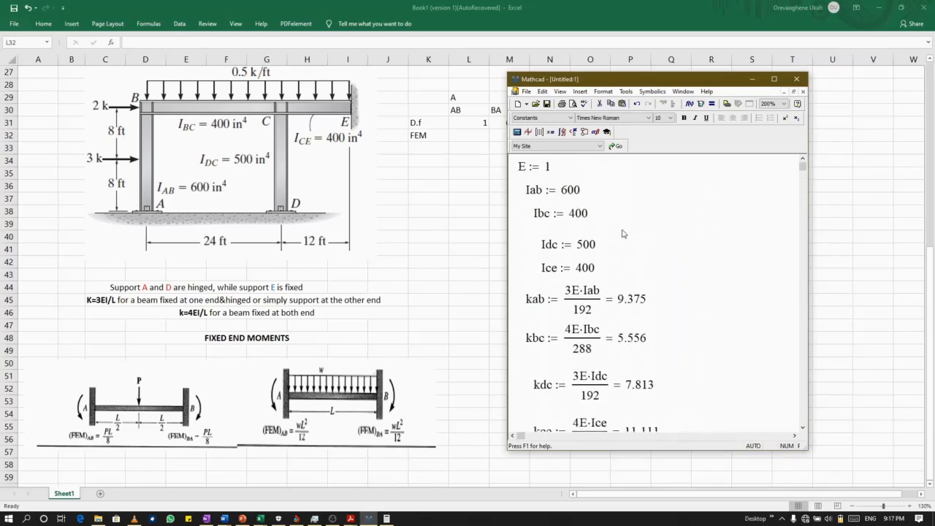
scroll(623, 233, down, 1)
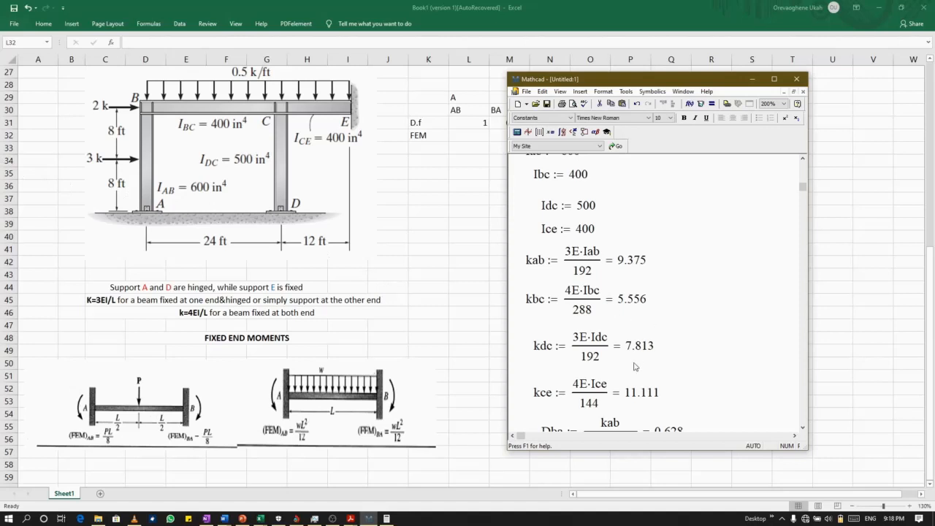
scroll(635, 367, down, 10)
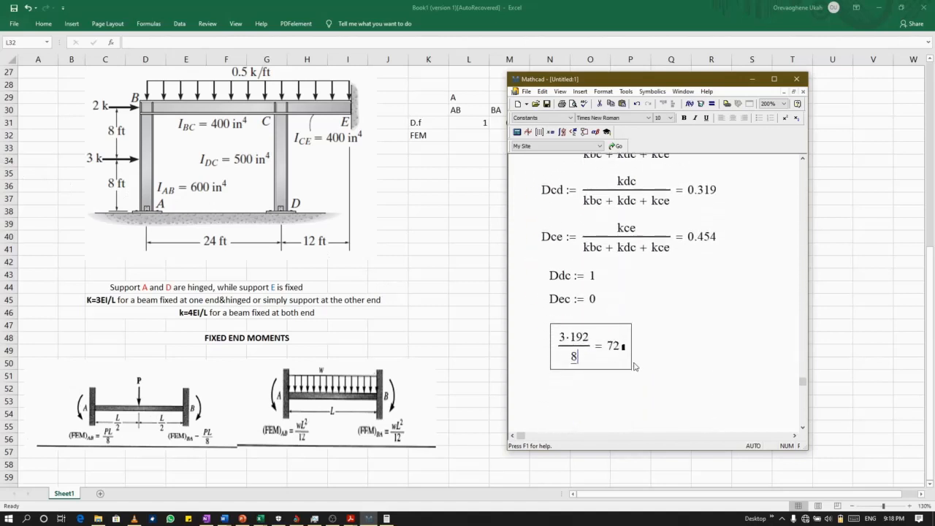
scroll(634, 367, down, 1)
scroll(634, 367, up, 4)
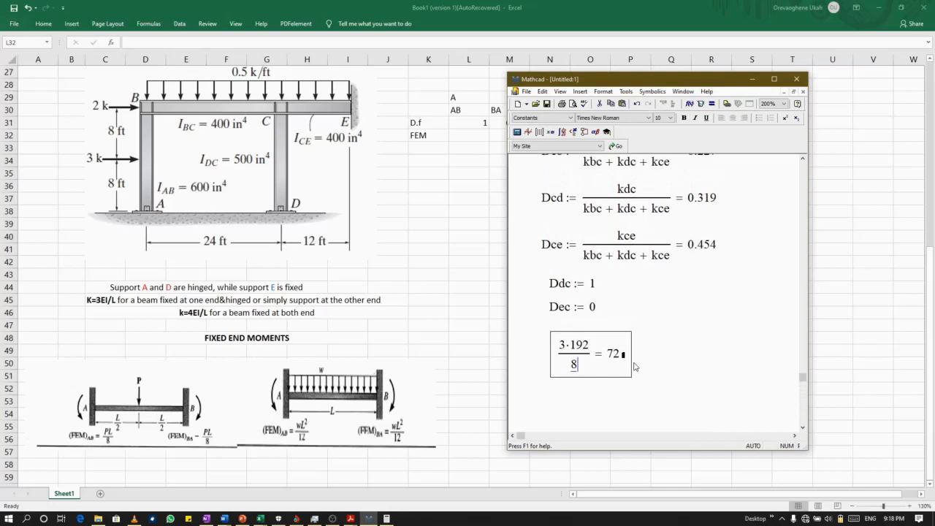
Change the member length in the fixed-end moment expression to 16 and evaluate it.
click(589, 343)
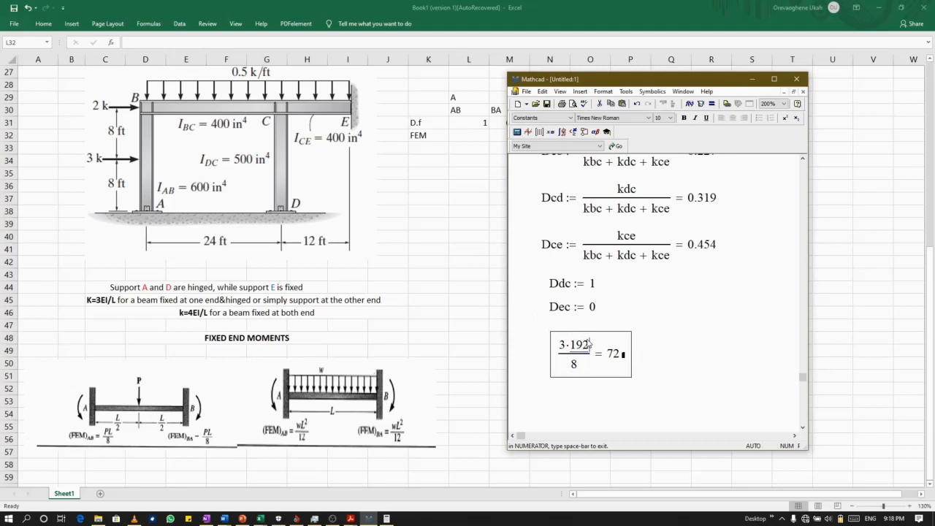
key(BackSpace)
key(BackSpace)
key(BackSpace)
text(16)
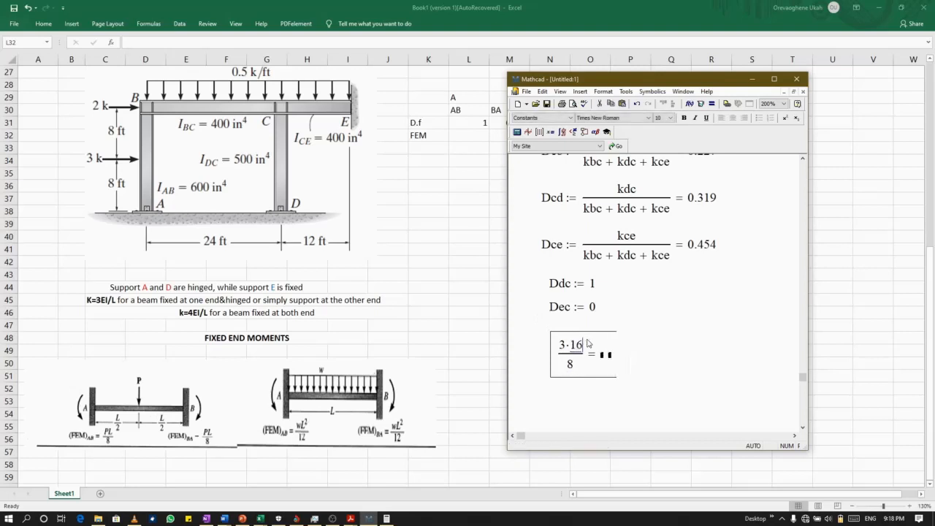
click(649, 373)
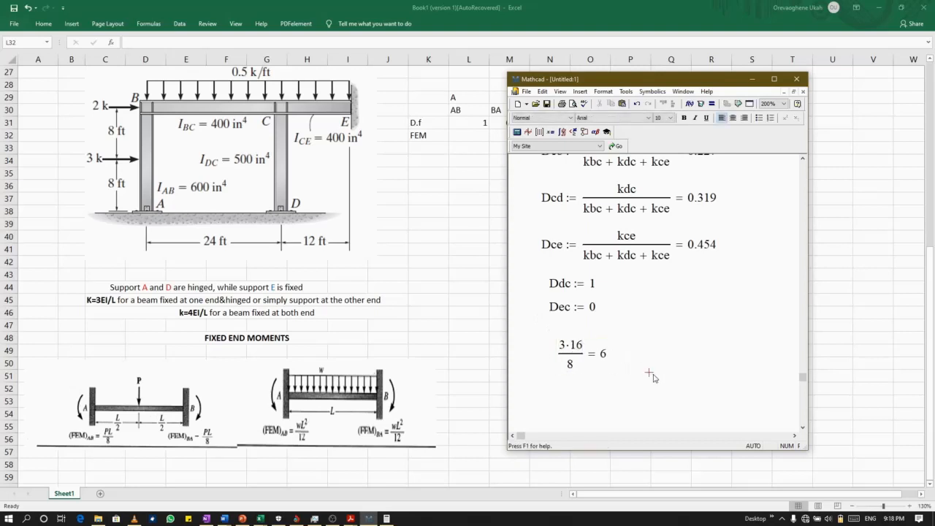
Set the member length in the fixed-end moment expression back to 192.
click(581, 345)
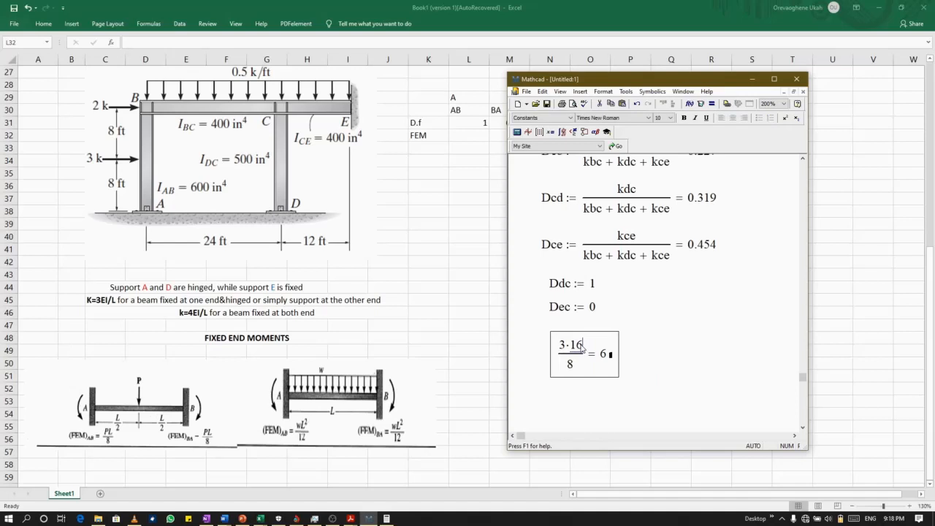
key(BackSpace)
key(BackSpace)
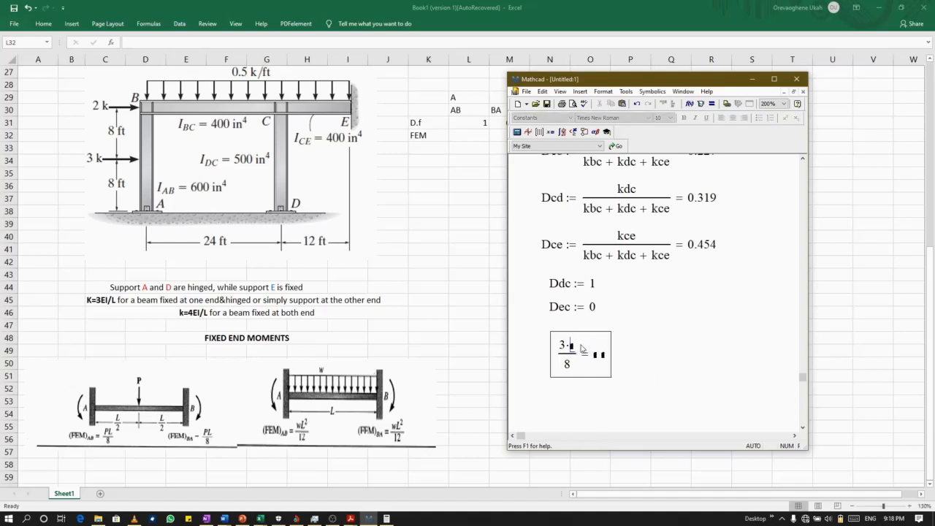
text(192)
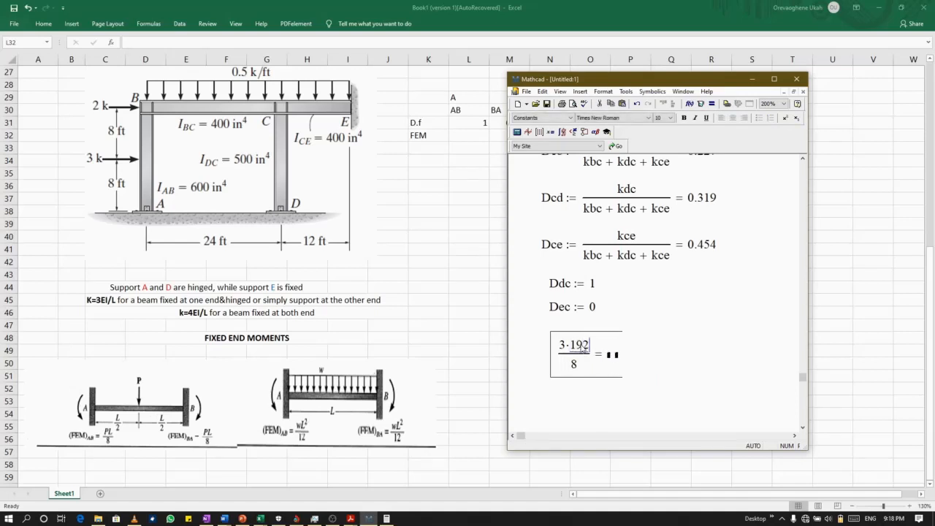
Change the member length in the fixed-end moment expression to 16 and evaluate it.
click(664, 395)
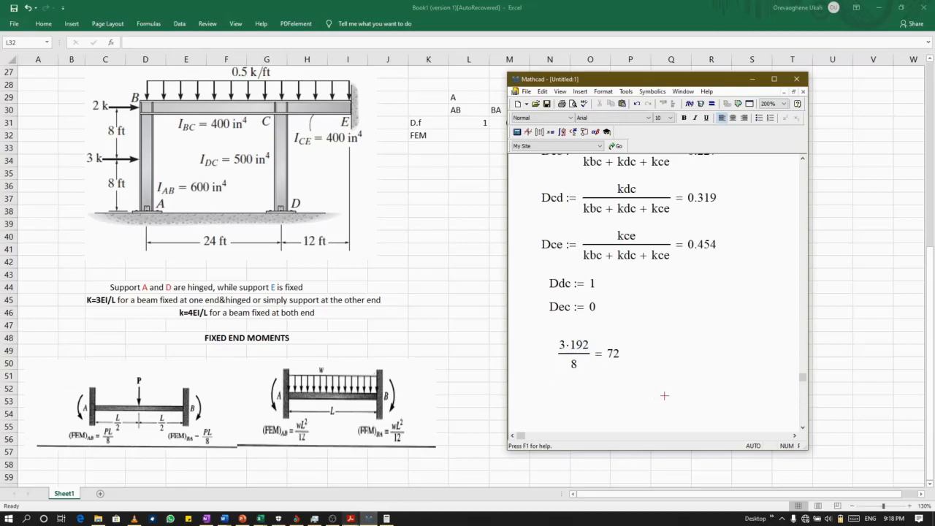
mouse_move(385, 514)
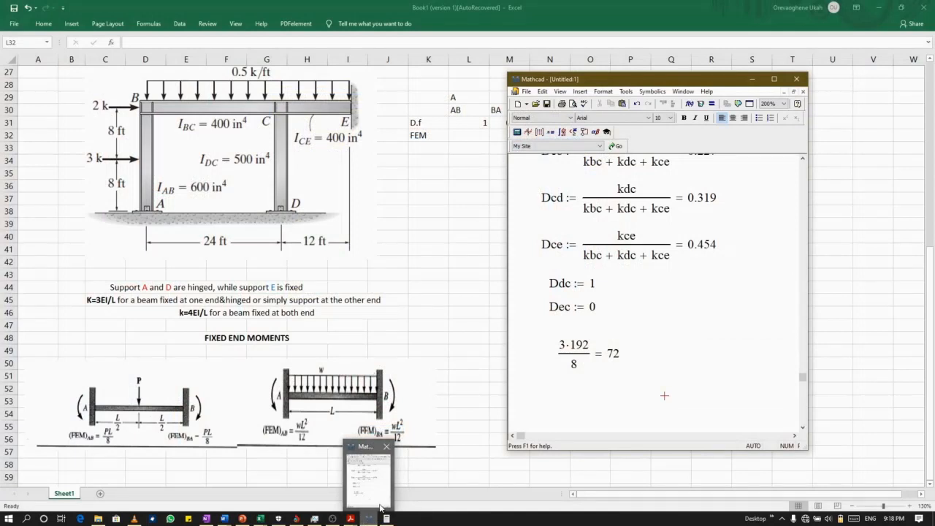
mouse_move(296, 517)
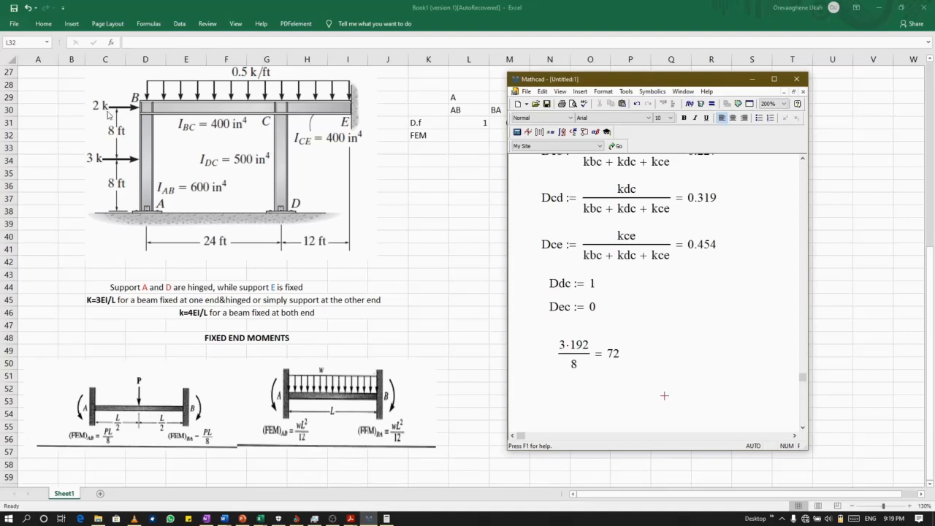
click(589, 348)
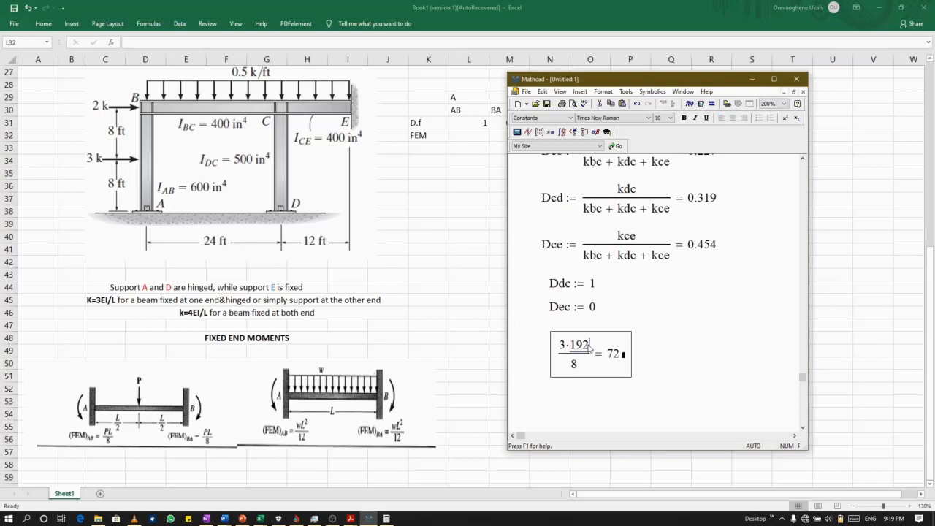
key(BackSpace)
key(BackSpace)
text(6)
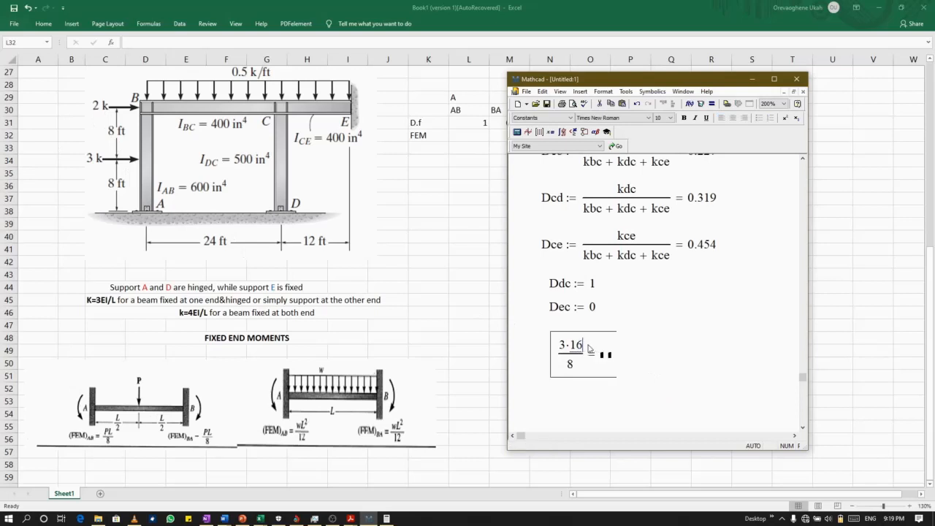
click(665, 381)
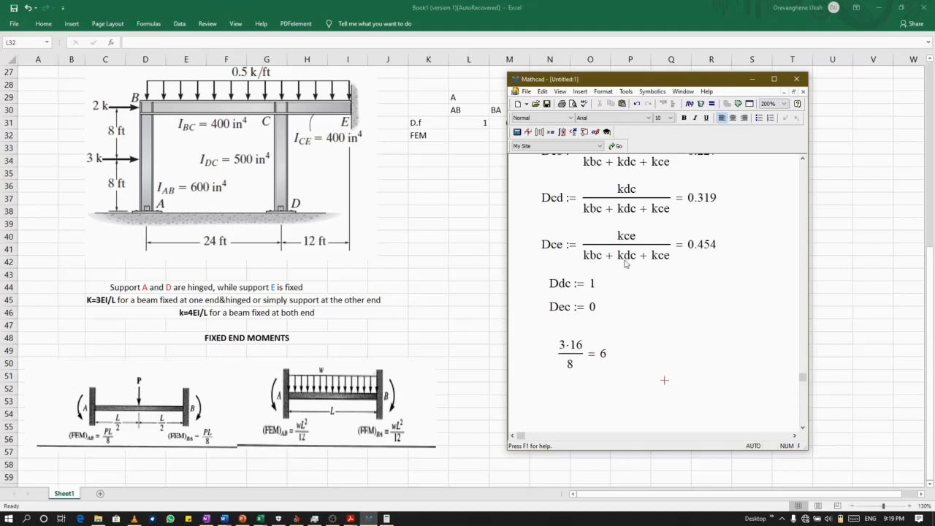
Review the member stiffnesses and distribution factors in the Mathcad worksheet against the frame diagram.
scroll(659, 284, up, 2)
scroll(659, 283, up, 4)
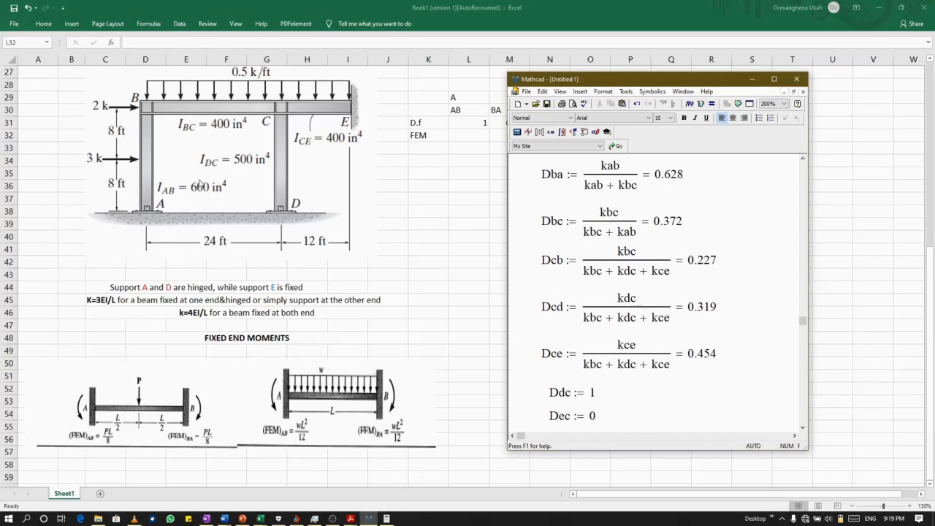
scroll(673, 259, up, 2)
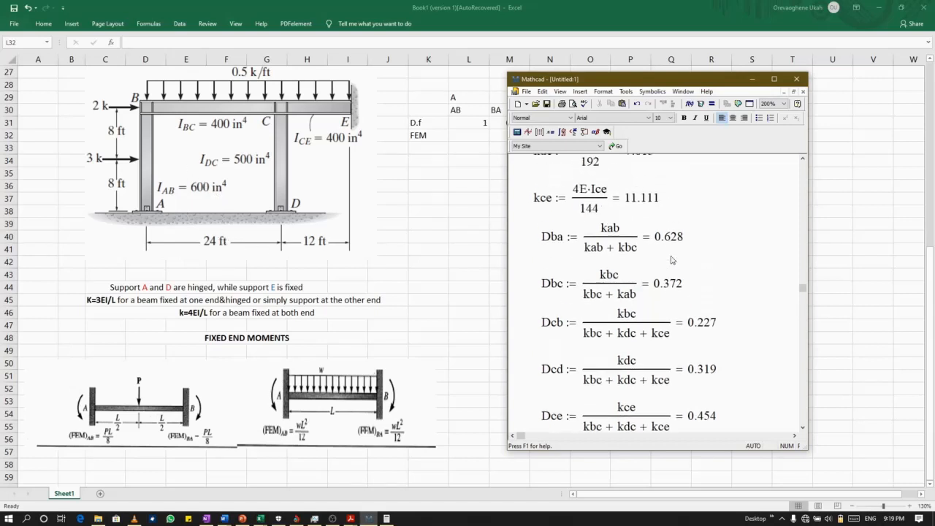
scroll(672, 259, up, 4)
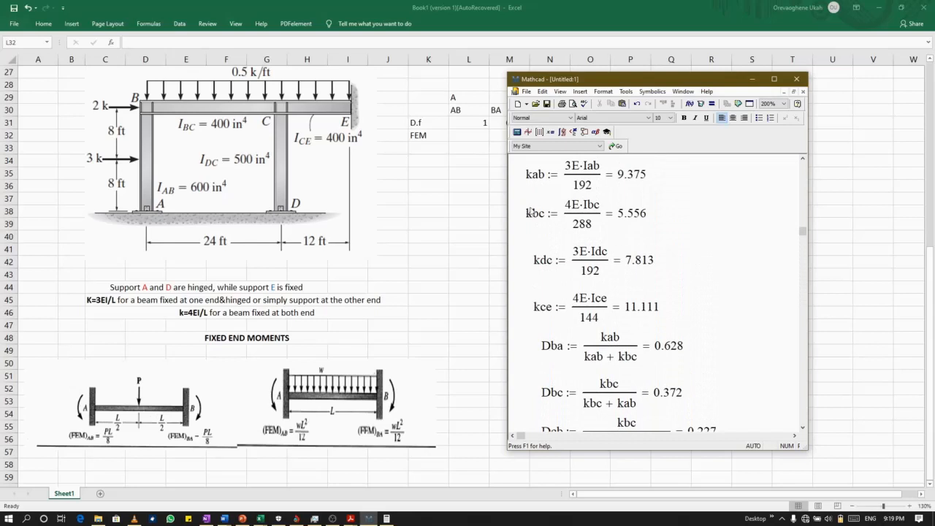
scroll(601, 292, down, 2)
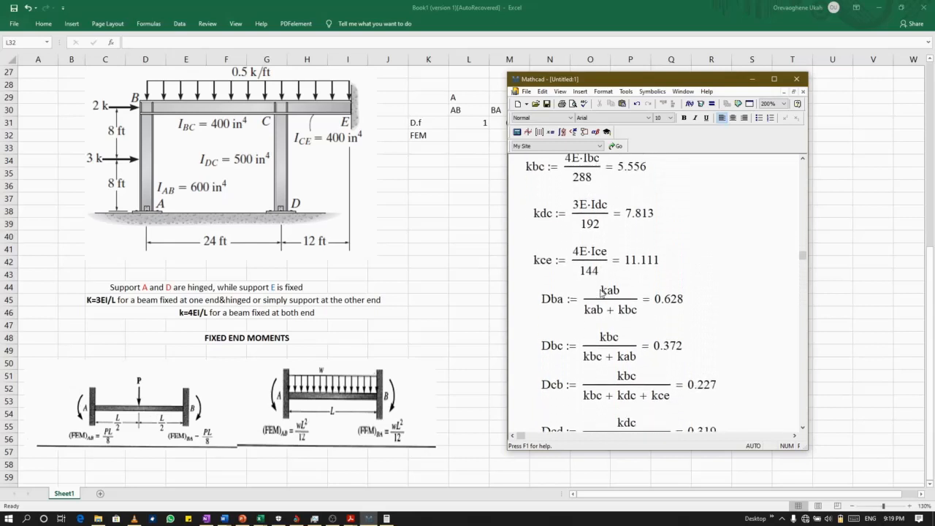
scroll(601, 292, down, 1)
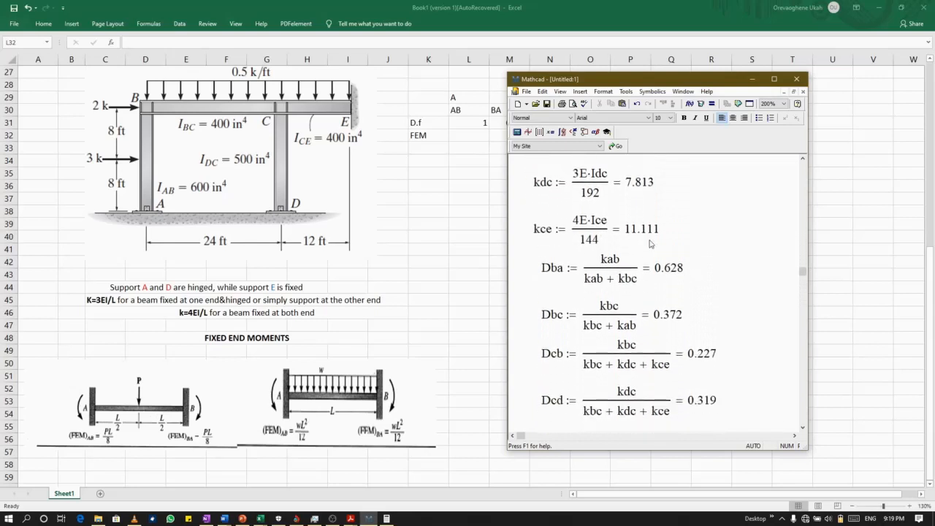
scroll(591, 354, down, 5)
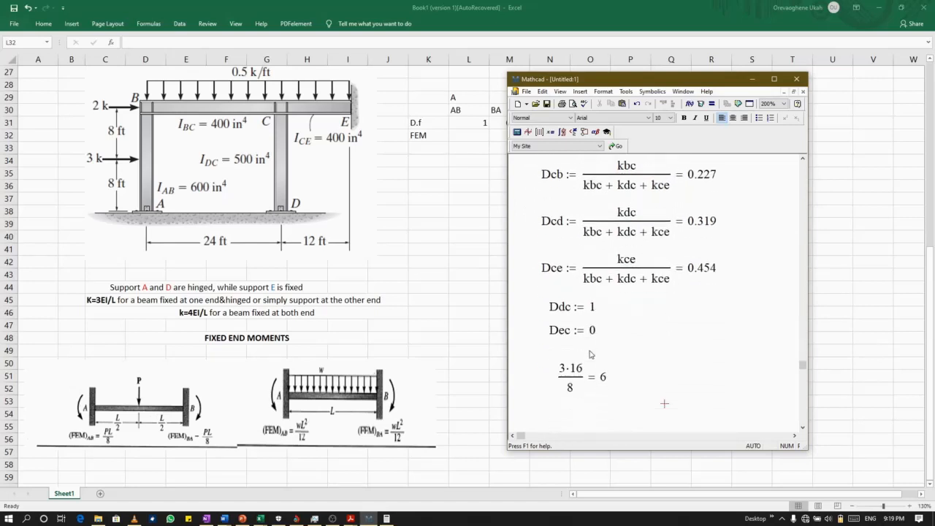
scroll(590, 354, down, 2)
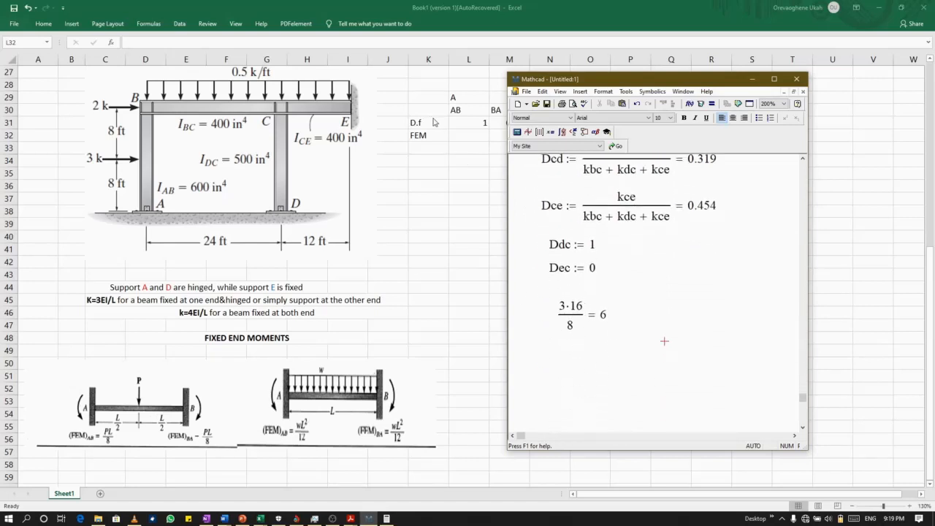
Switch to Excel and enter fixed-end moments of -6 for AB and 6 for BA in the FEM row.
click(459, 136)
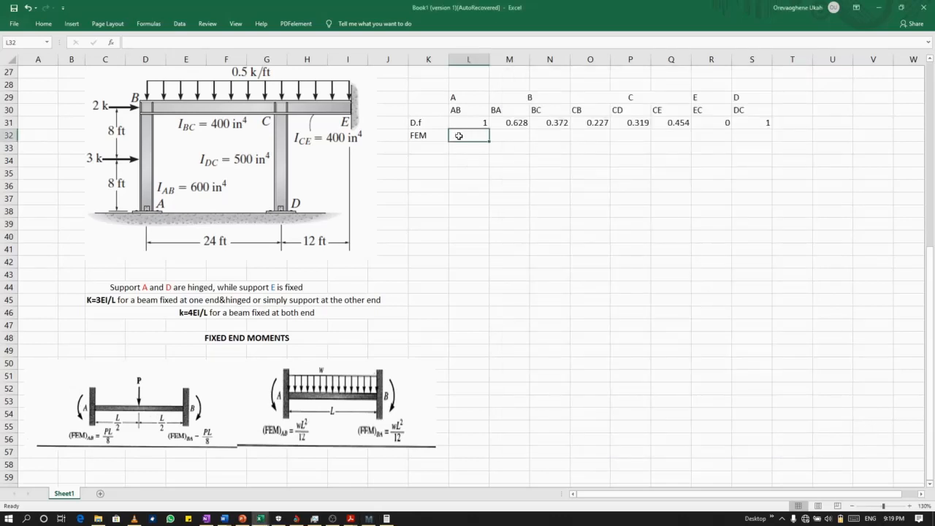
text(-6)
click(516, 138)
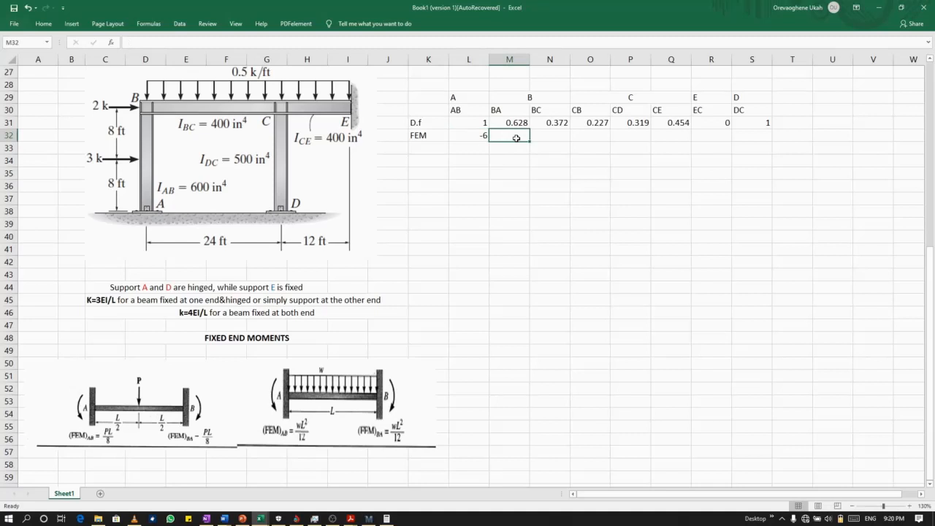
text(6)
click(553, 139)
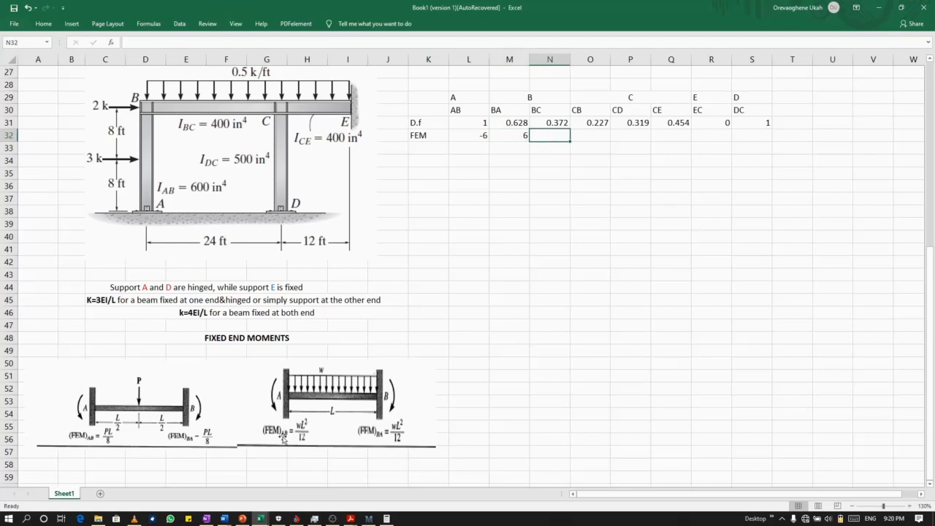
Switch to Mathcad and evaluate the distributed-load fixed-end moment 0.5·24²/12 below the 3·16/8 expression.
click(369, 518)
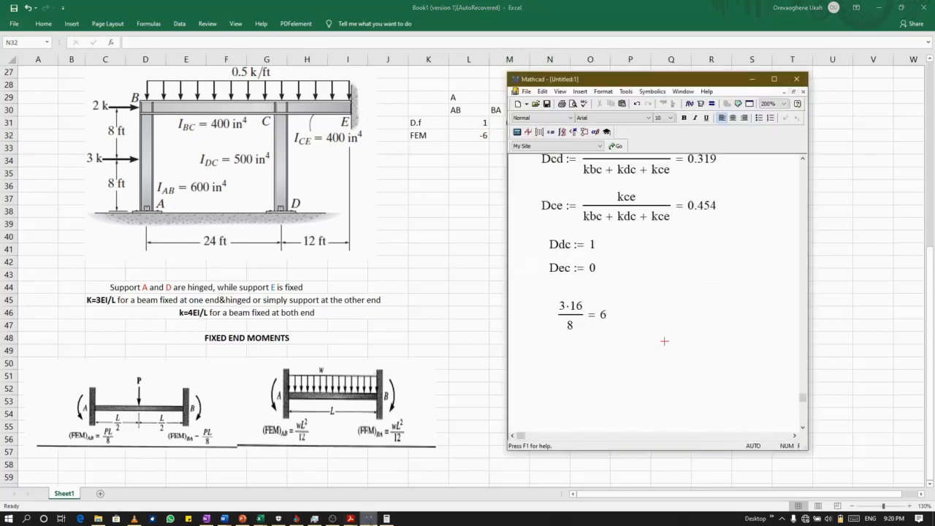
click(556, 356)
text(0.5)
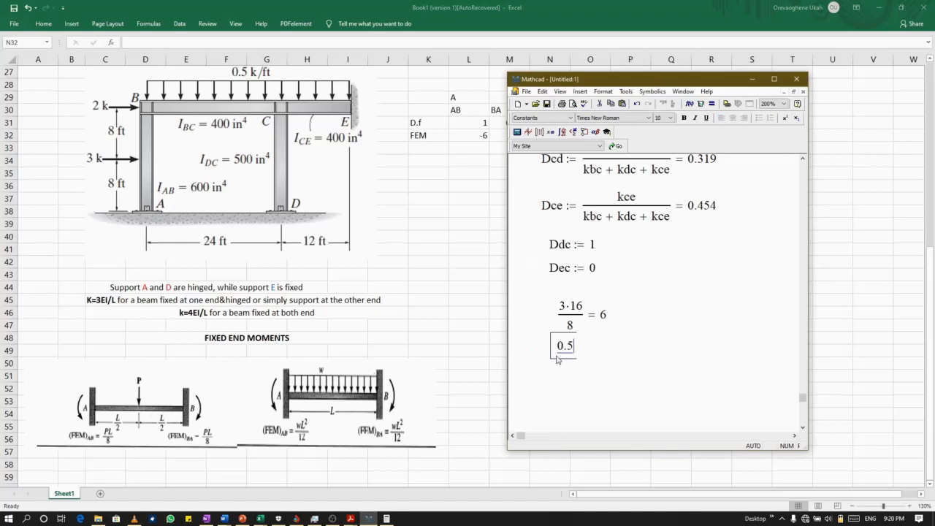
text(*)
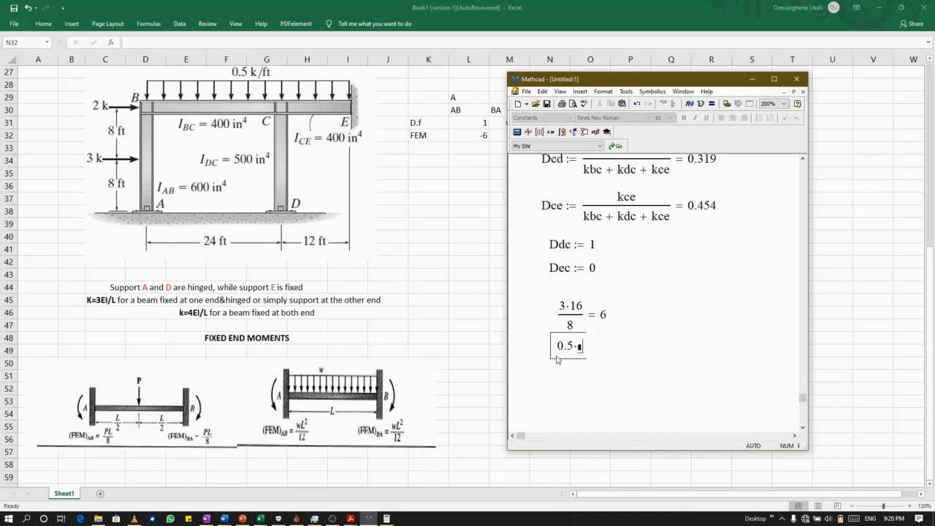
text(24)
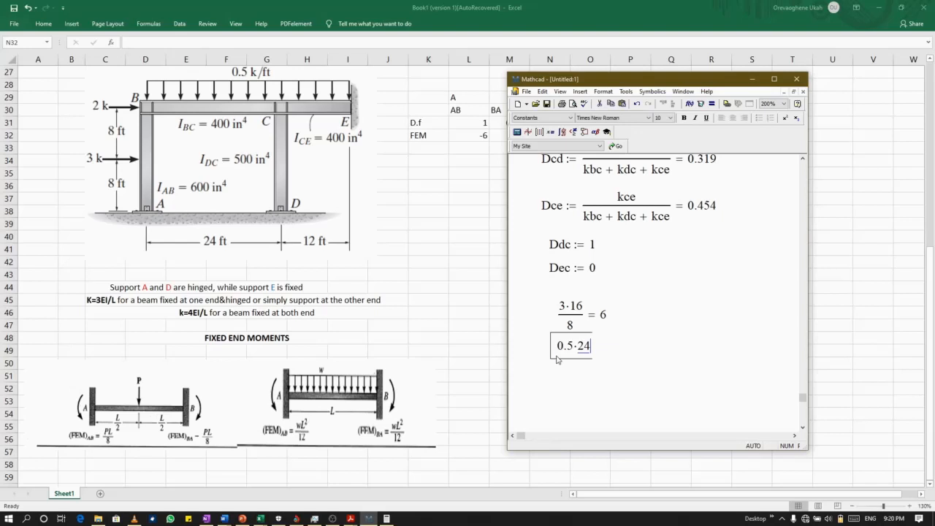
text(^)
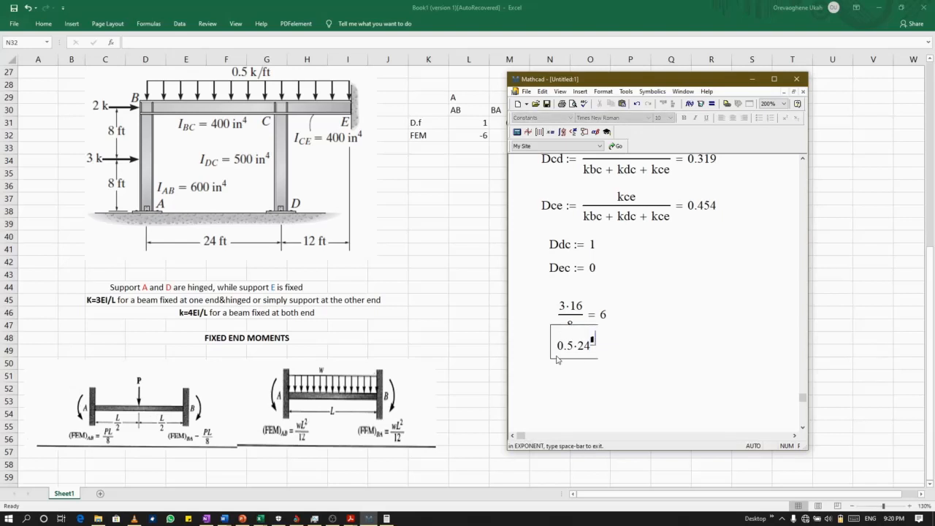
text(2)
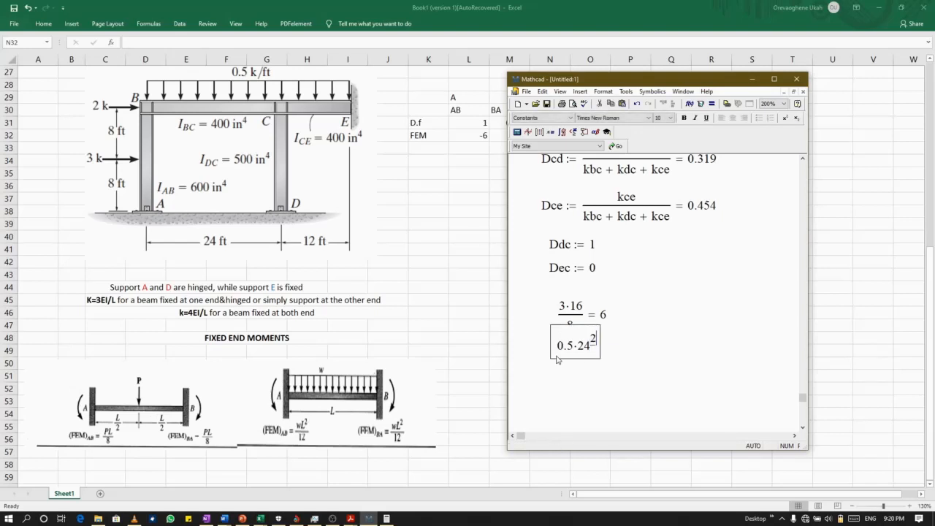
key(space)
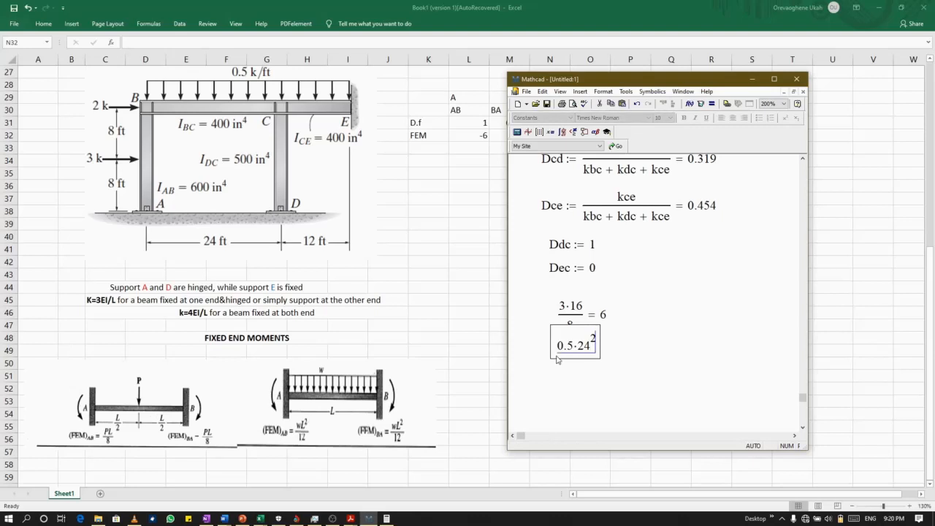
text(/)
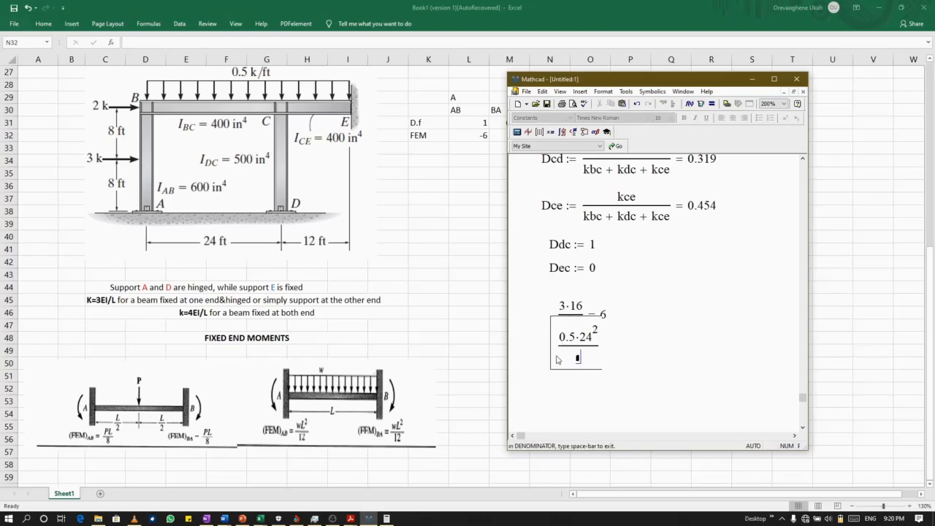
text(12 = 24)
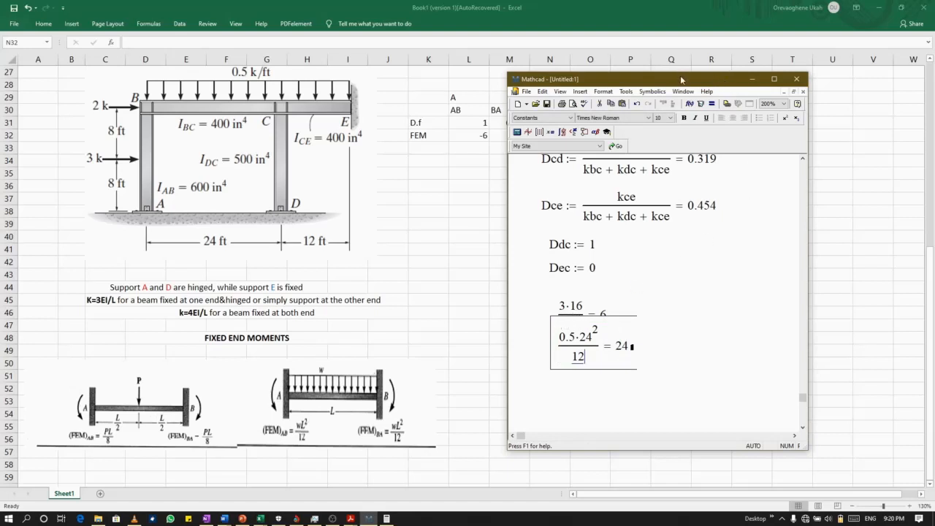
Move the Mathcad window clear of the table and enter 24 as the BC fixed-end moment in Excel.
drag(682, 80, 425, 181)
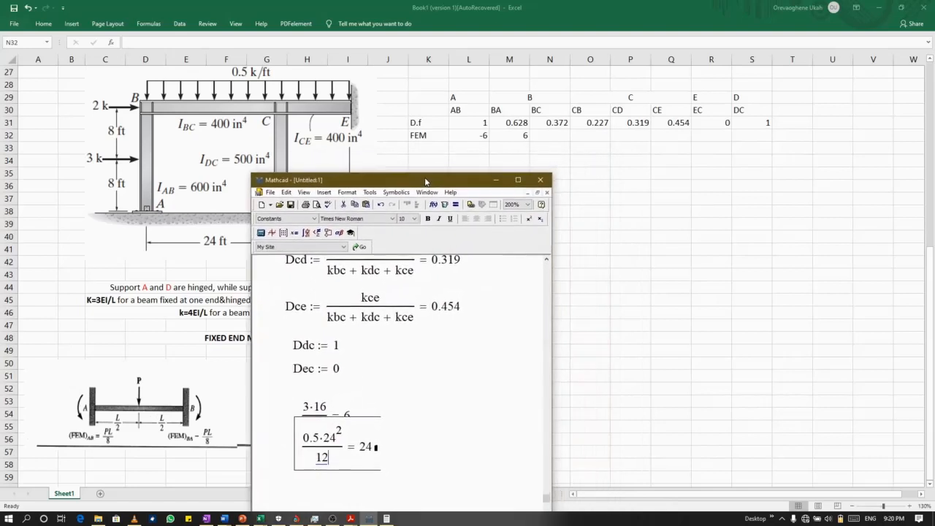
click(545, 138)
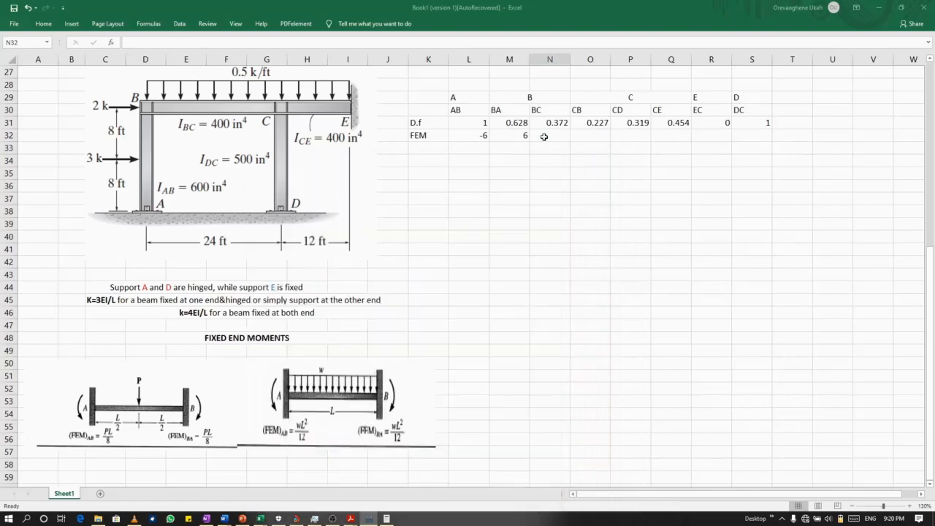
text(24)
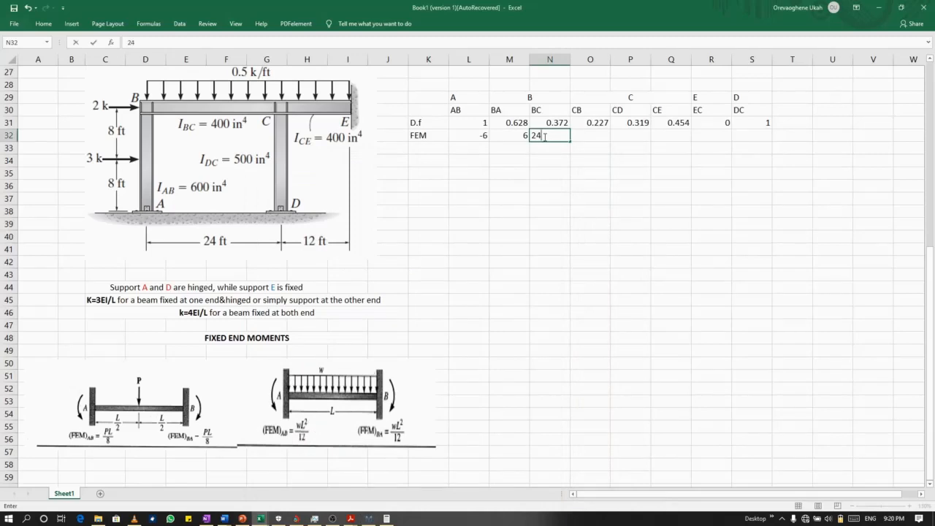
Change the AB fixed-end moment in the FEM row to positive 6.
click(483, 136)
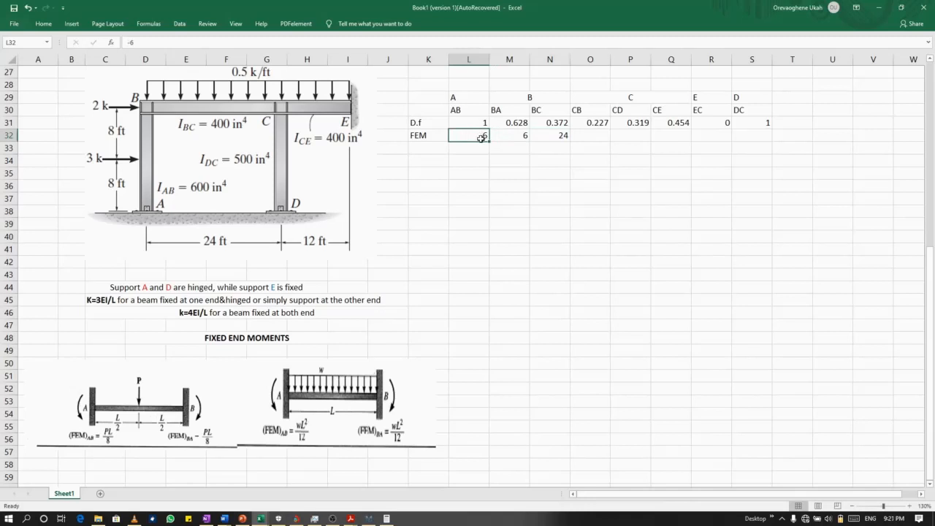
double_click(482, 137)
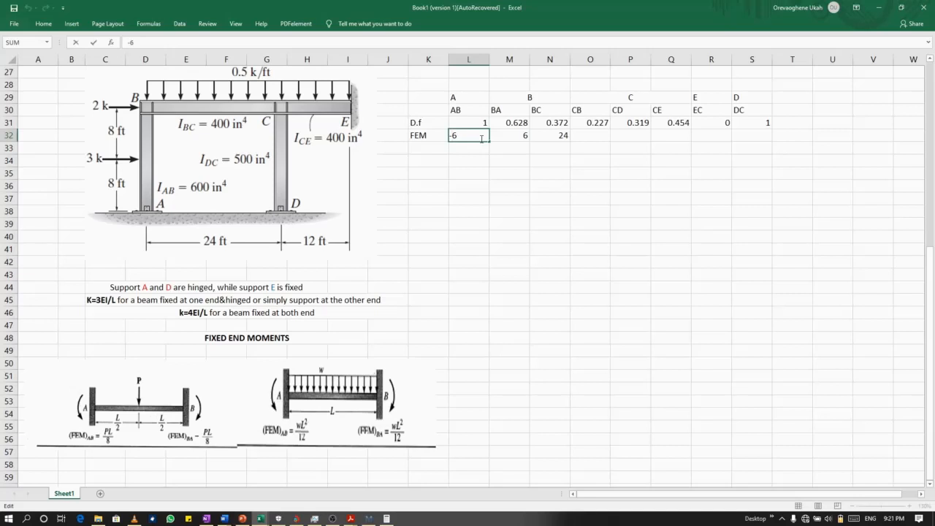
key(Delete)
Try to change the BA fixed-end moment in the FEM row to -6.
click(504, 136)
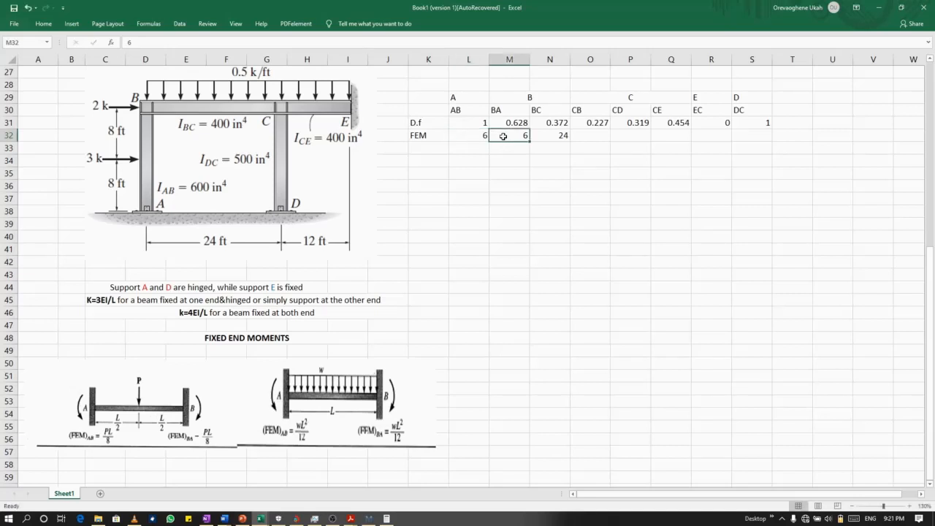
double_click(504, 136)
text(-)
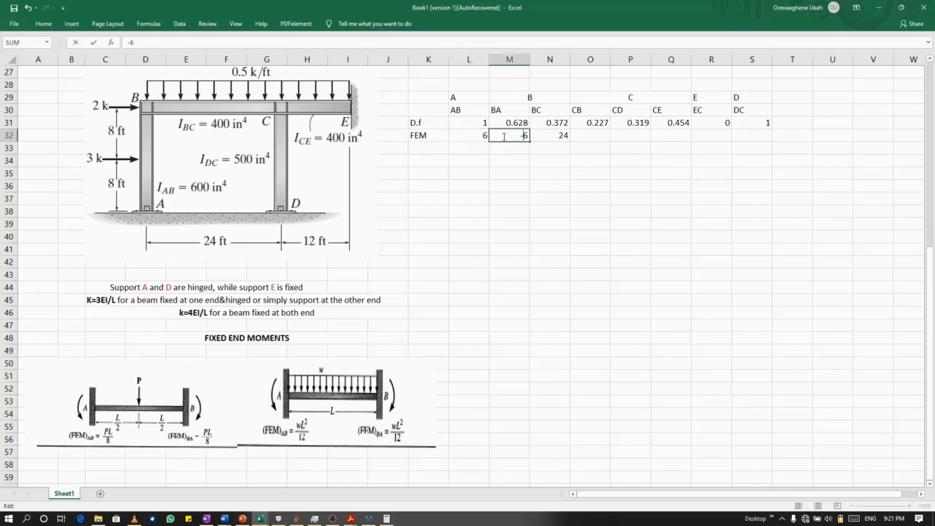
click(594, 138)
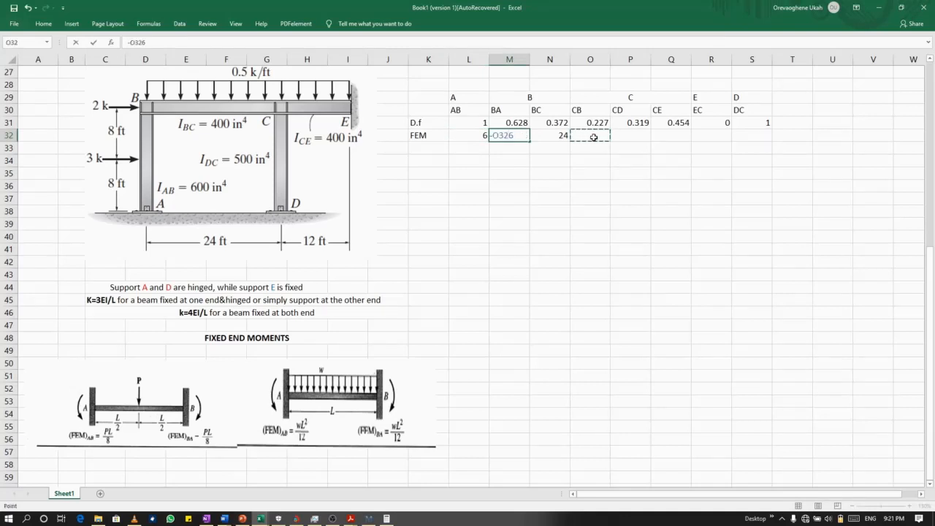
key(Return)
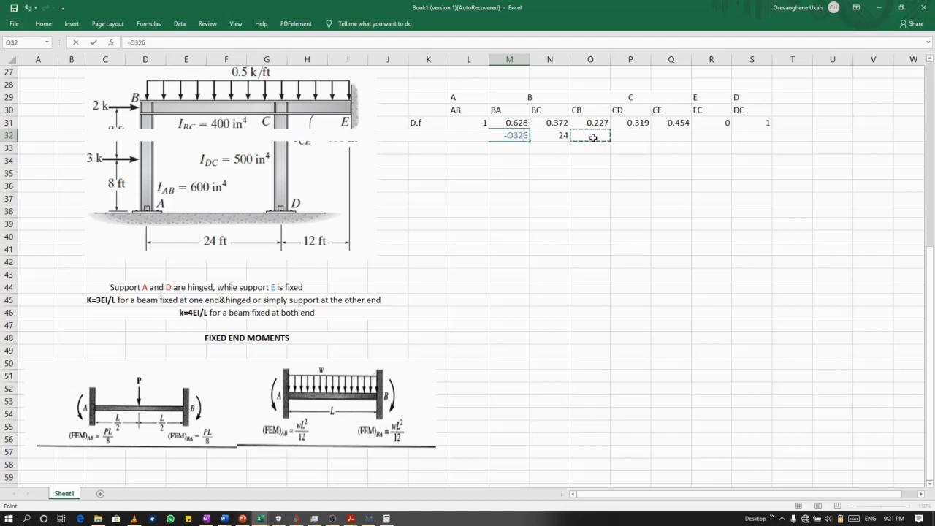
click(521, 146)
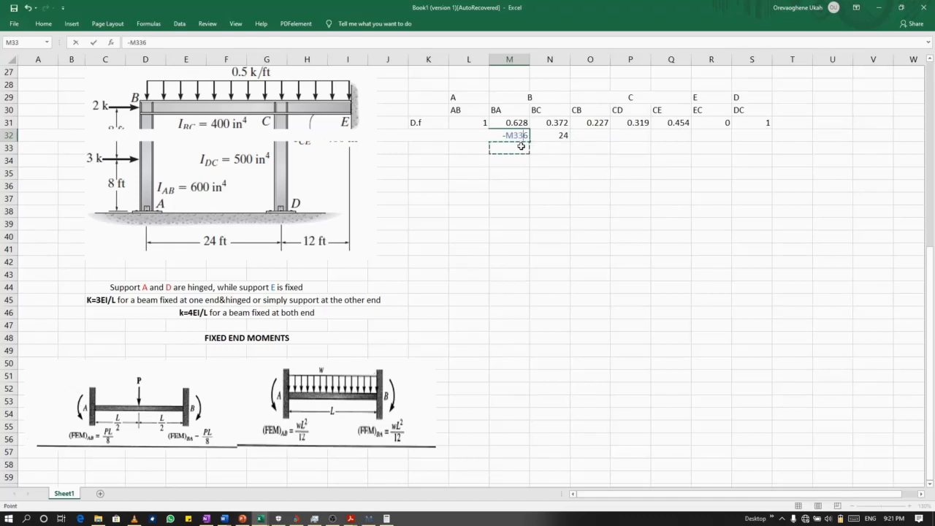
key(BackSpace)
key(BackSpace)
key(BackSpace)
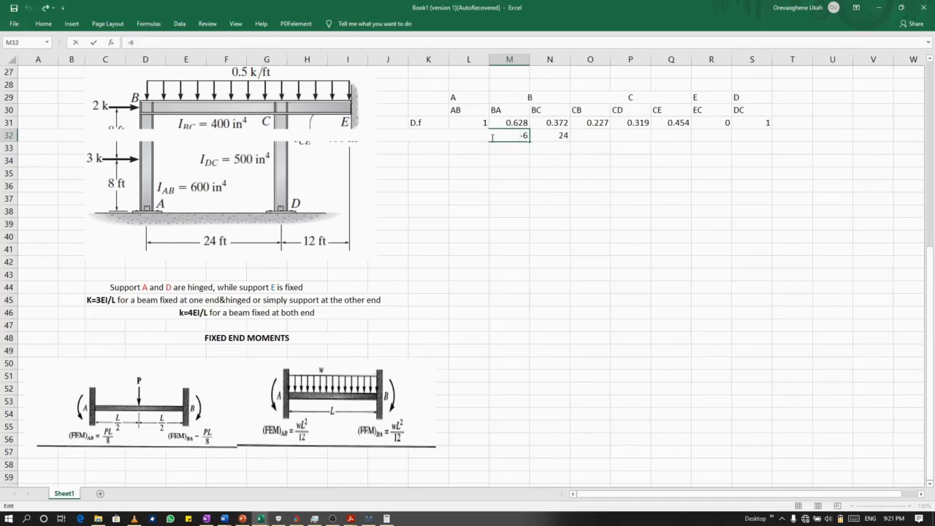
Enter -24 as the CB fixed-end moment in the FEM row.
click(591, 138)
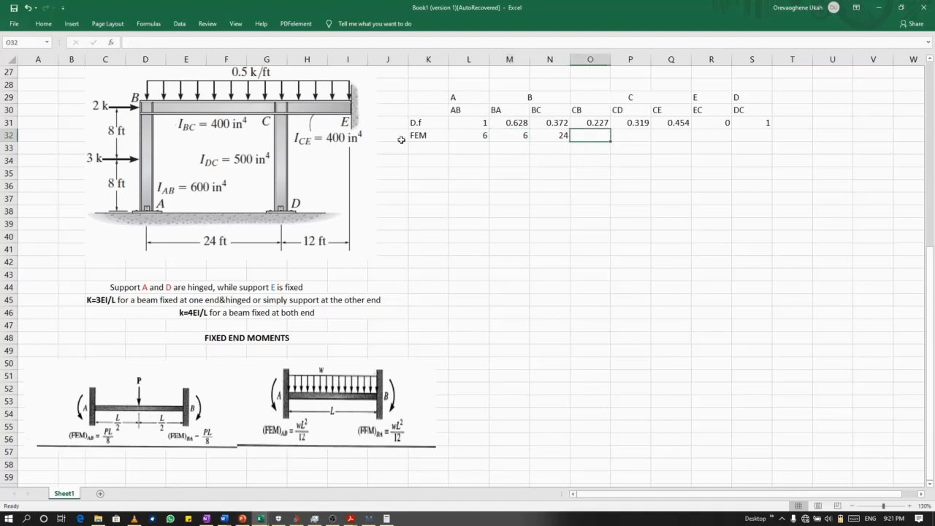
text(-24)
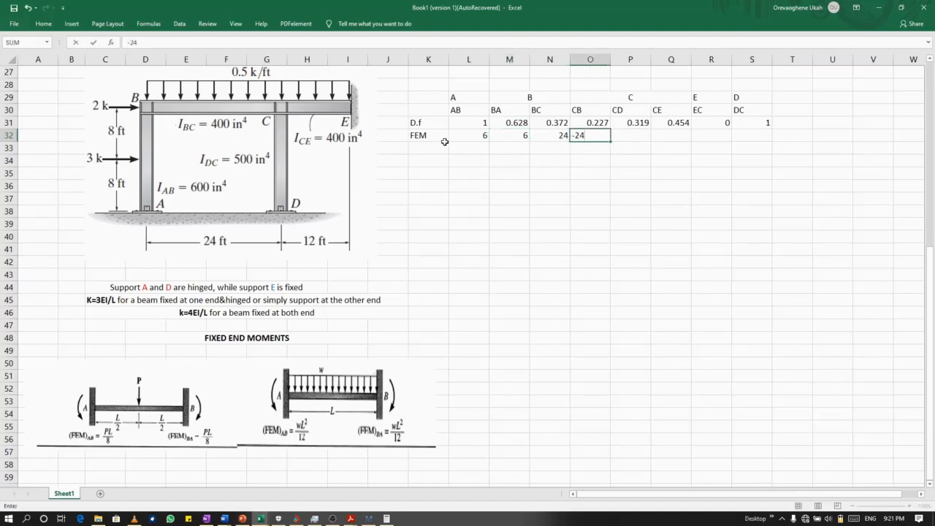
click(631, 134)
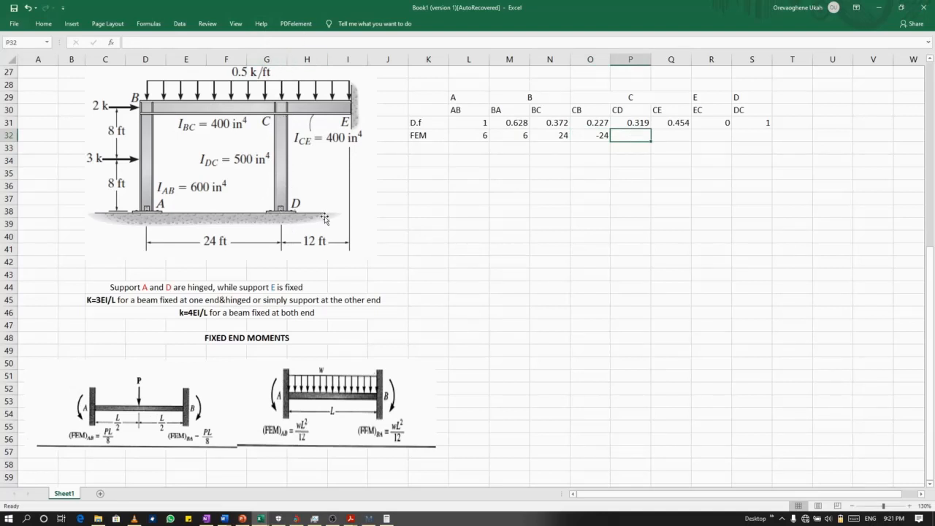
Switch to Mathcad, move its window clear of the frame diagram, and re-evaluate the distributed-load fixed-end moment with a span of 12.
click(674, 141)
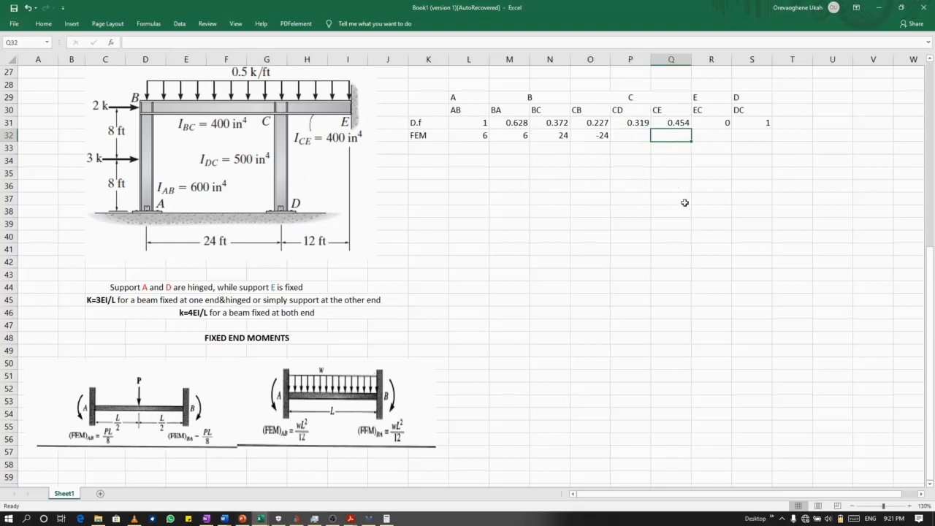
click(370, 519)
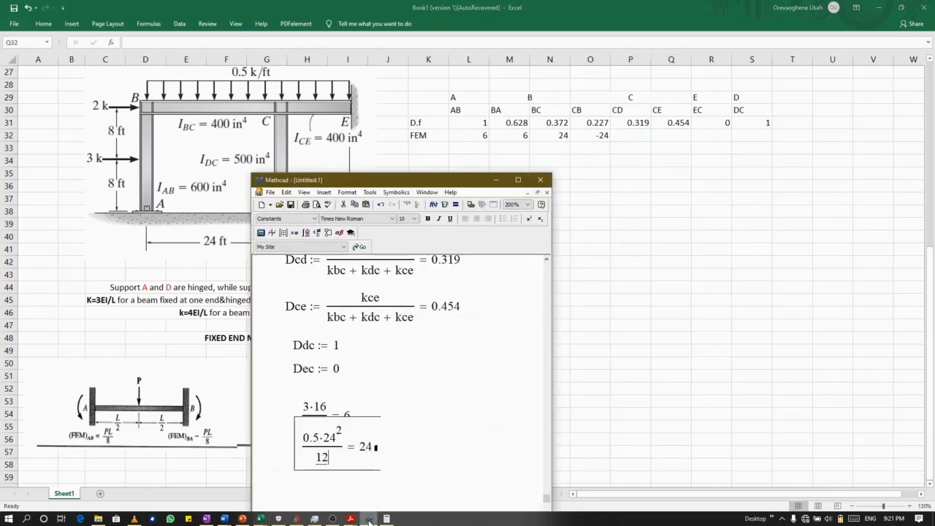
drag(386, 183, 675, 144)
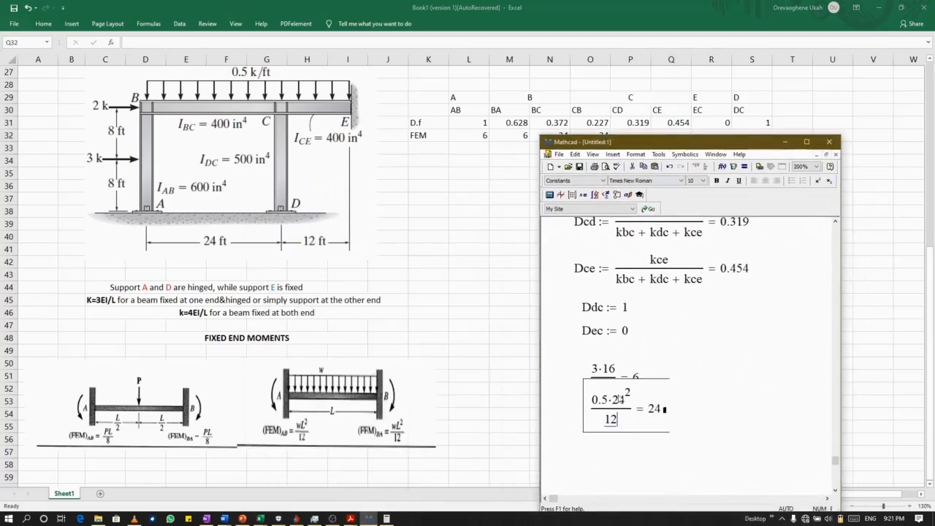
click(622, 402)
key(BackSpace)
key(BackSpace)
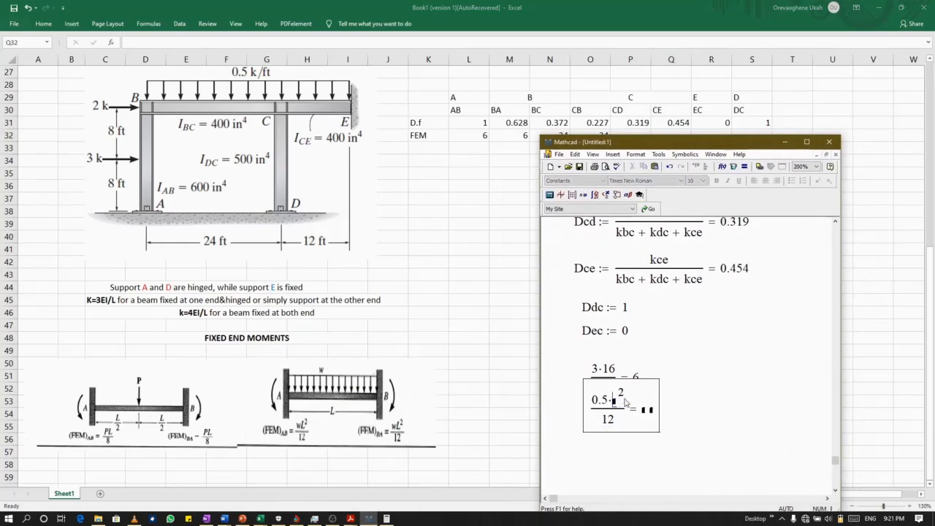
text(12)
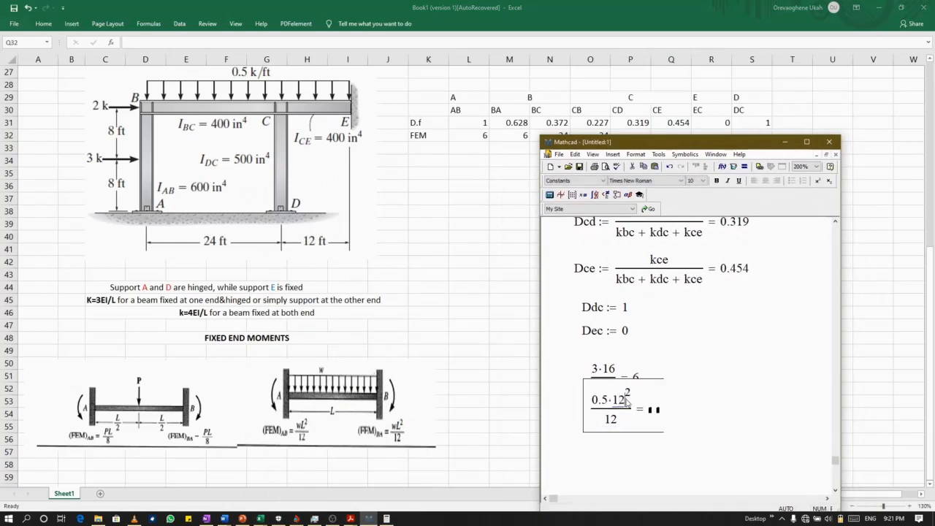
click(682, 443)
Switch to Excel and enter fixed-end moments of 6 for CE and -6 for EC in the FEM row.
click(784, 144)
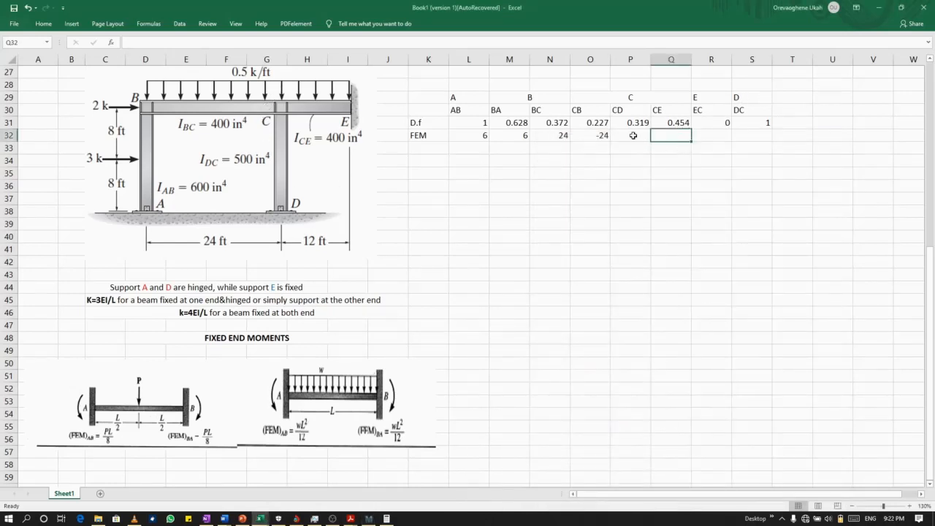
text(6)
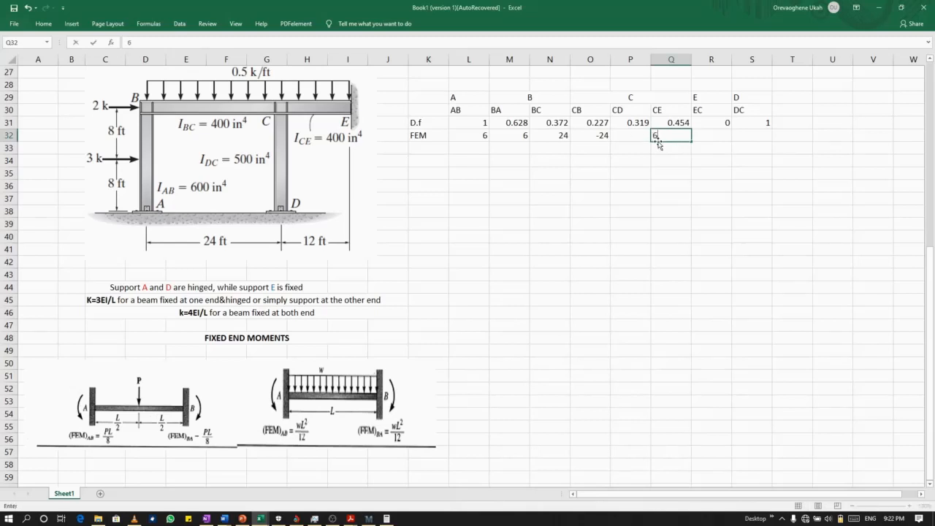
click(725, 135)
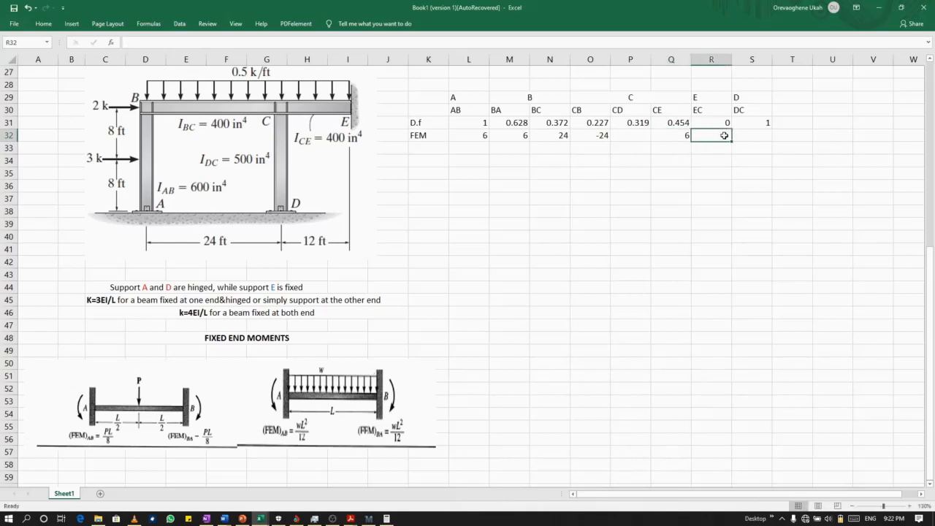
text(-6)
click(755, 151)
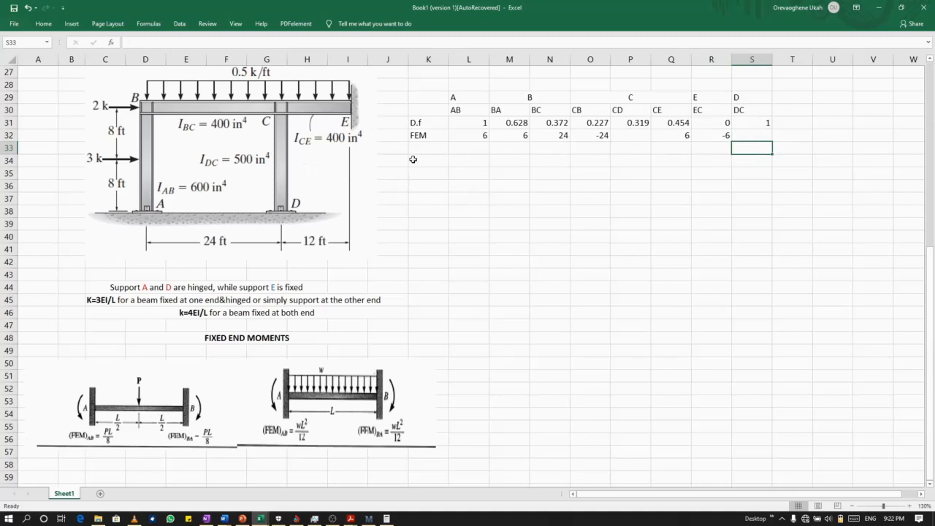
Calculate the AB balancing moment in L33 with the formula =-L32*L31.
click(474, 150)
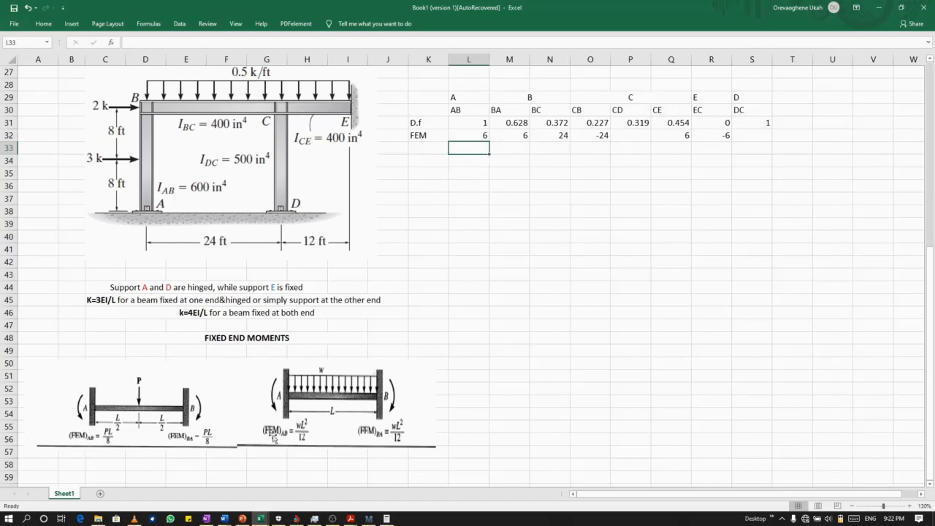
click(498, 149)
click(472, 151)
text(=)
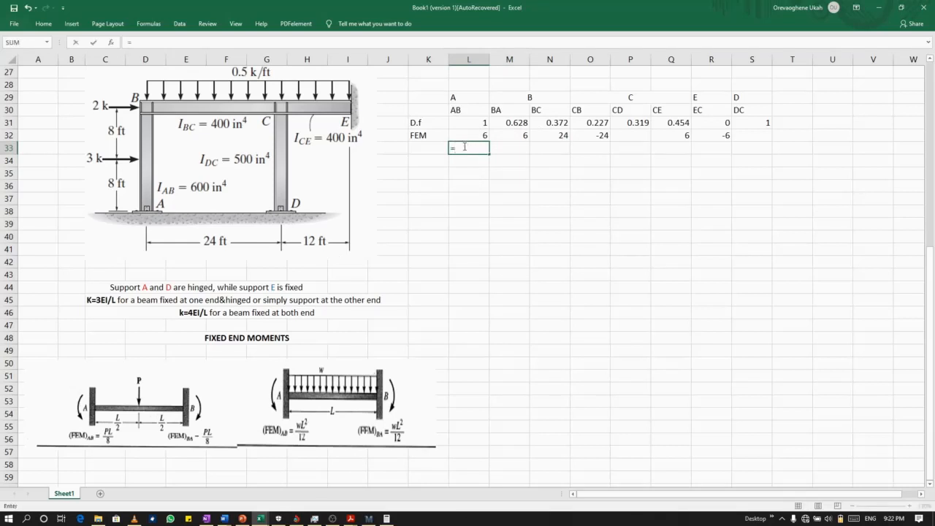
text(-)
click(470, 136)
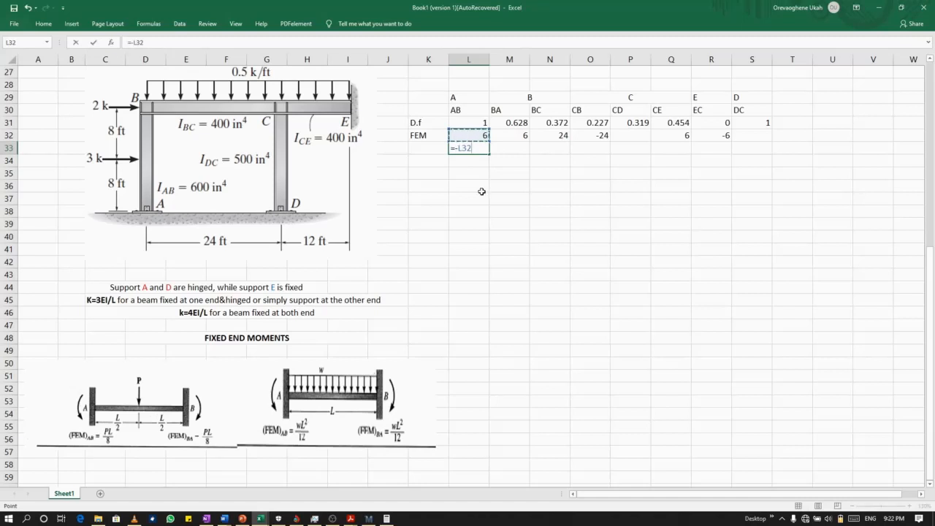
text(*)
click(467, 124)
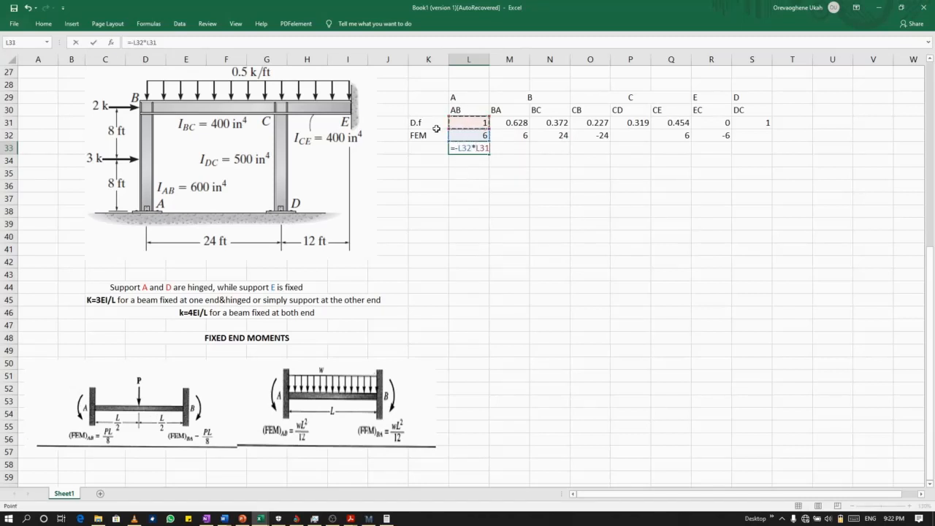
key(Return)
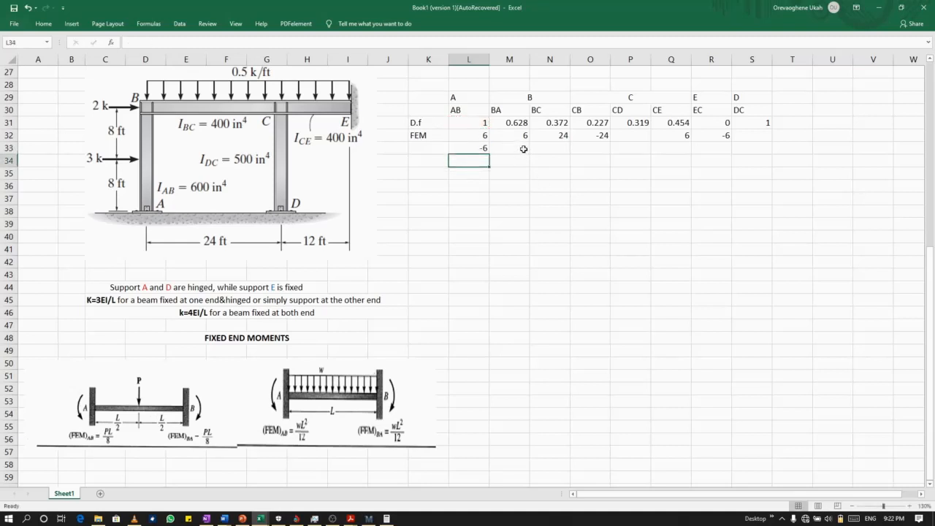
Calculate the BA balancing moment in M33 as the negative sum of M32 and N32 multiplied by the distribution factor in M31.
click(523, 147)
text(=-()
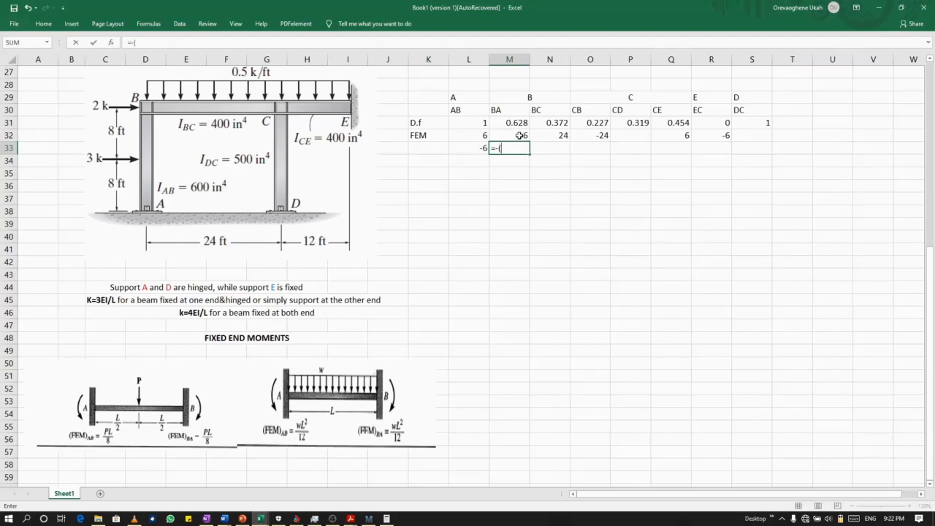
click(519, 136)
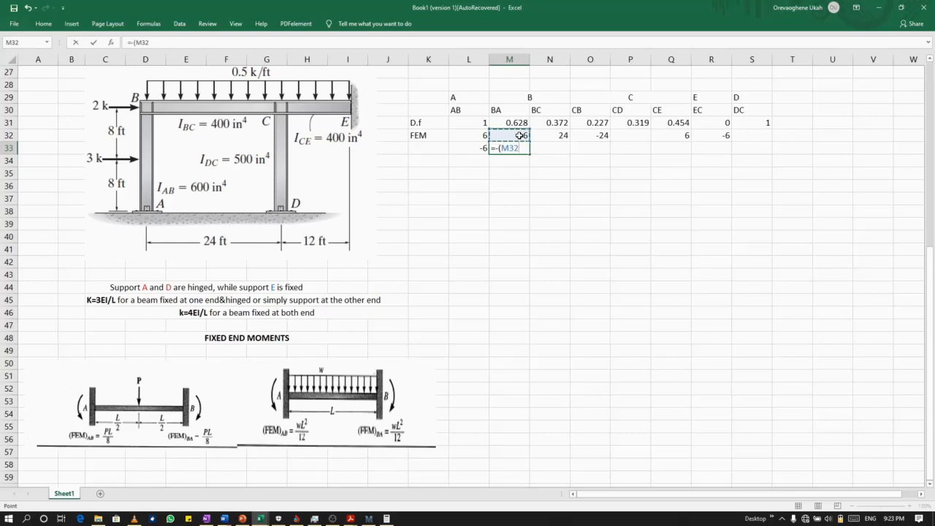
text(+)
click(560, 136)
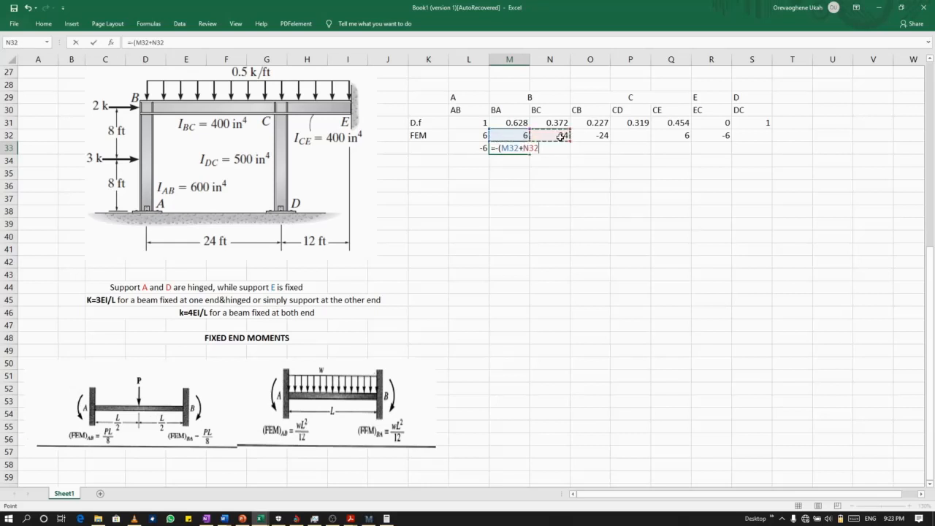
text()*)
click(520, 123)
key(Return)
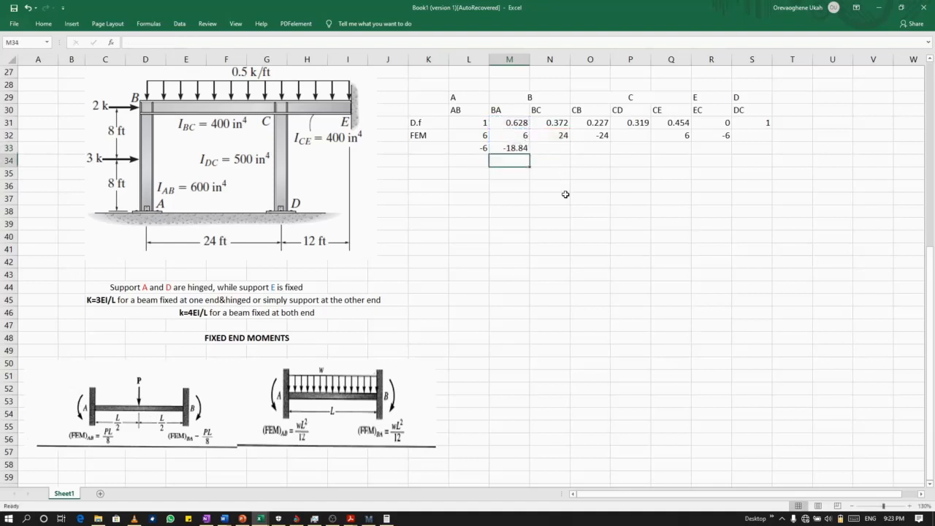
click(549, 149)
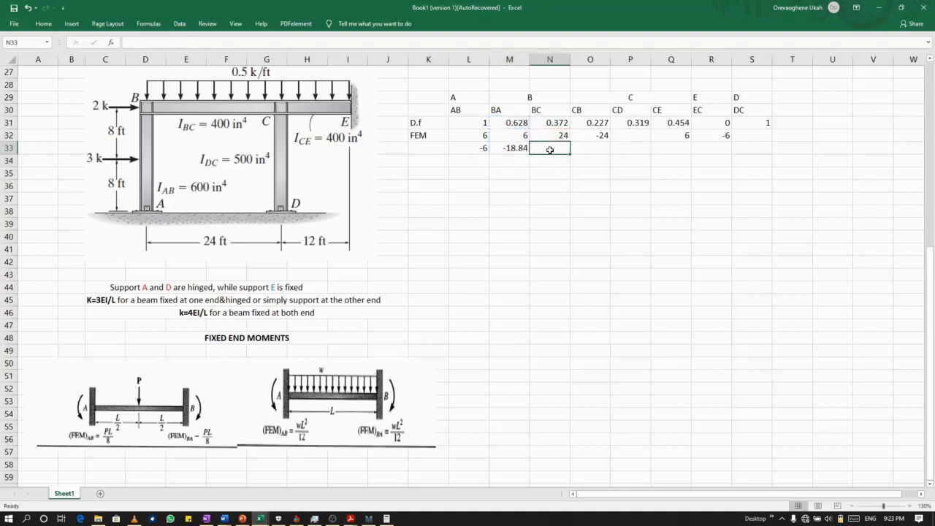
text(=)
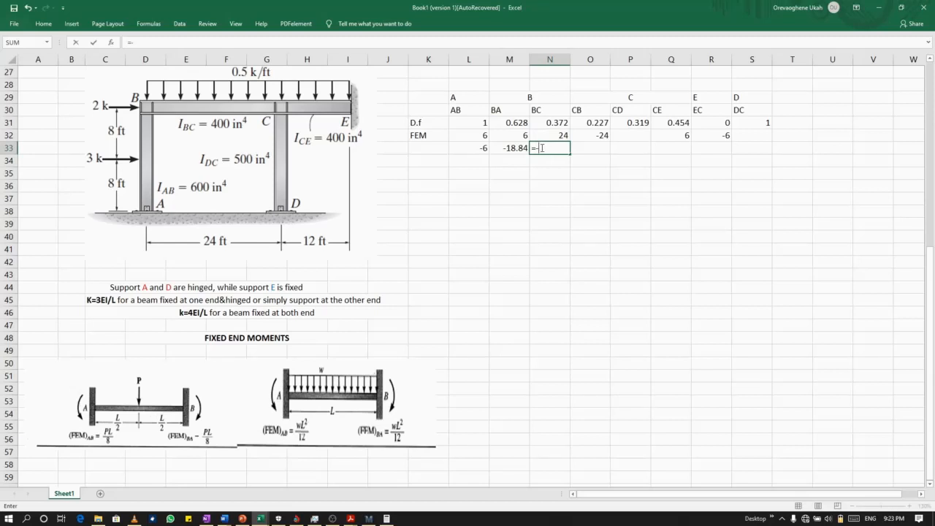
text(-()
click(504, 135)
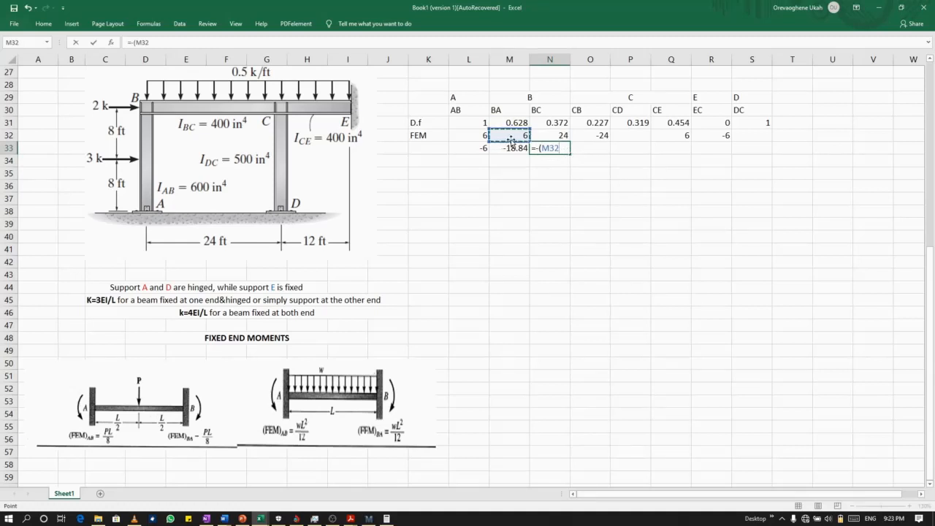
key(BackSpace)
key(ctrl+z)
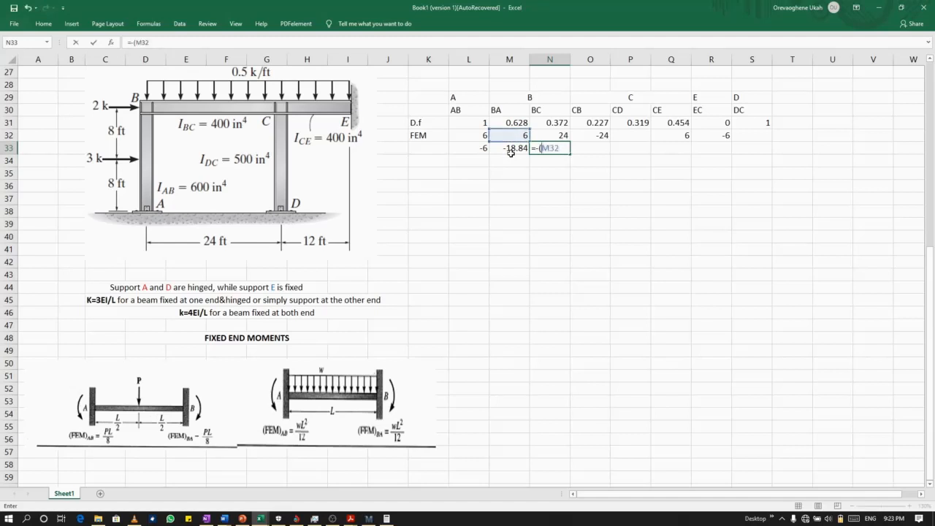
key(BackSpace)
key(BackSpace)
key(BackSpace)
click(514, 135)
key(BackSpace)
key(BackSpace)
key(BackSpace)
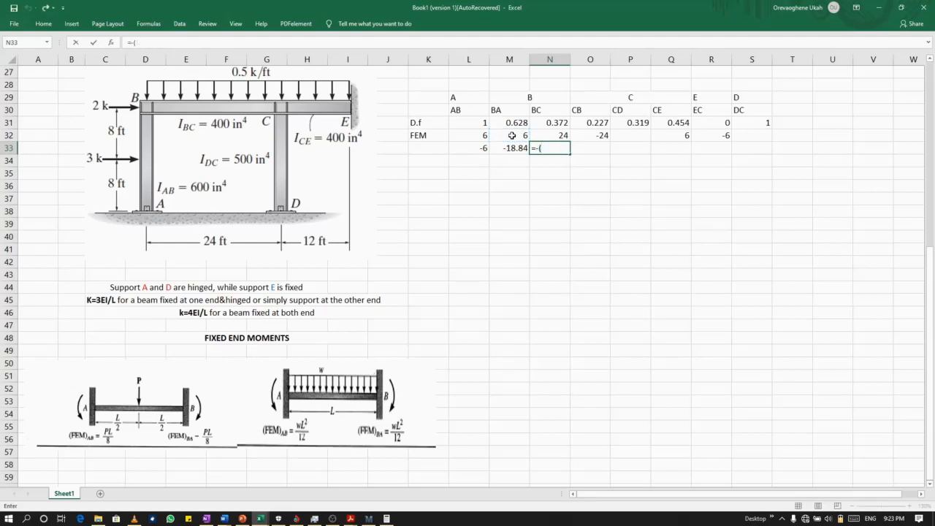
key(Escape)
click(515, 137)
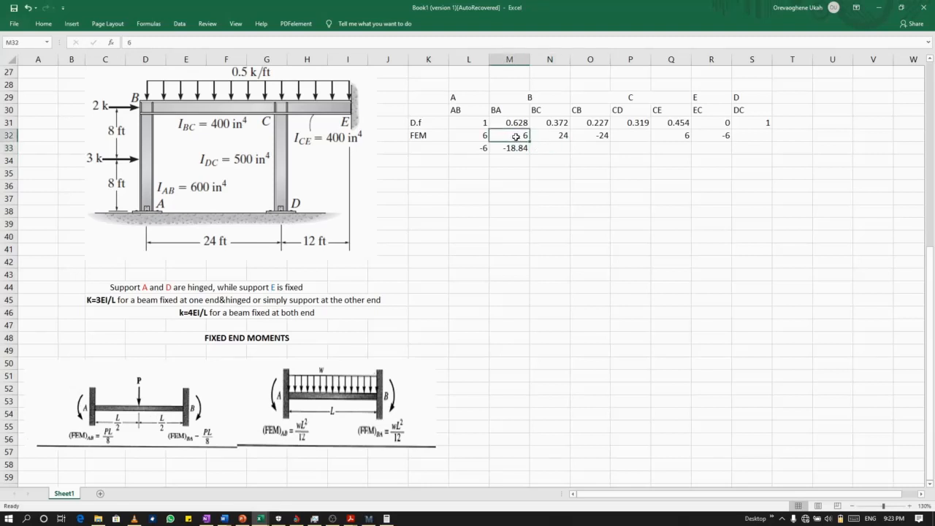
double_click(516, 137)
text(-)
click(538, 159)
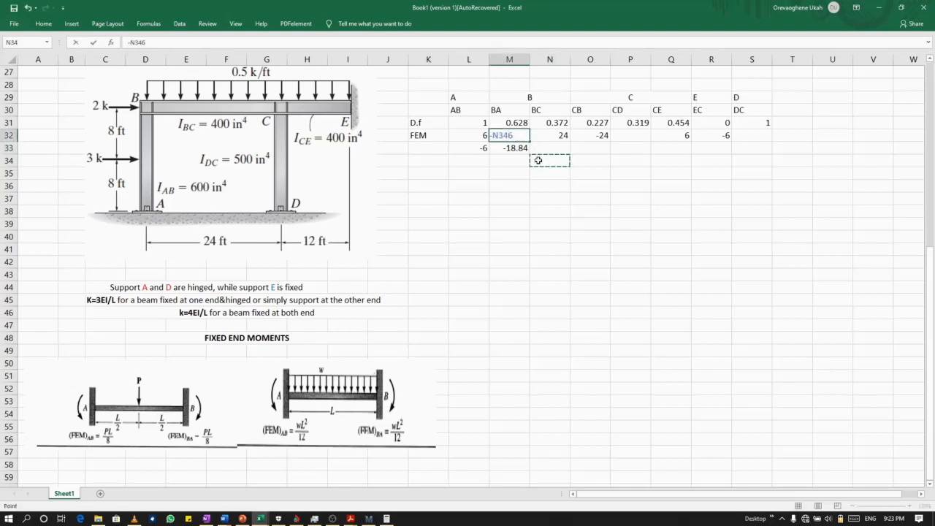
key(BackSpace)
key(BackSpace)
key(BackSpace)
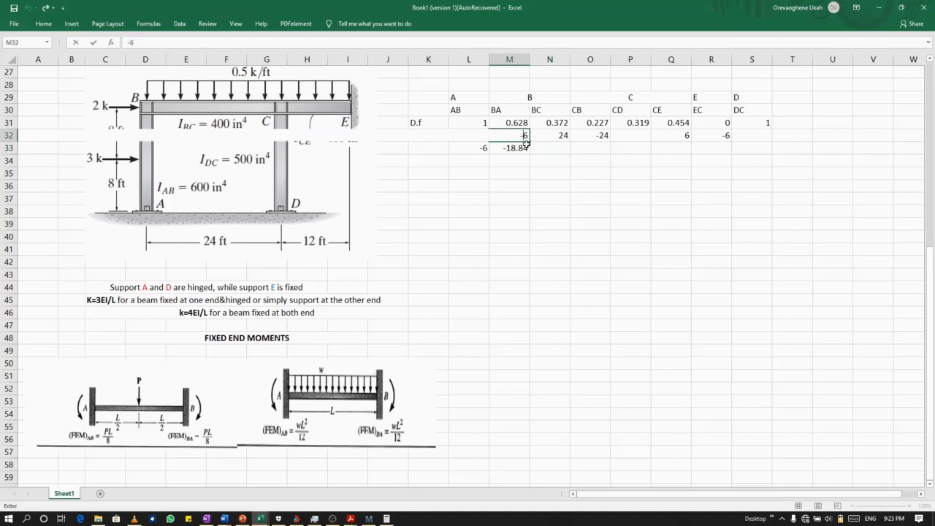
key(Escape)
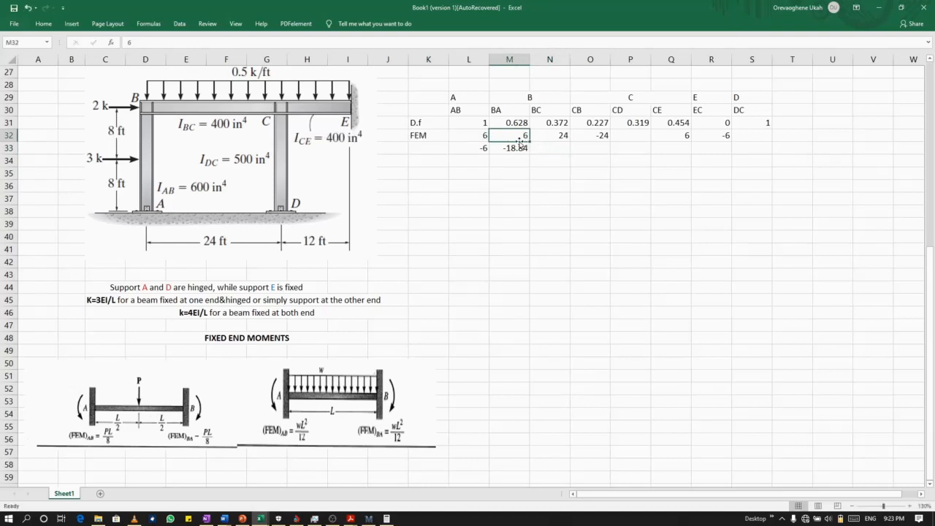
click(555, 149)
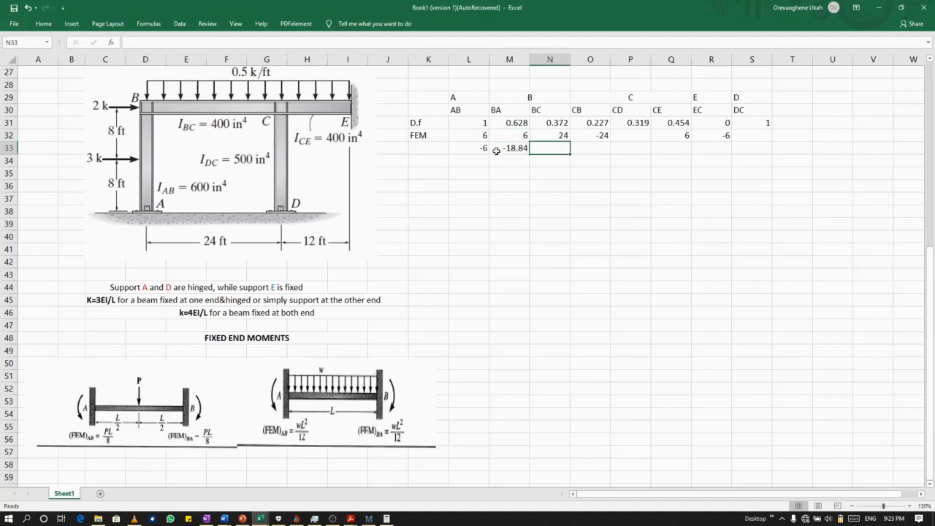
Correct the BA fixed-end moment in M32 to -6 and inspect the balancing formula in M33.
click(517, 139)
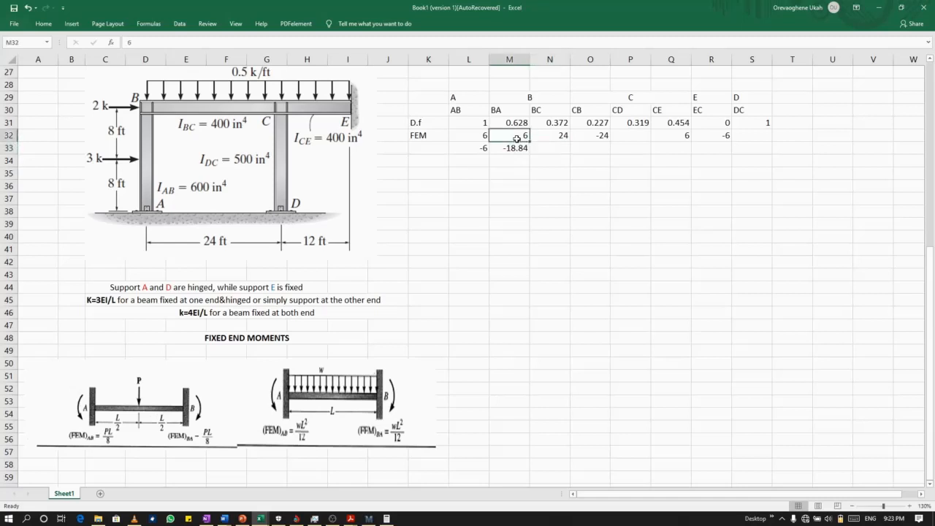
double_click(517, 139)
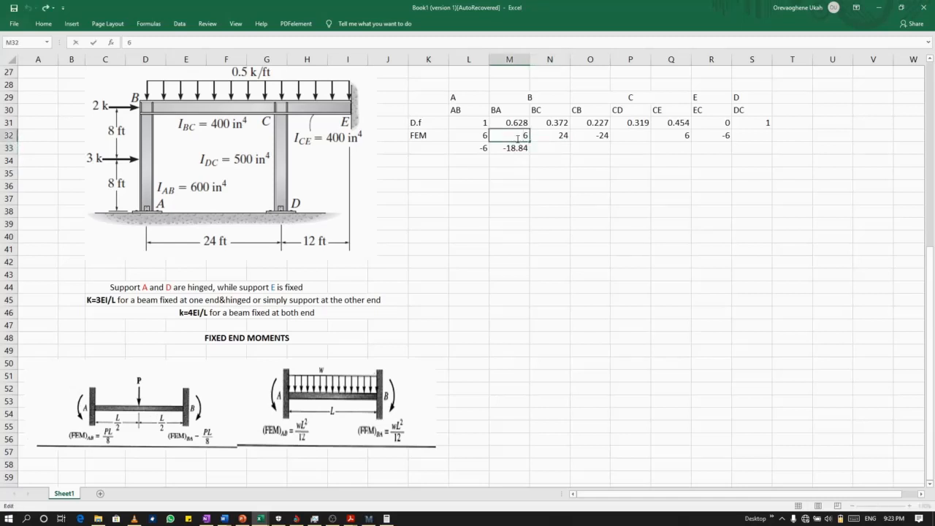
text(-)
key(Return)
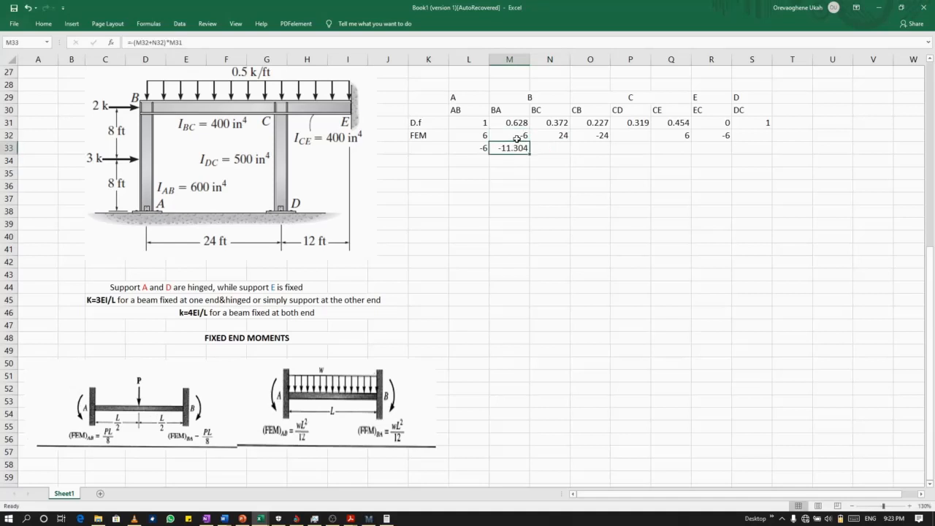
click(553, 148)
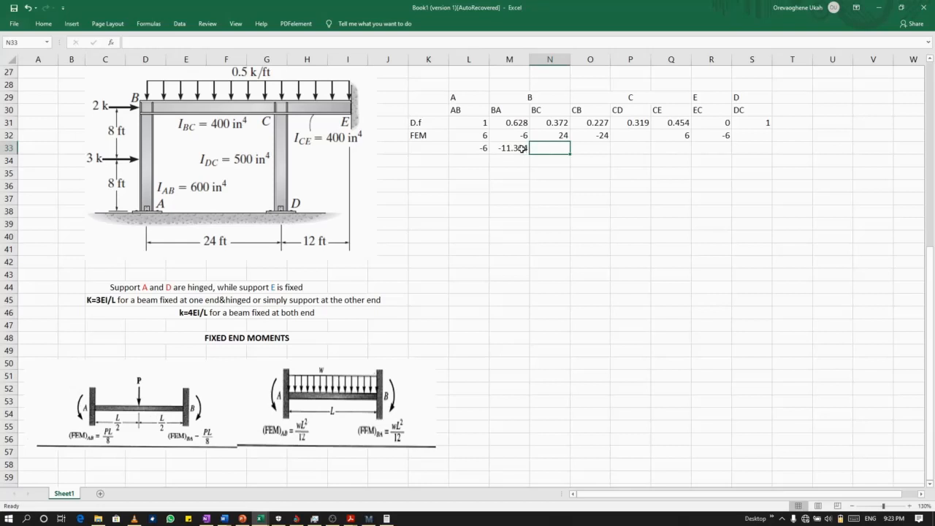
click(520, 148)
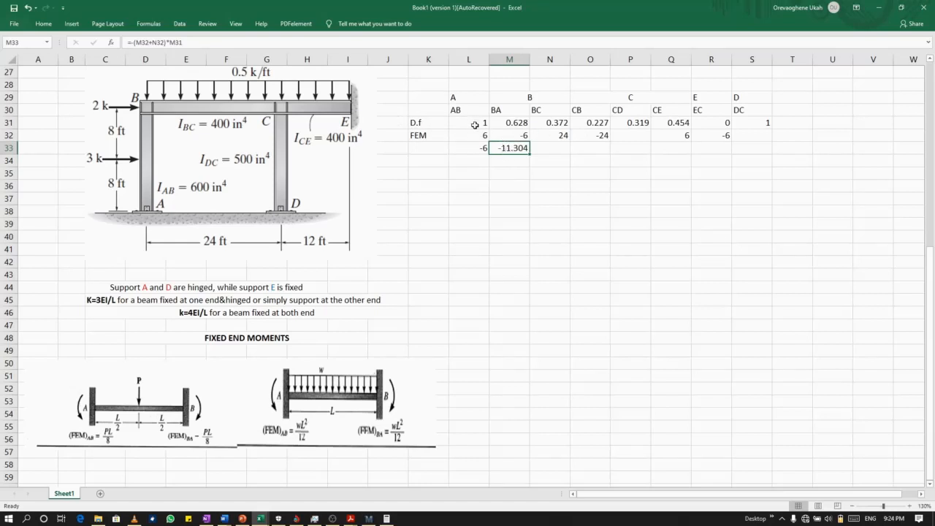
Calculate the BC balancing moment in N33 with the formula =-(M32+N32)*N31.
click(545, 148)
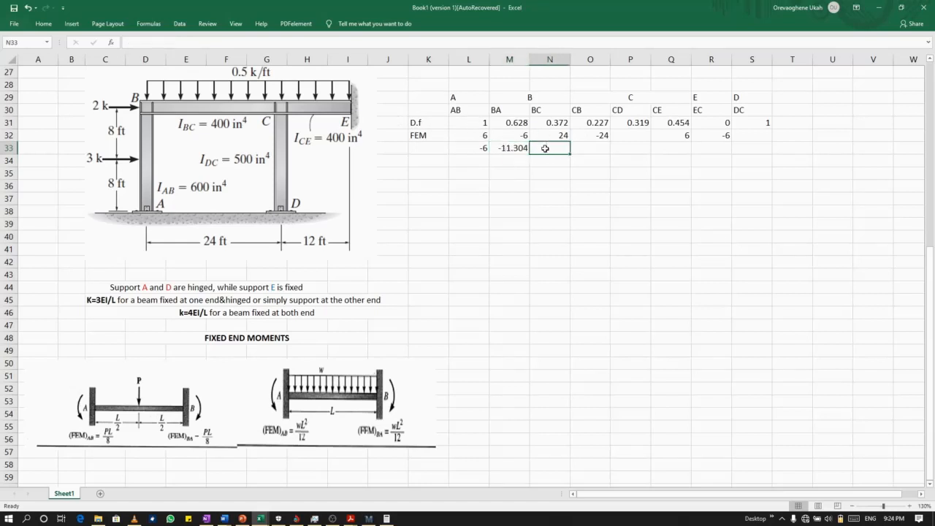
text(=-()
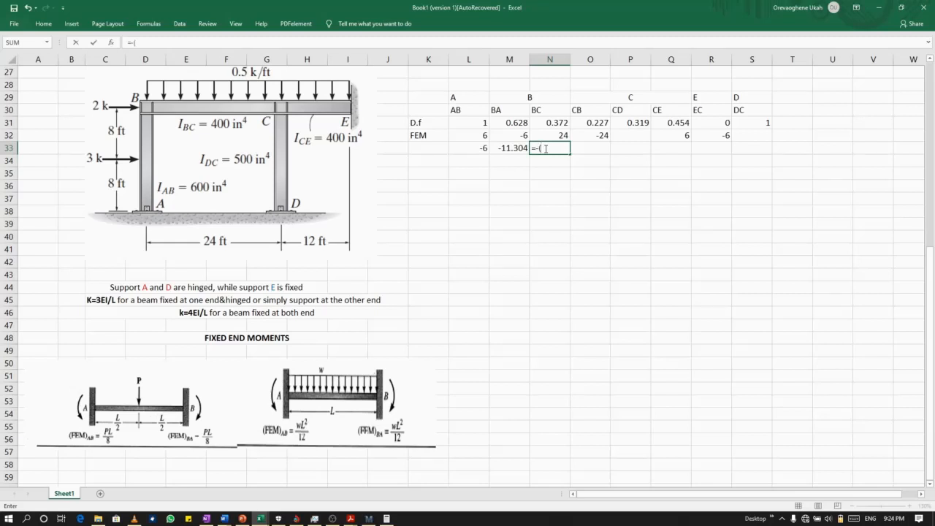
click(516, 135)
text(+)
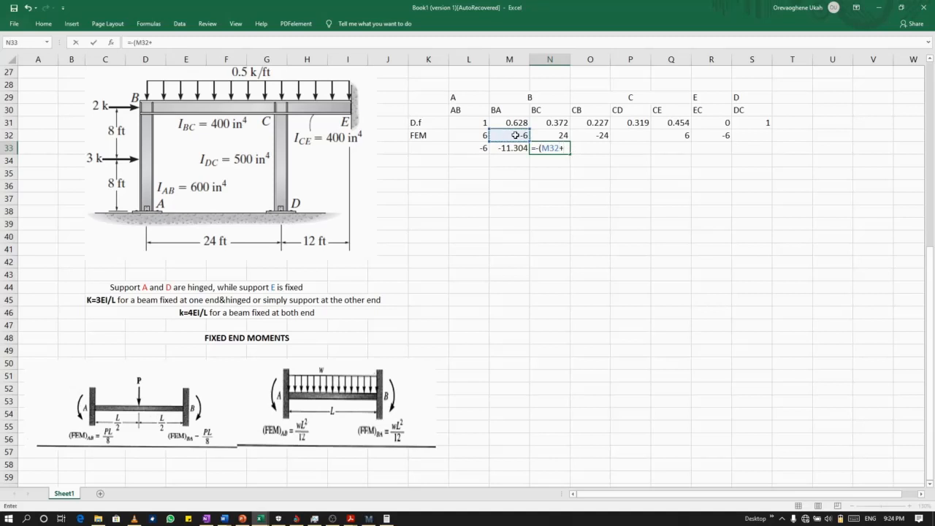
click(557, 136)
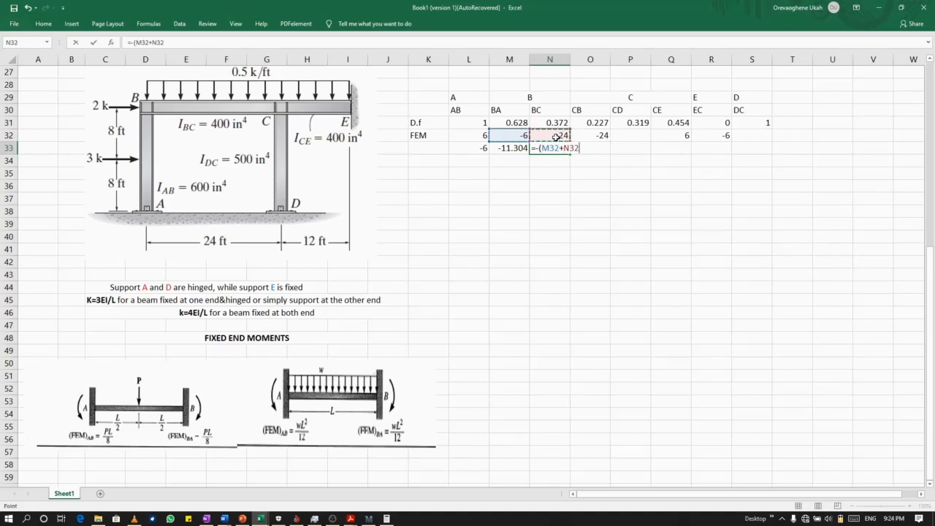
text()*)
click(560, 123)
key(Return)
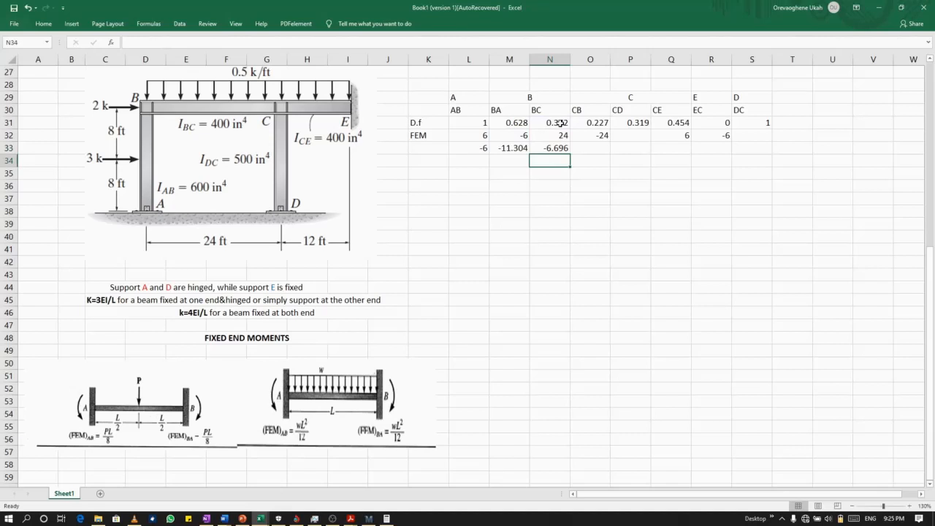
Calculate the CB balancing moment in O33 with the formula =-(O32+Q32)*O31.
right_click(590, 151)
click(580, 150)
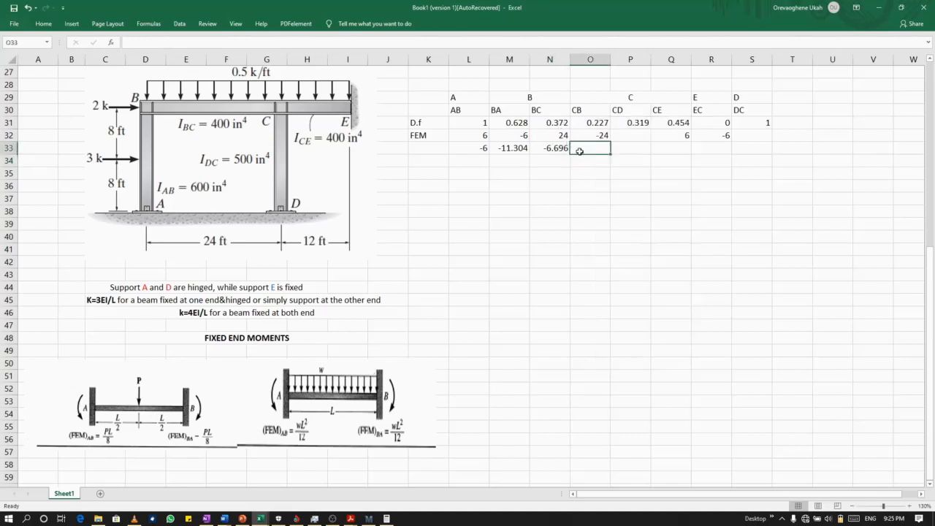
text(=-()
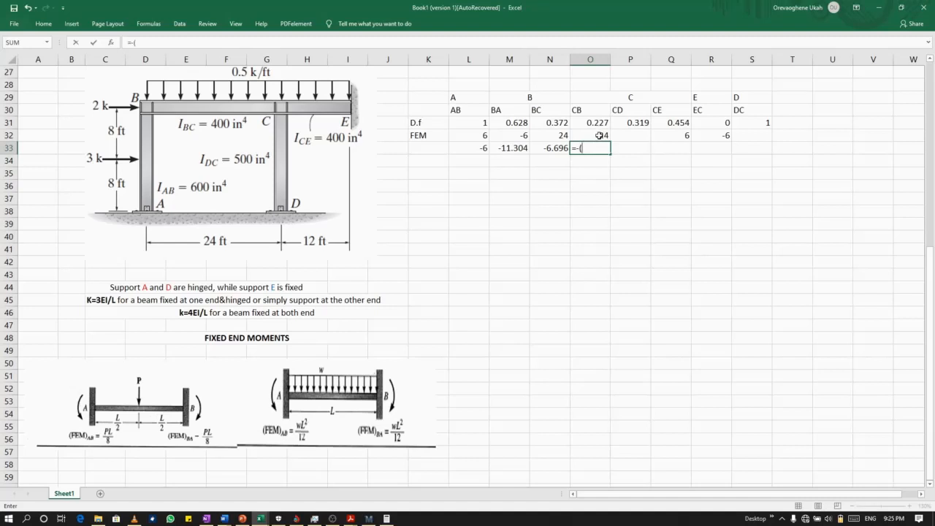
click(599, 136)
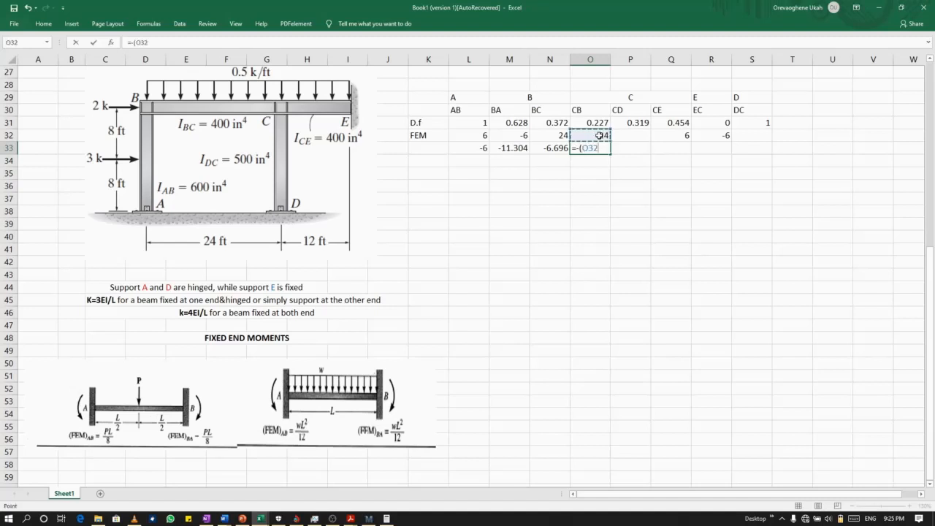
text(+)
click(681, 135)
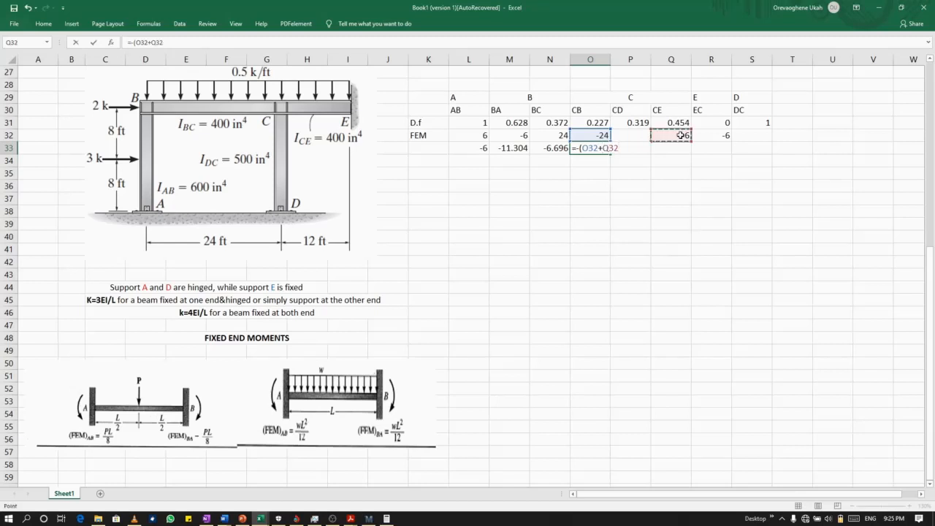
text())
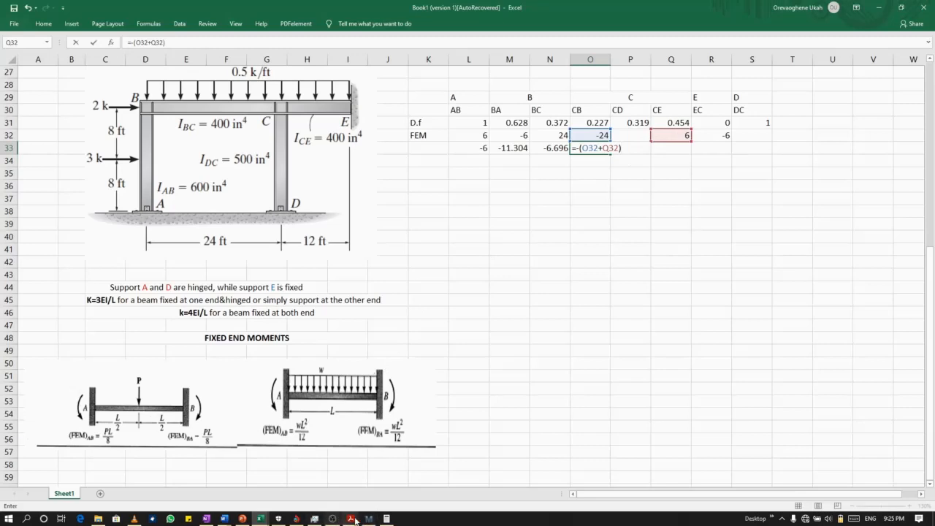
click(328, 520)
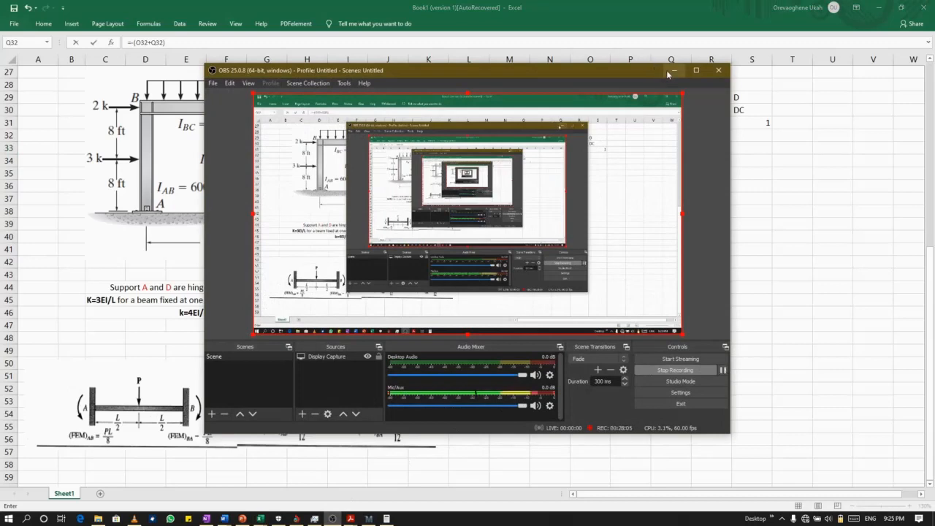
click(672, 71)
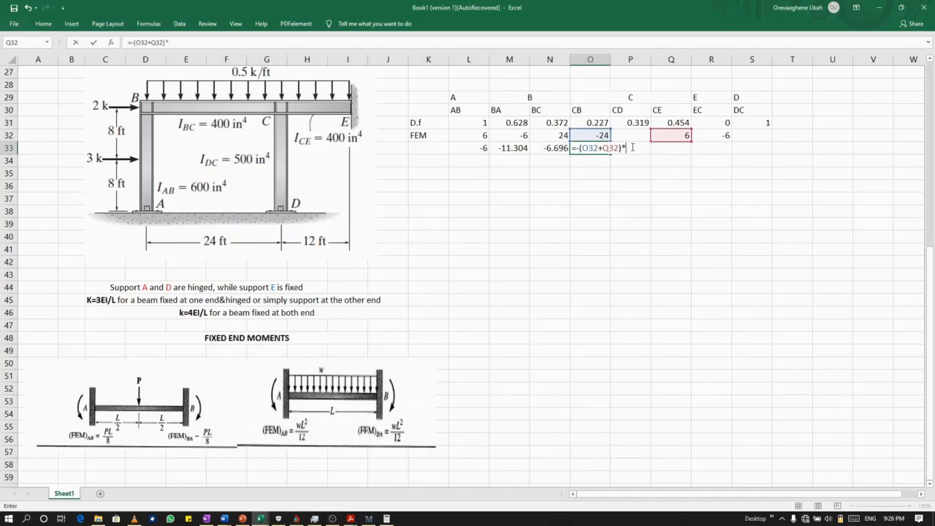
click(591, 123)
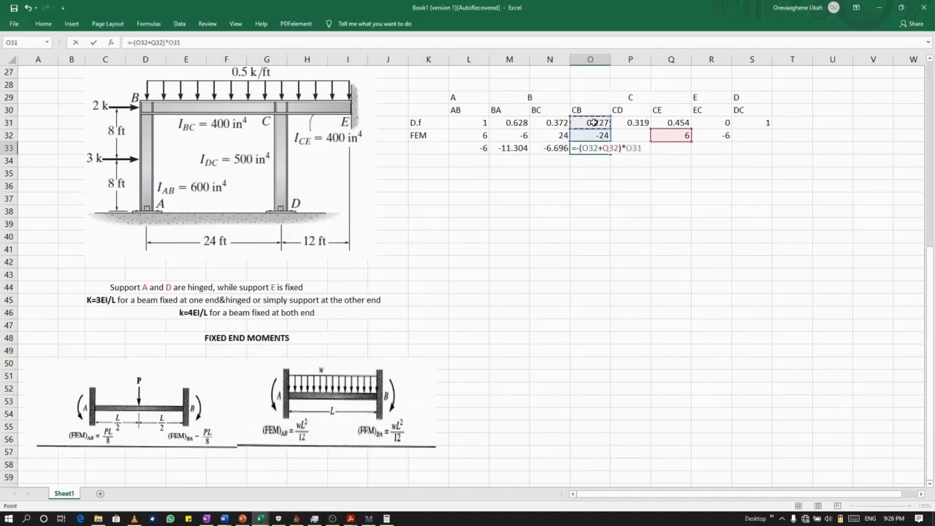
key(Return)
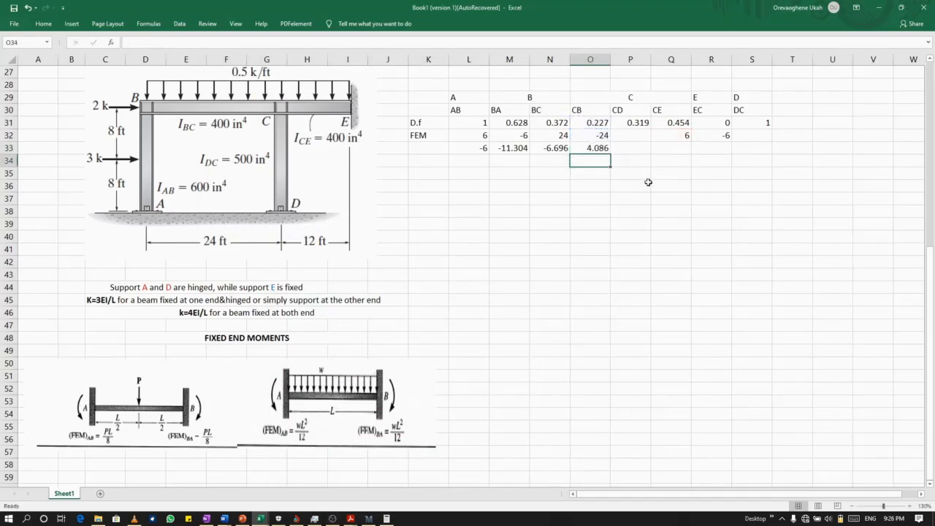
Calculate the CD balancing moment in P33 as the negative sum of O32 and Q32 multiplied by the distribution factor in P31.
click(630, 149)
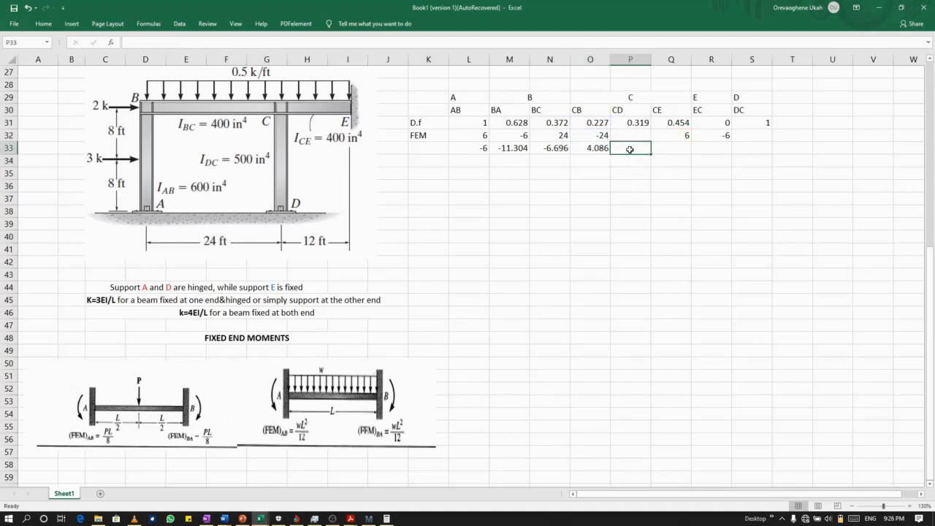
text(=-()
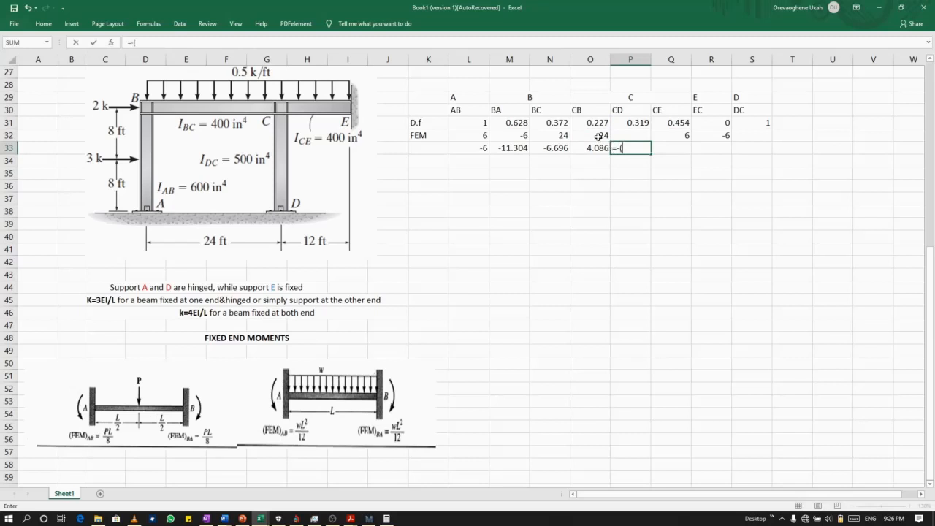
click(599, 136)
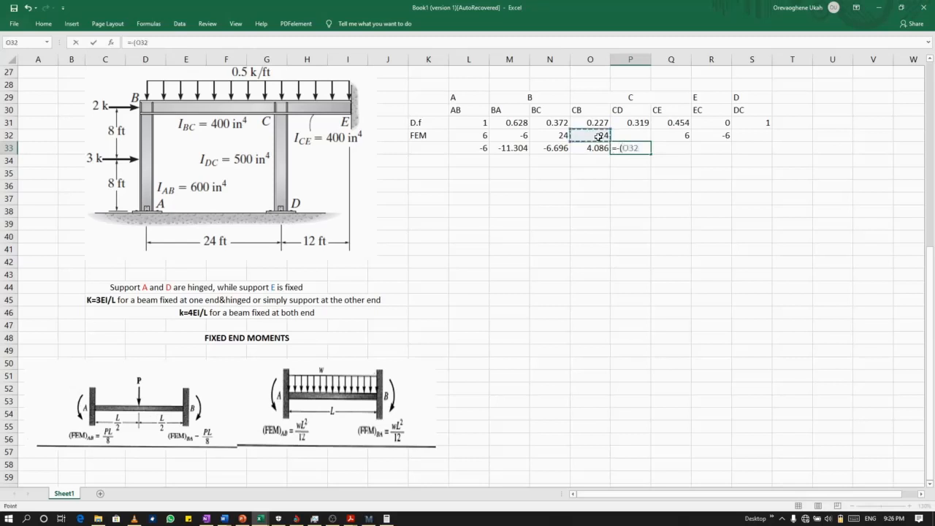
text(+)
click(687, 136)
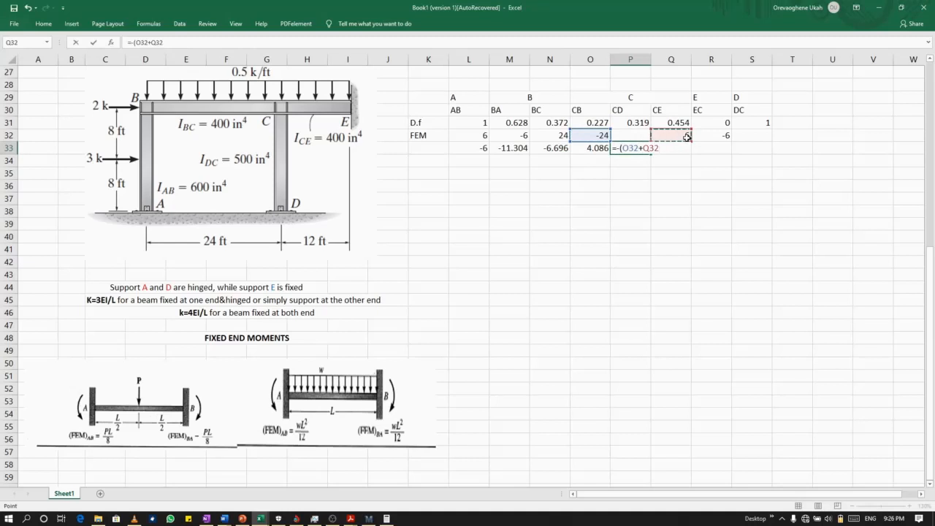
text()*)
click(638, 124)
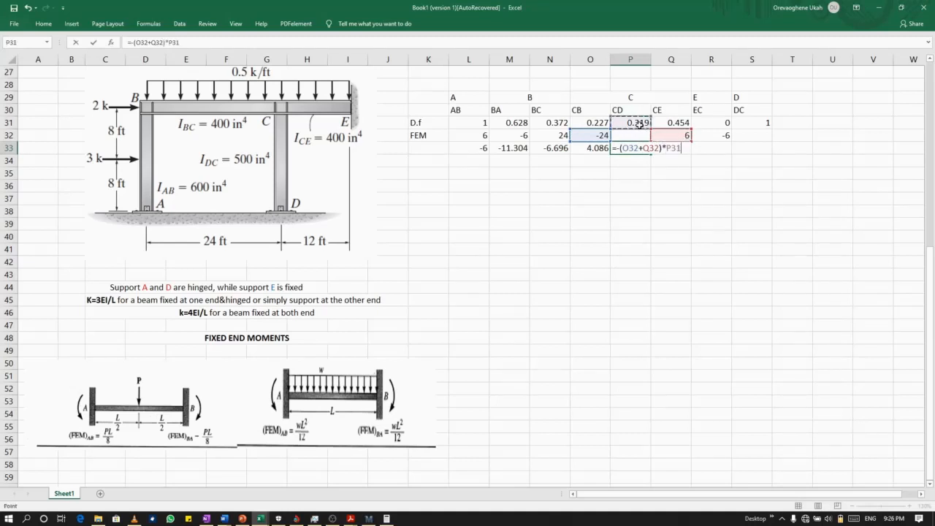
key(Return)
Calculate the CE balancing moment in Q33 with the formula =-(O32+Q32)*Q31.
click(666, 150)
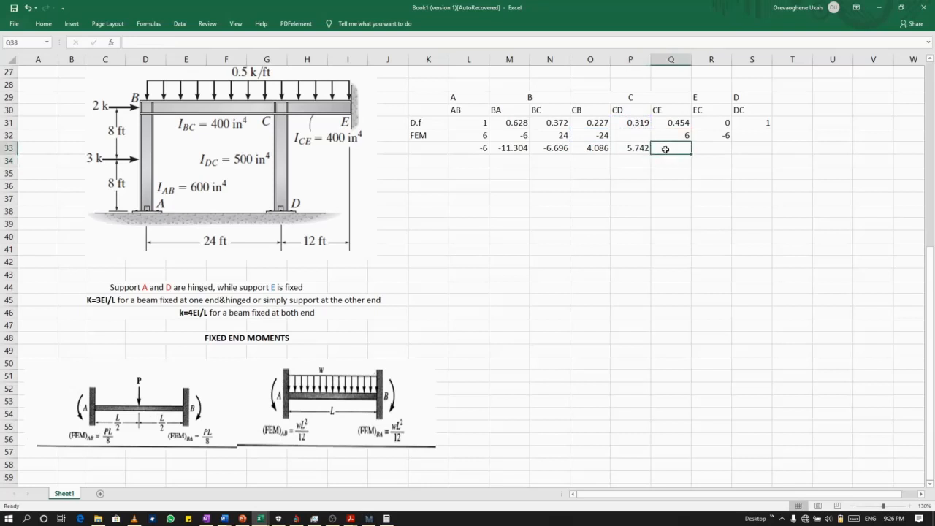
text(=()
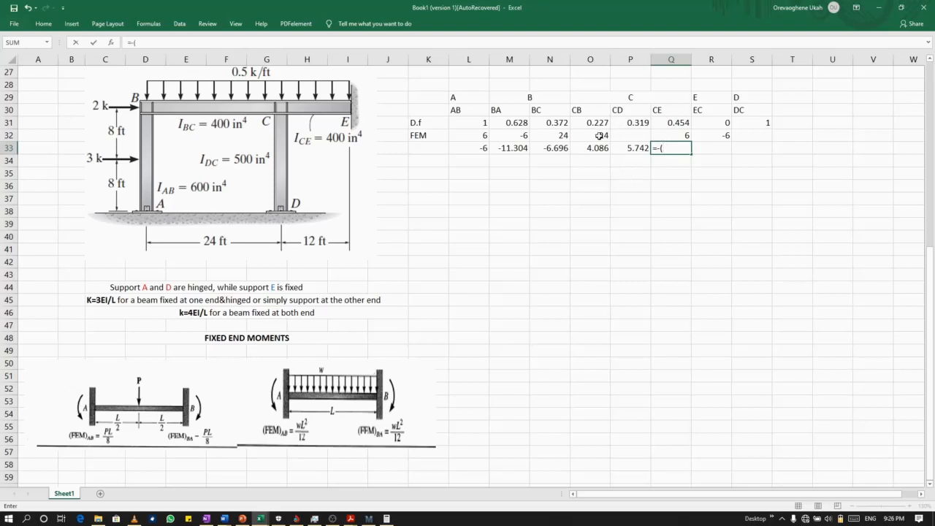
click(603, 136)
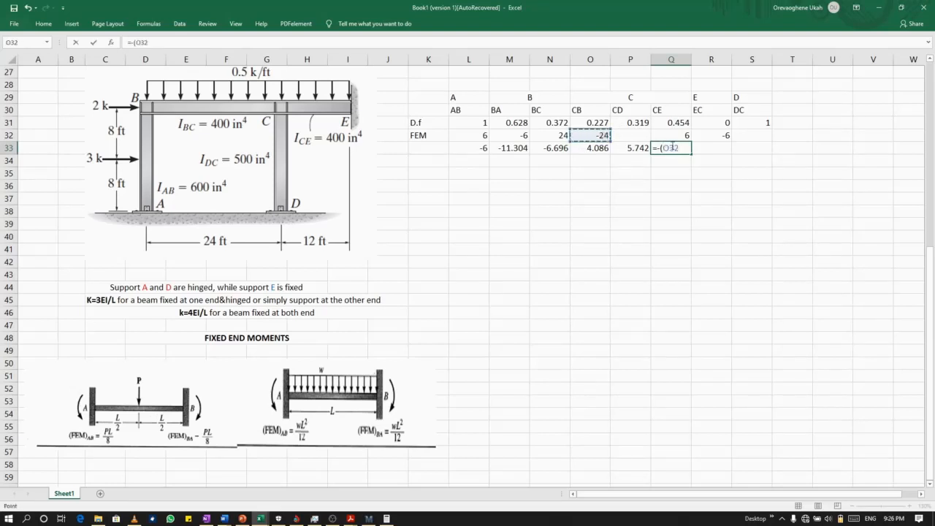
text(+)
click(681, 136)
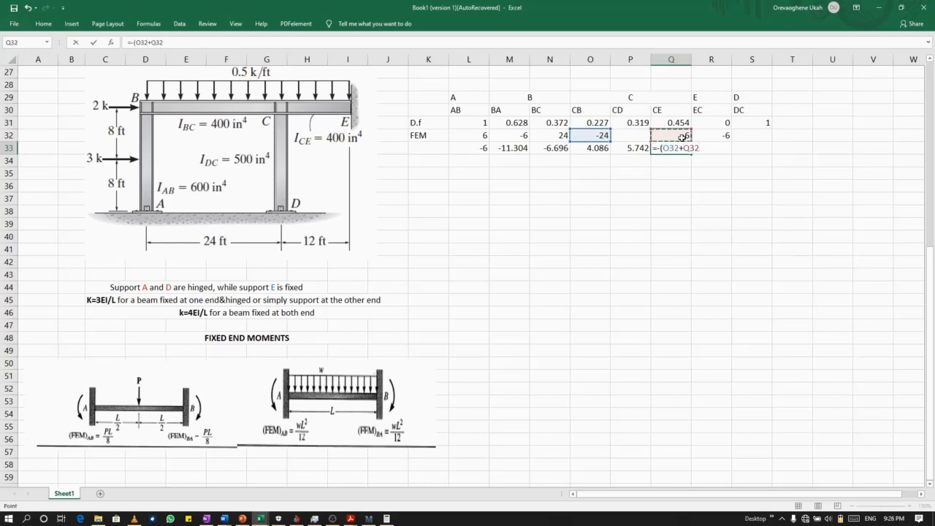
text()*)
click(660, 123)
key(Return)
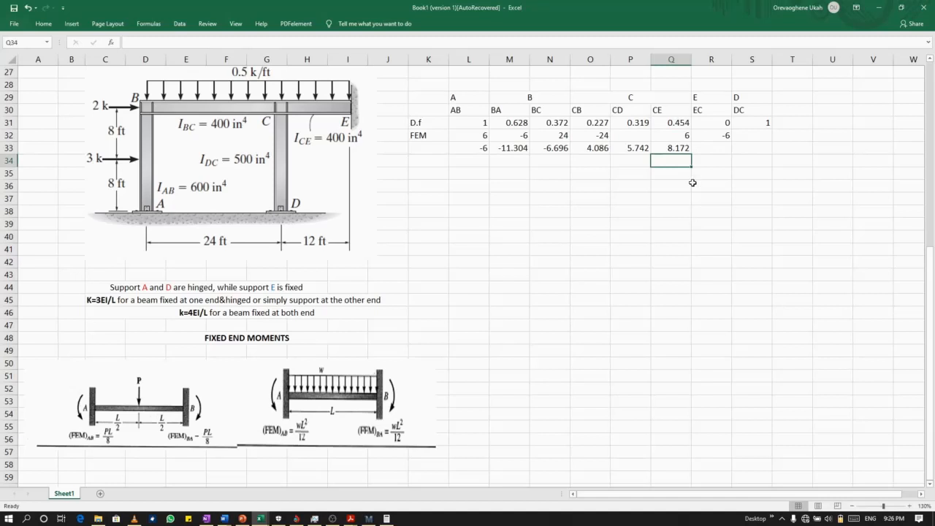
Calculate the EC balancing moment in R33 with the formula =-R32*R31.
click(715, 151)
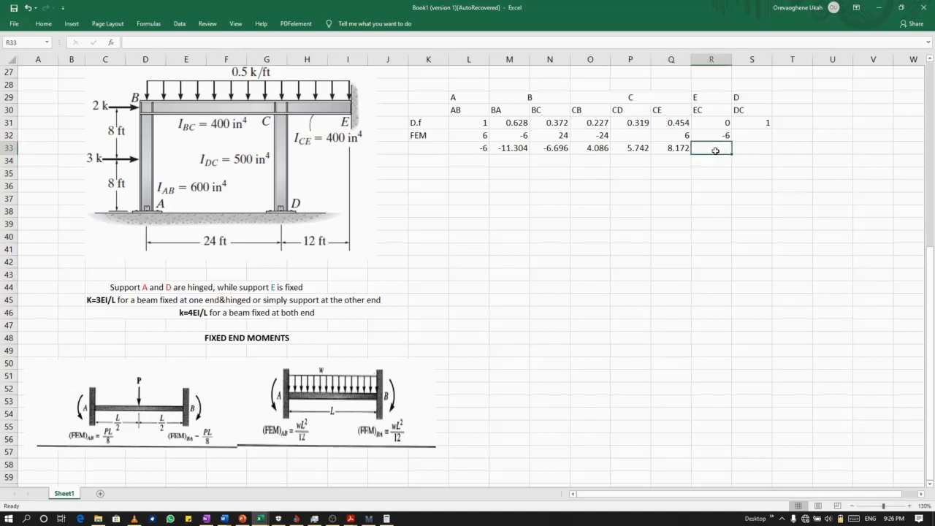
text(=)
text(-)
click(722, 136)
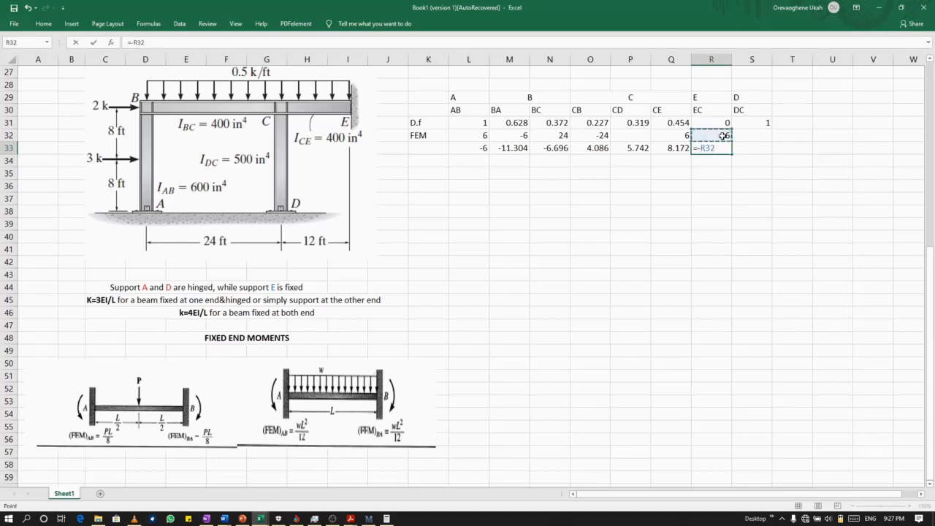
text(*)
click(718, 122)
key(Return)
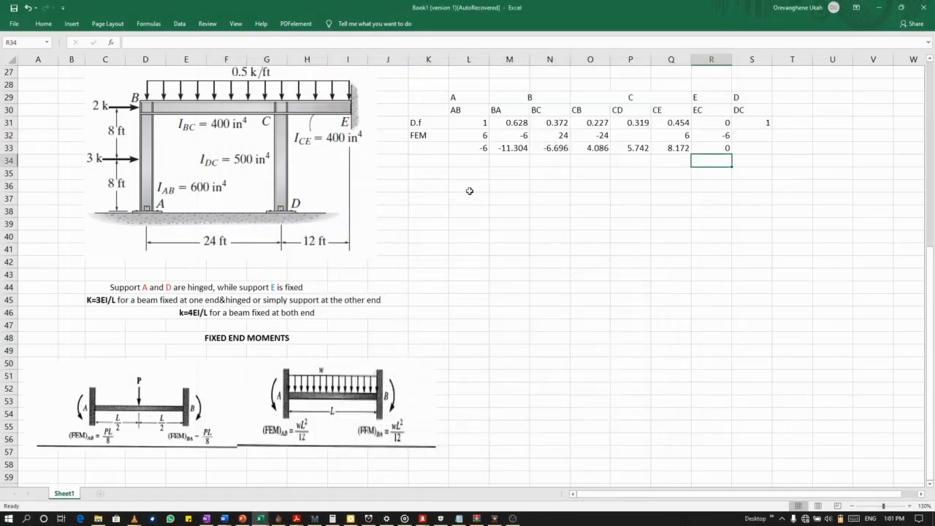
Carry over half of the AB balancing moment to BA in M34 with the formula =L33/2.
click(479, 151)
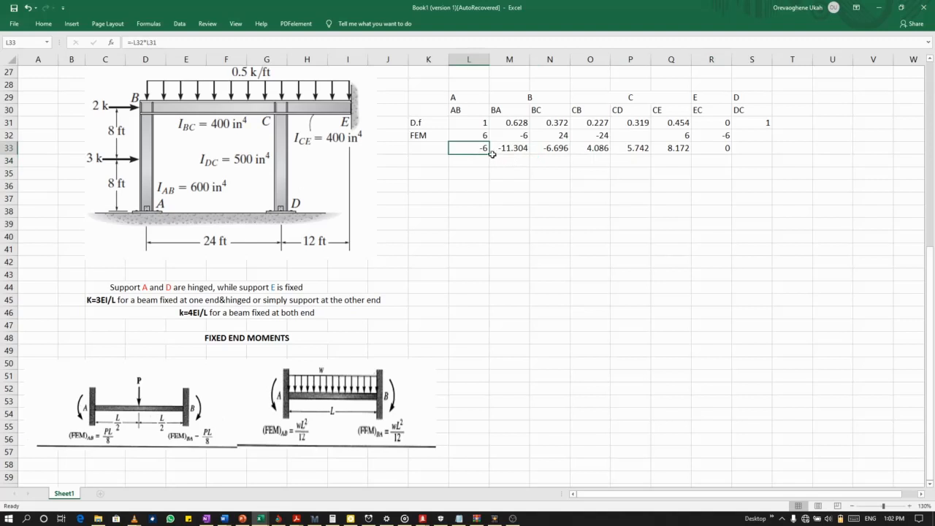
click(498, 160)
text(=)
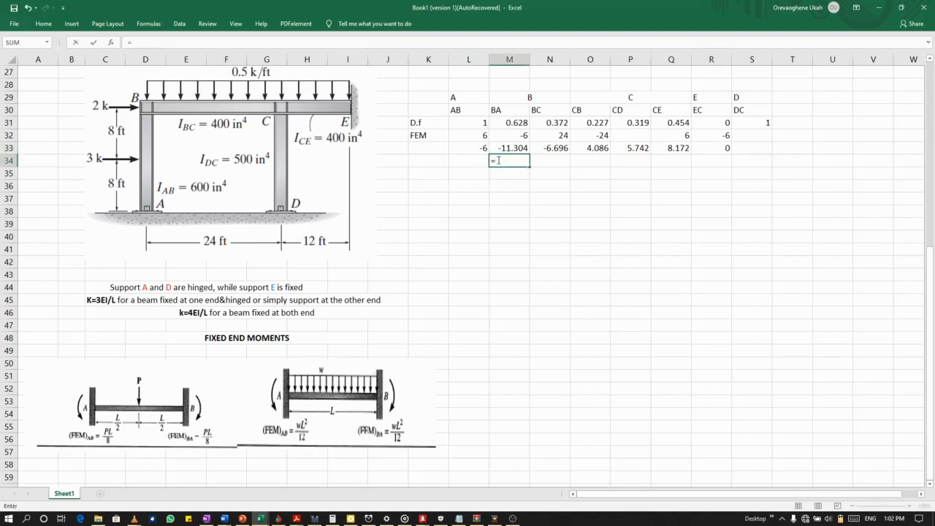
click(466, 148)
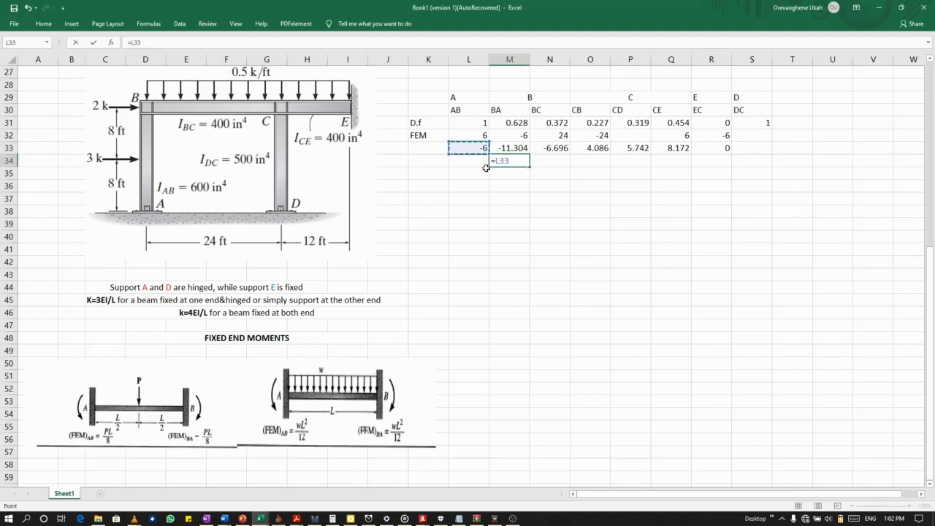
text(/2)
key(Return)
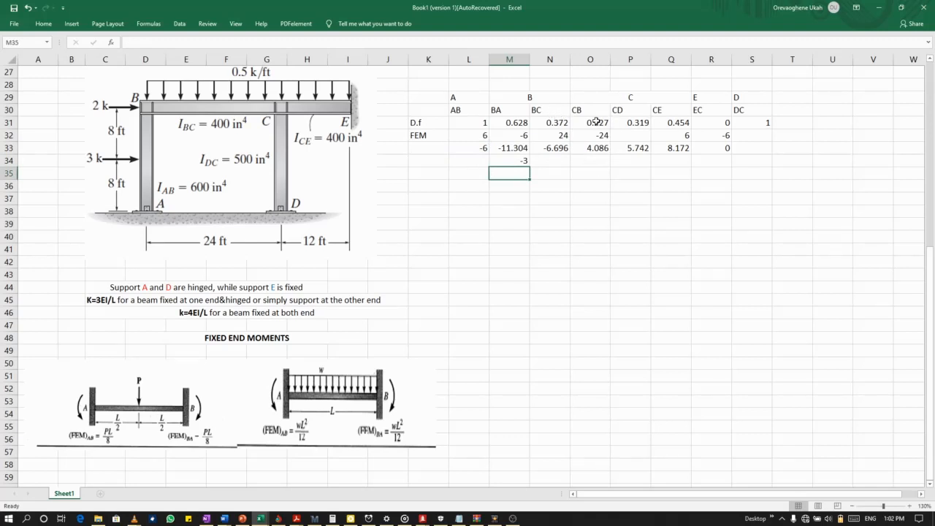
Carry over half of the CB balancing moment to BC in N34 by dividing O33 by 2.
click(591, 150)
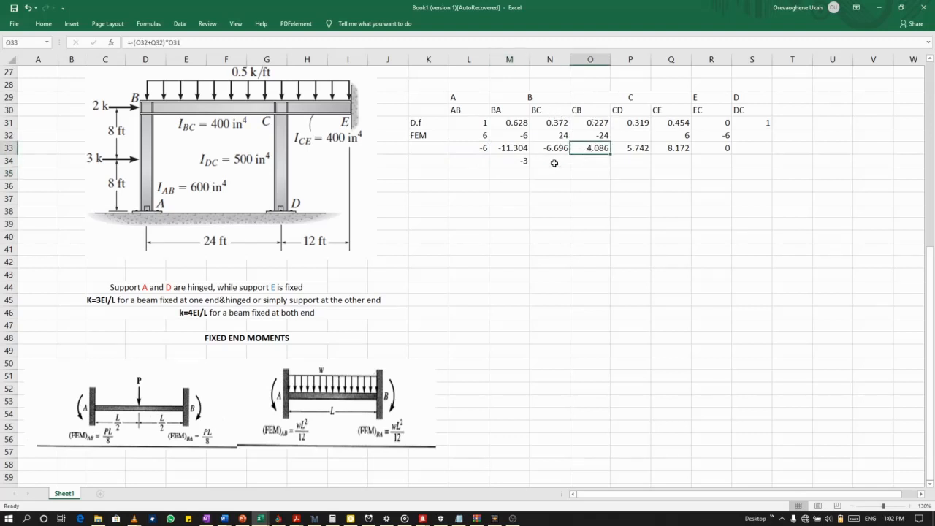
click(554, 162)
text(=)
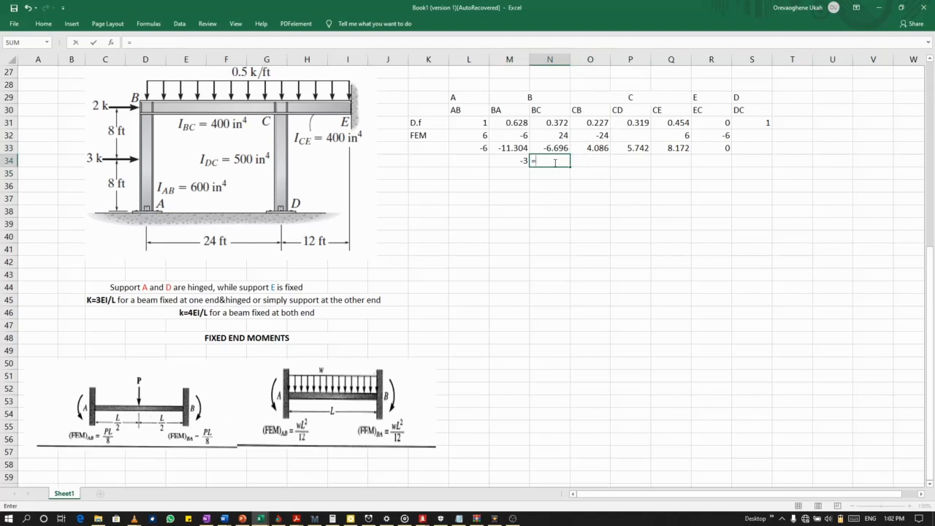
click(588, 150)
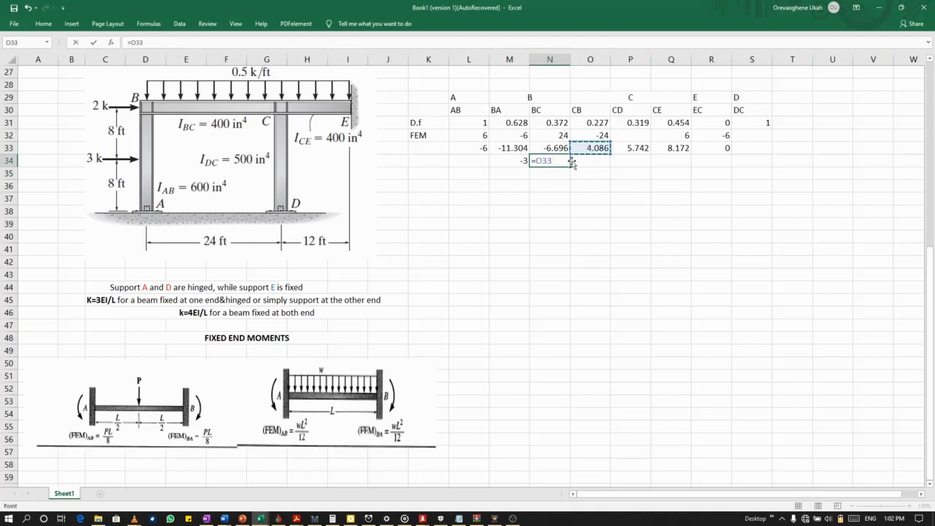
text(/2)
key(Return)
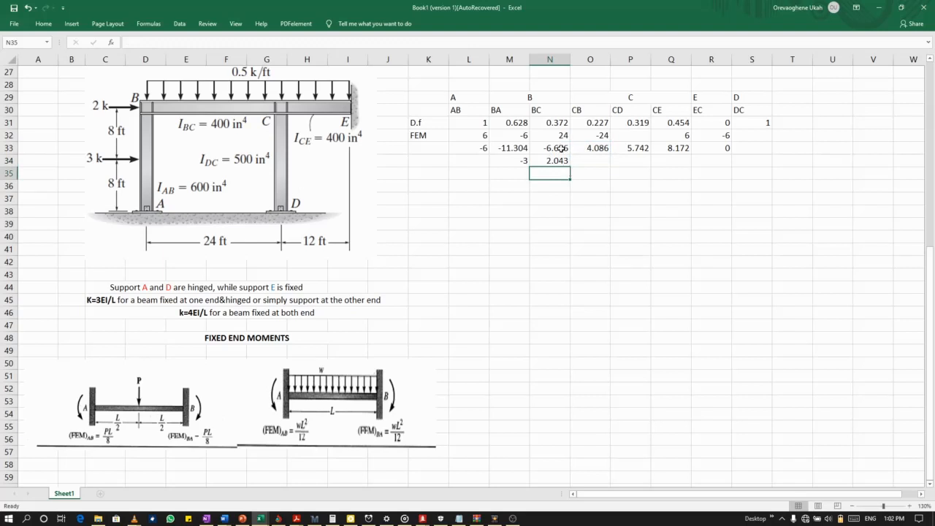
Carry over half of the BC balancing moment to CB in O34 with the formula =N33/2.
double_click(591, 164)
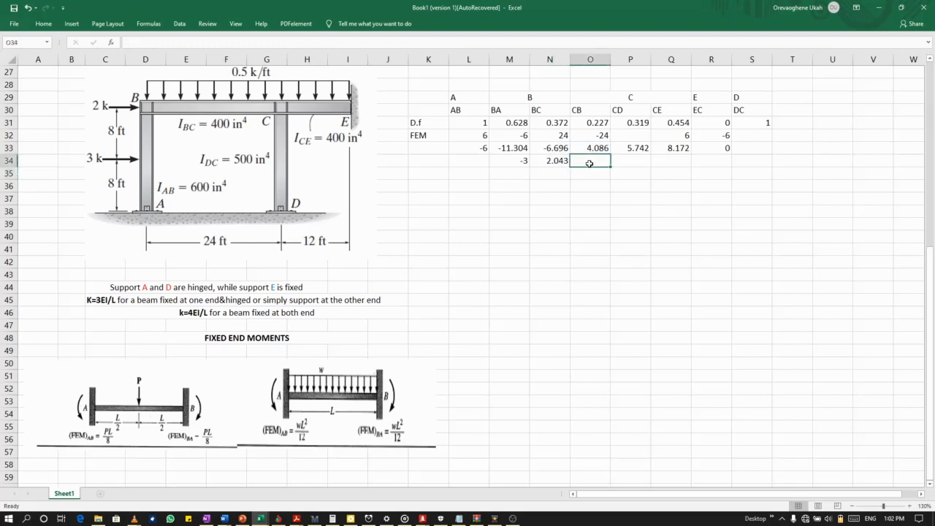
text(=)
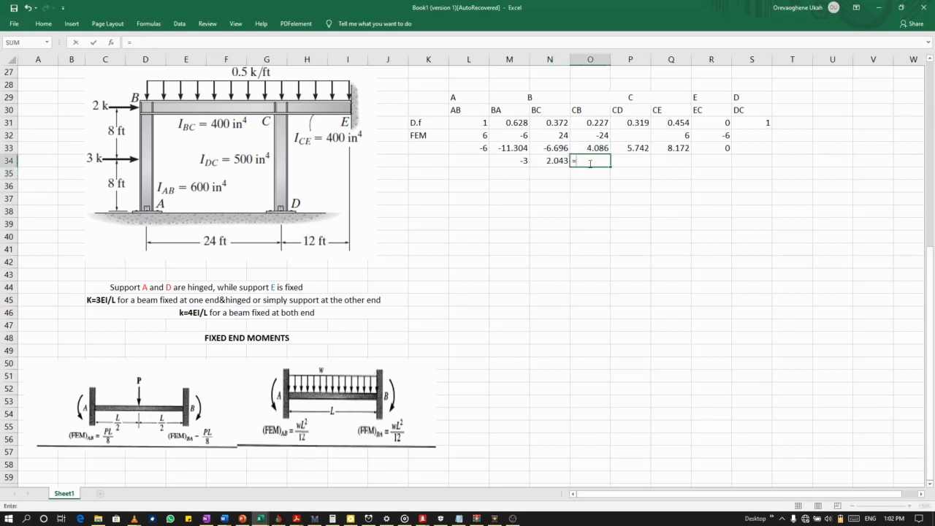
click(553, 152)
text(/2)
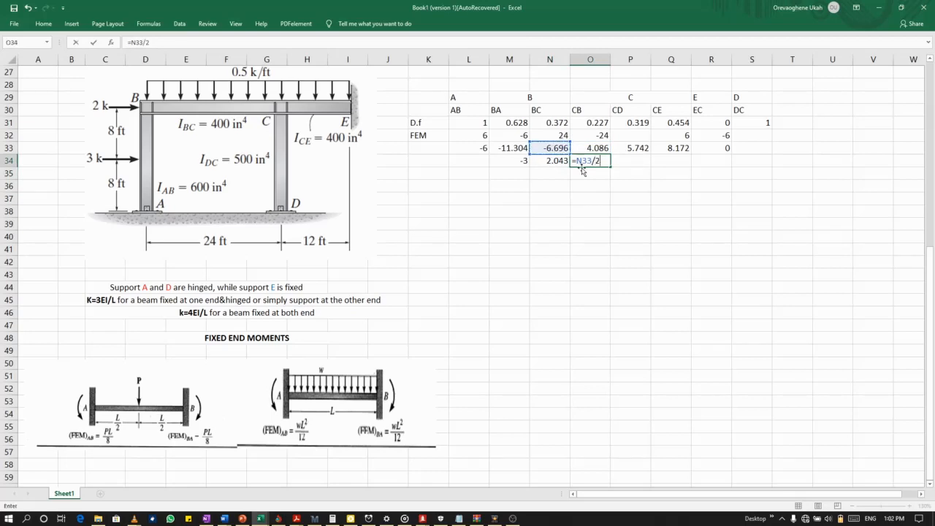
key(Return)
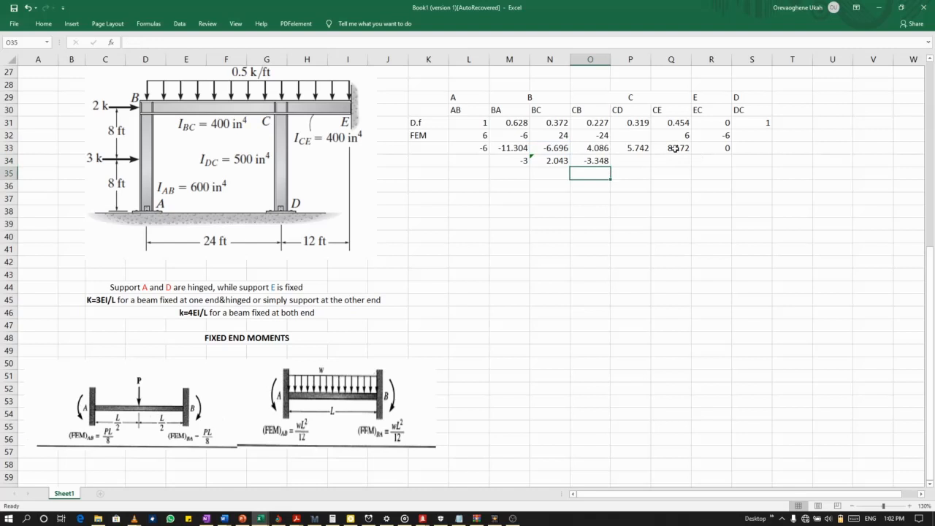
Carry over half of the CE balancing moment to EC in R34 by dividing Q33 by 2.
click(711, 166)
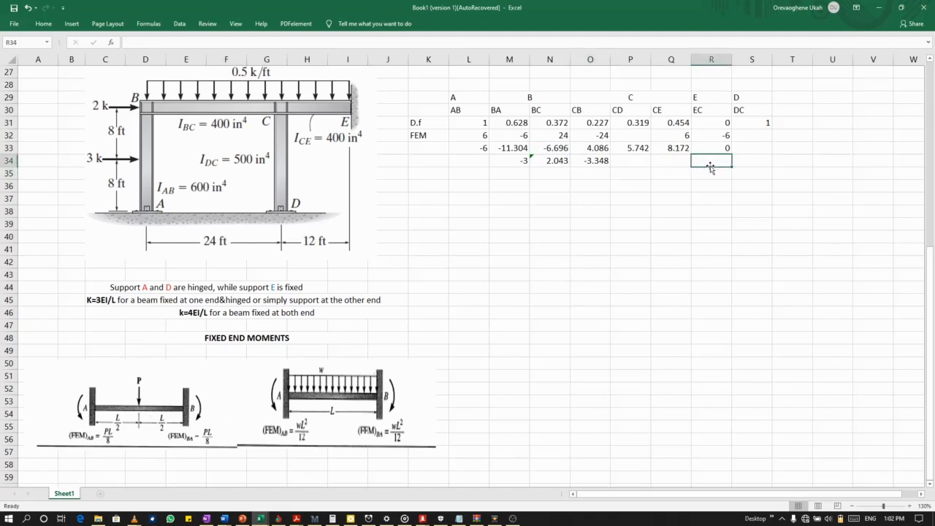
text(=)
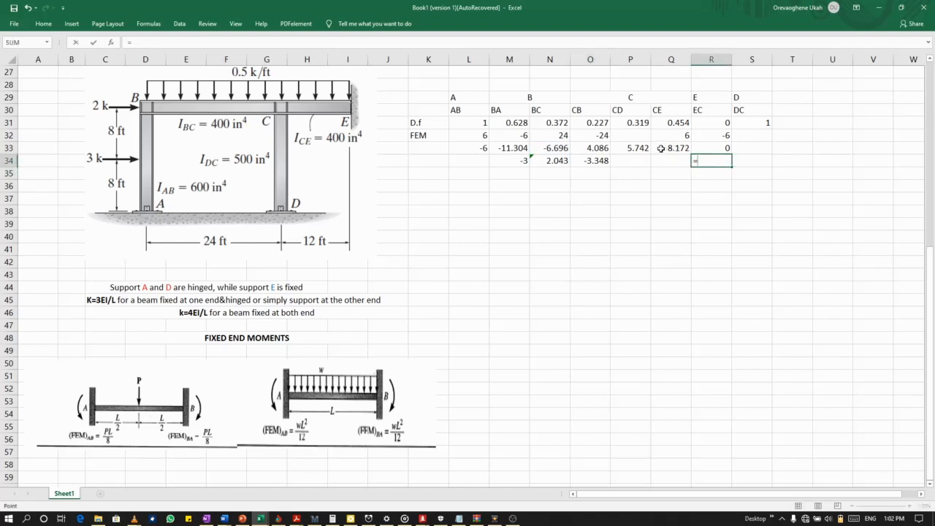
click(660, 149)
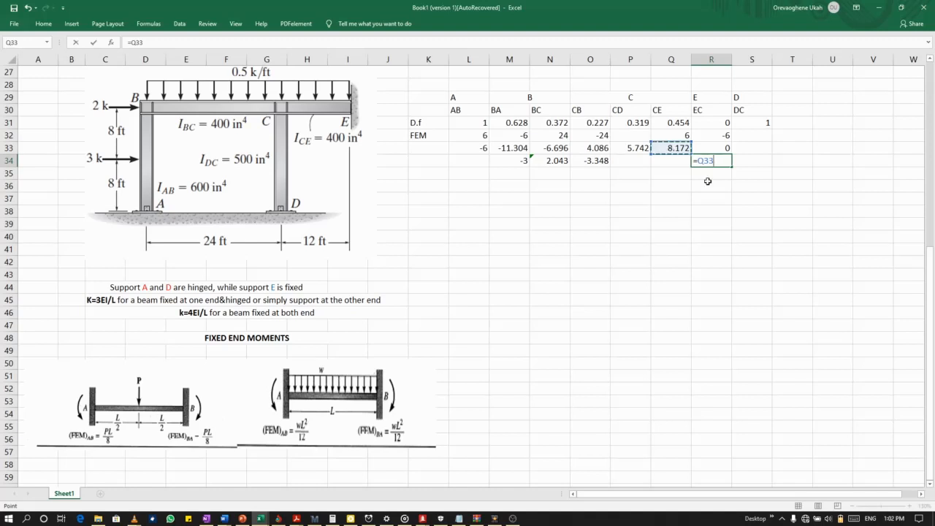
text(/2)
key(Return)
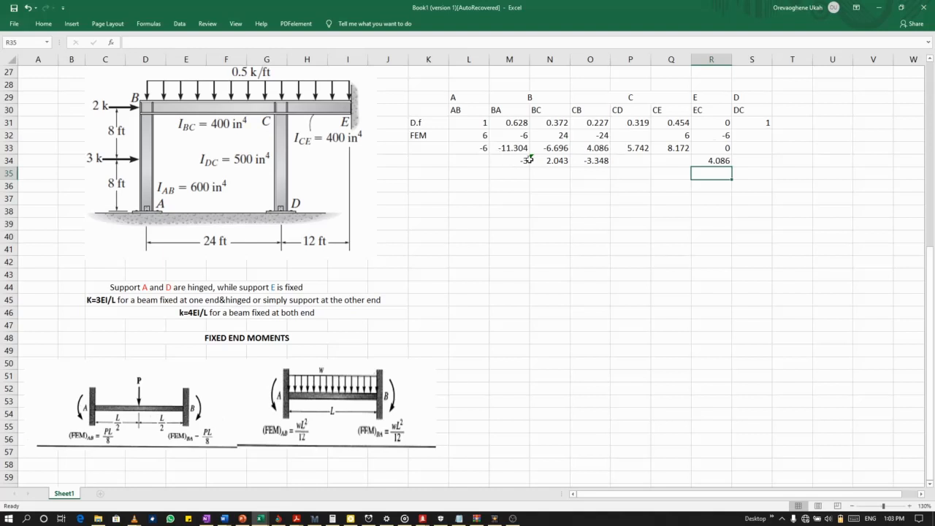
Enter 0 as the DC fixed-end moment in S32.
click(677, 162)
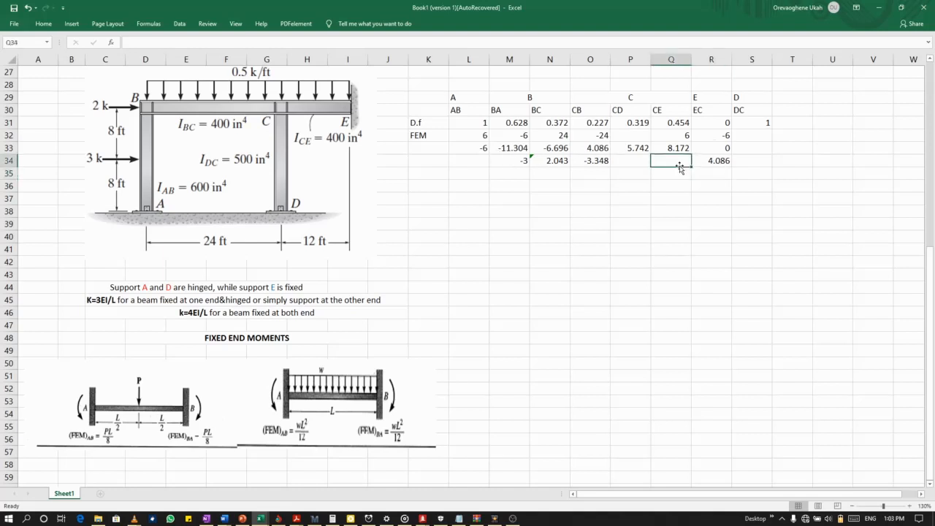
click(753, 137)
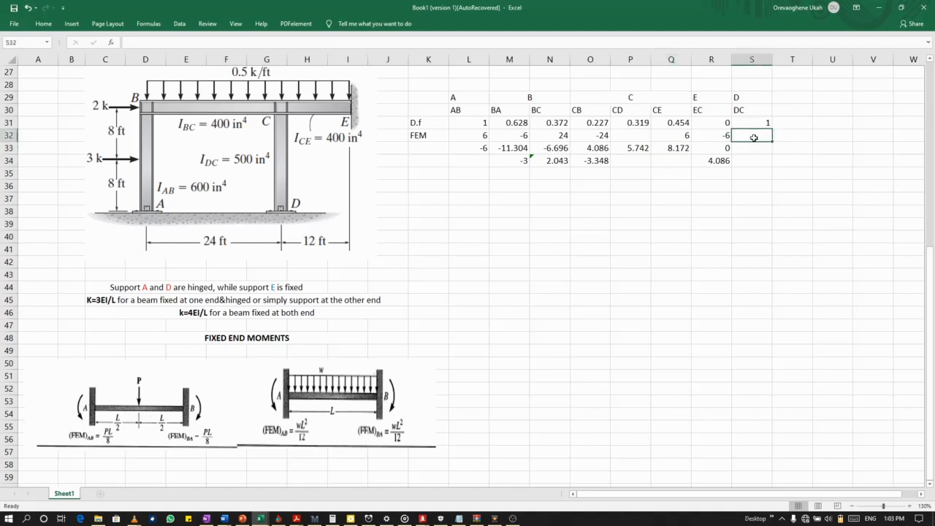
text(0)
click(751, 149)
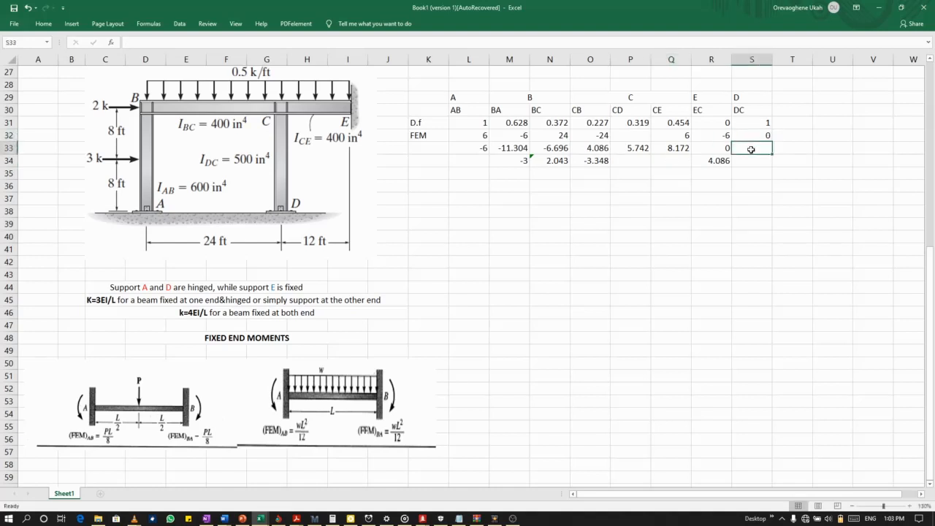
Calculate the second BA balancing moment in M35 as the negative sum of M34 and N34 multiplied by the distribution factor in M31.
click(516, 174)
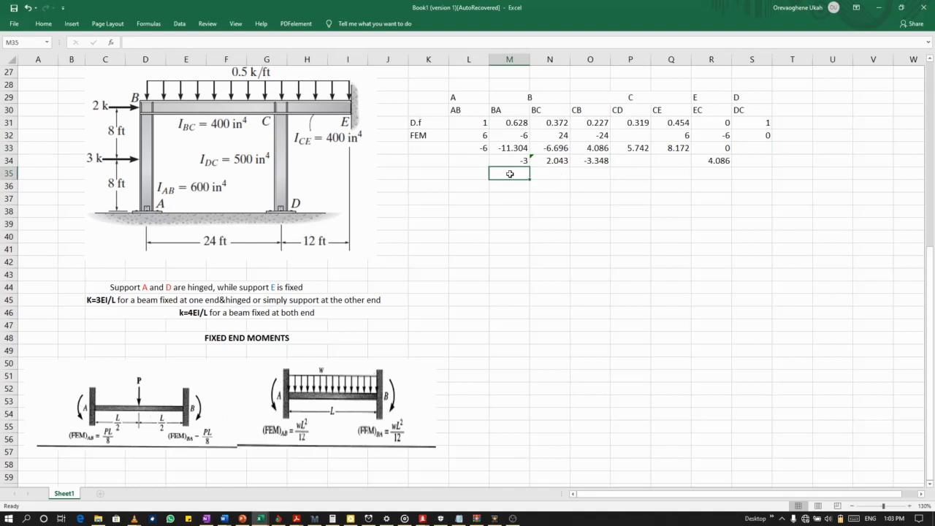
text(=)
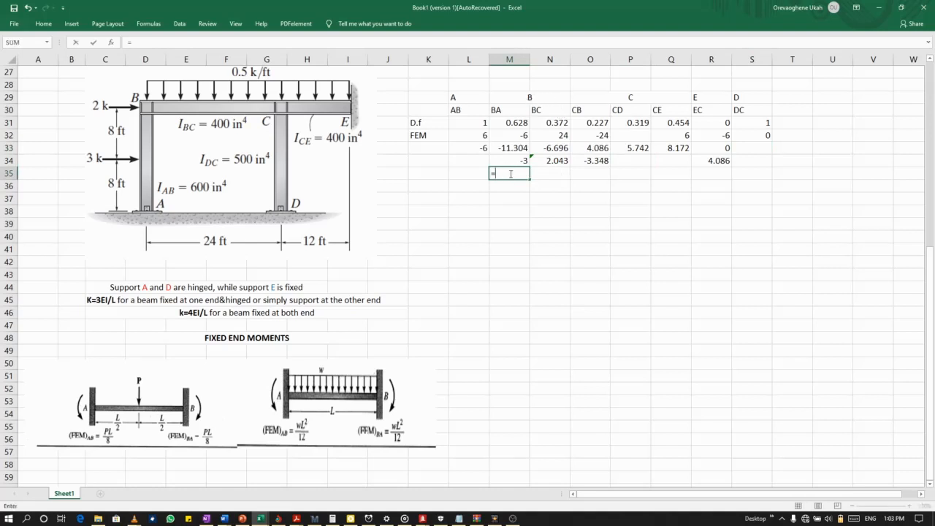
text(-)
click(514, 161)
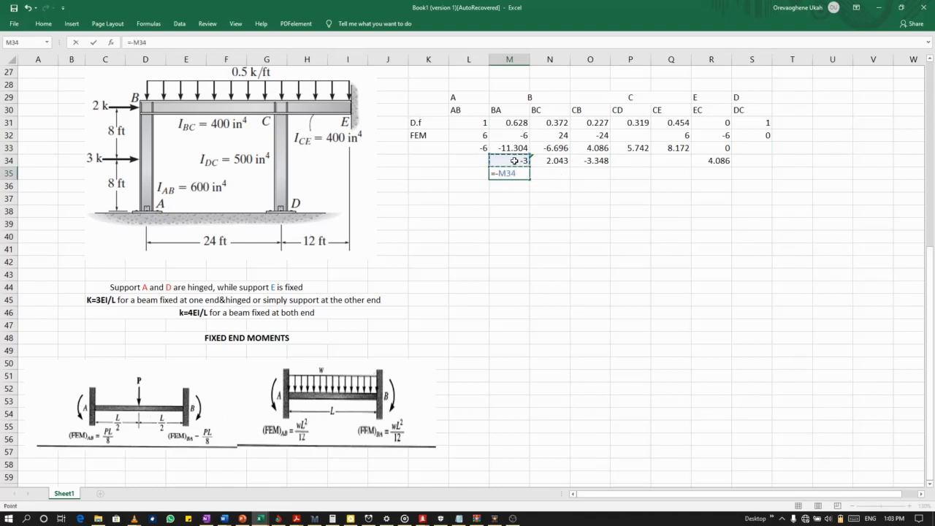
key(BackSpace)
key(BackSpace)
key(BackSpace)
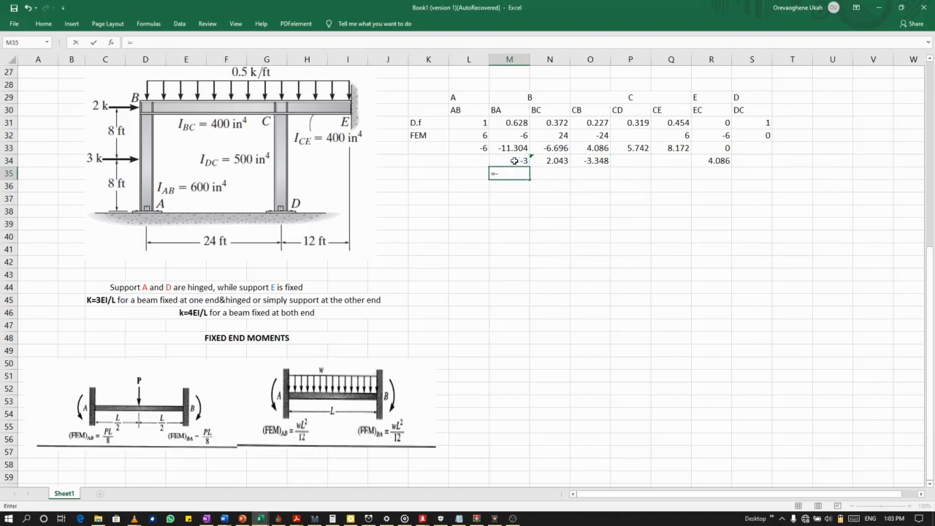
text(()
click(514, 161)
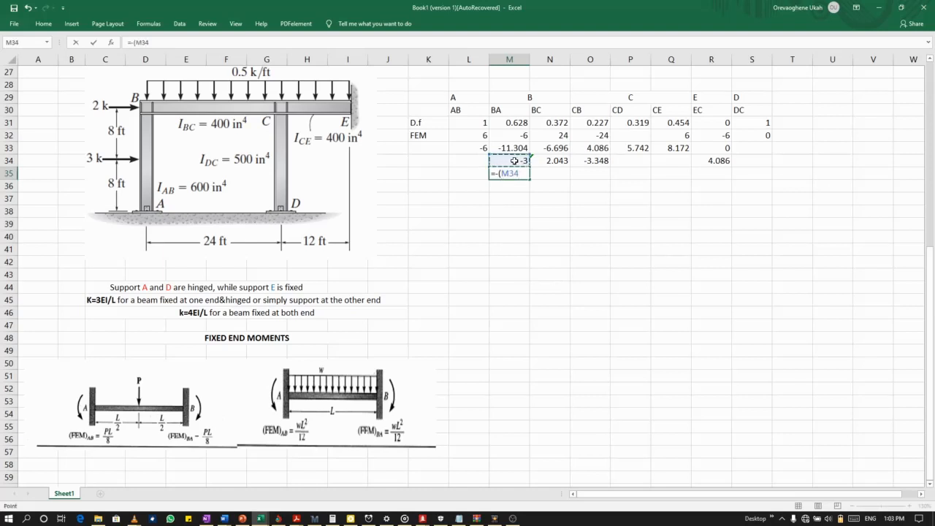
text(+)
click(544, 161)
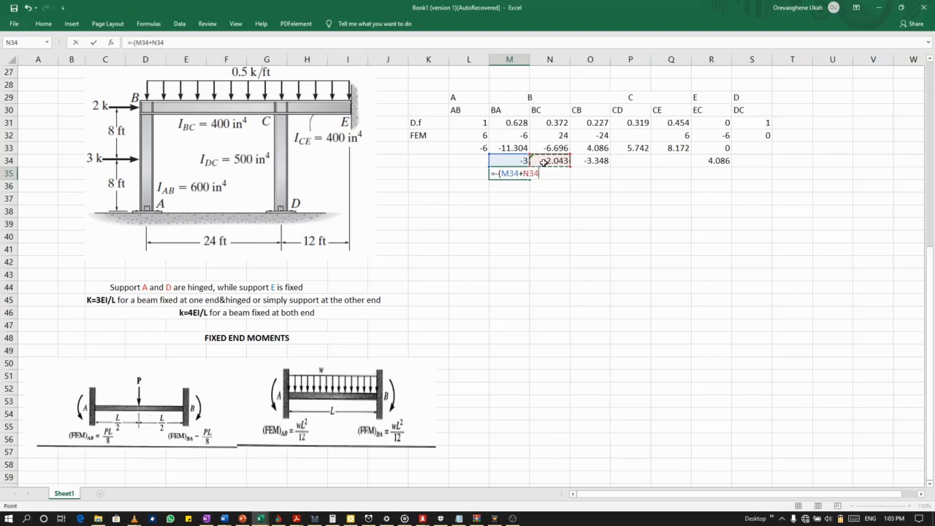
text()*)
click(515, 126)
key(Return)
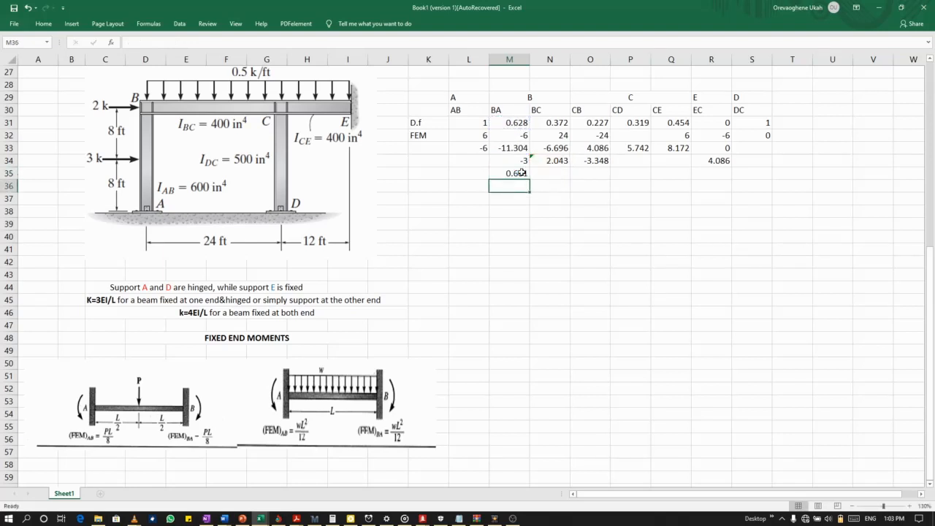
Calculate the second BC balancing moment in N35 with the formula =-(M34+N34)*N31.
click(549, 176)
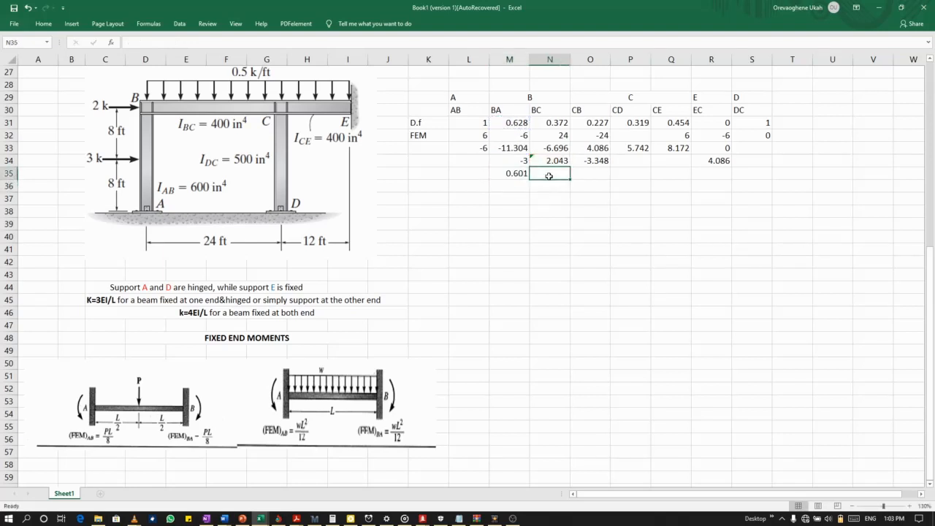
text(=-()
click(522, 162)
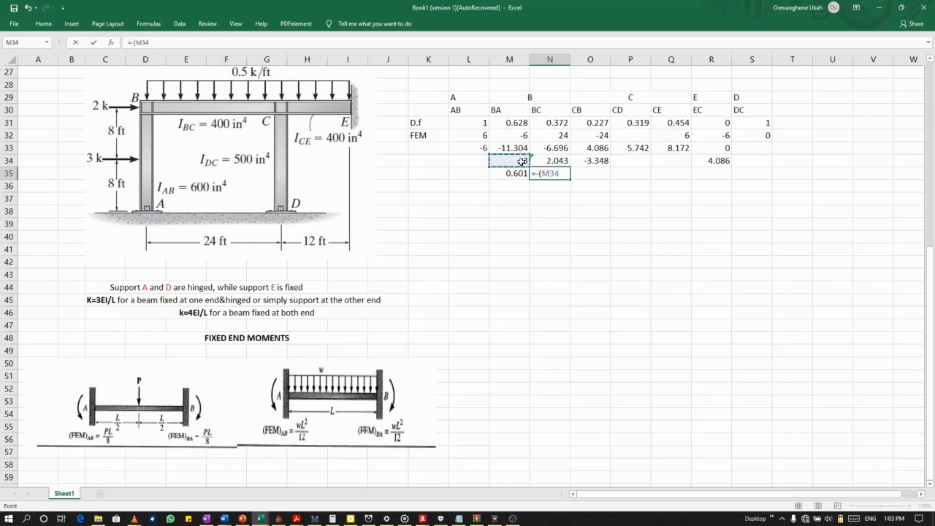
text(+)
click(544, 161)
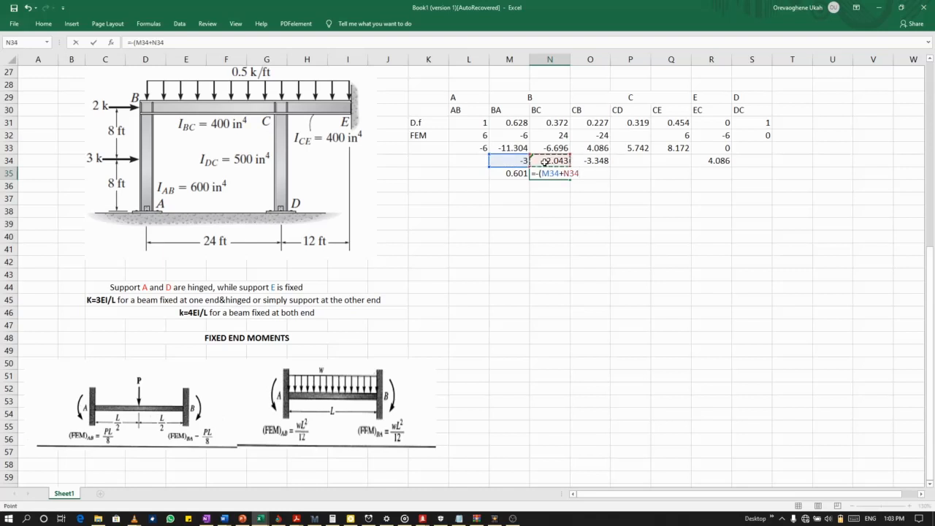
text()*)
click(550, 123)
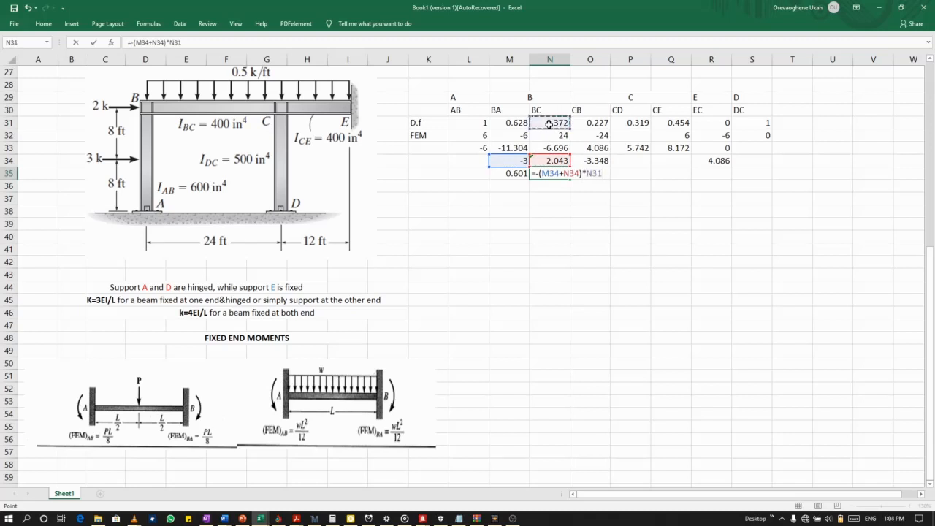
key(Return)
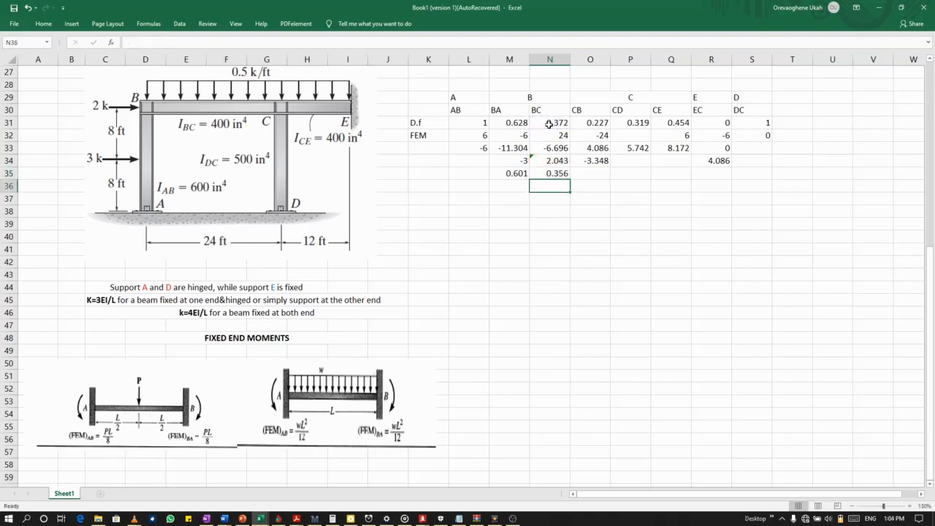
Calculate the second CB balancing moment in O35 with the formula =-O34*O31.
click(599, 174)
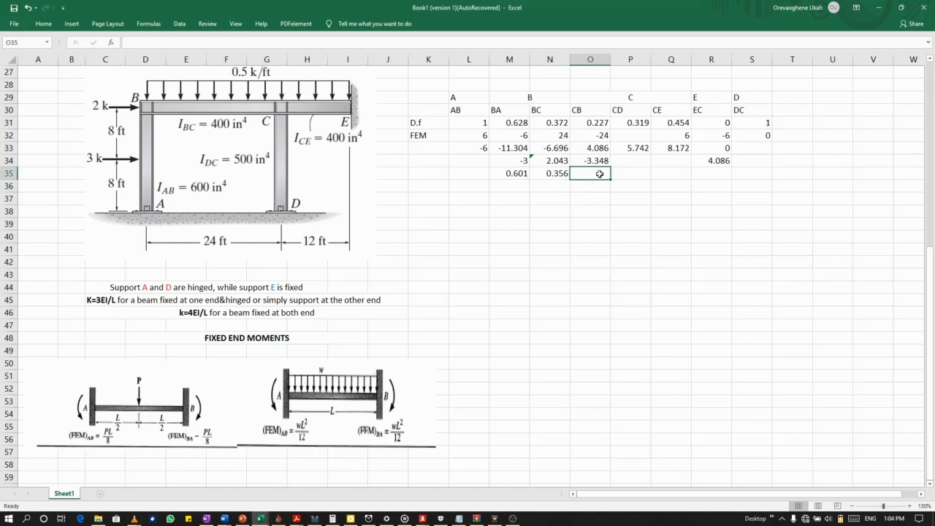
text(=)
text(-)
click(598, 162)
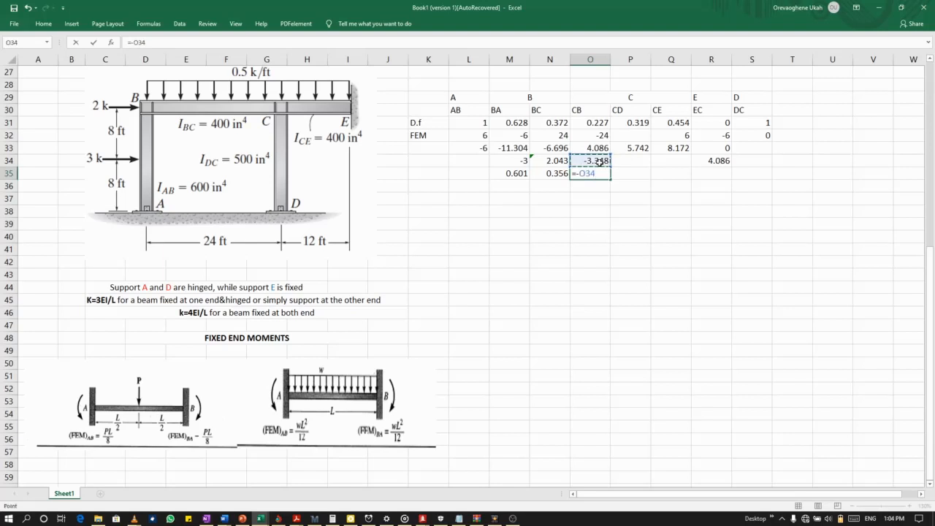
text(*)
click(597, 124)
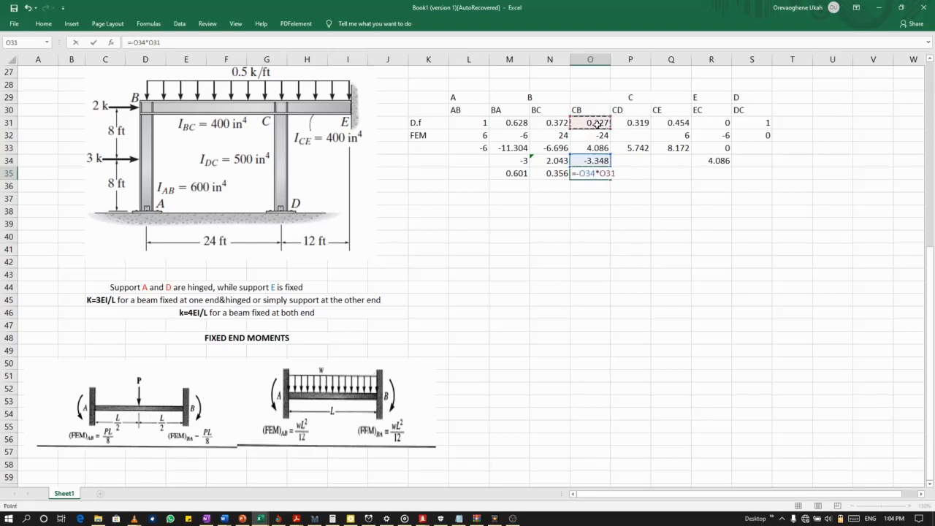
key(Return)
Calculate the second CD balancing moment in P35 as the negative of O34 multiplied by the distribution factor in P31.
click(633, 170)
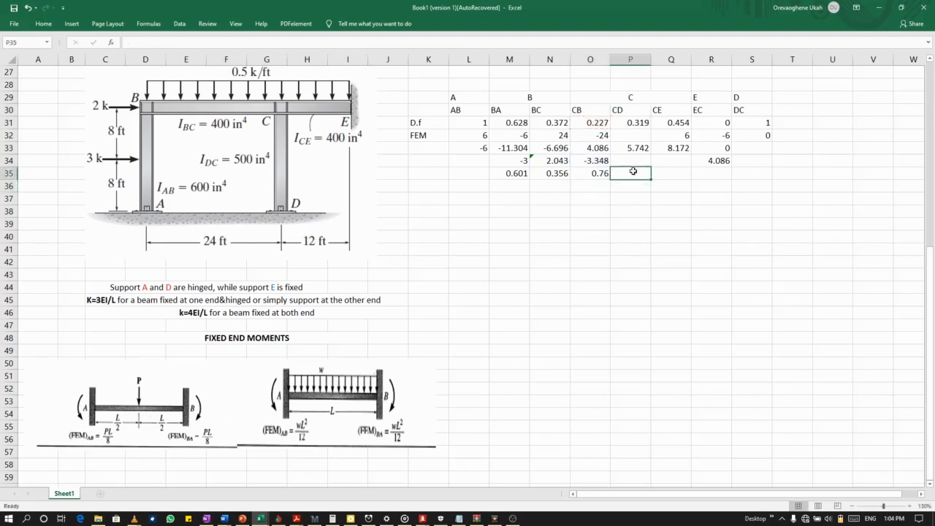
text(=-)
click(586, 163)
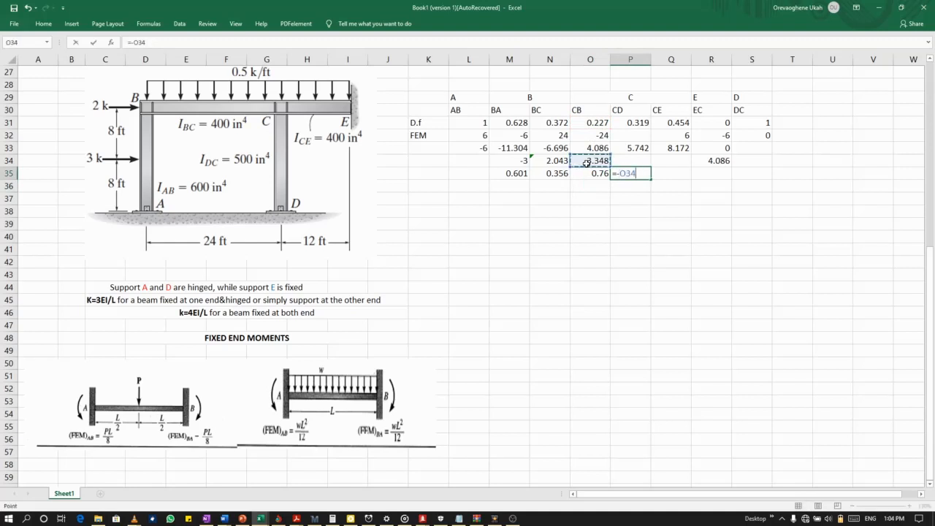
text(*)
click(631, 125)
key(Return)
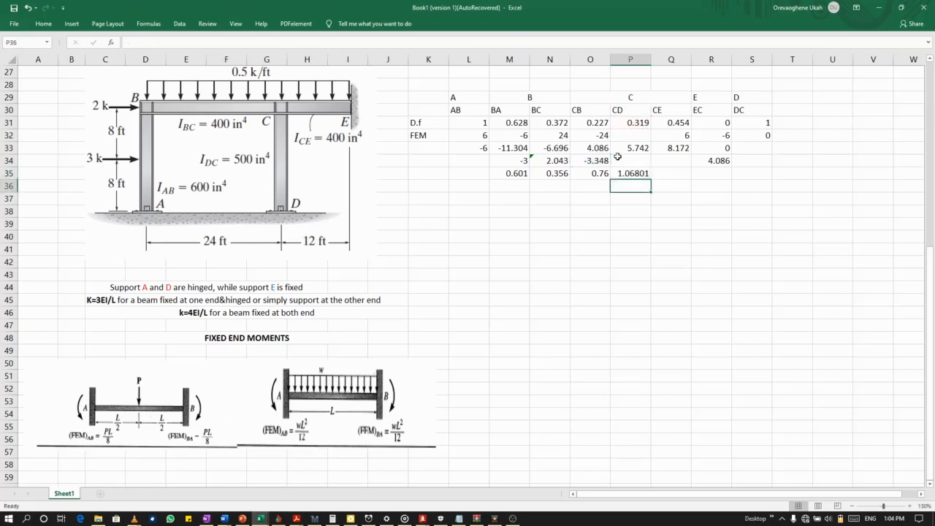
Calculate the second CE balancing moment in Q35 with the formula =-O34*Q31.
click(664, 174)
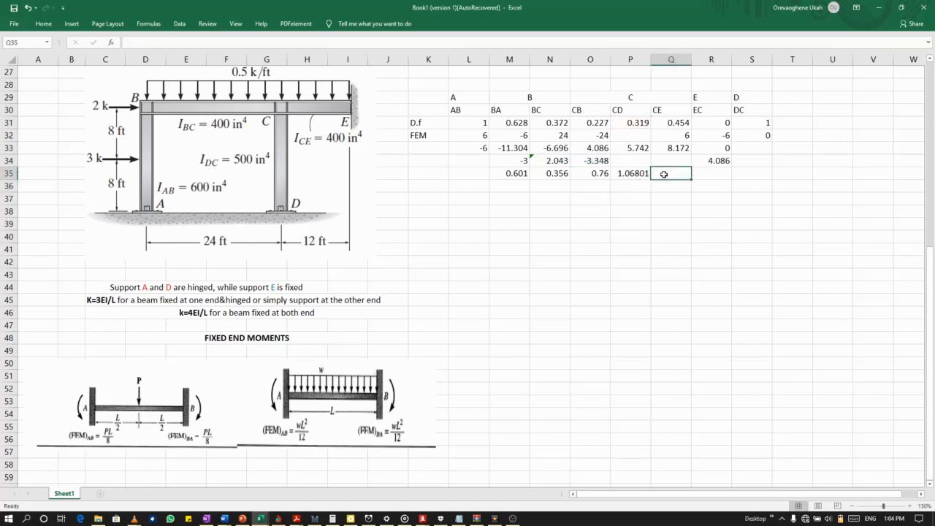
text(=-)
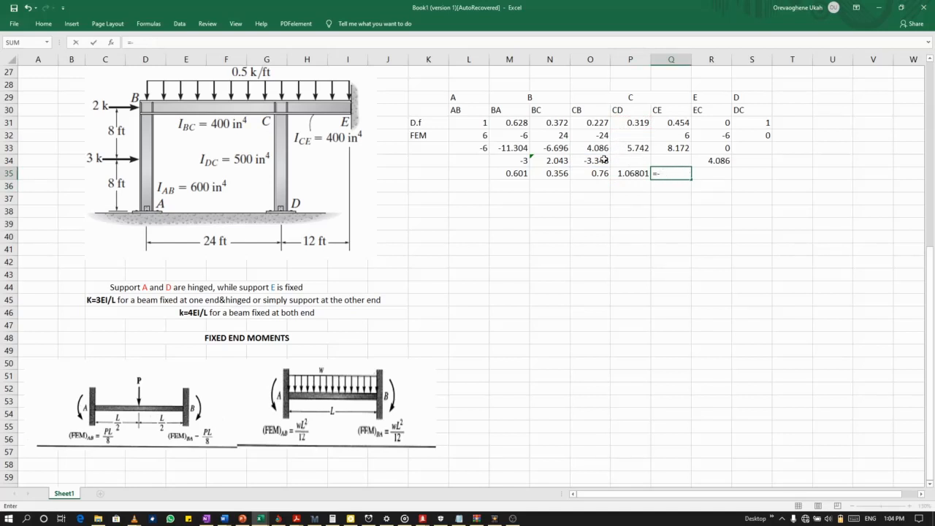
click(603, 160)
text(*)
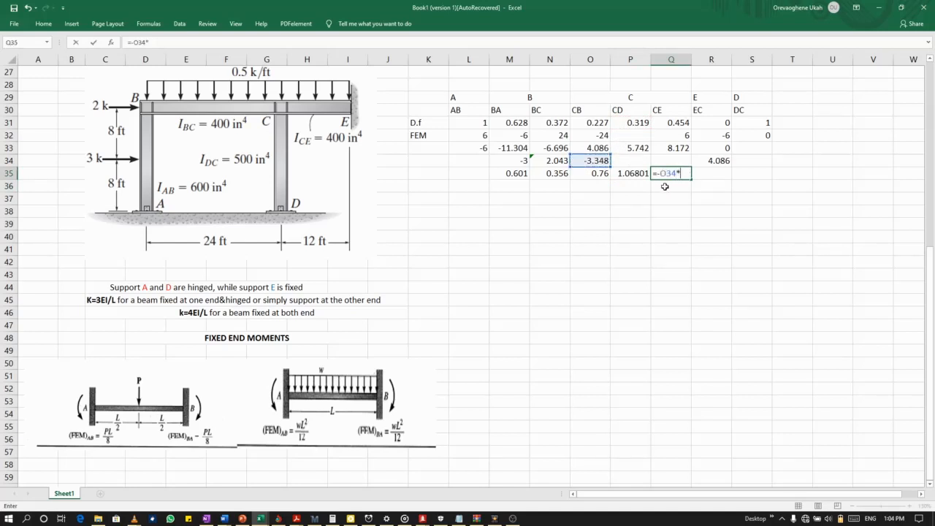
click(680, 123)
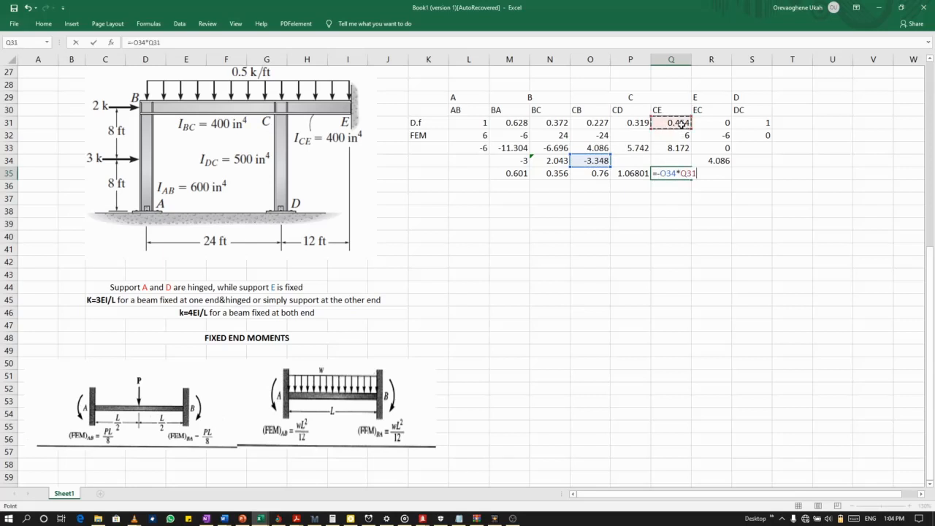
key(Return)
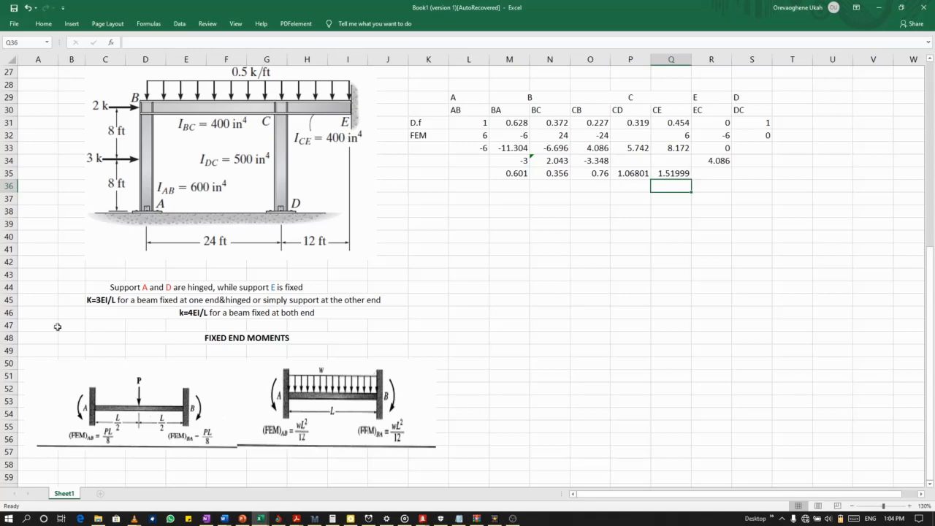
Check the sum 0.76 + 1.06801 + 1.51999 of the joint C balancing moments in Mathcad and return to Excel.
click(325, 521)
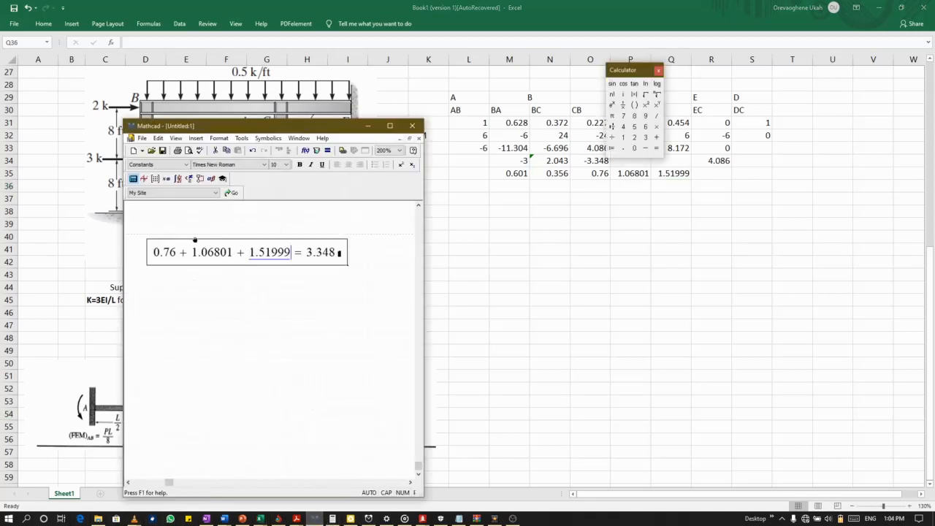
click(355, 257)
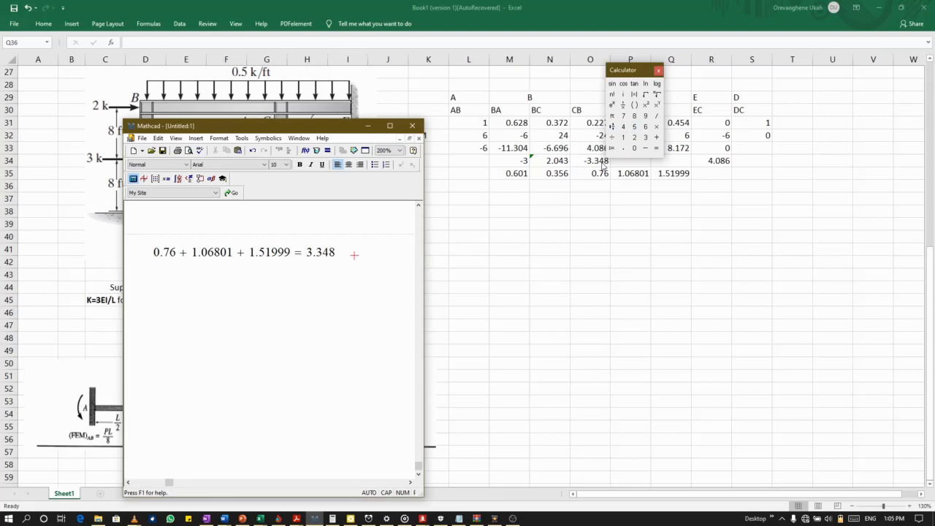
click(516, 185)
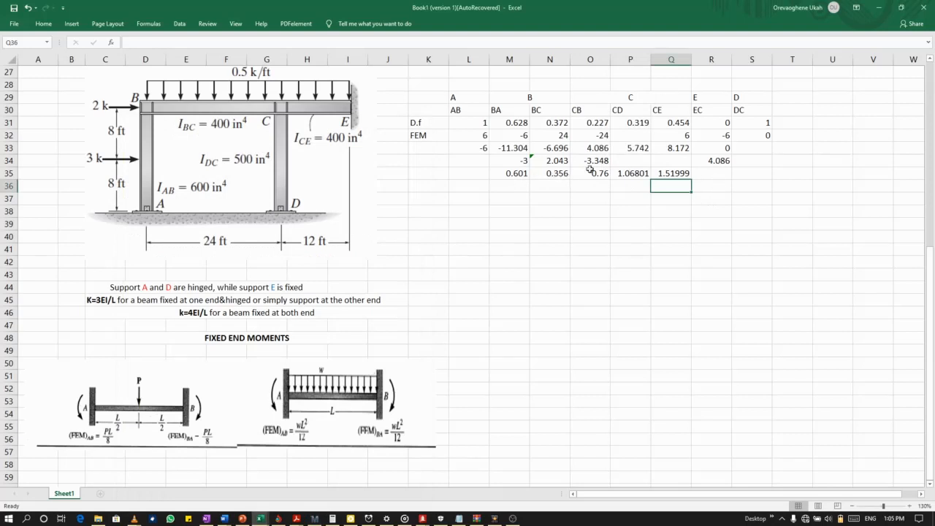
Carry over half of the second CE balancing moment to EC in R36 by dividing Q35 by 2.
click(685, 174)
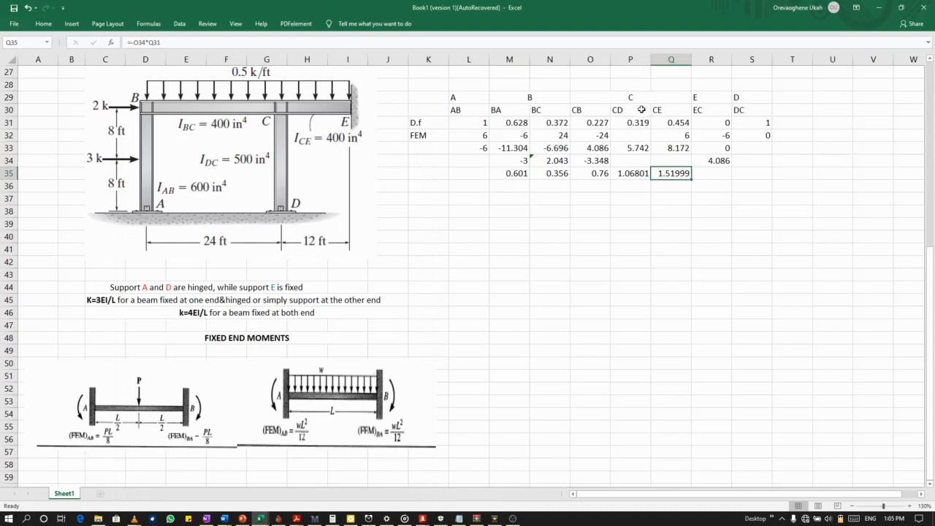
click(705, 188)
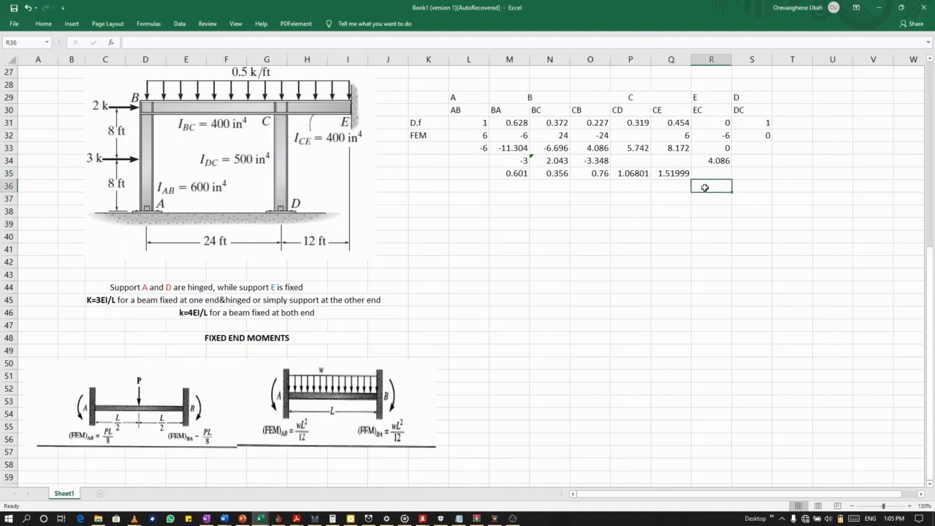
text(=)
click(663, 174)
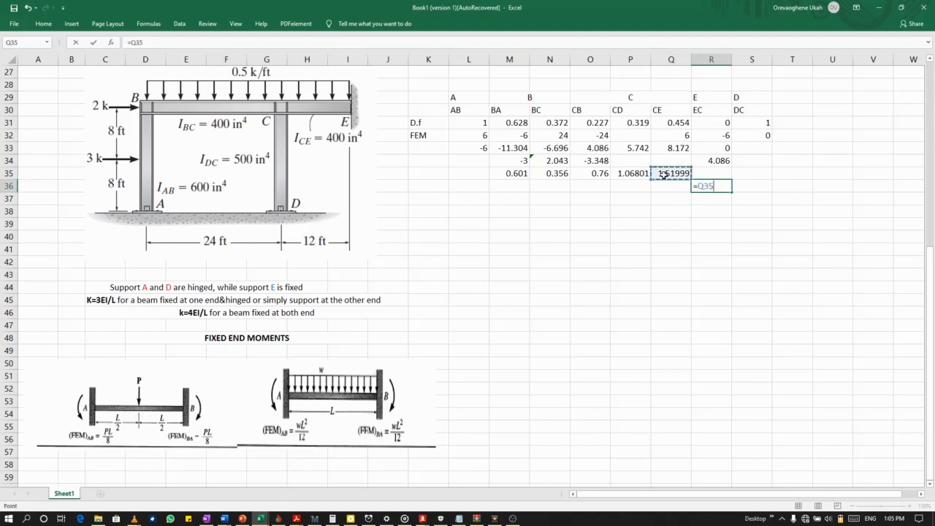
text(/2)
key(Return)
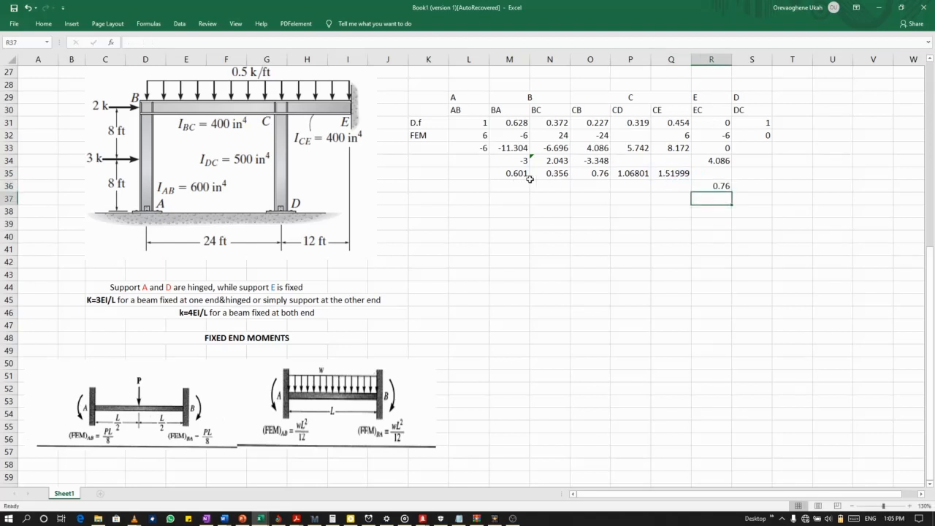
Carry over half of the second BC balancing moment to CB in O36 with the formula =N35/2.
click(578, 186)
text(=)
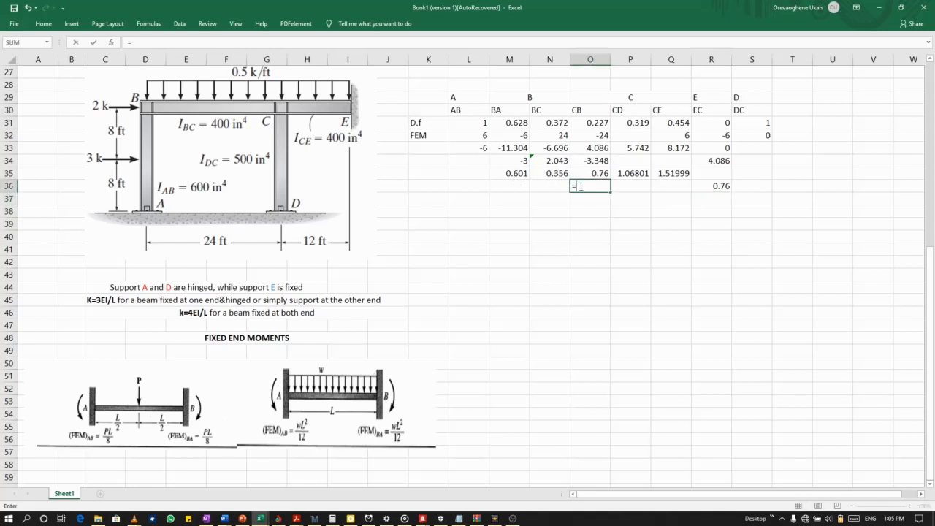
click(546, 173)
text(/2)
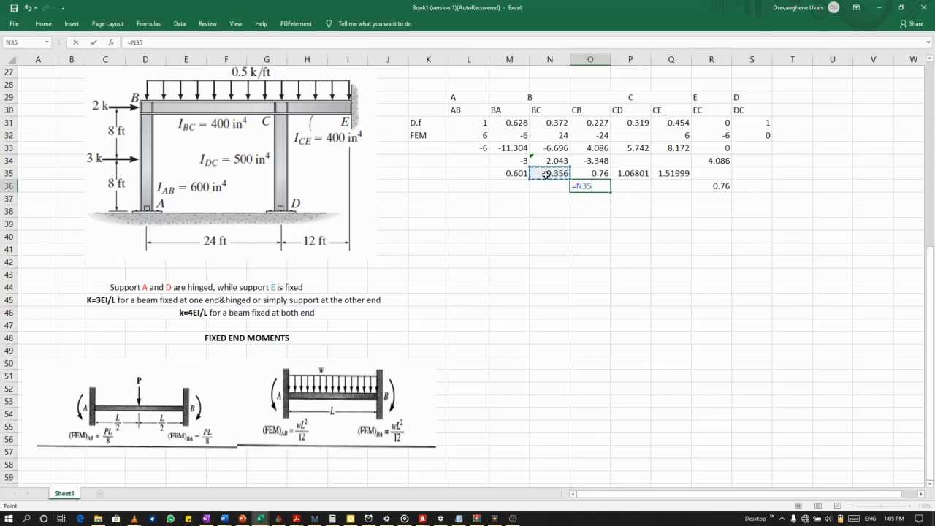
key(Return)
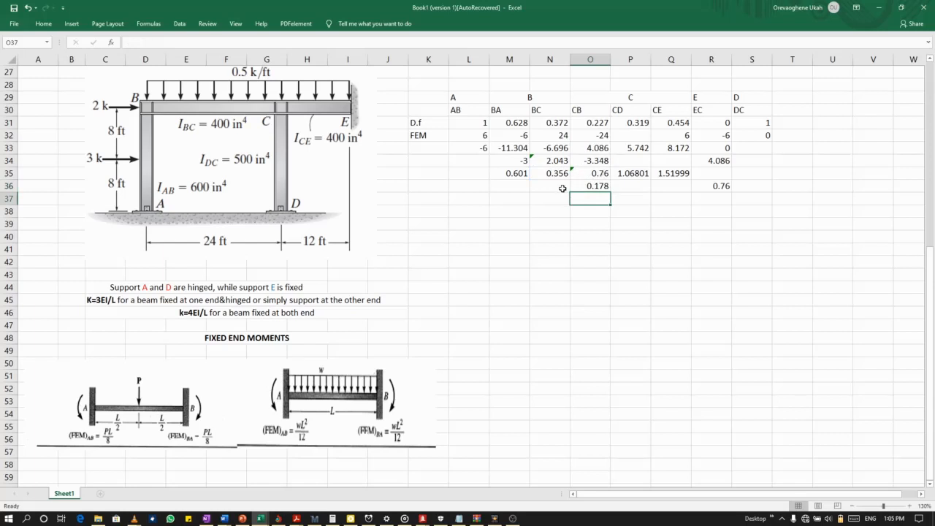
Carry over half of the second CB balancing moment to BC in N36 by dividing O35 by 2.
click(556, 188)
text(=)
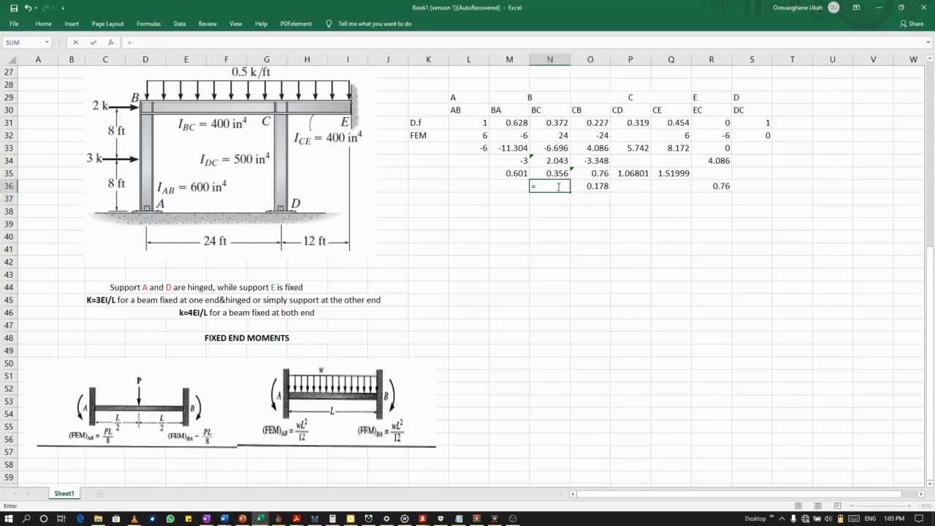
click(589, 174)
text(/2)
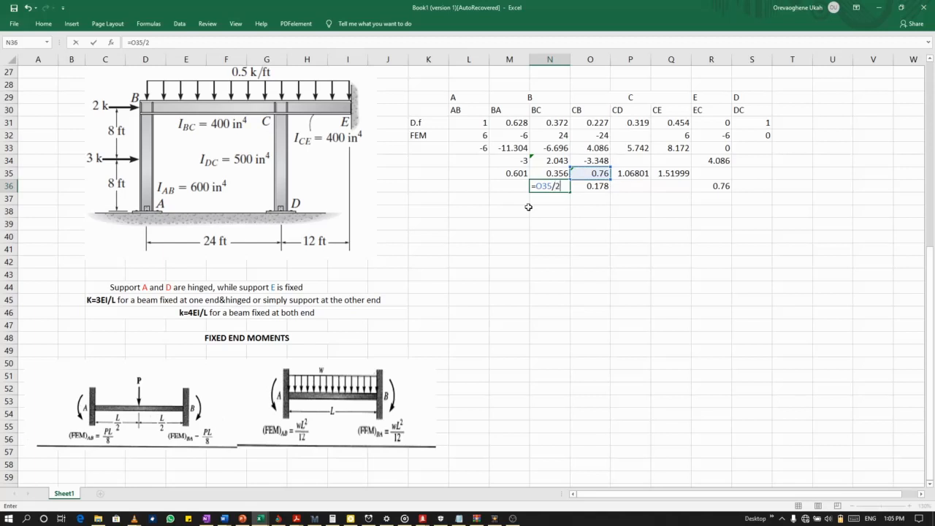
key(Return)
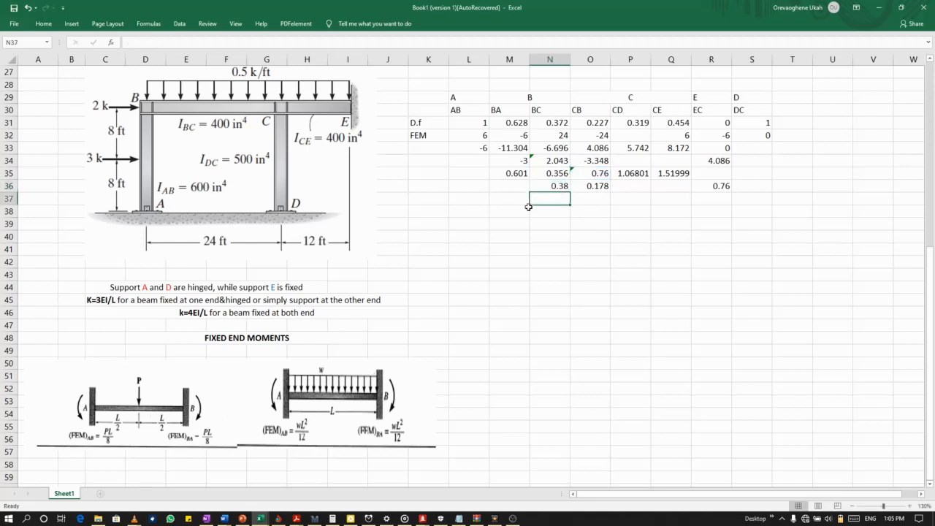
Calculate the third BA balancing moment in M37 with the formula =-N36*M31.
click(522, 198)
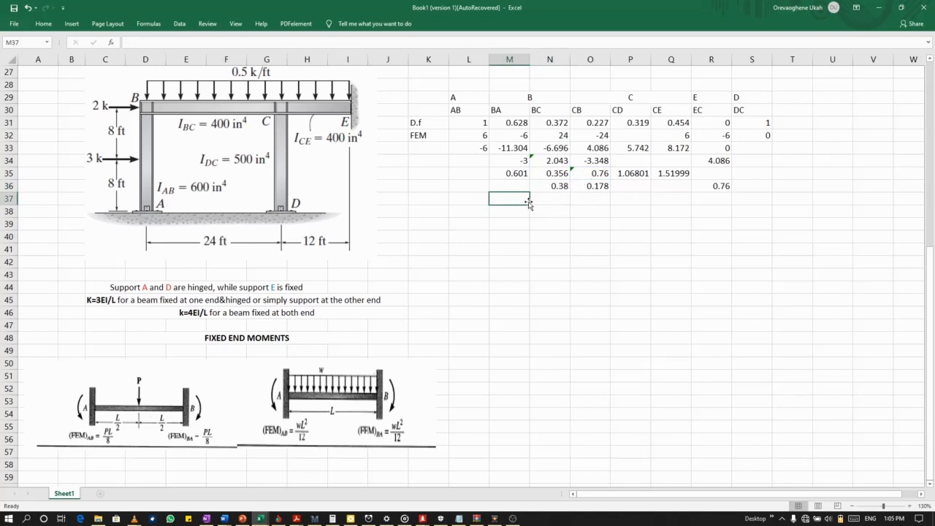
text(=-)
click(553, 185)
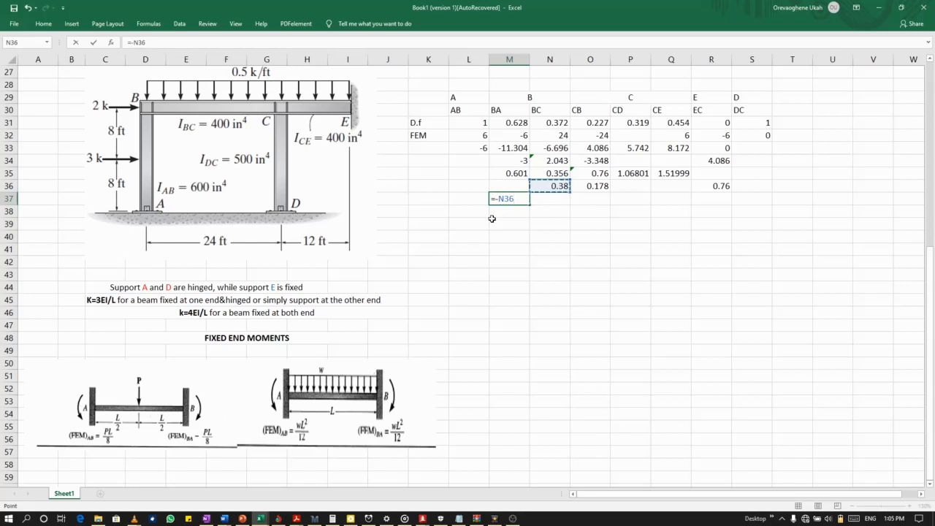
text(*)
click(512, 124)
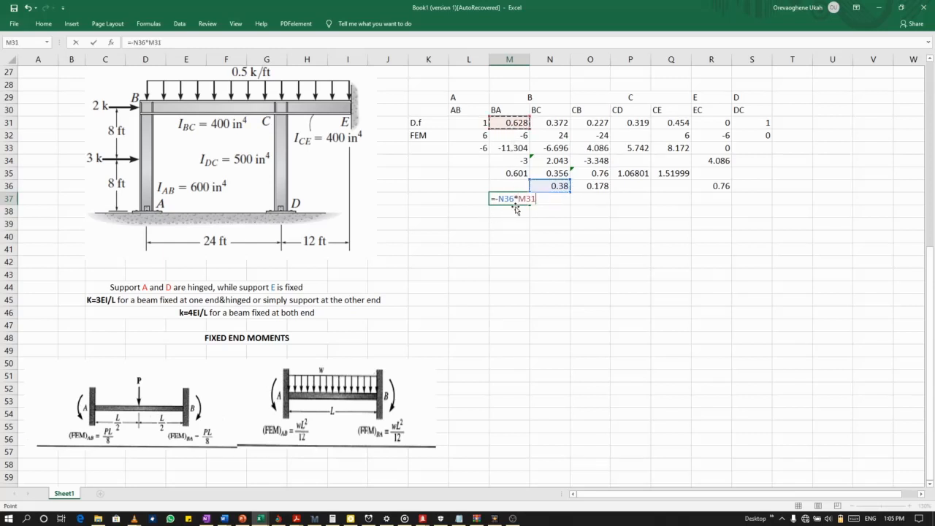
key(Return)
Calculate the third BC balancing moment in N37 as the negative of N36 multiplied by the distribution factor in N31.
click(545, 197)
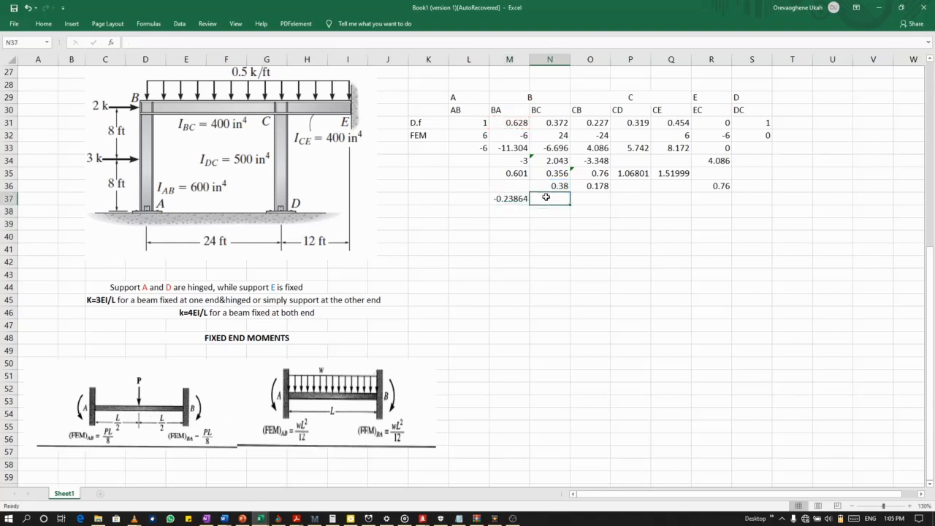
text(=-)
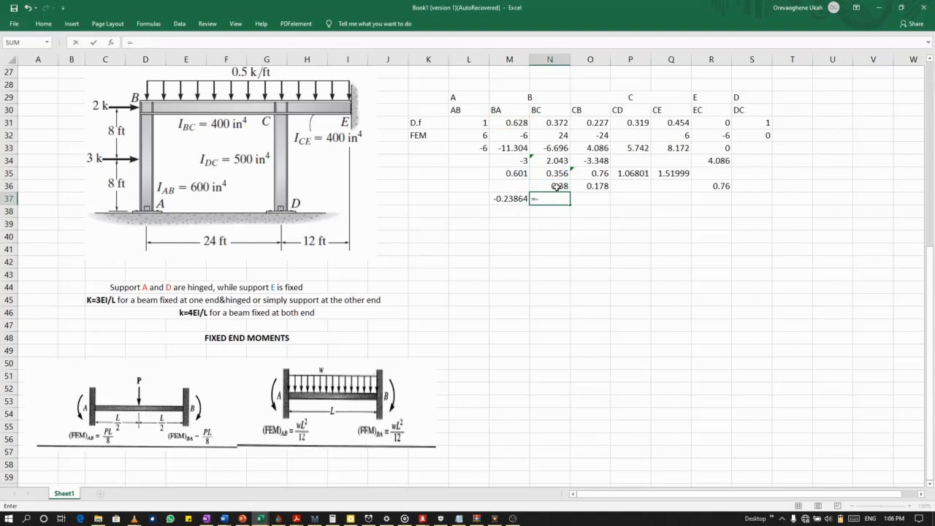
click(557, 187)
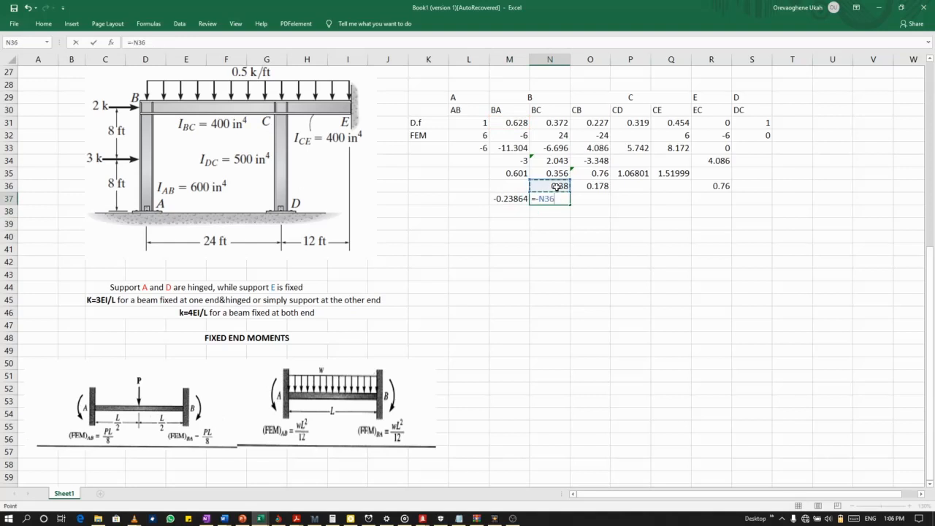
text(*)
click(548, 122)
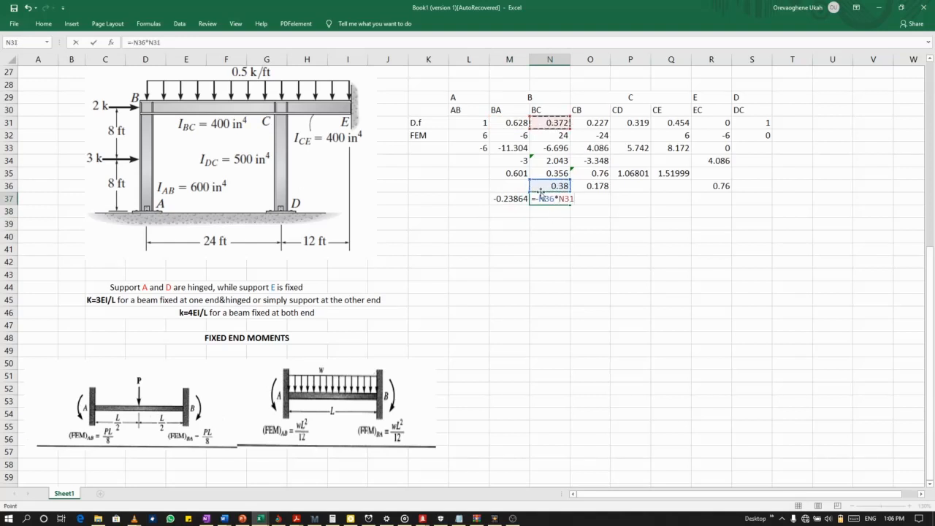
key(Return)
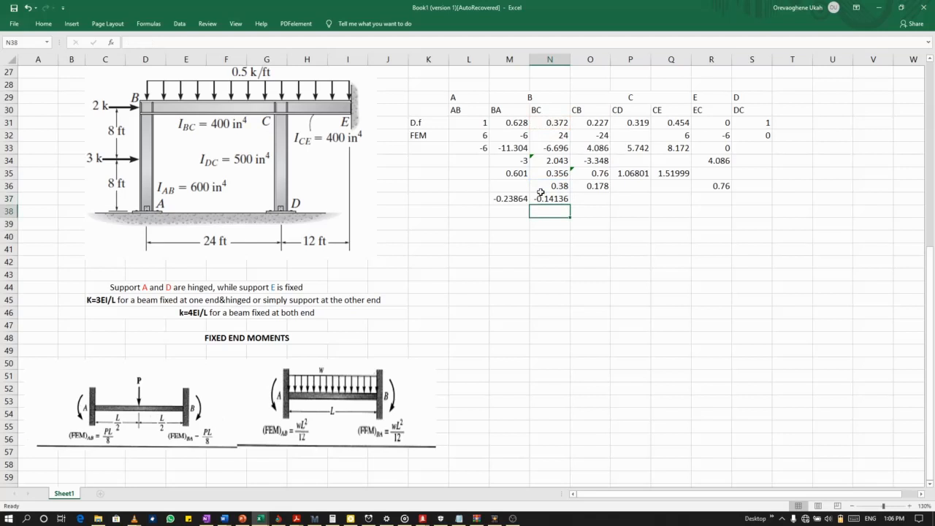
Enter the third CB balancing moment in O37 as O36 multiplied by the distribution factor in O31.
click(598, 200)
text(=)
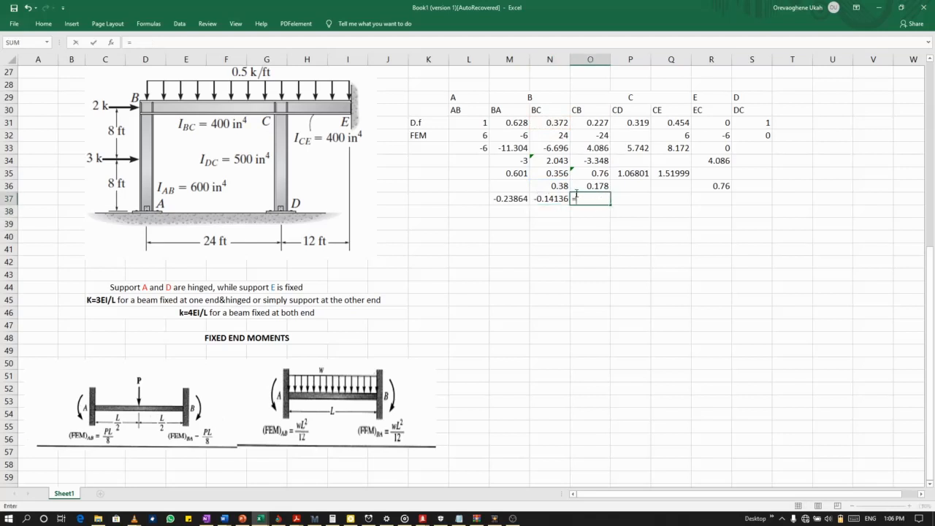
click(591, 187)
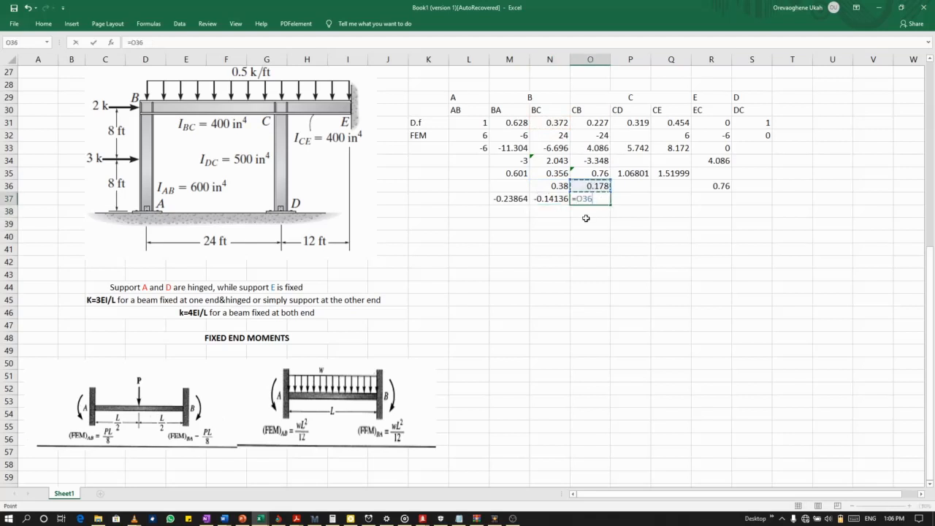
text(*)
click(596, 122)
key(Return)
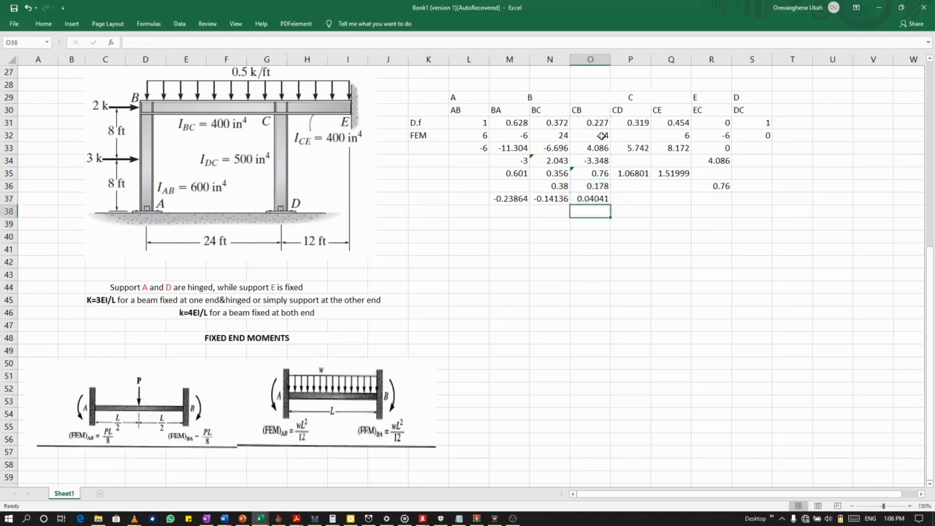
Calculate the third CD balancing moment in P37 with the formula =-O36*P31.
click(626, 199)
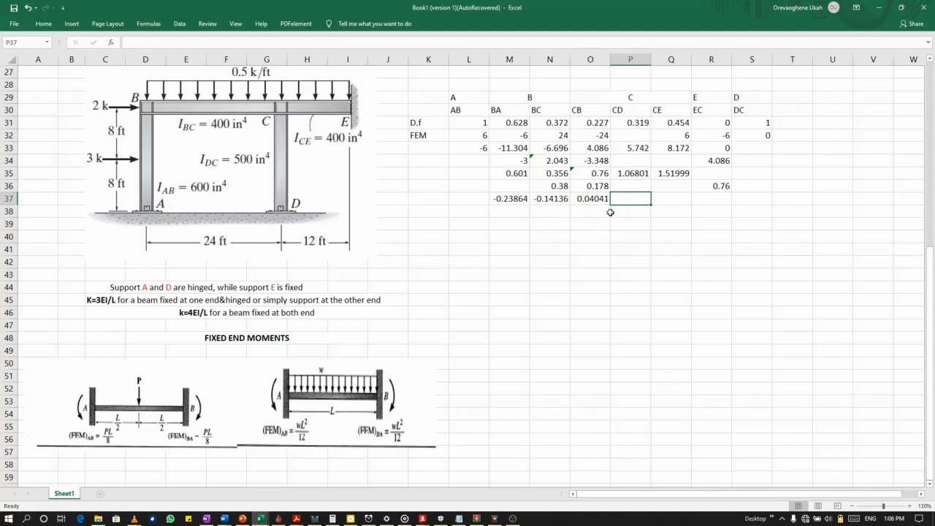
text(=-)
click(600, 187)
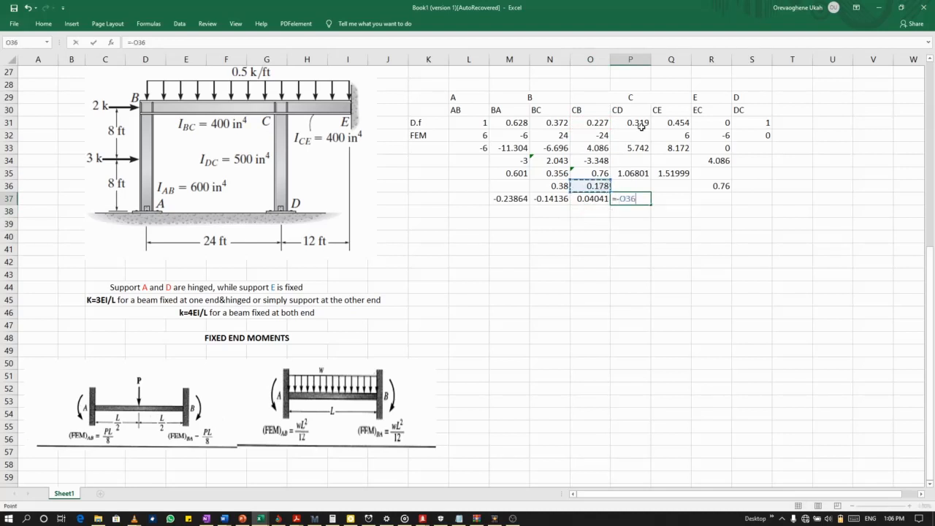
text(*)
click(642, 117)
key(Return)
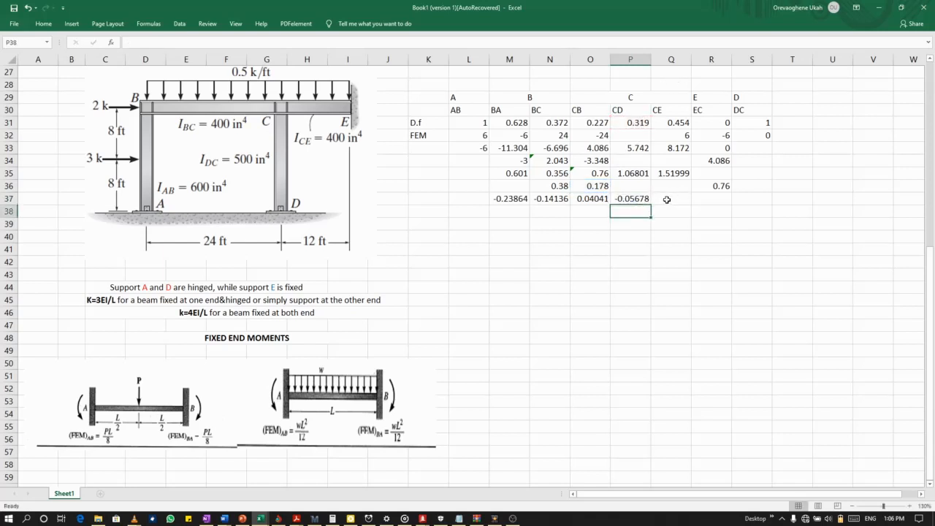
Correct the sign of the third CB balancing moment by changing the formula in O37 to =-O36*O31.
click(602, 198)
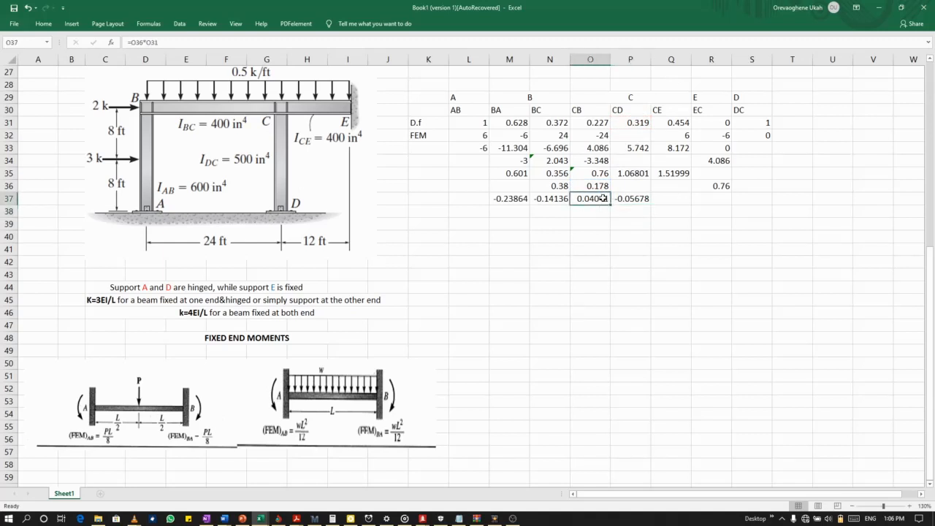
double_click(603, 198)
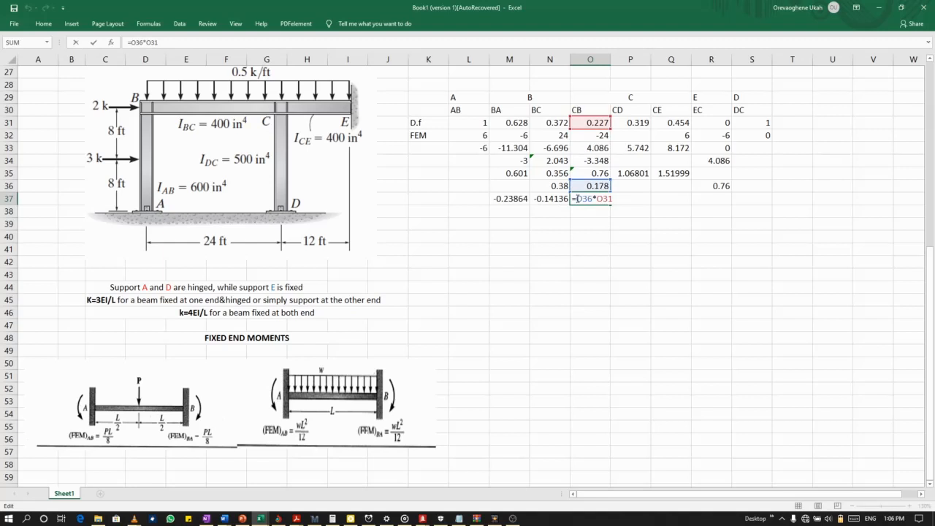
text(-)
key(Return)
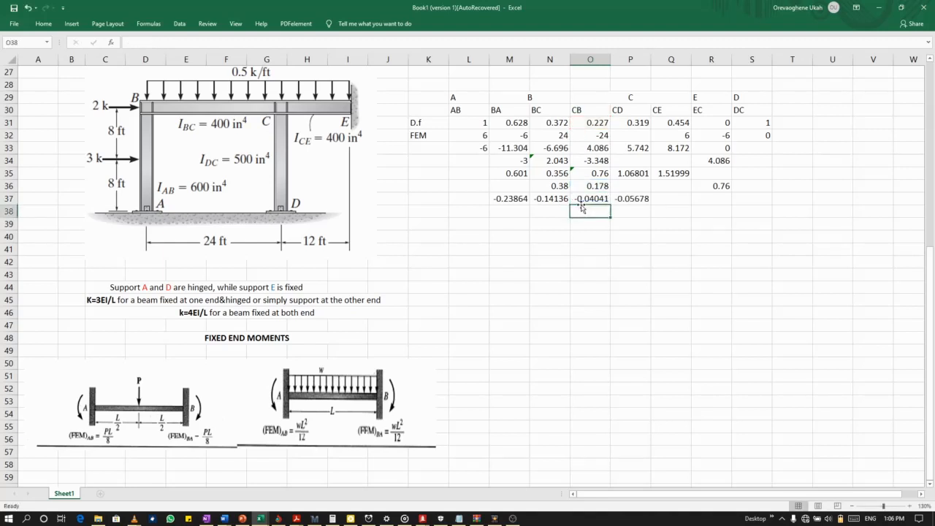
Calculate the third CE balancing moment in Q37 as the negative of O36 multiplied by the distribution factor in Q31.
click(670, 200)
text(=-)
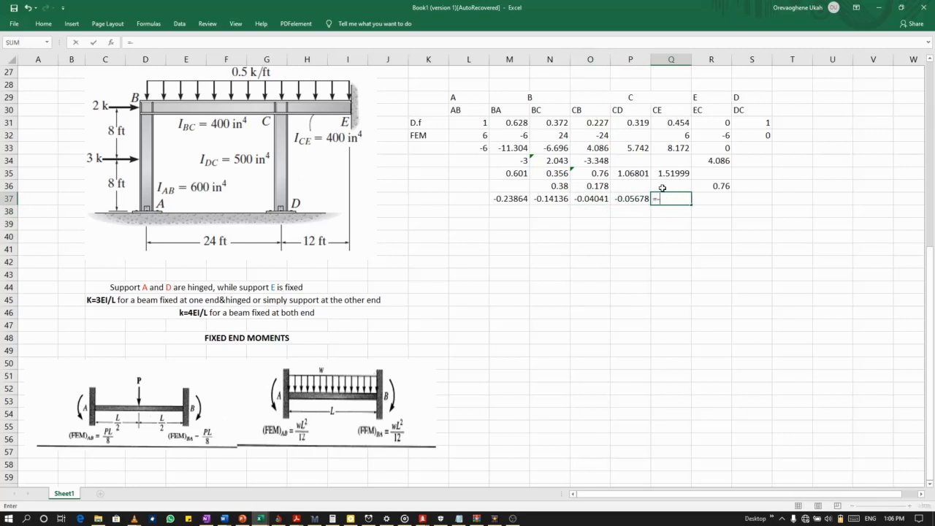
click(598, 185)
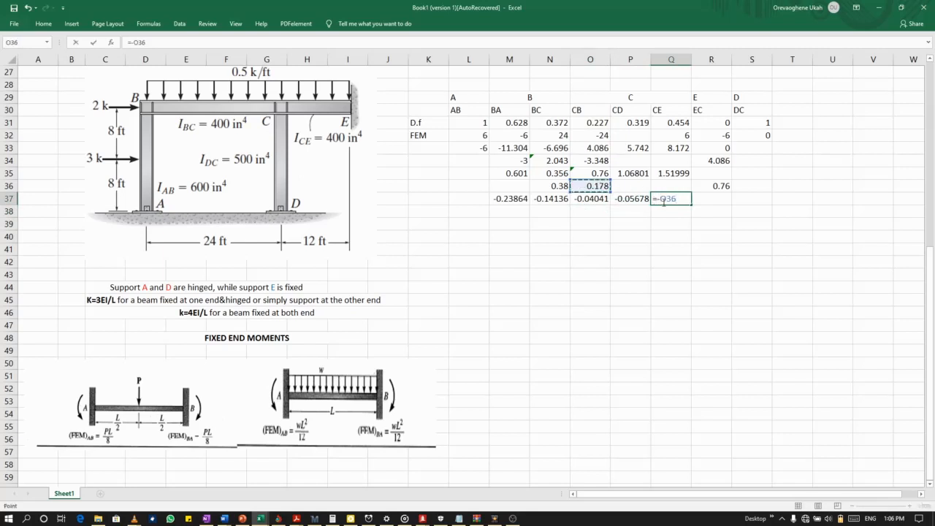
text(*)
click(670, 122)
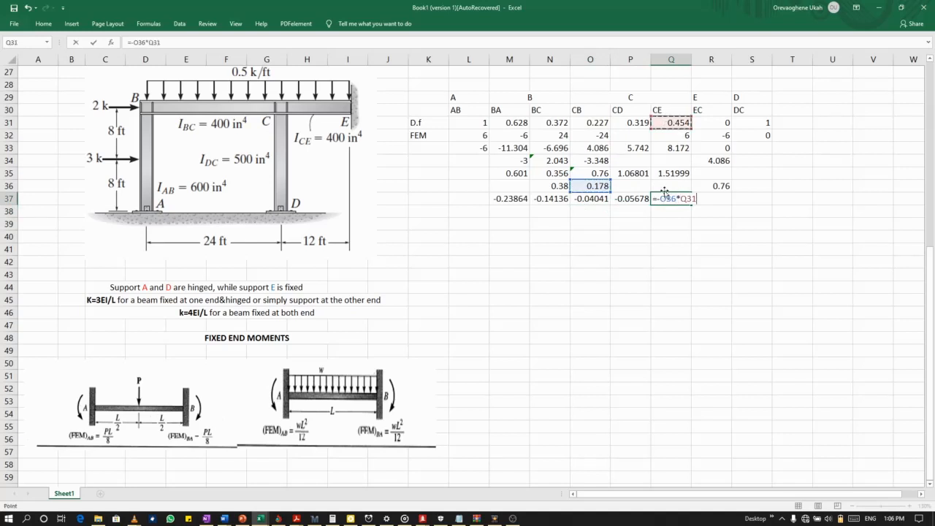
key(Return)
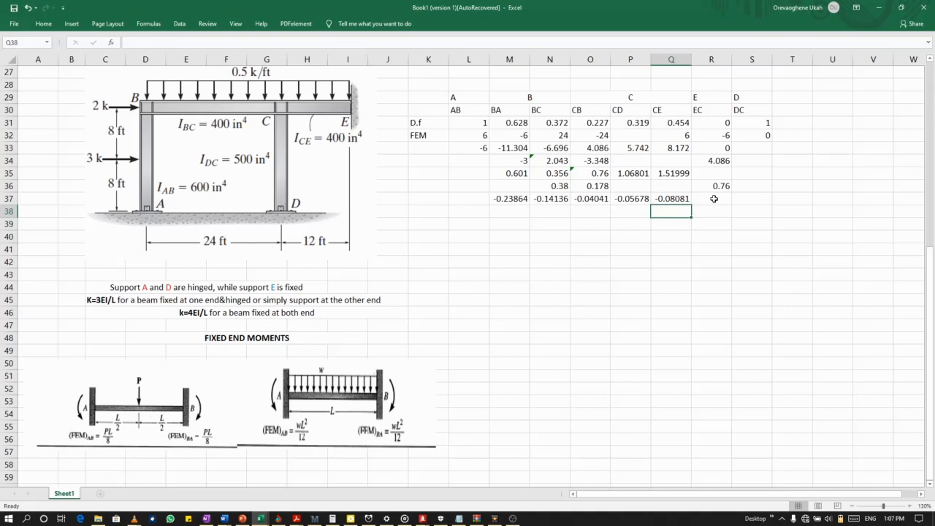
Calculate the third EC balancing moment in R37 with the formula =-R36*R31.
click(714, 199)
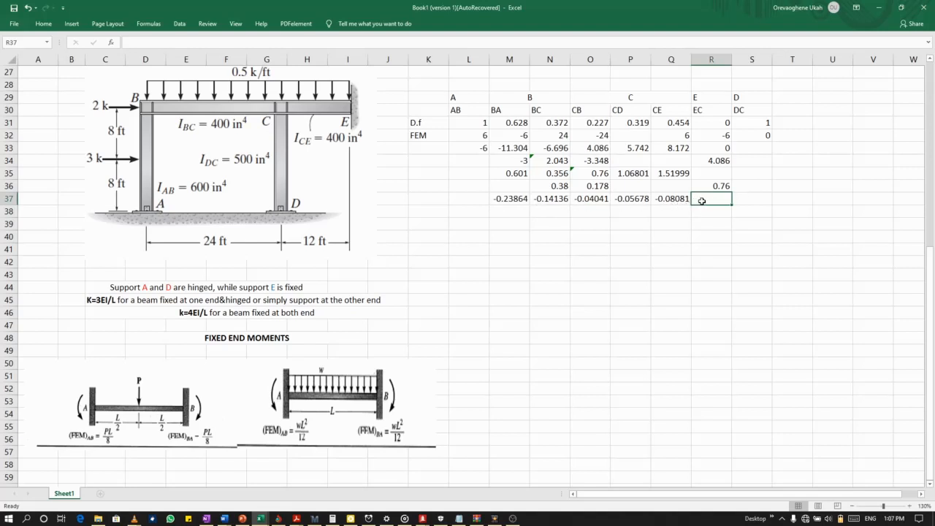
text(=)
click(716, 187)
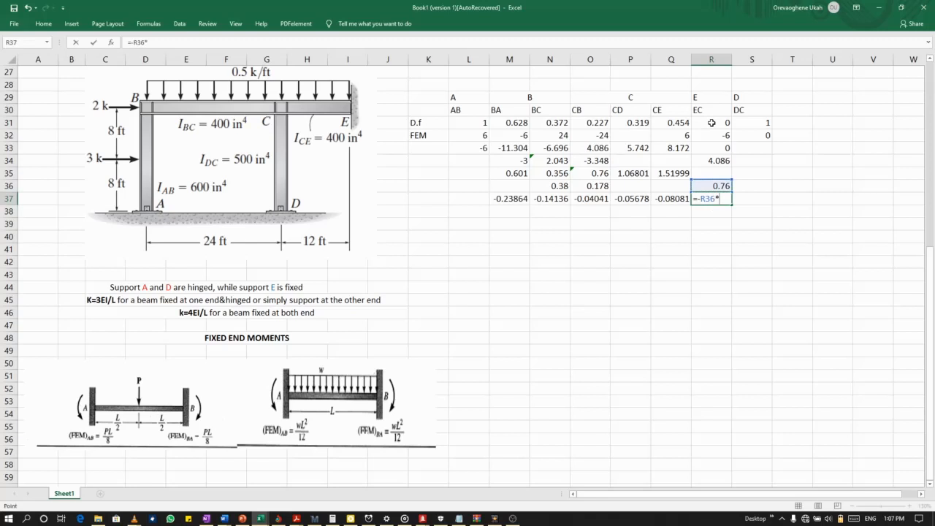
text(*)
click(713, 125)
key(Return)
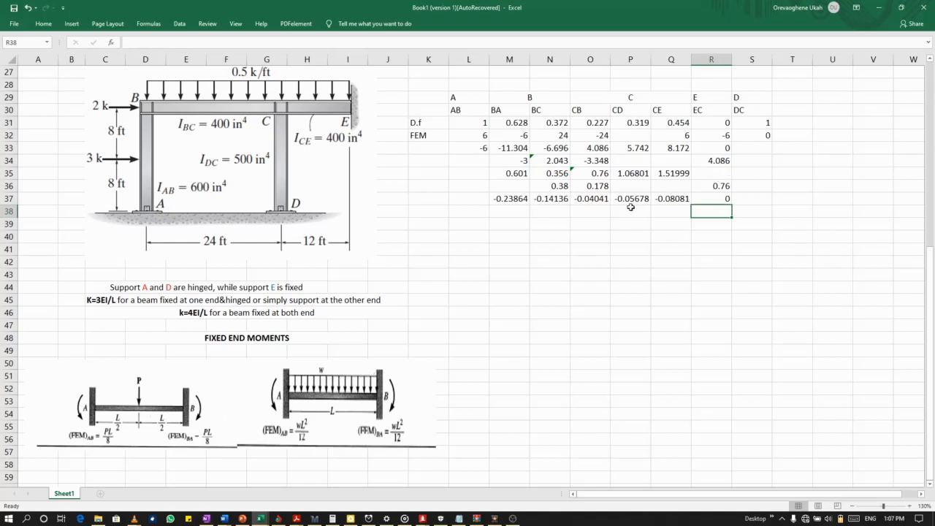
Calculate the third EC carry-over moment in R38 as half of the CE balancing moment, =Q37/2.
click(671, 199)
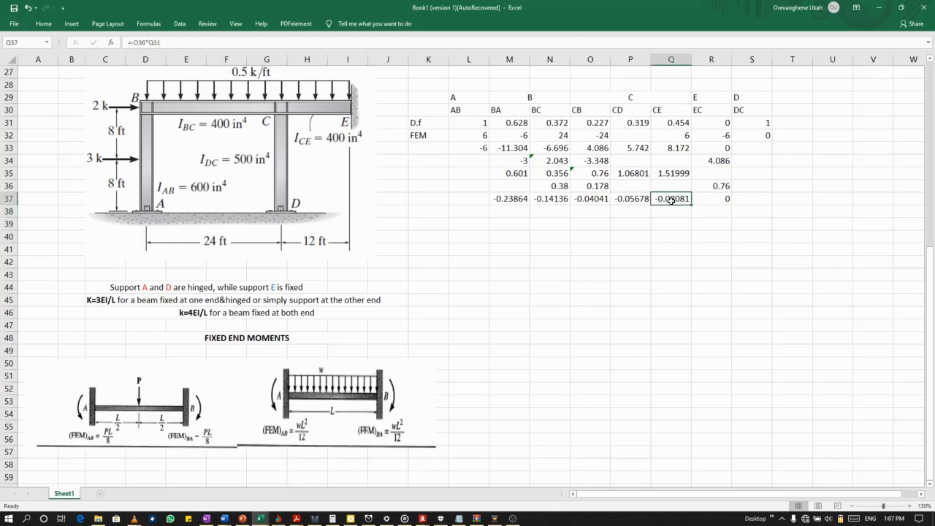
click(708, 214)
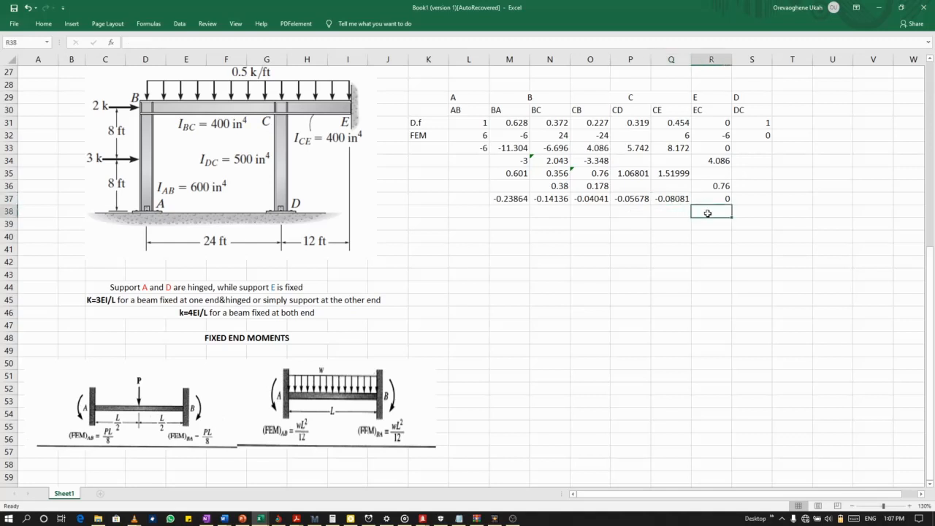
text(=)
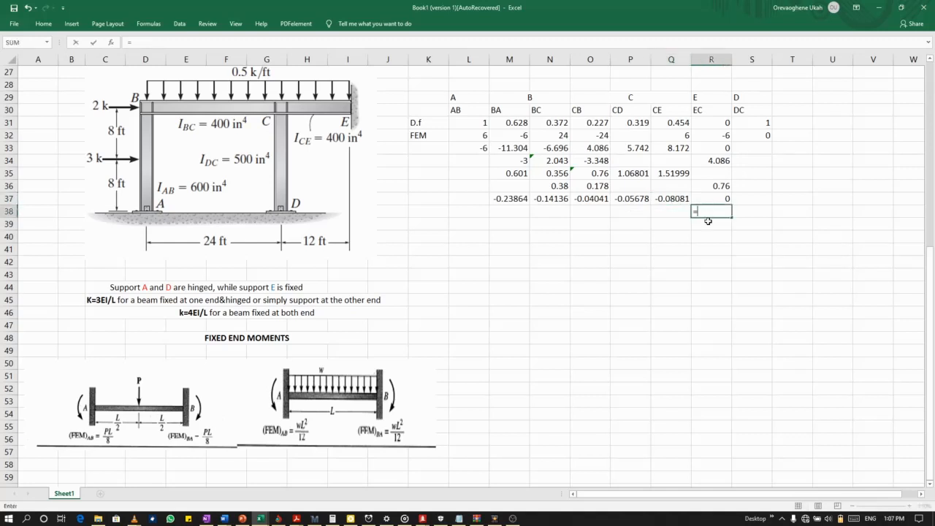
click(661, 199)
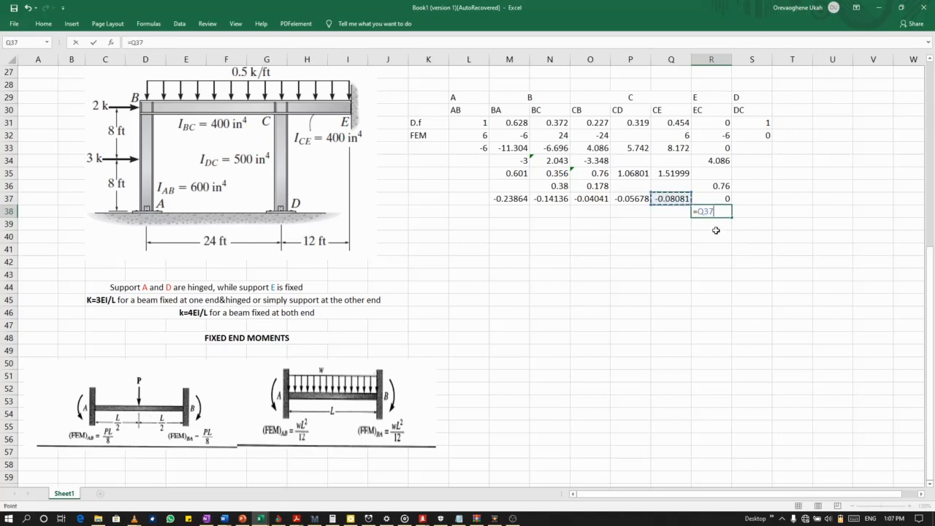
text(/2)
key(Return)
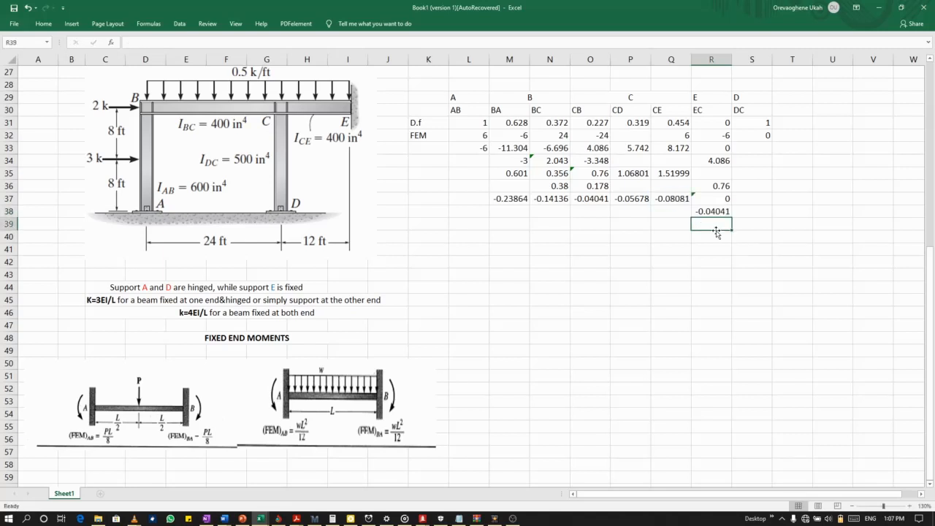
Calculate the third CB carry-over moment in O38 as the negative half of the BC balancing moment, =-N37/2.
click(564, 199)
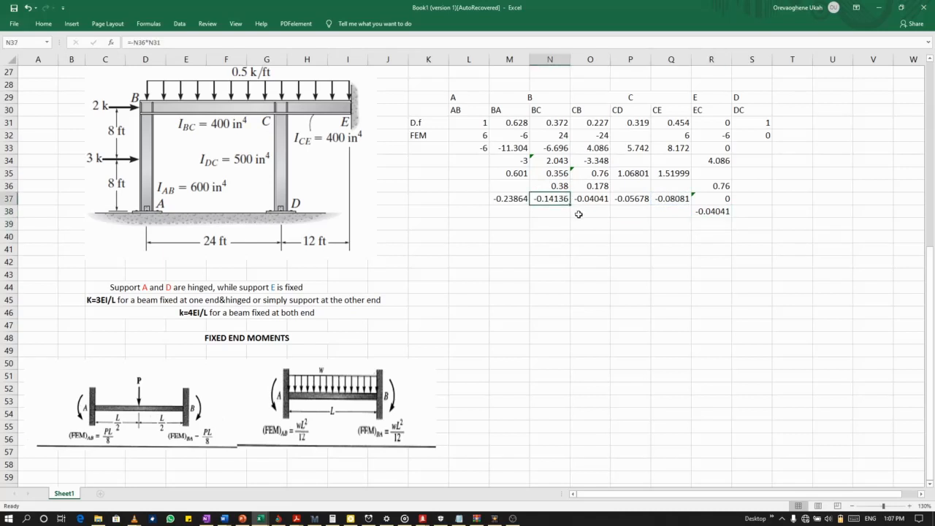
click(585, 213)
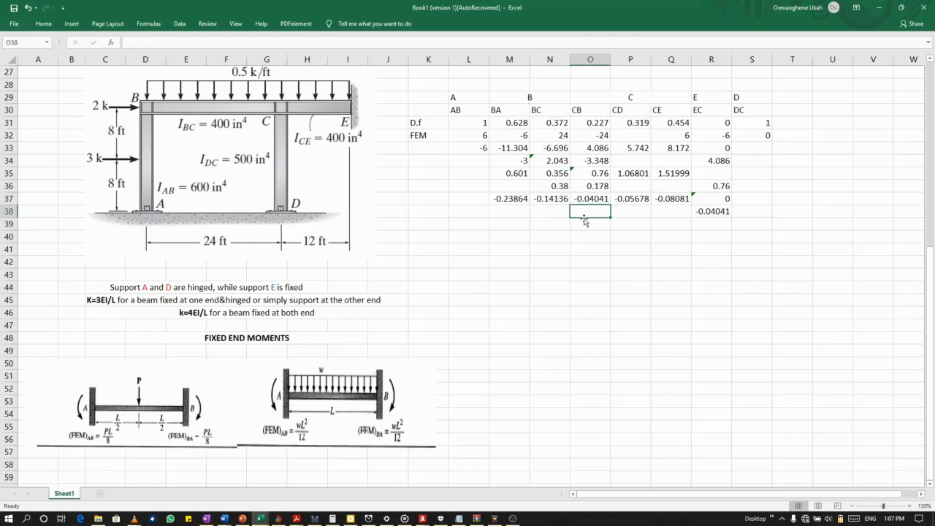
text(=-)
key(Left)
key(Up)
text(/)
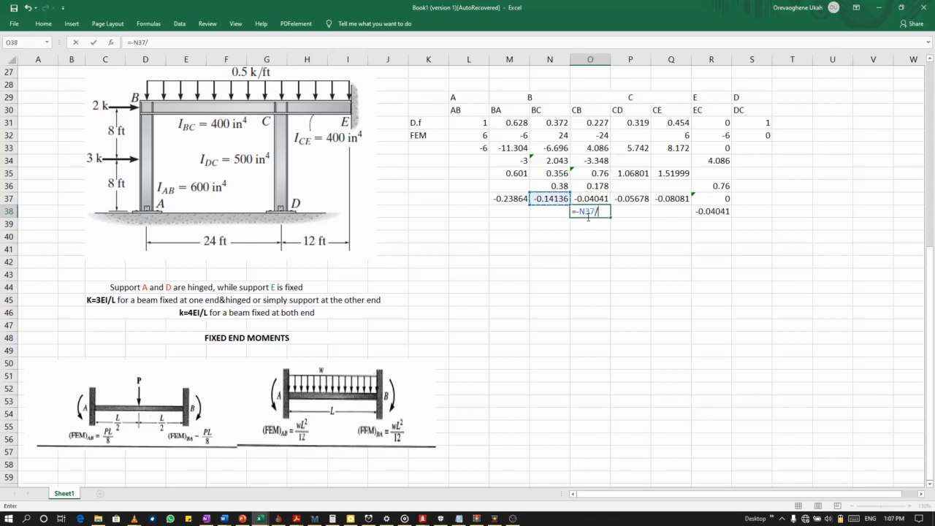
key(Return)
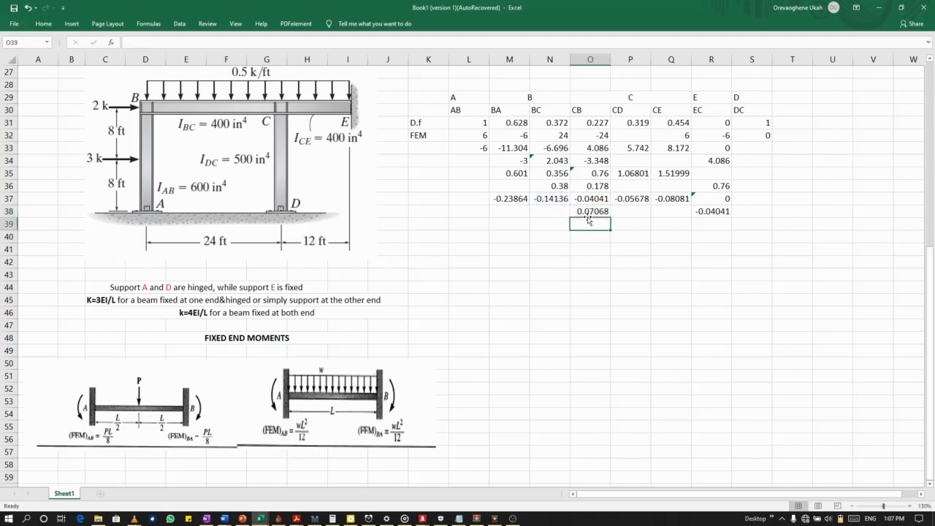
Calculate the third BC carry-over moment in N38 as half of the CB balancing moment, =O37/2.
click(541, 215)
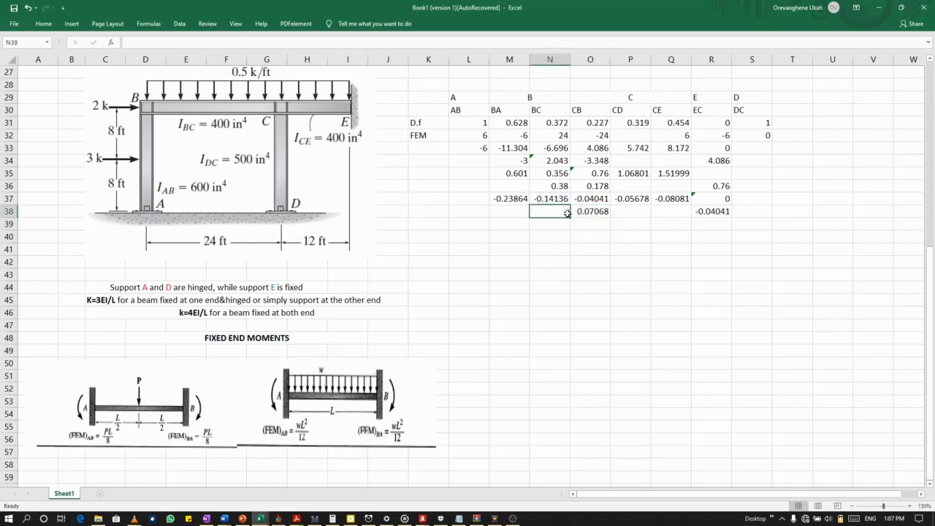
text(=)
click(592, 201)
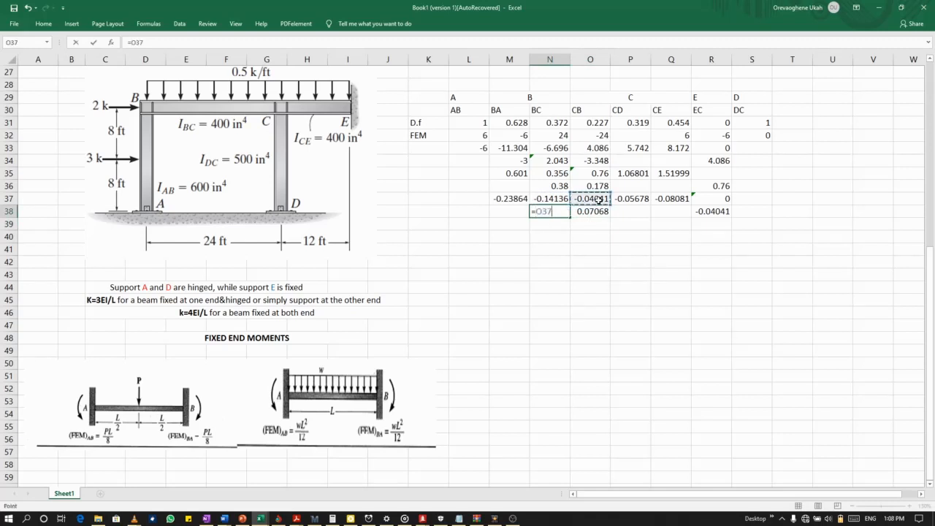
text(/2)
key(Return)
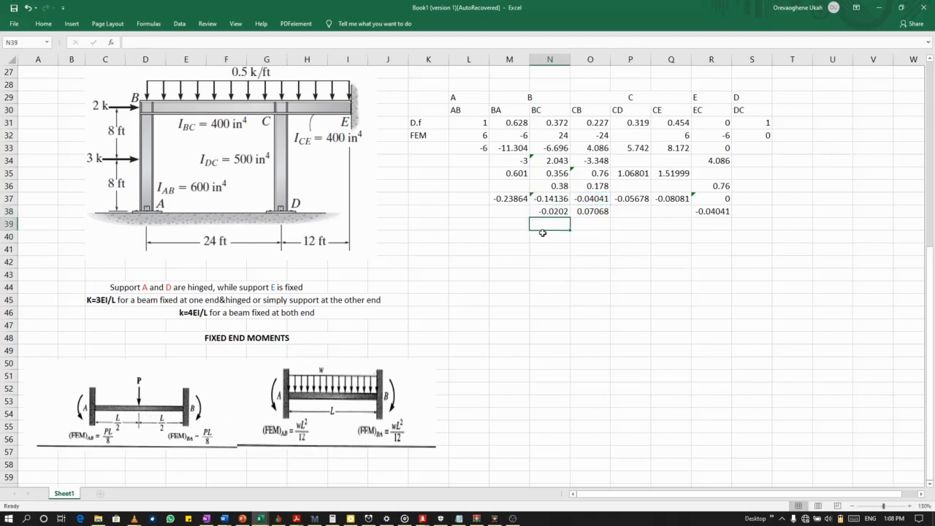
Enter the fourth BA balancing moment in M39 as N38 multiplied by the distribution factor in M31.
click(504, 224)
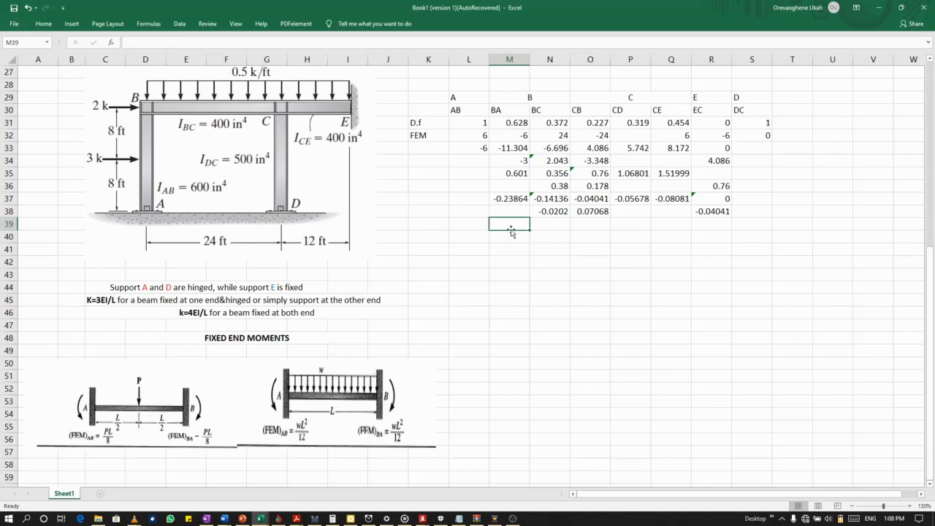
text(=)
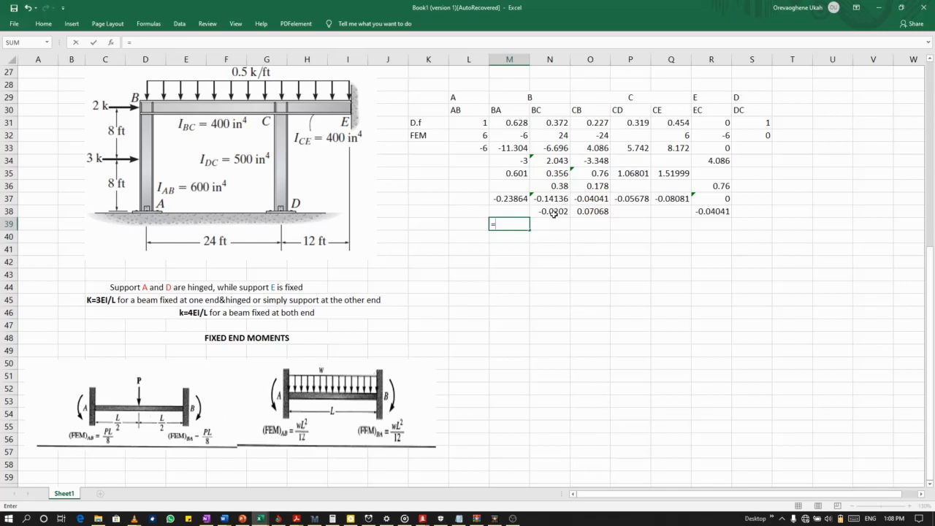
click(538, 213)
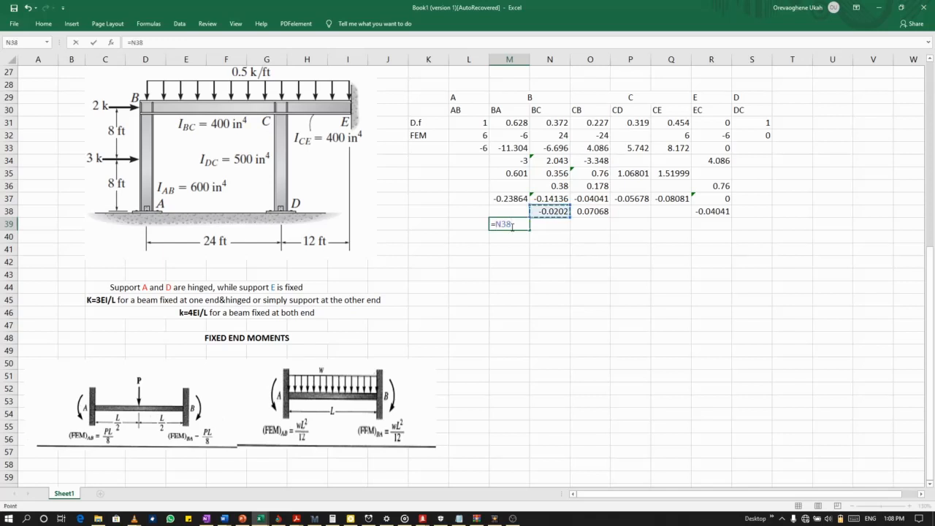
text(*)
click(510, 123)
key(Return)
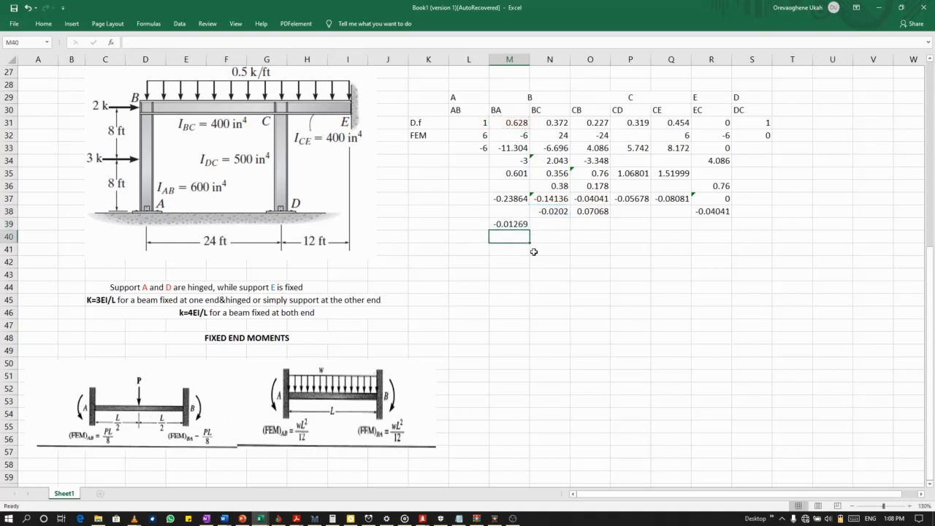
Correct the sign of the fourth BA balancing moment by changing the formula in M39 to =-N38*M31.
double_click(502, 224)
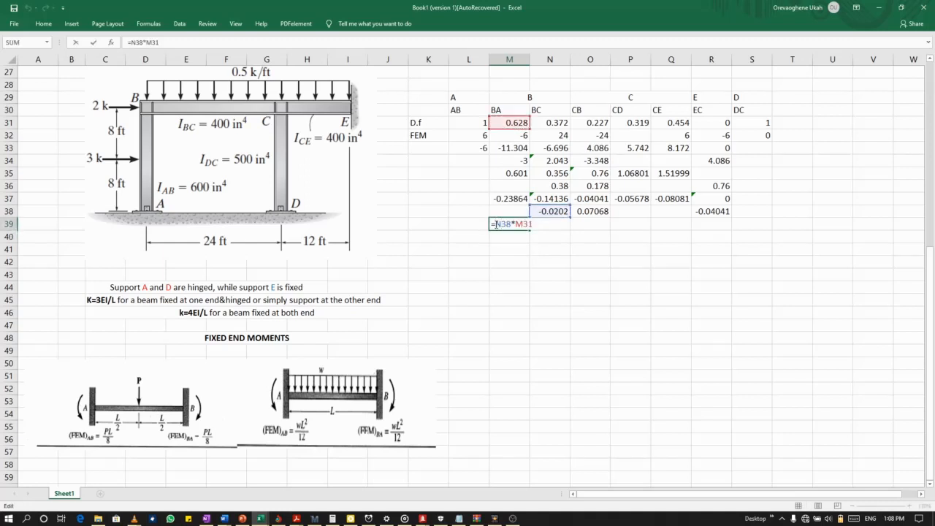
text(-)
key(Return)
Calculate the fourth BC balancing moment in N39 with the formula =-N38*N31.
click(548, 222)
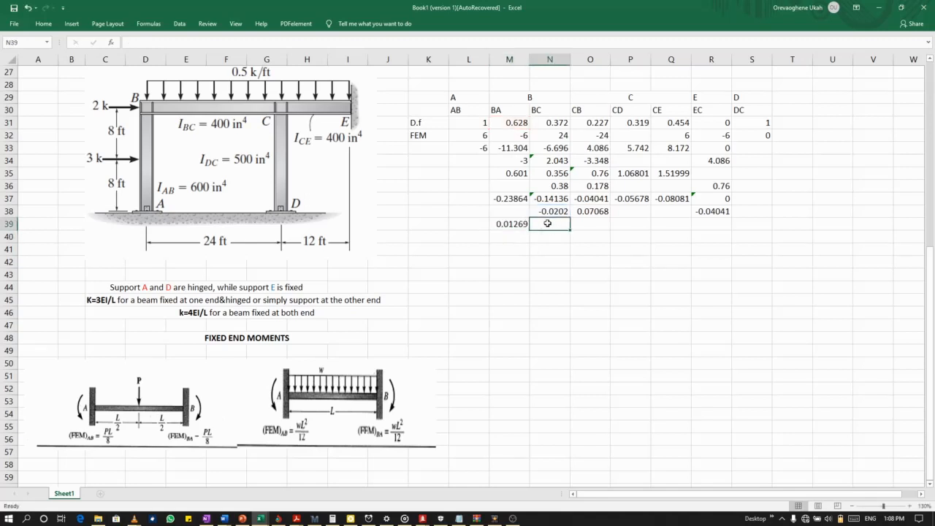
text(=-)
click(547, 211)
text(*)
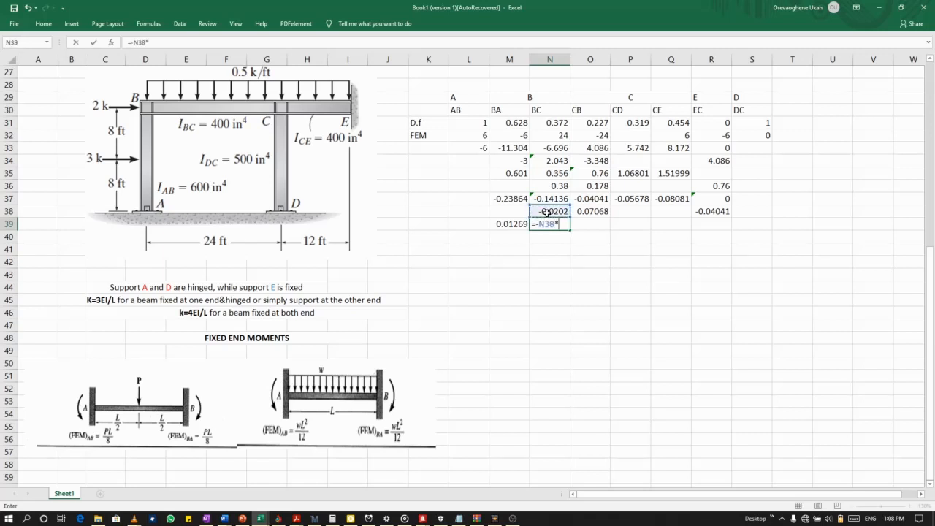
click(551, 122)
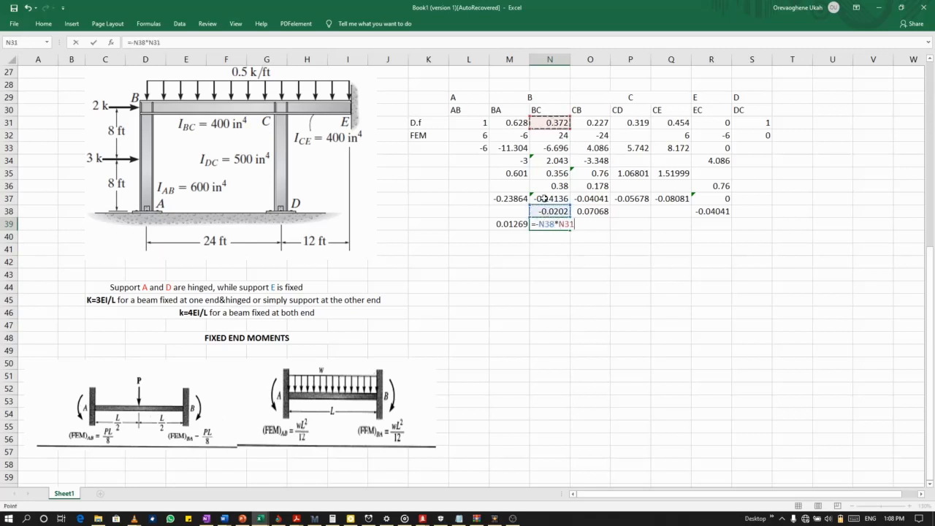
key(Return)
Calculate the fourth CB balancing moment in O39 with the formula =-O38*O31.
click(597, 227)
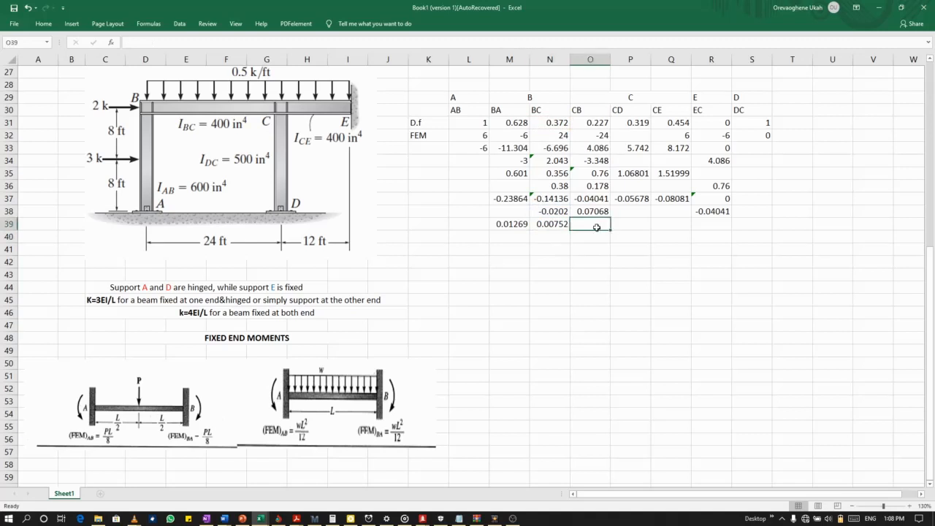
text(=-)
click(598, 210)
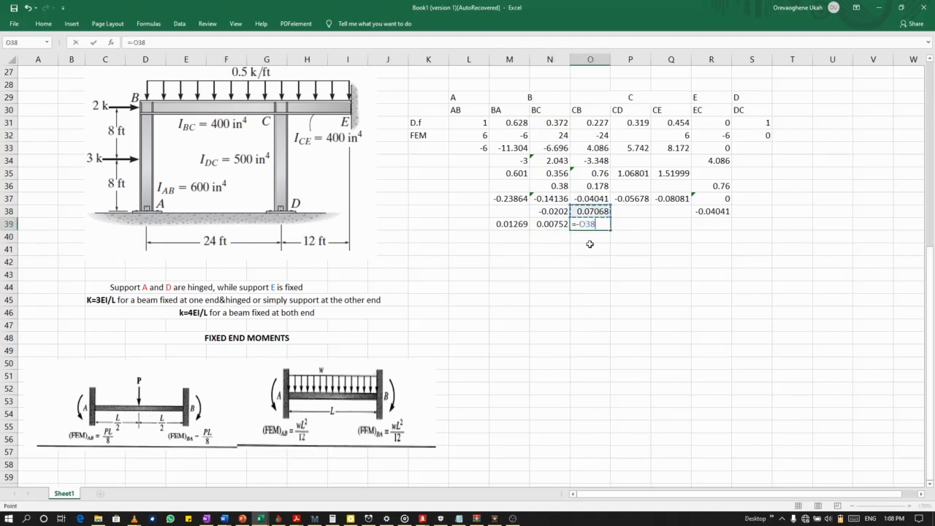
text(*)
click(588, 122)
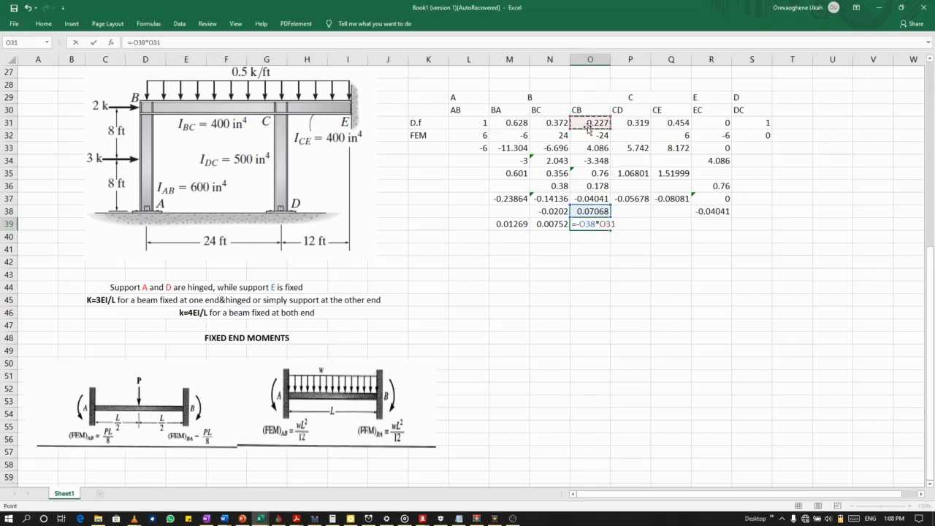
key(Return)
Calculate the fourth CD balancing moment in P39 with the formula =-O38*P31.
click(627, 224)
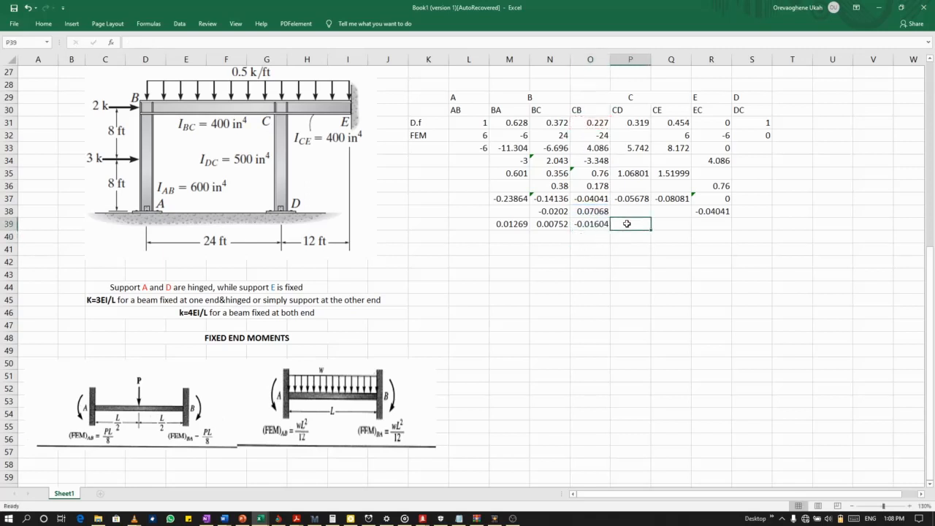
text(=)
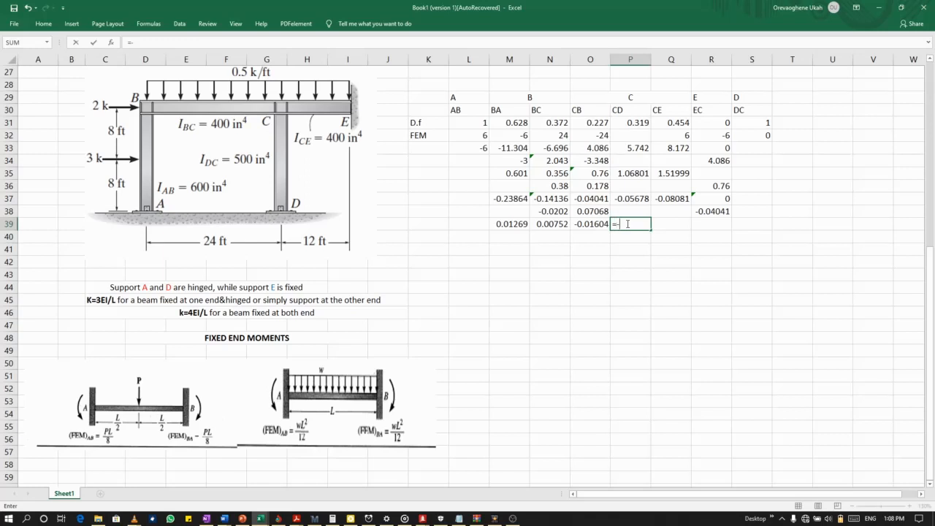
text(-)
click(603, 210)
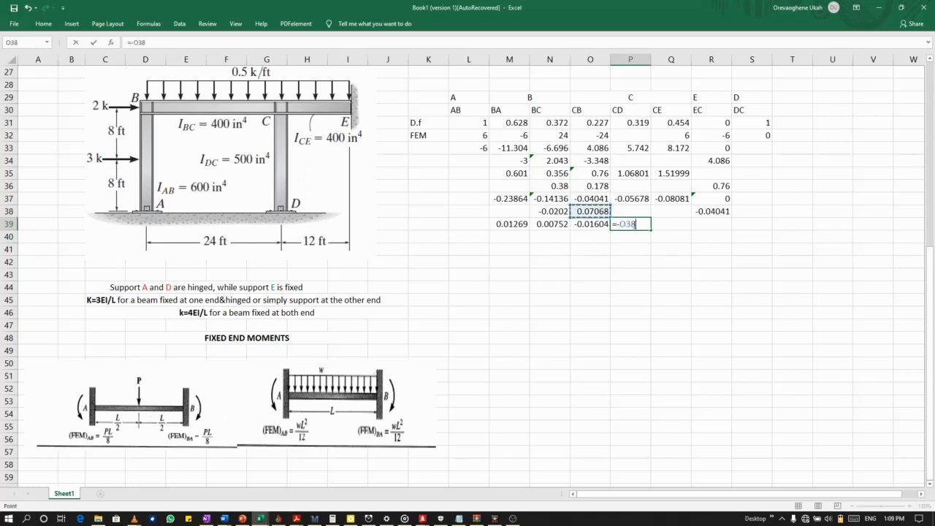
text(*)
click(630, 122)
key(Return)
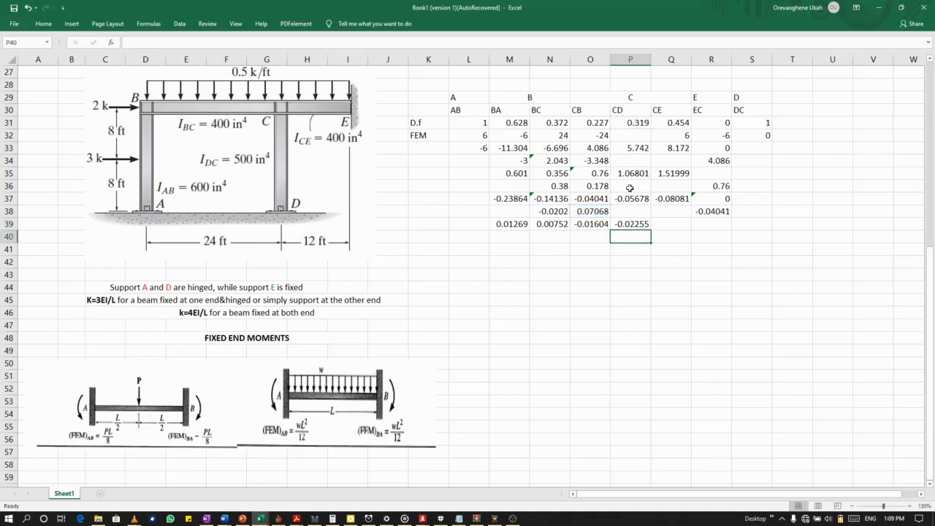
Calculate the fourth CE balancing moment in Q39 as the negative of O38 multiplied by the distribution factor in Q31.
click(665, 224)
text(=)
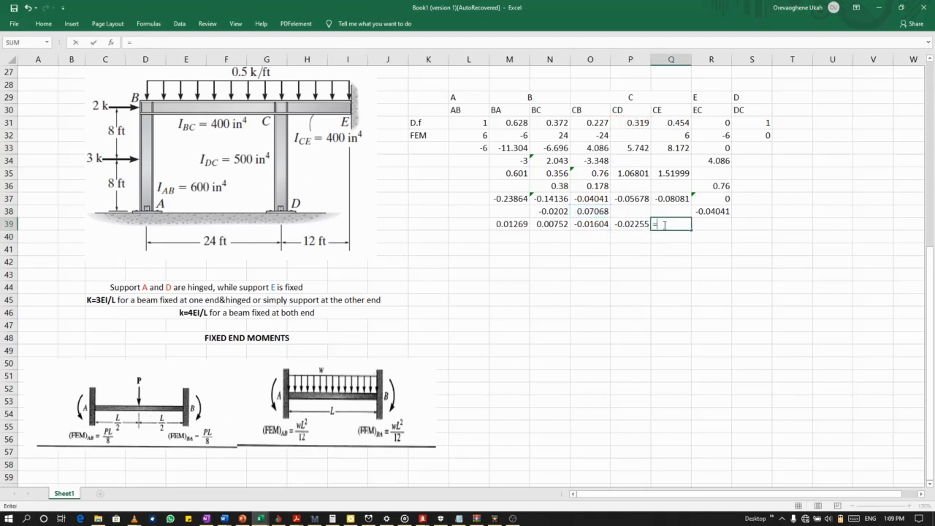
text(-)
click(583, 209)
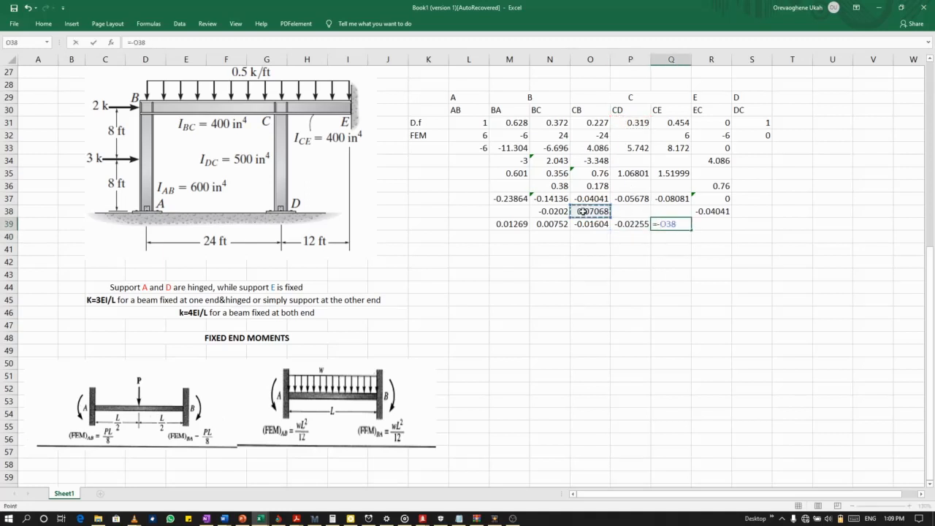
text(*)
click(679, 123)
key(Return)
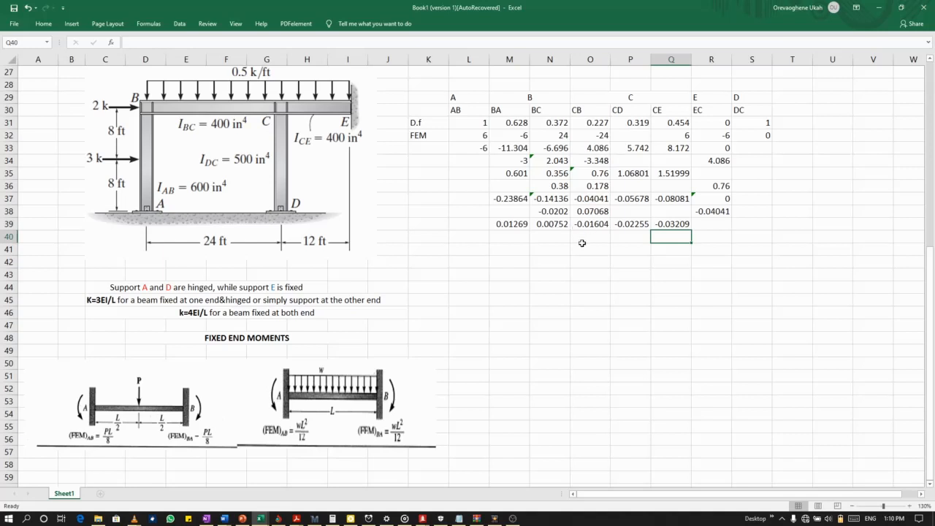
Calculate the fourth carry-over moment for CB in O40 with the formula =N39/2.
click(583, 246)
click(582, 238)
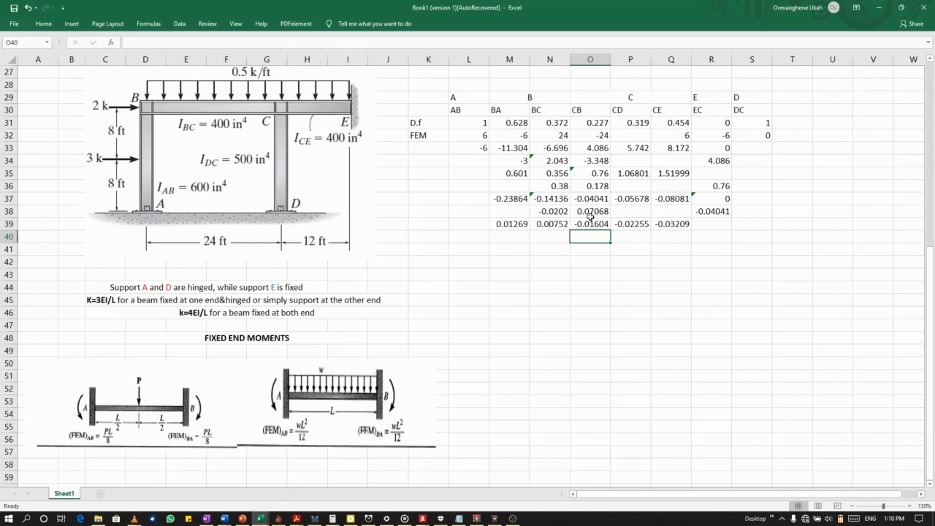
click(551, 238)
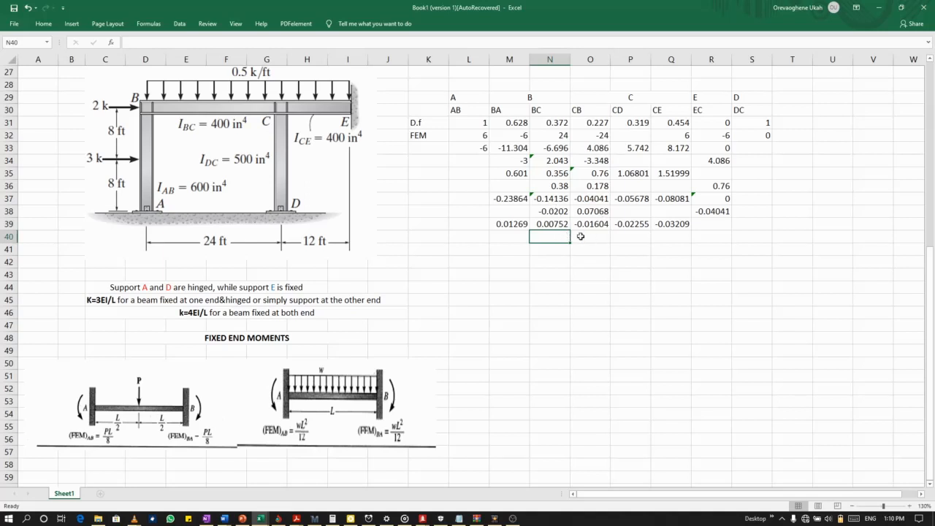
click(582, 237)
text(=)
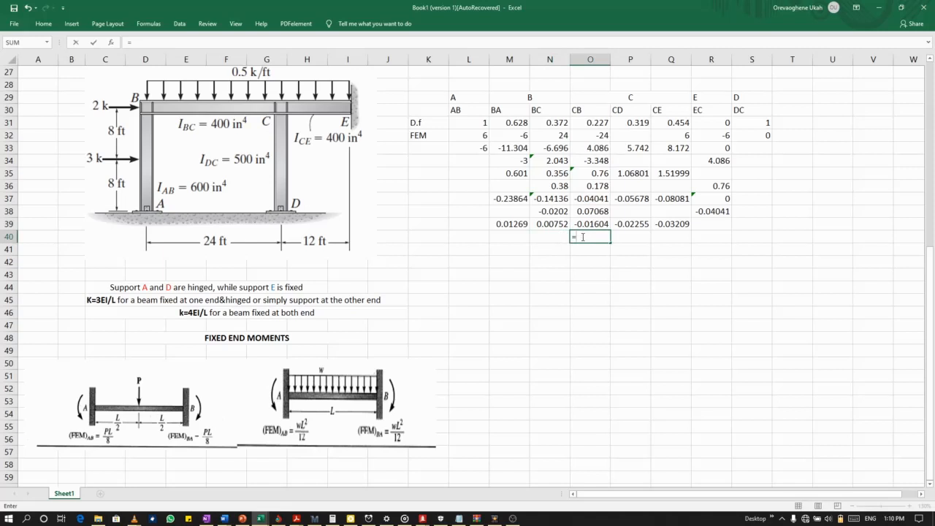
click(547, 223)
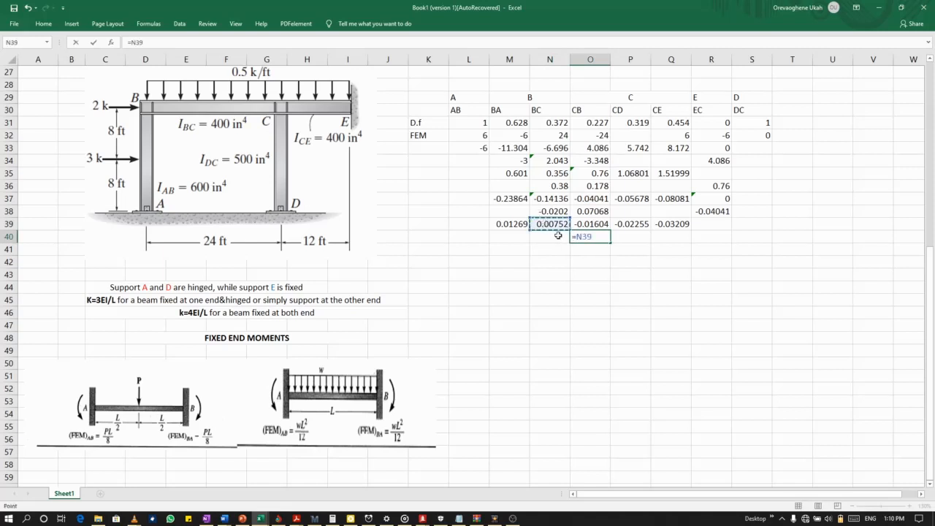
text(/2)
key(Return)
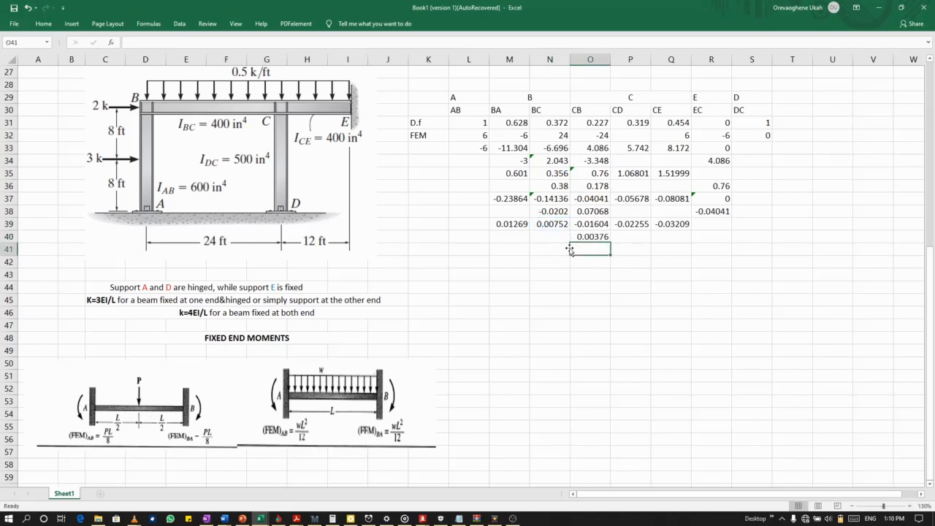
Calculate the fourth carry-over moment for BC in N40 with the formula =O39/2.
click(555, 237)
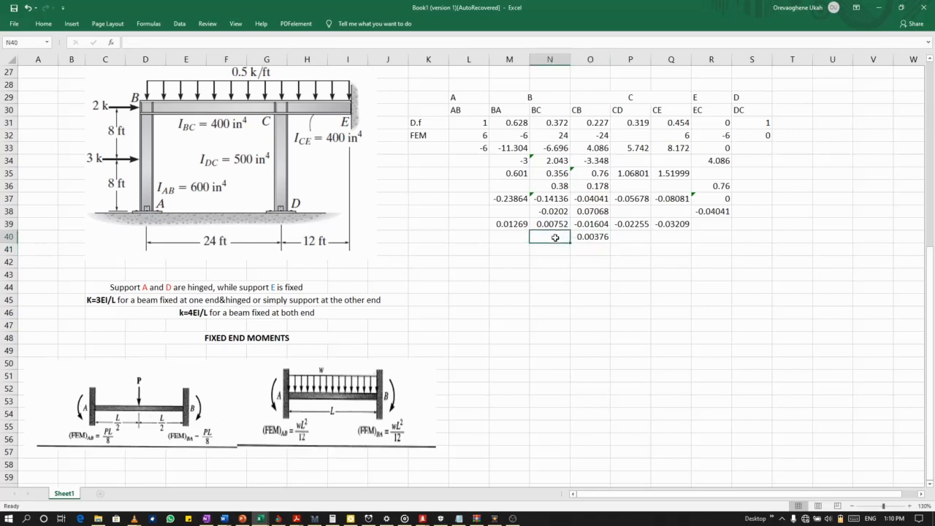
text(=)
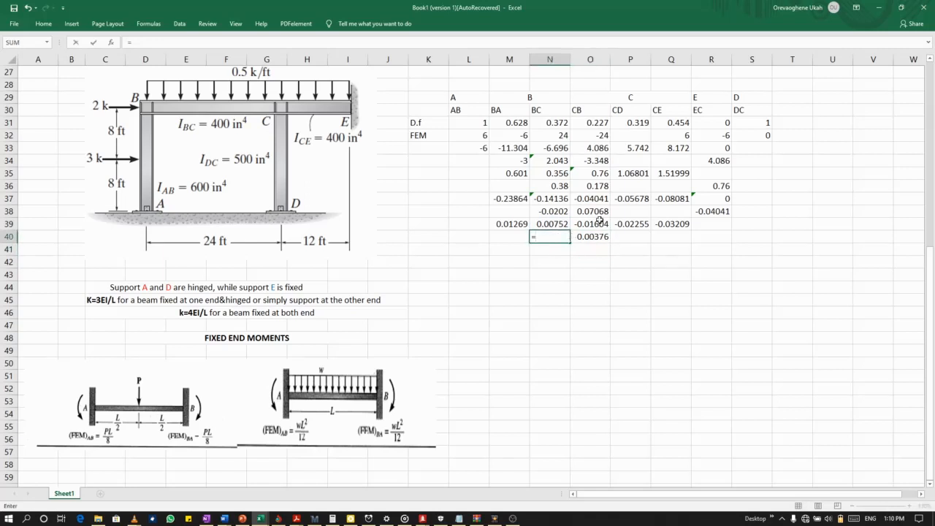
click(592, 223)
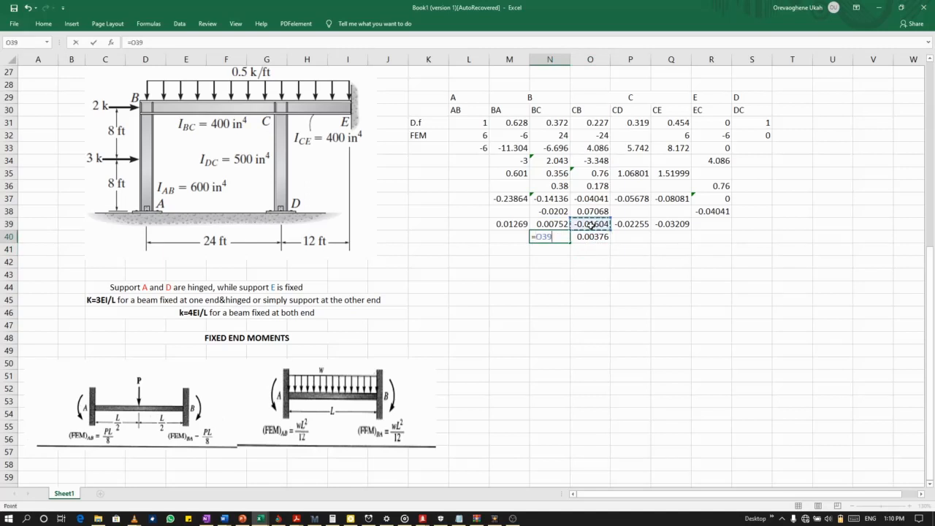
text(/2)
key(Return)
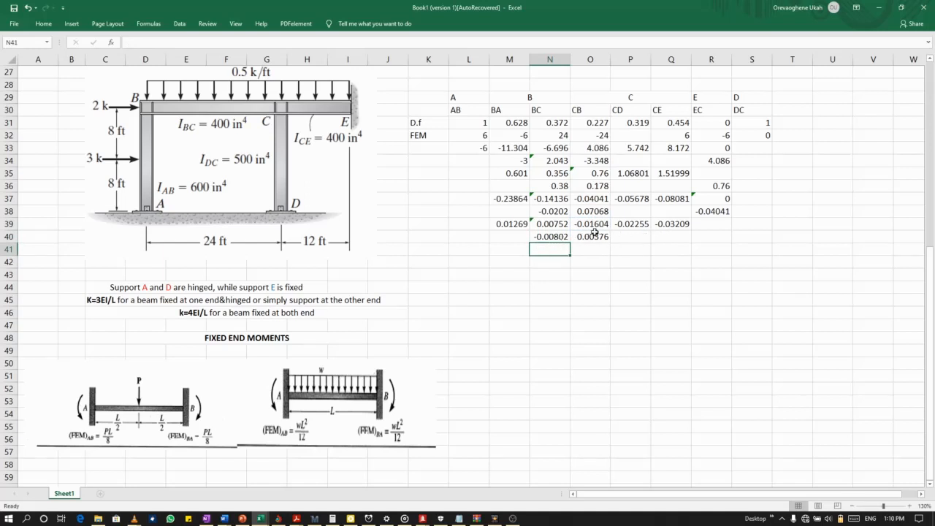
Calculate the fourth carry-over moment for EC in R40 with the formula =Q39/2.
click(670, 226)
click(711, 237)
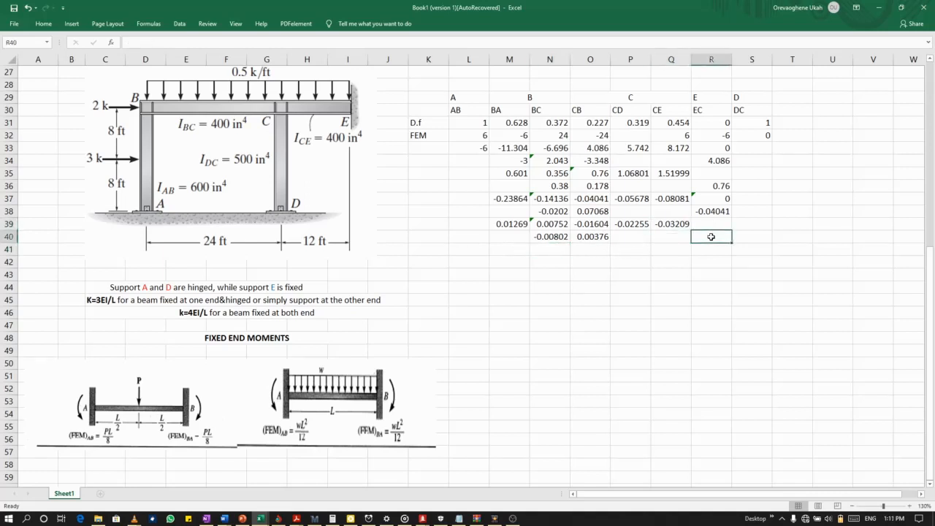
text(=)
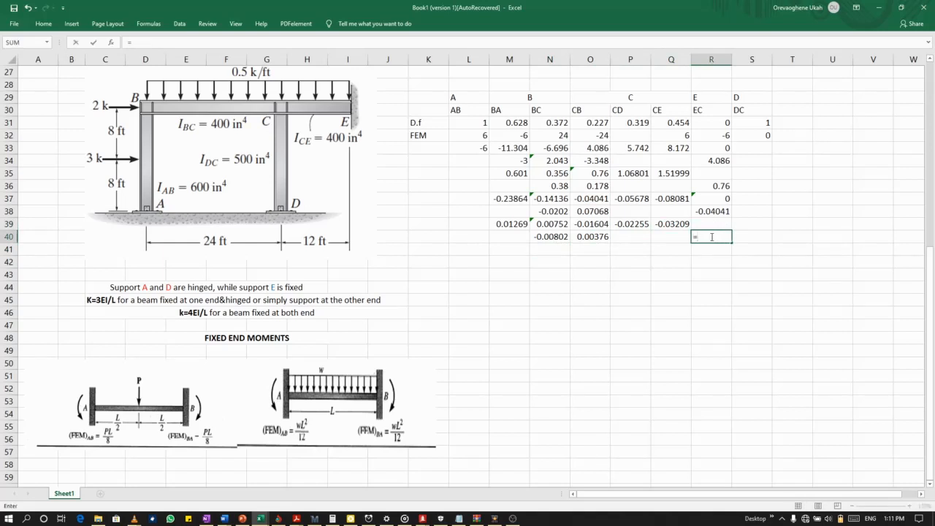
click(673, 225)
text(/)
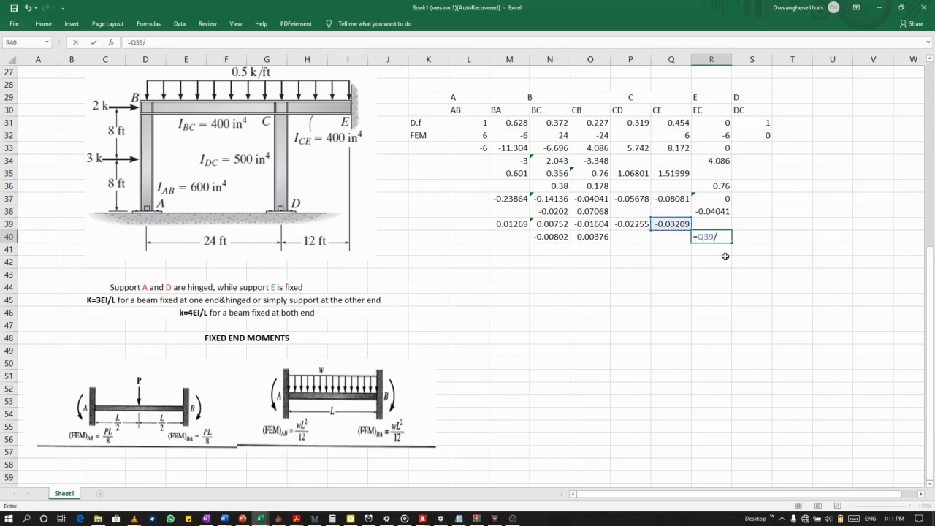
text(2)
key(Return)
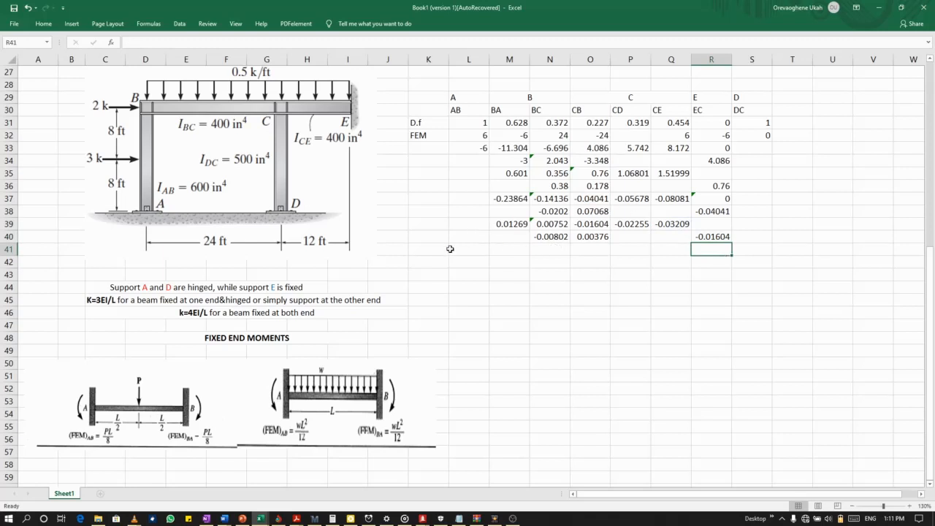
Calculate the fifth BA balancing moment in M41 with the formula =-N40*M31.
right_click(500, 254)
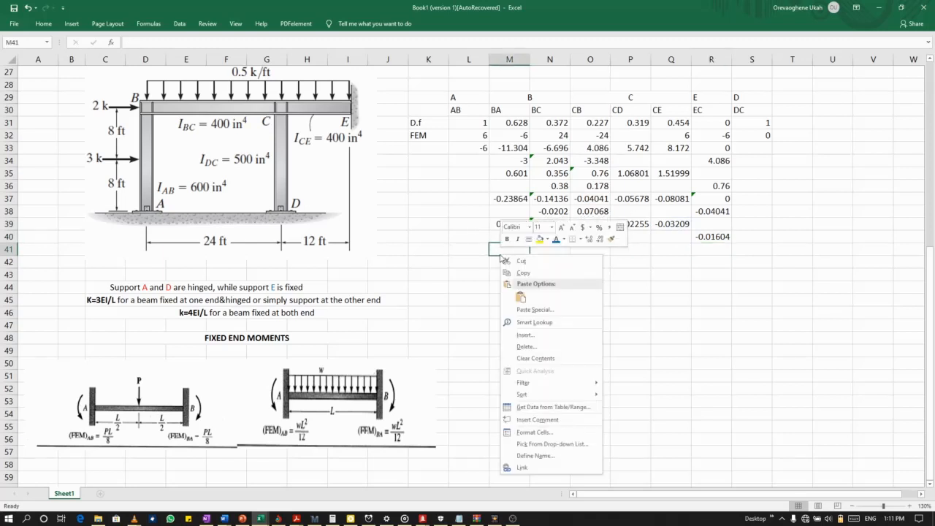
click(489, 255)
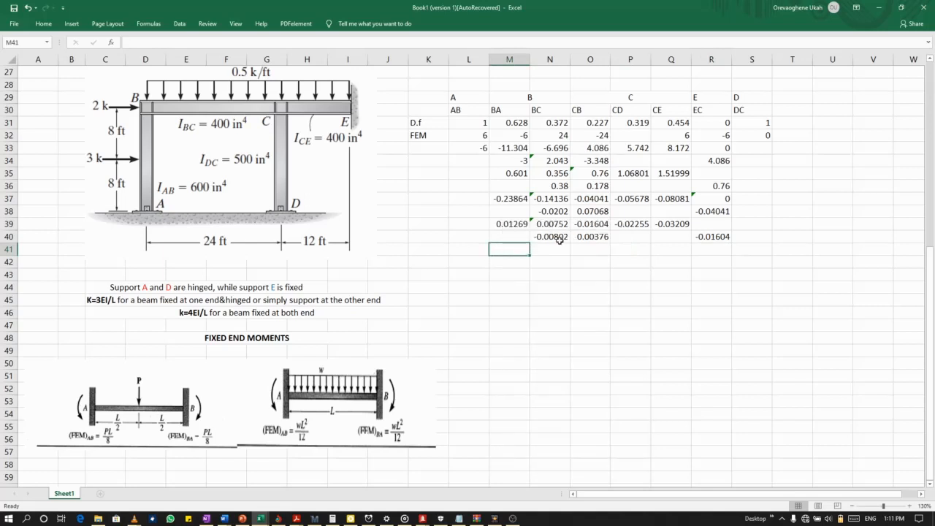
text(=)
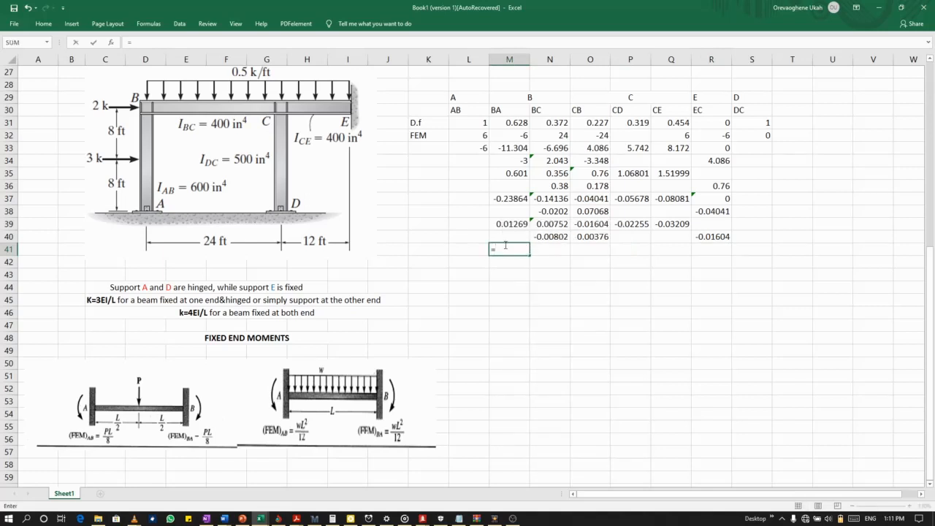
text(-)
click(547, 239)
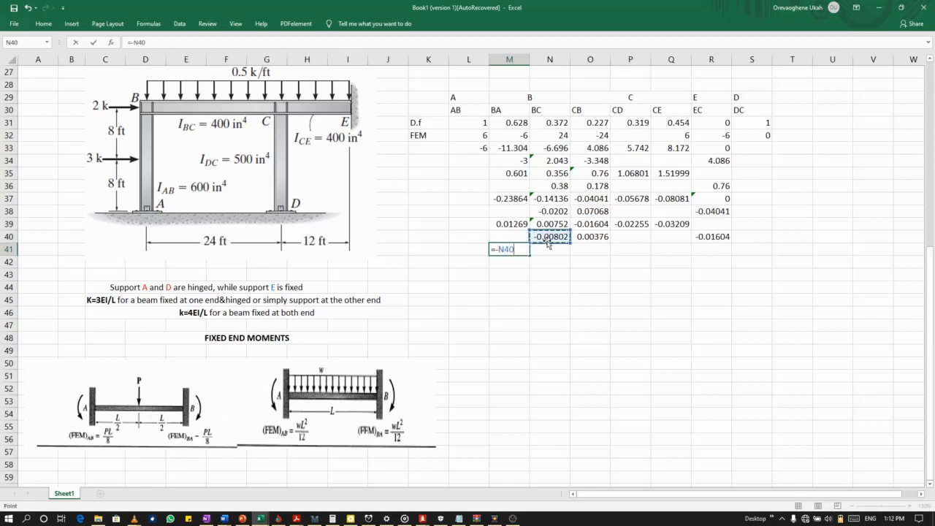
text(*)
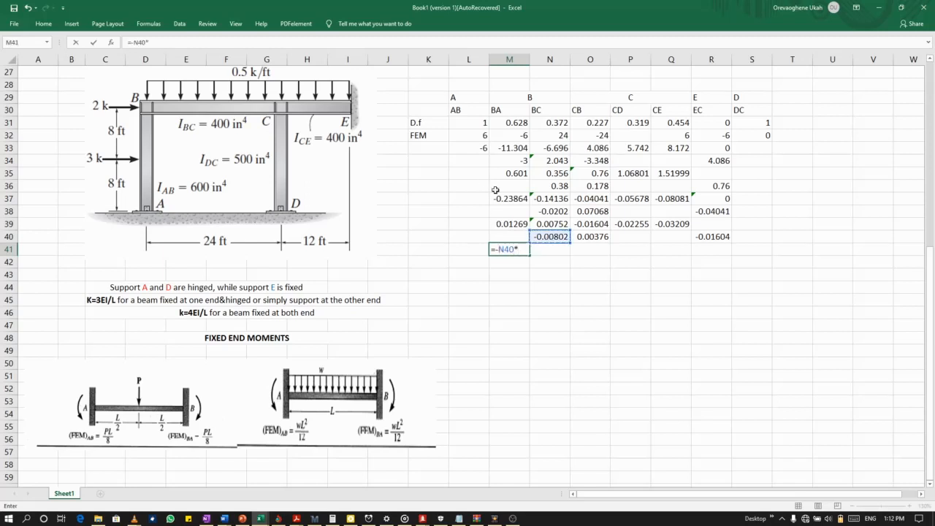
click(513, 126)
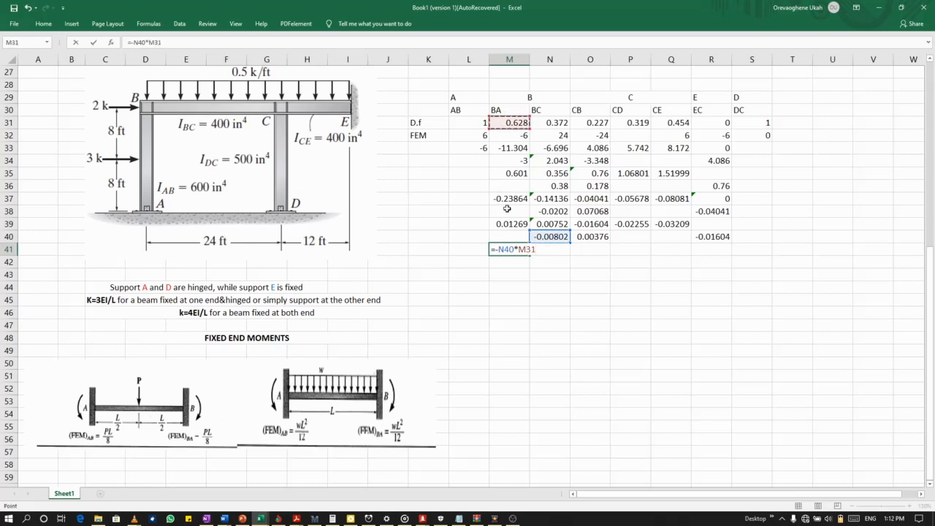
key(Return)
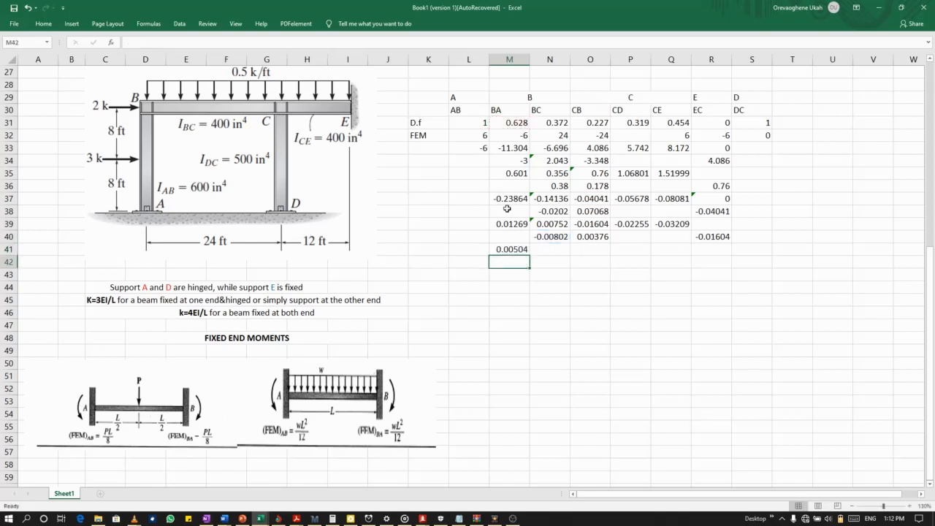
Calculate the fifth BC balancing moment in N41 with the formula =-N40*N31.
click(548, 251)
text(=)
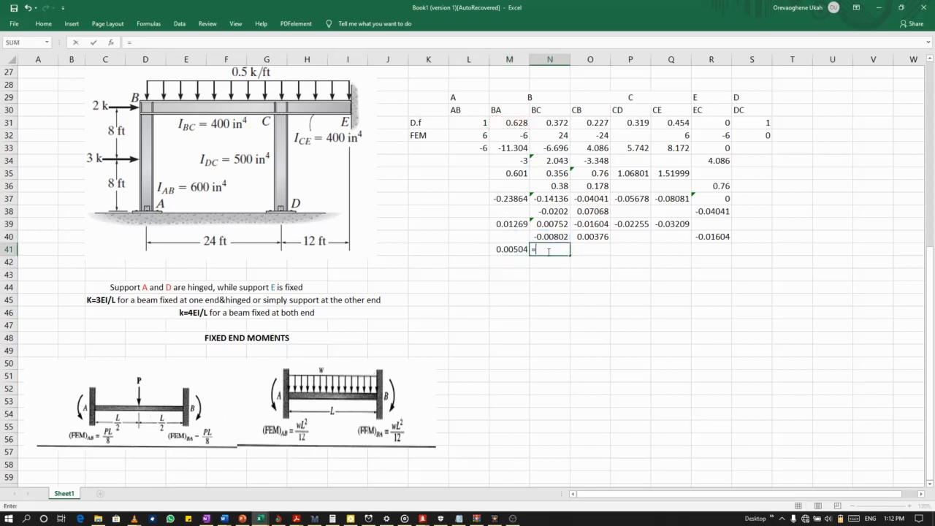
text(-)
click(548, 237)
text(*)
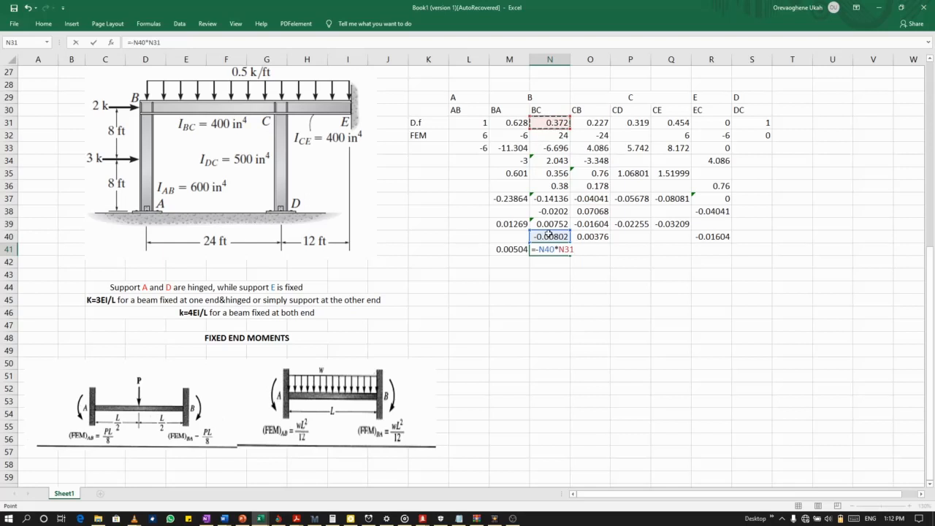
key(Return)
Calculate the fifth CB balancing moment in O41 with the formula =-O40*O31.
click(599, 253)
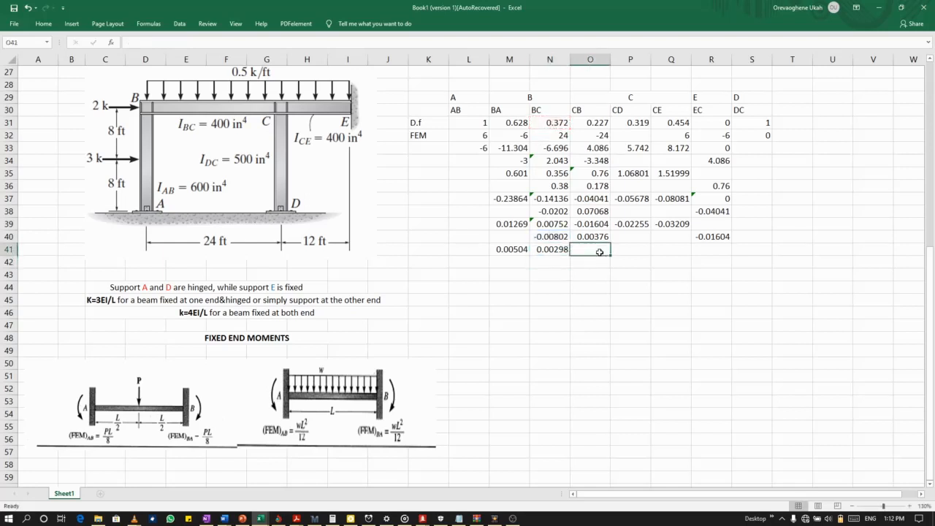
text(=-)
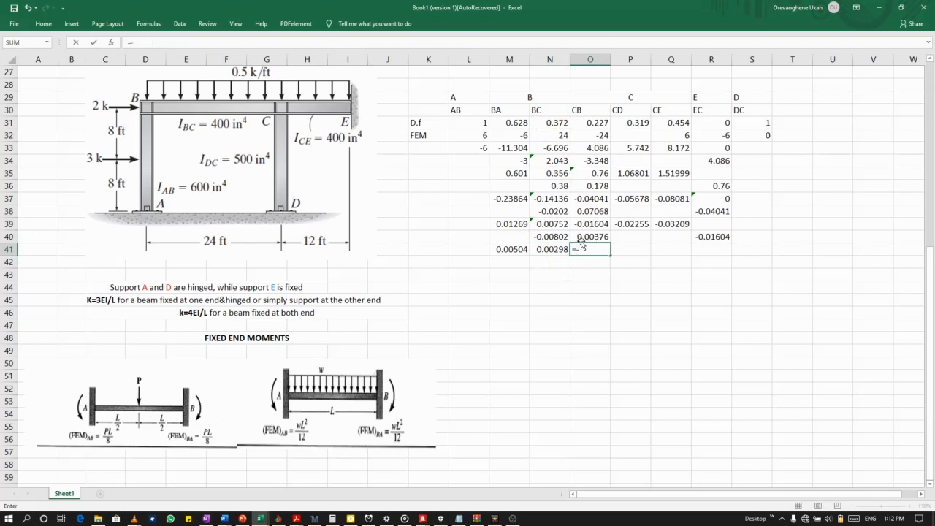
click(583, 237)
text(*)
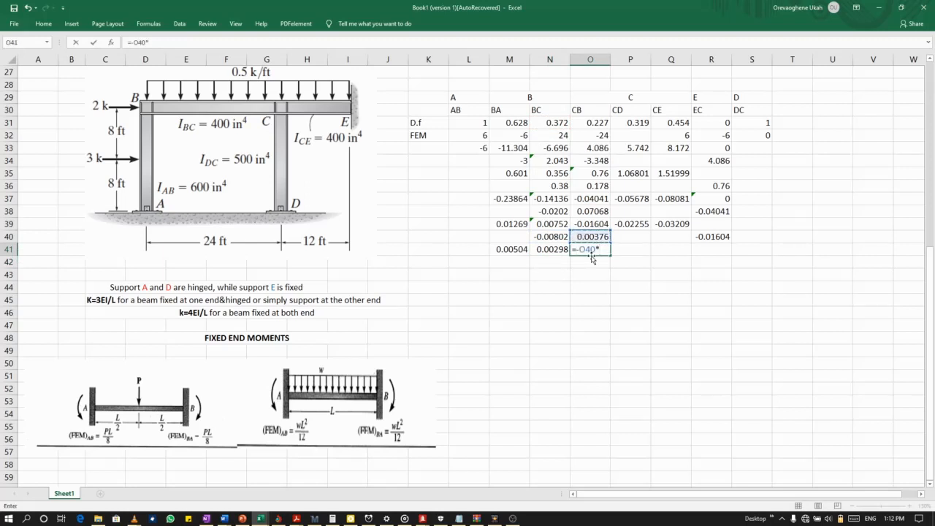
click(591, 124)
key(Return)
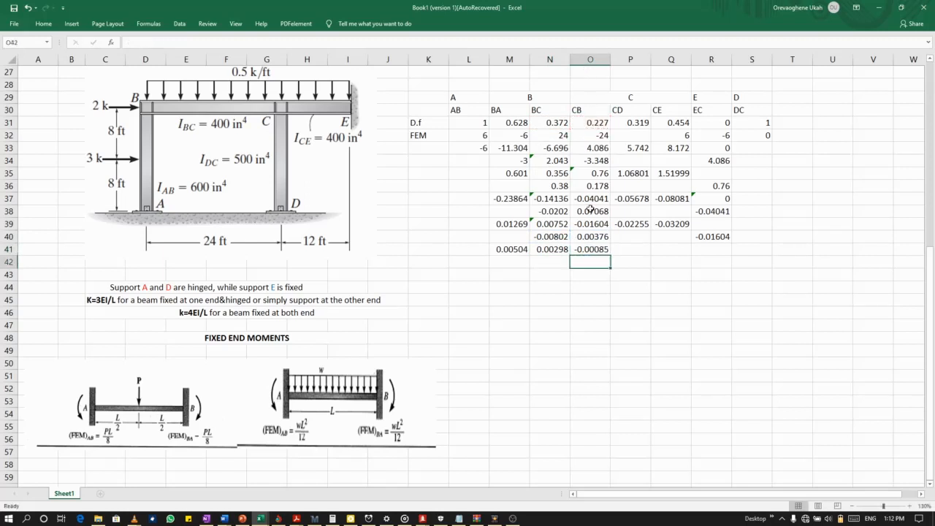
Calculate the fifth CD balancing moment in P41 with the formula =-O40*P31.
click(638, 250)
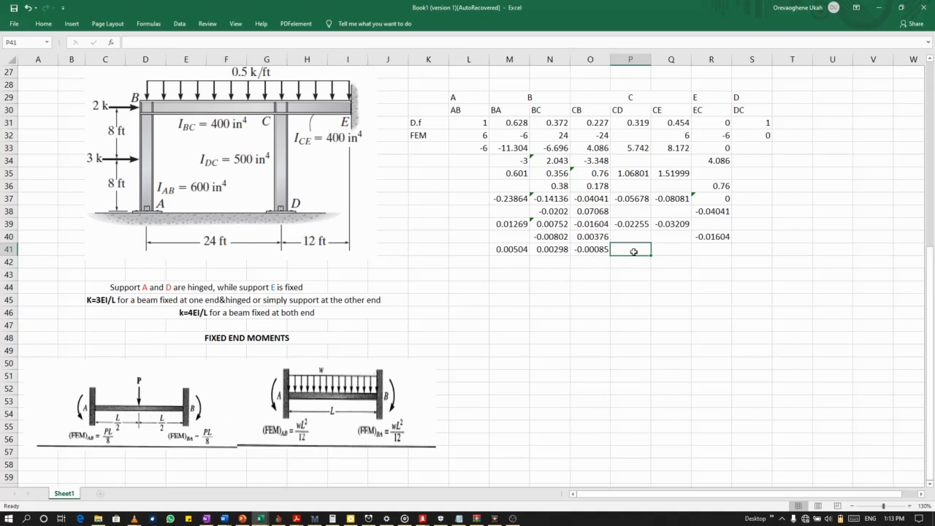
text(=)
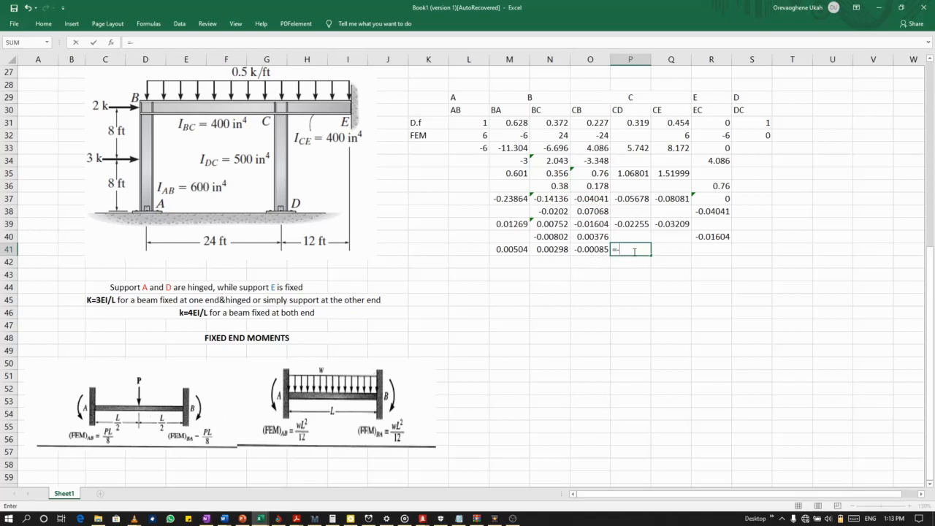
click(592, 239)
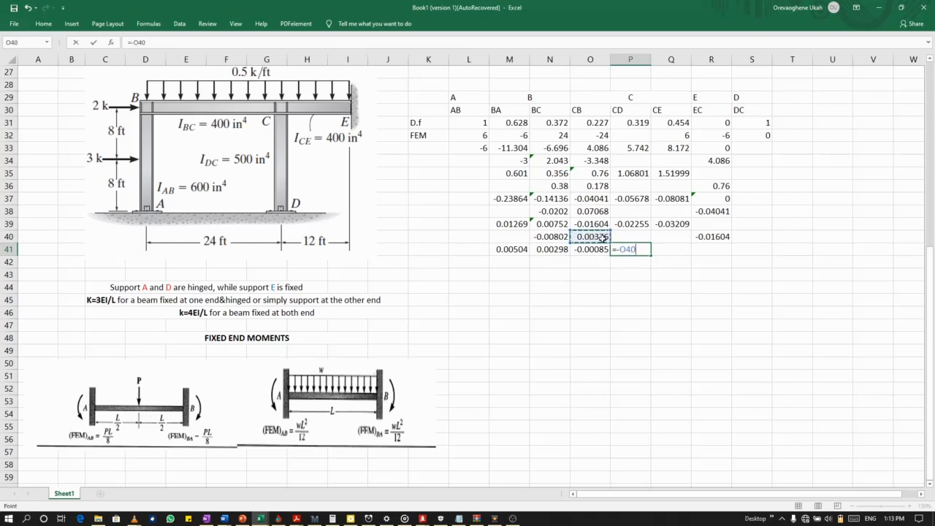
text(*)
click(638, 125)
key(Return)
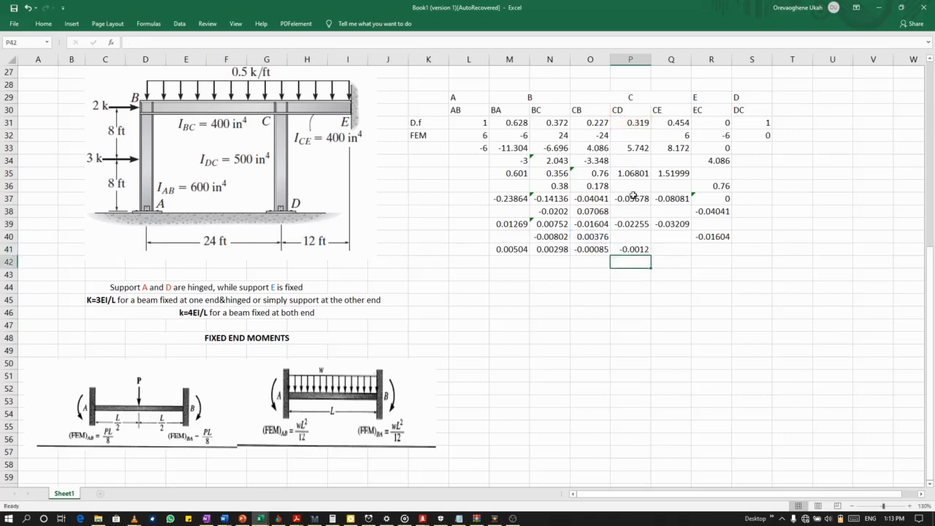
Calculate the fifth CE balancing moment in Q41 with the formula =-O40*Q31.
click(670, 250)
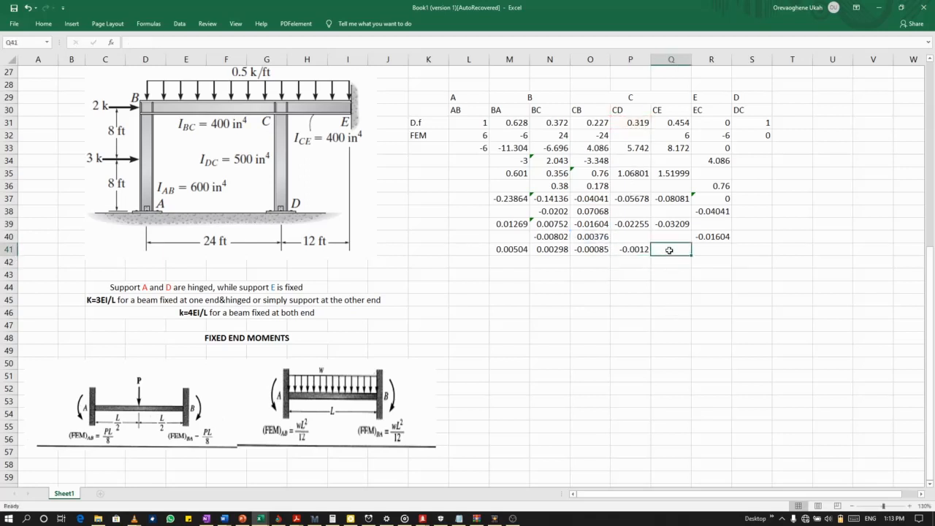
text(=-)
click(593, 238)
text(*)
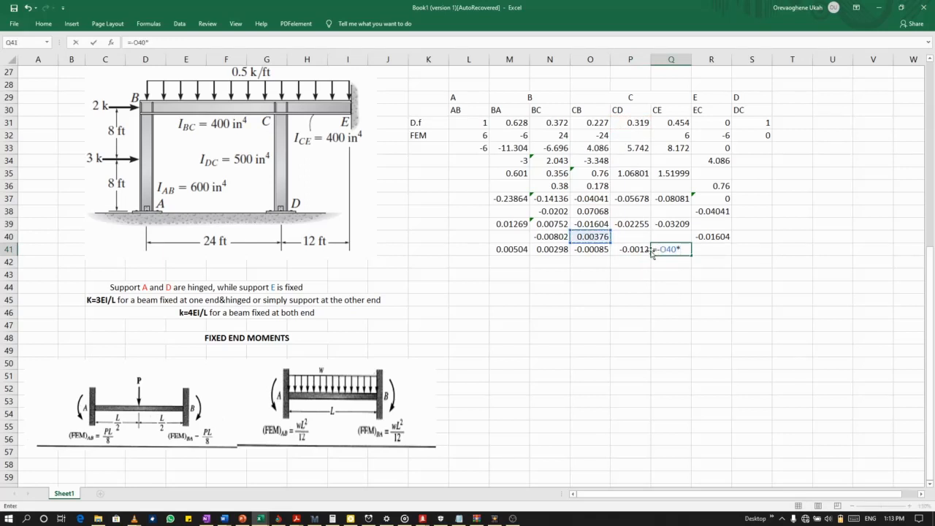
click(677, 122)
key(Return)
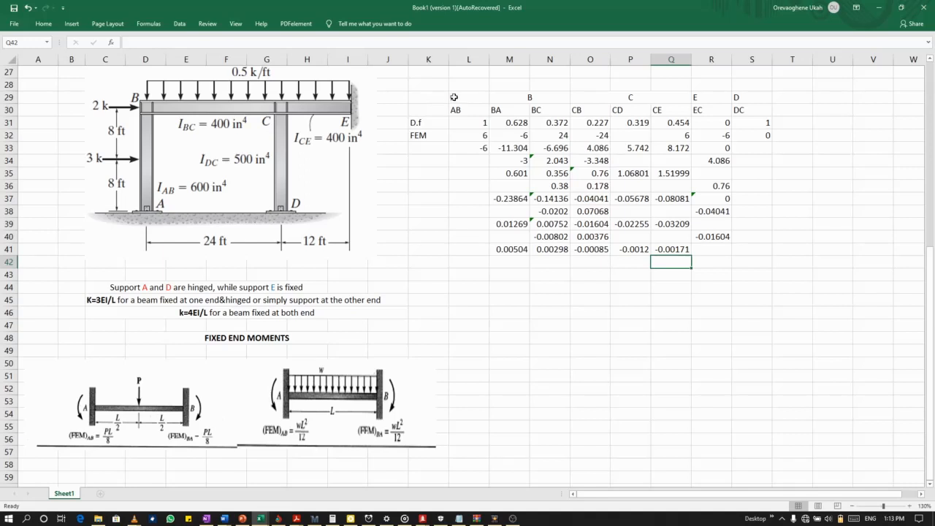
Convert the range L29:S41 into a table that uses row 29 as its headers.
drag(454, 96, 750, 250)
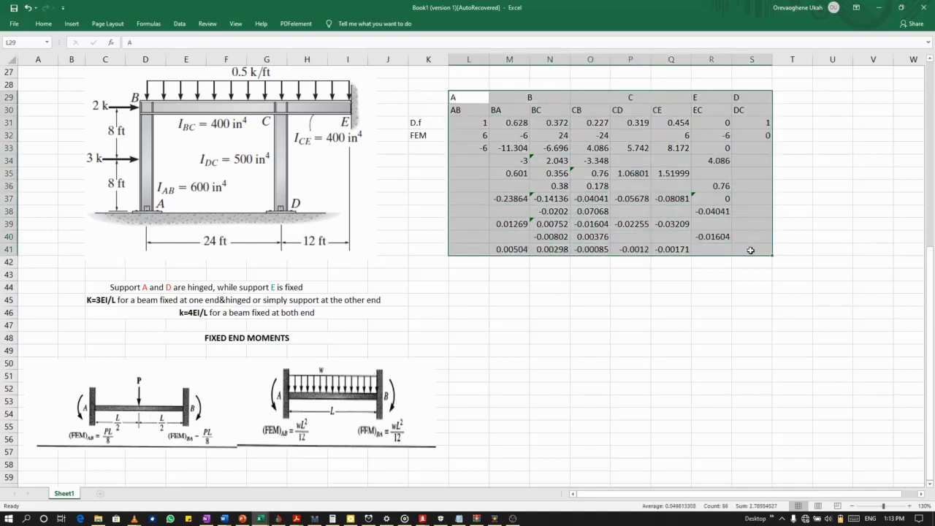
click(70, 24)
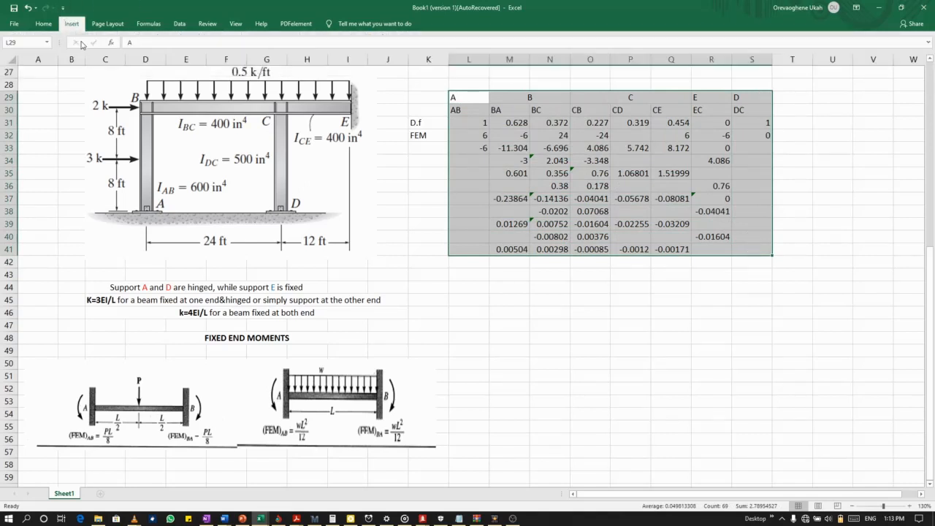
click(232, 260)
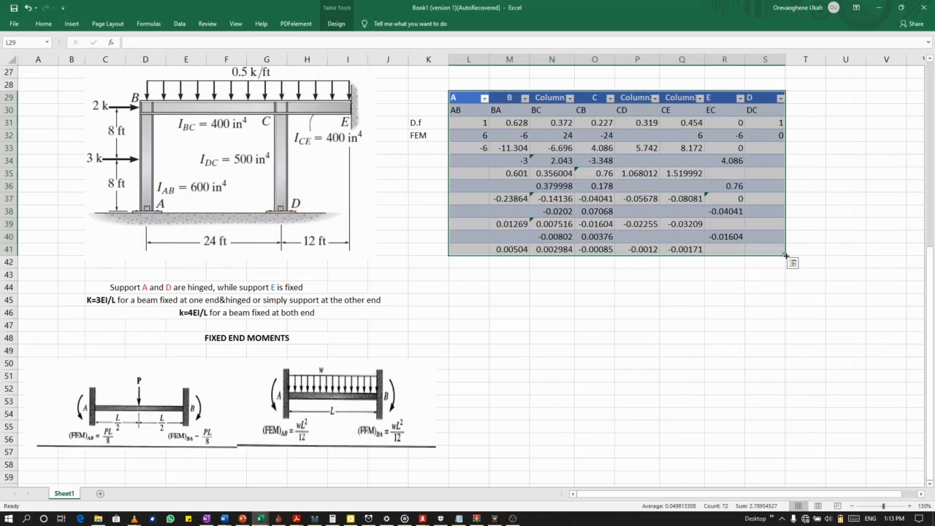
drag(786, 255, 784, 270)
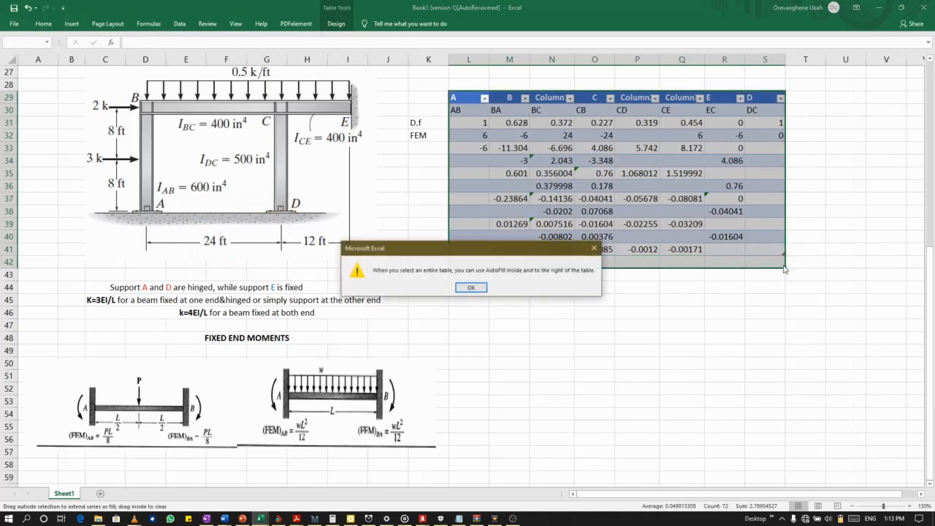
click(473, 285)
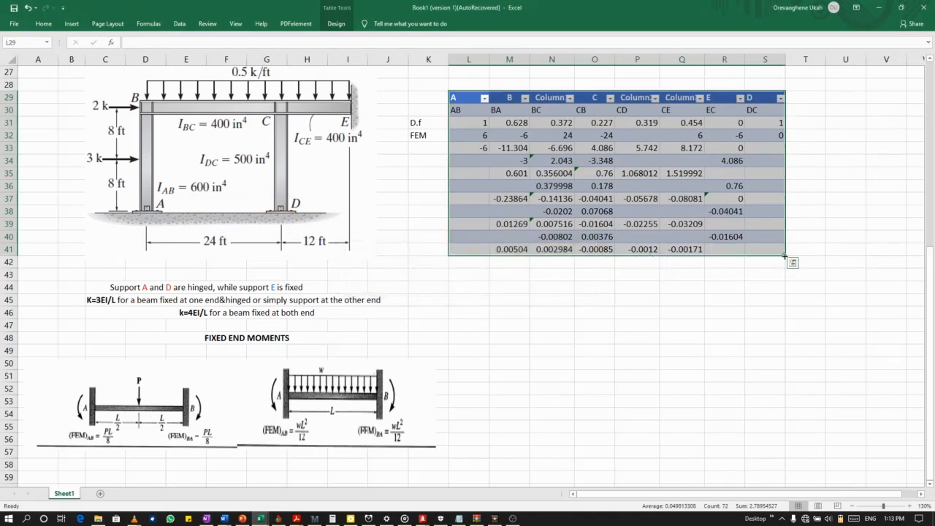
drag(785, 256, 784, 266)
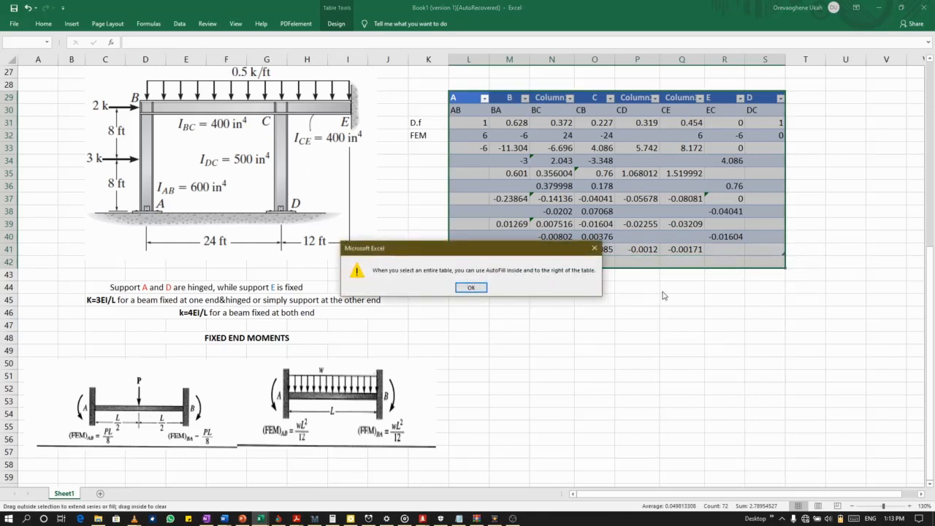
click(471, 288)
Extend the moment distribution table by one row so that it includes row 42.
click(682, 274)
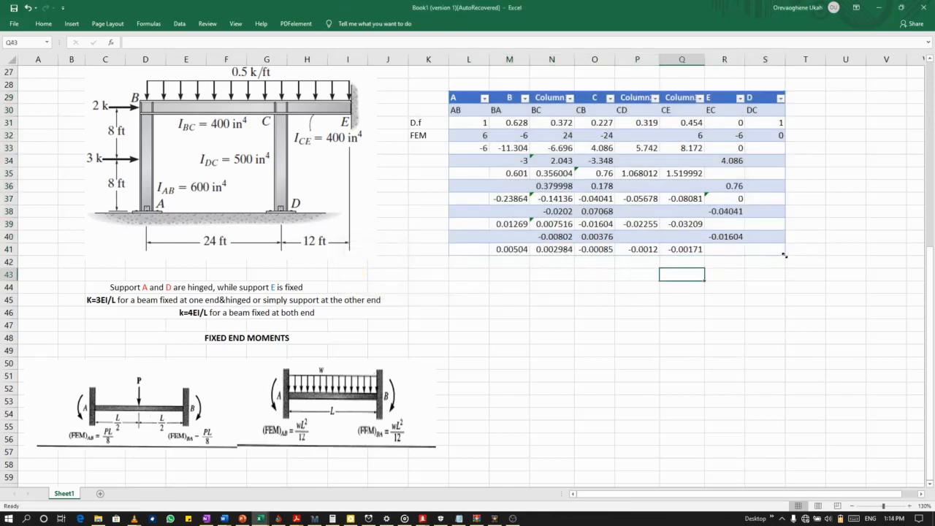
drag(784, 255, 783, 265)
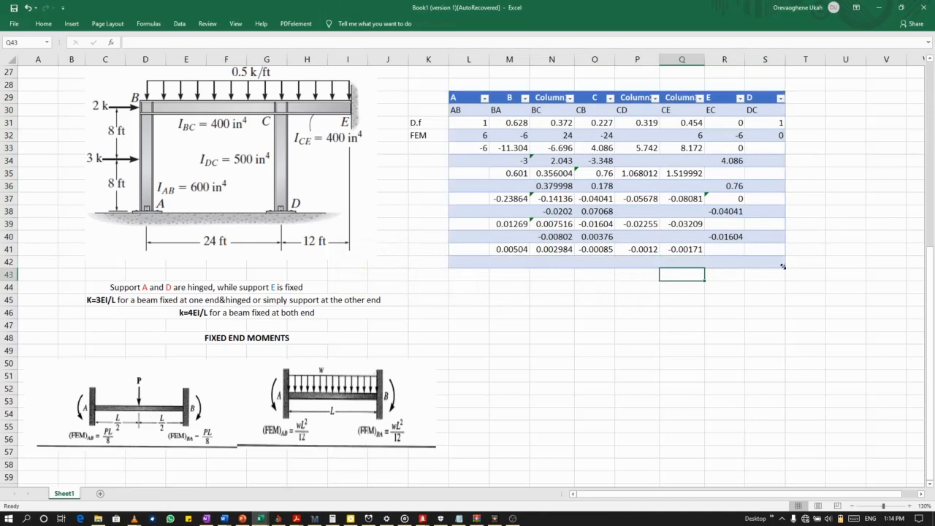
click(549, 296)
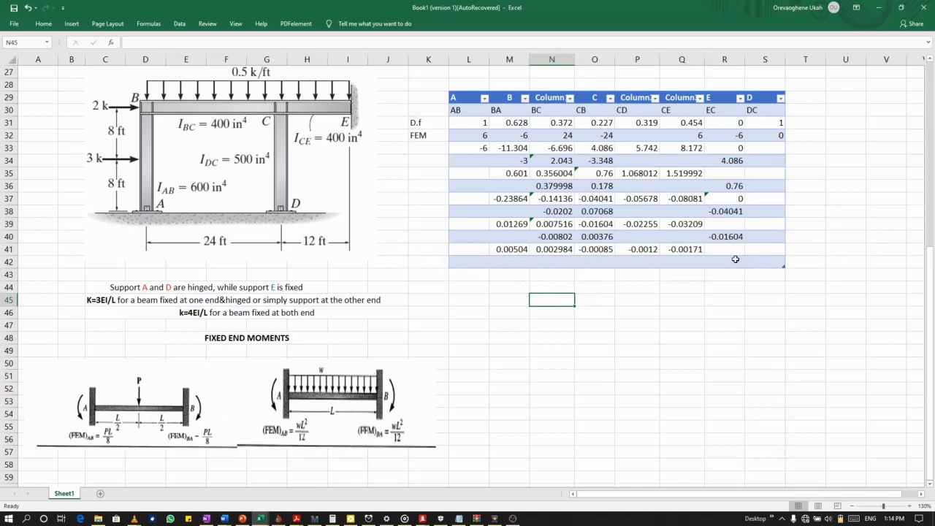
Label the new row SUM in K42.
click(434, 262)
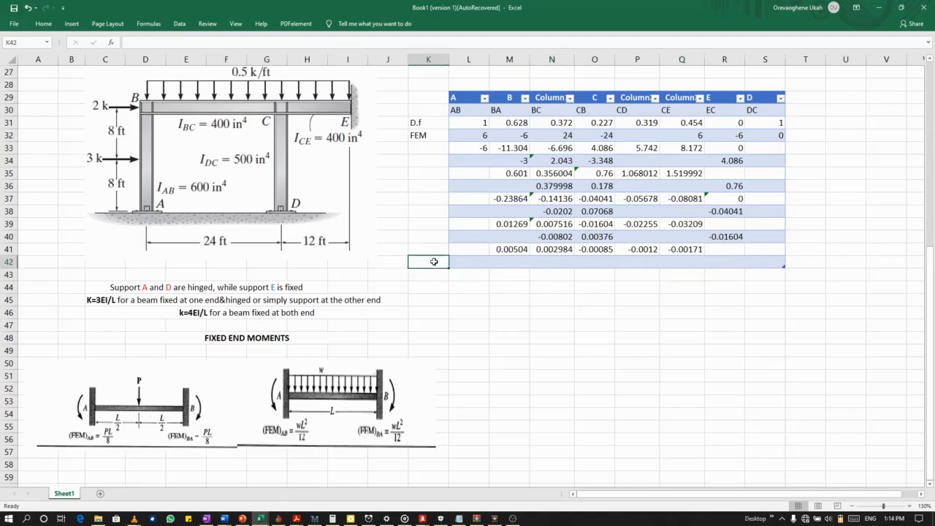
text(sUM)
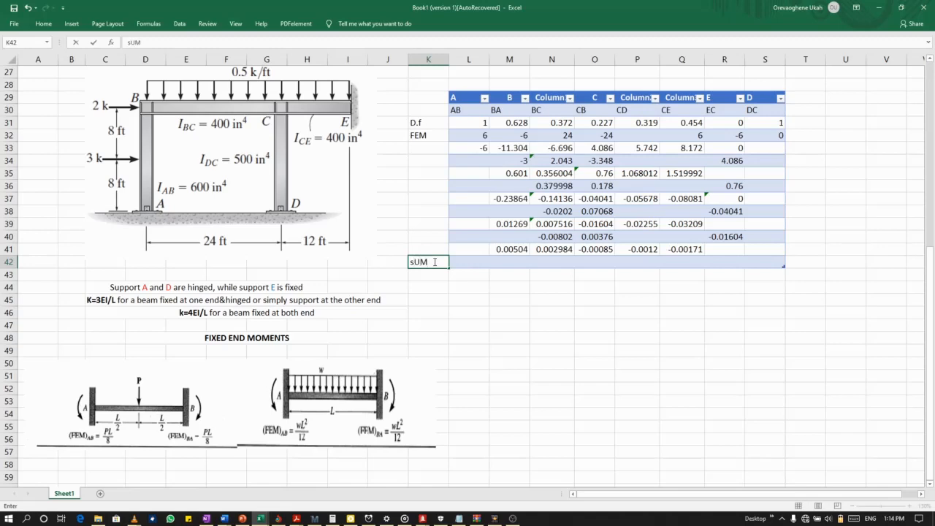
key(BackSpace)
text(SUM)
click(504, 263)
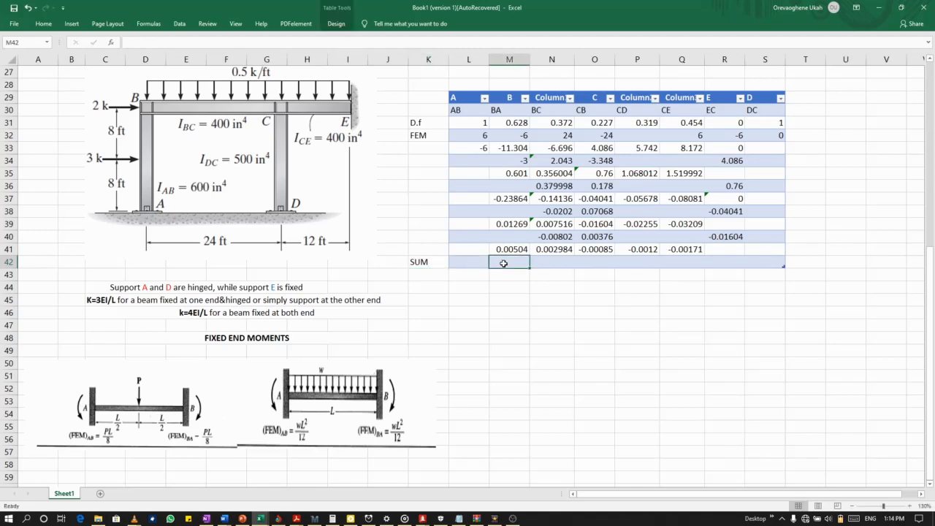
Total the AB moments in L42 with a SUM formula over L32:L41.
click(468, 261)
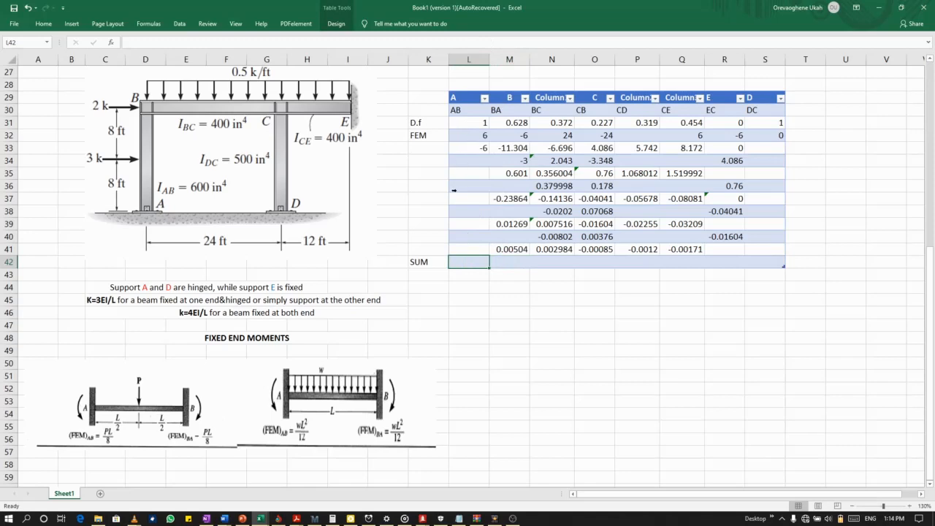
text(=SUM)
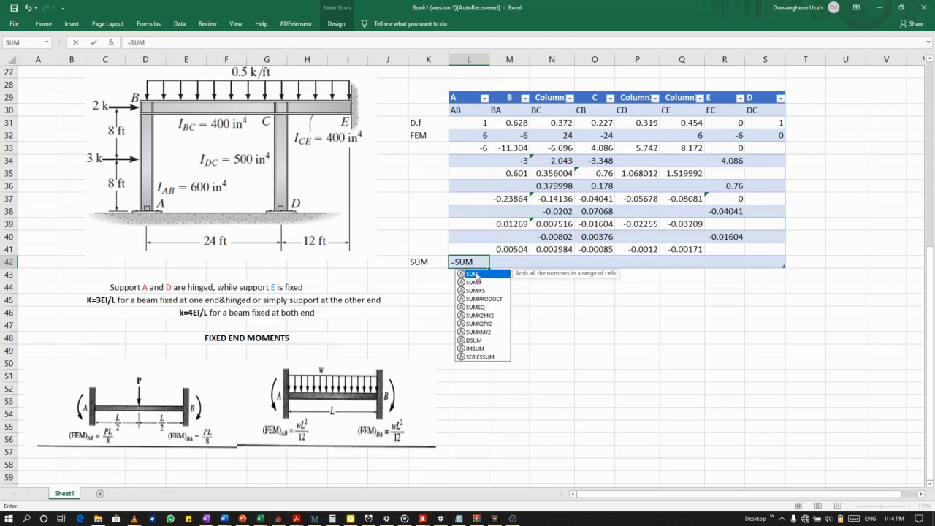
double_click(476, 274)
click(475, 134)
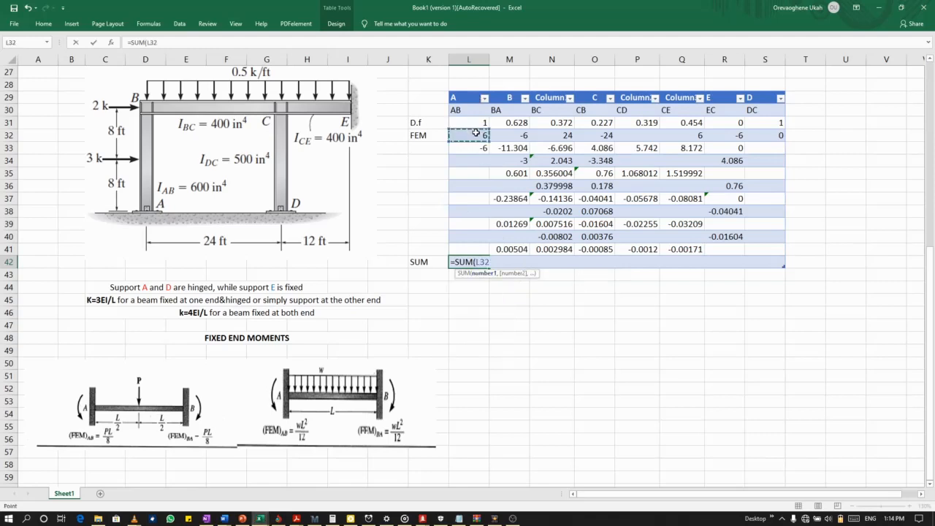
drag(476, 134, 472, 246)
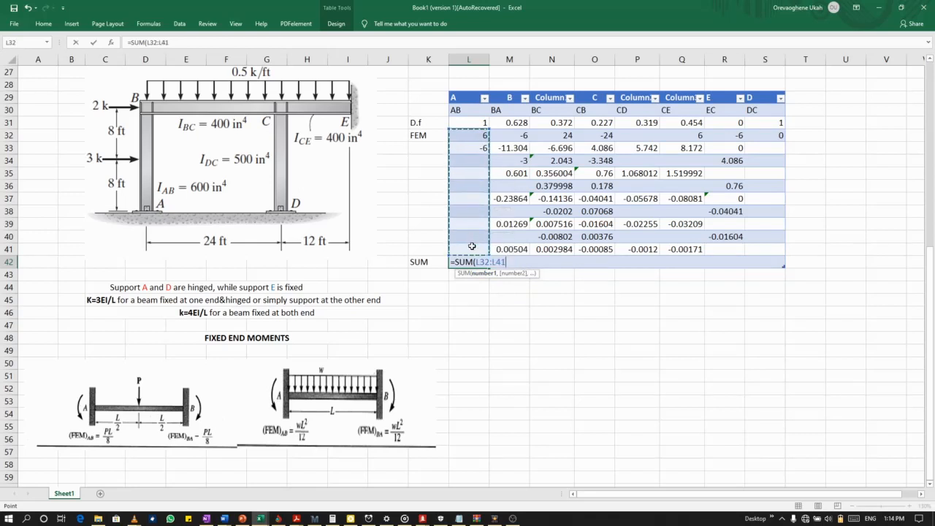
key(Return)
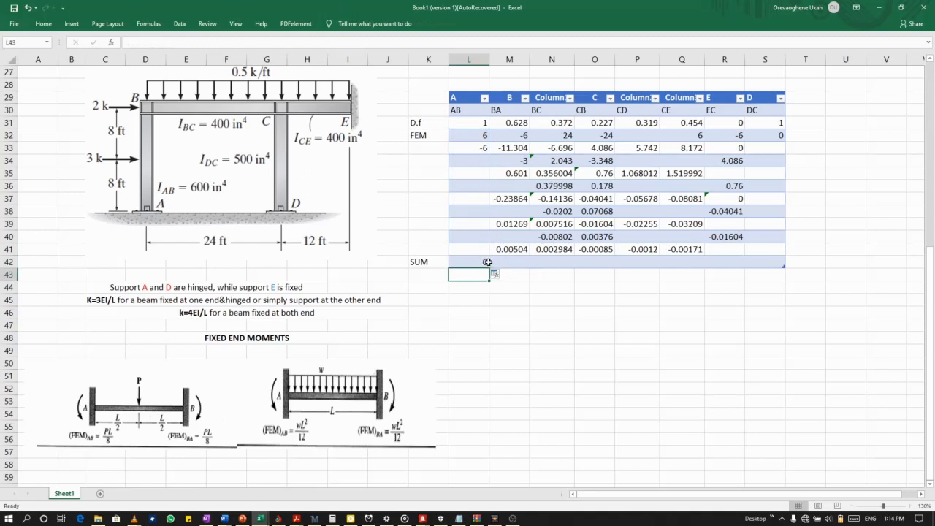
Fill the sum formula from L42 across to S42 to total the moments of all other member ends.
click(483, 262)
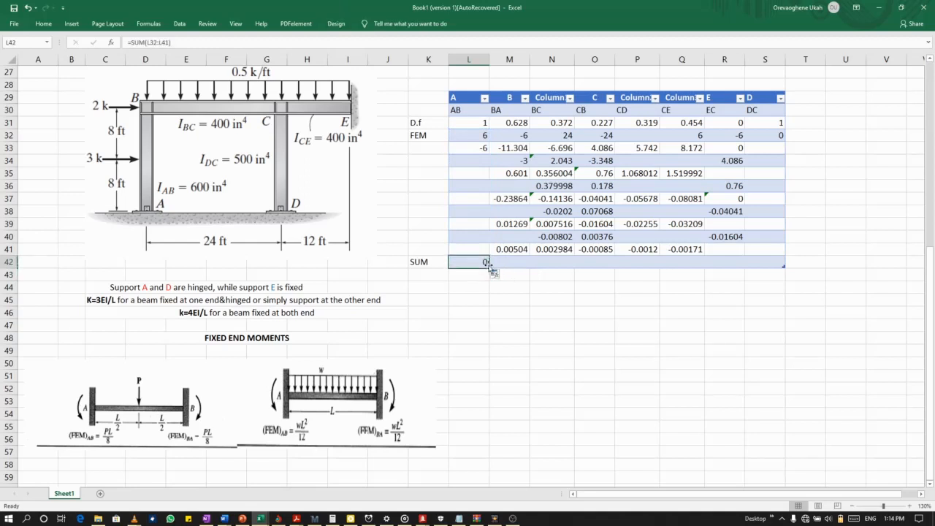
drag(490, 267, 774, 268)
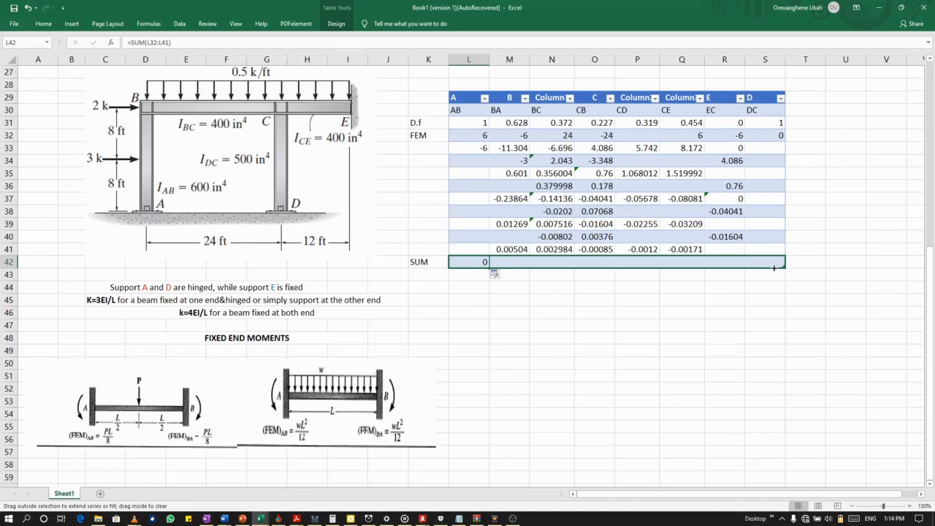
drag(774, 268, 774, 268)
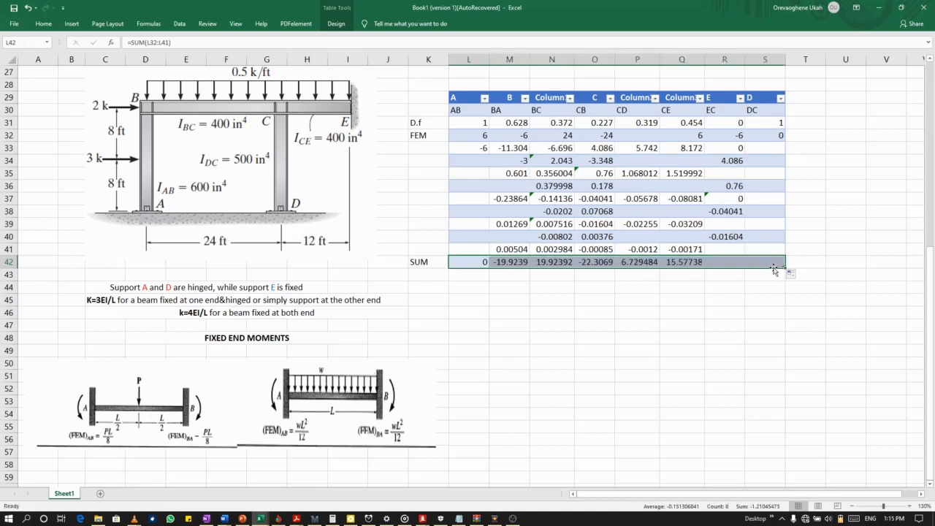
click(511, 325)
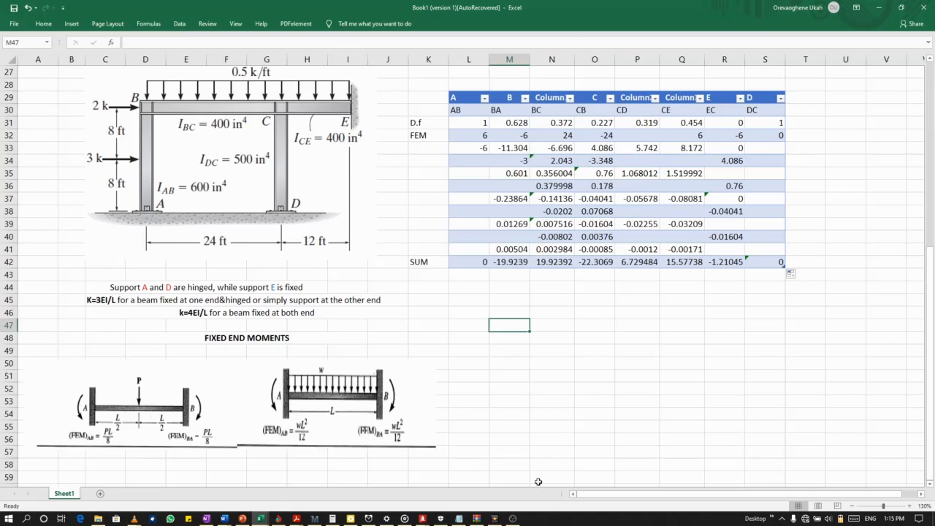
Switch to the Structure12.STD model in STAAD.Pro and show its beam results in the full window.
mouse_move(422, 519)
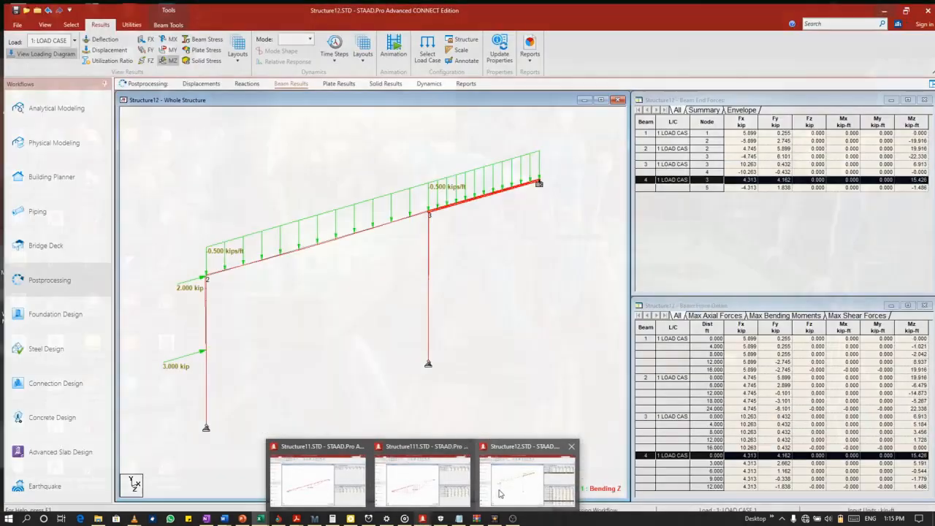
click(479, 494)
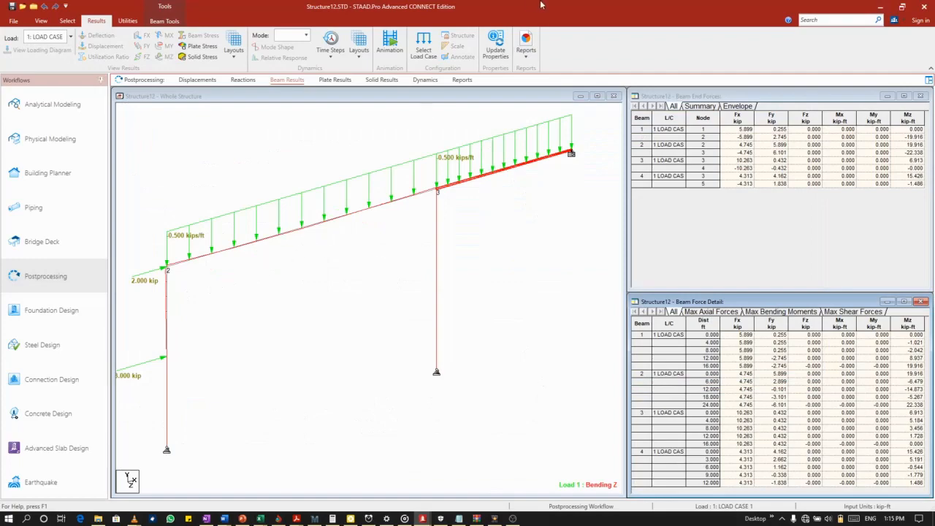
drag(540, 5, 695, 119)
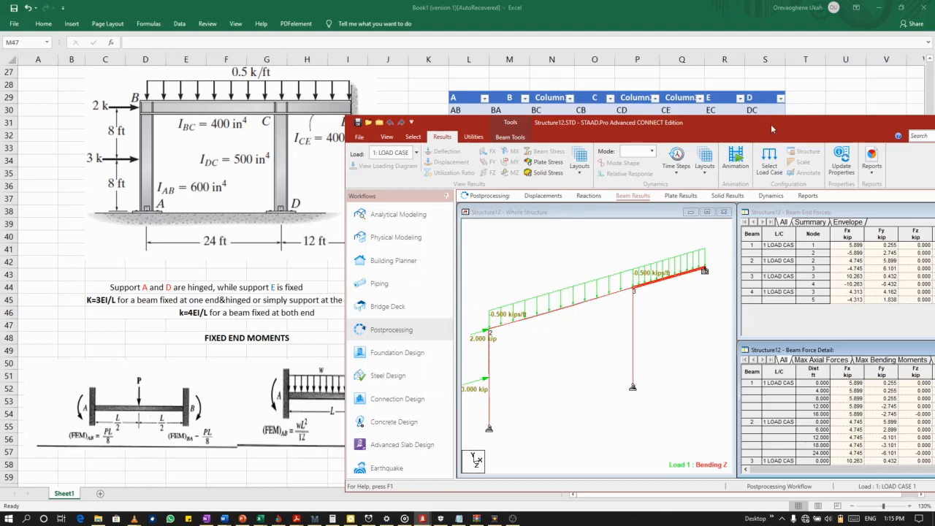
drag(772, 129, 607, 89)
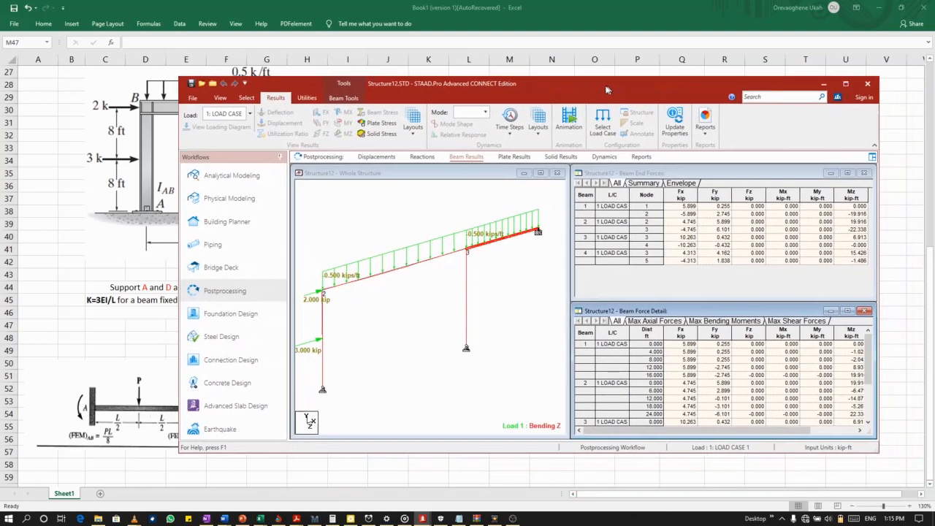
click(848, 84)
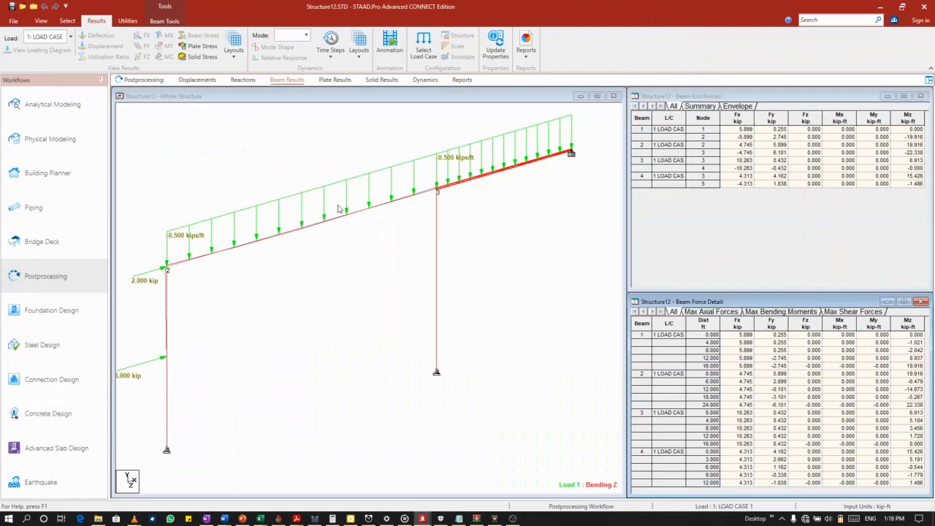
View the Bending-Z diagram of beam 1, the loaded column, and compare its end moments with the SUM row in Excel.
double_click(167, 341)
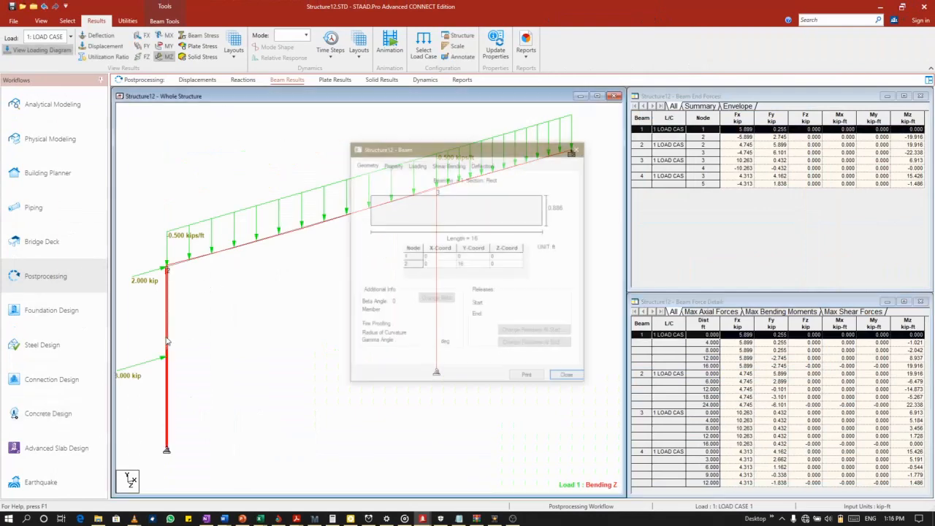
click(460, 167)
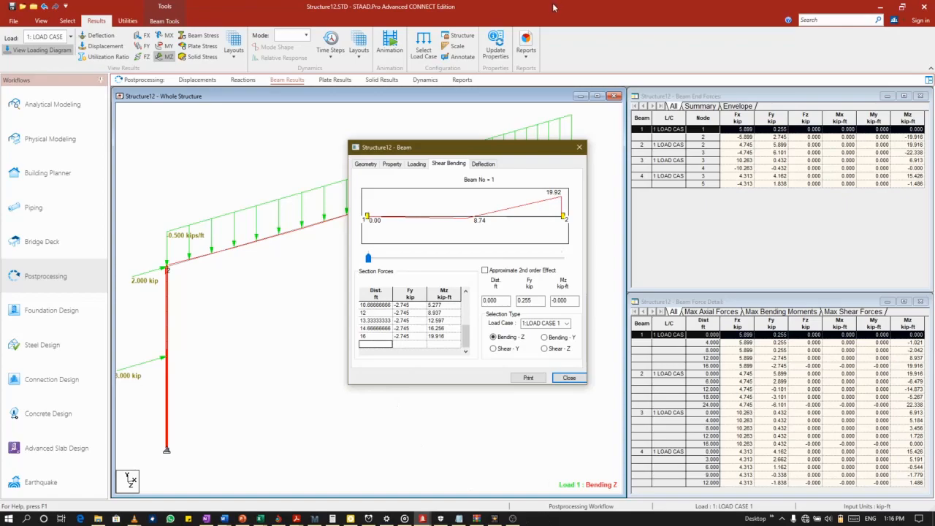
drag(554, 8, 529, 298)
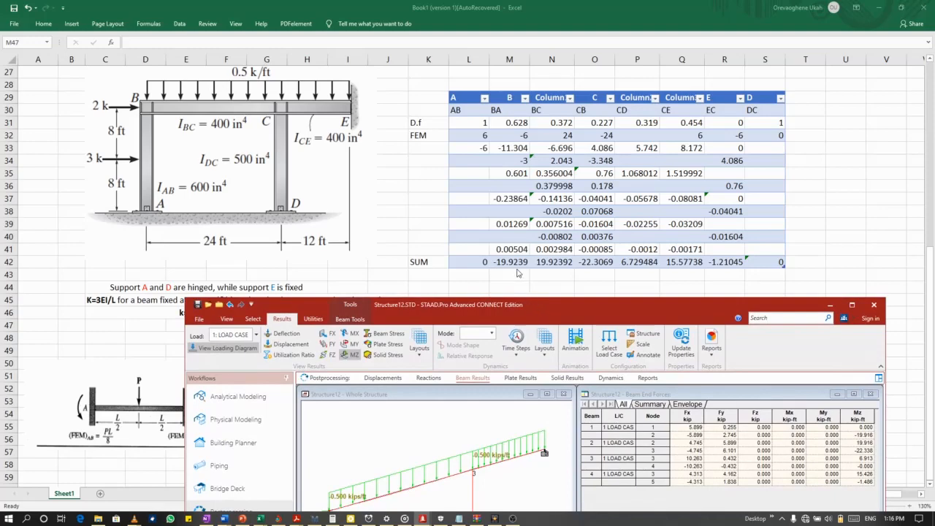
drag(534, 315, 527, 136)
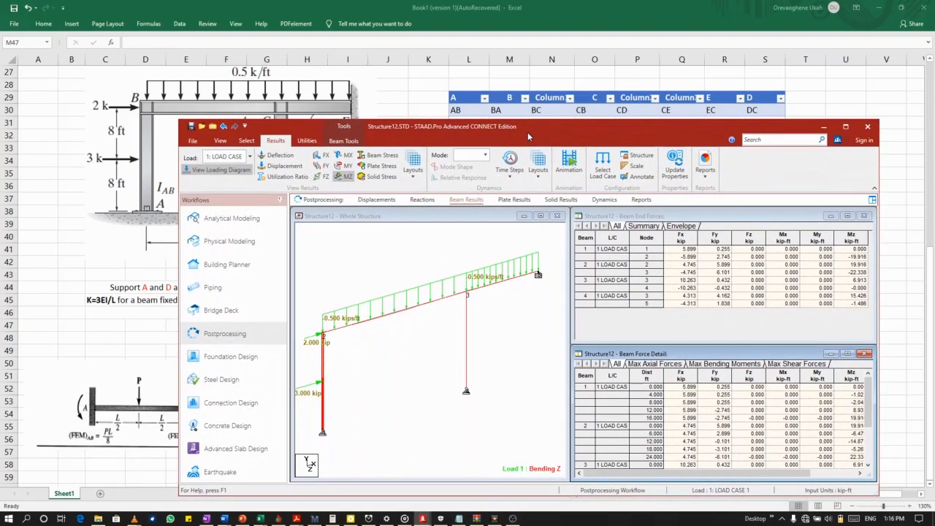
View the Bending-Z diagram of beam 2 between nodes 2 and 3 and compare its end moments with the BC and CB sums in Excel.
double_click(359, 326)
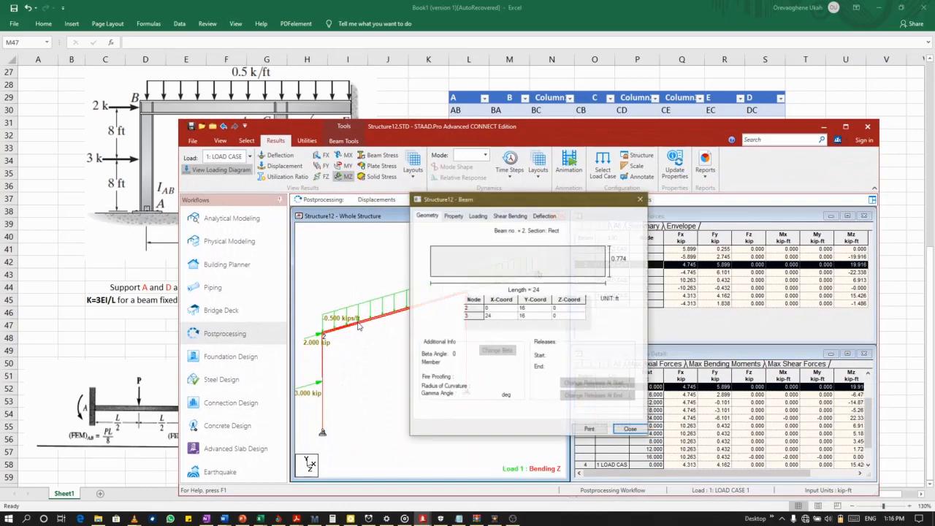
click(505, 216)
drag(519, 198, 655, 257)
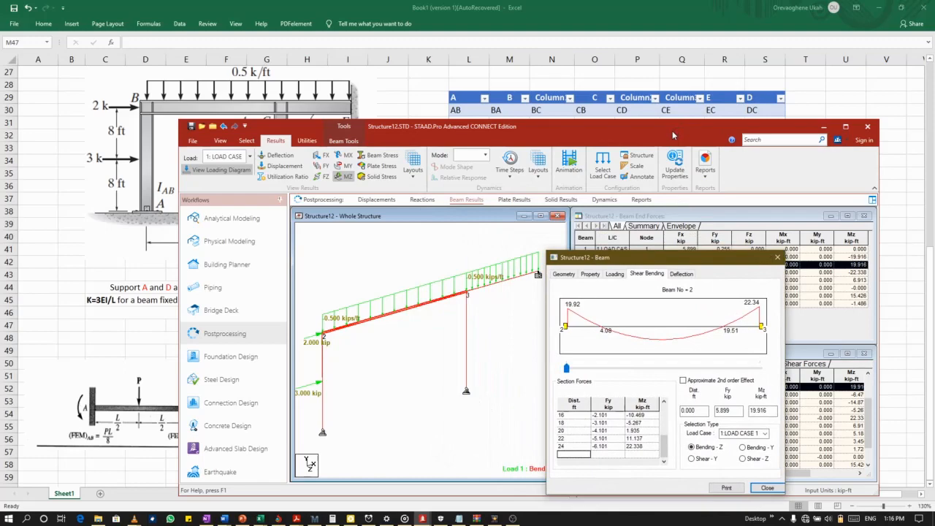
drag(673, 135, 549, 310)
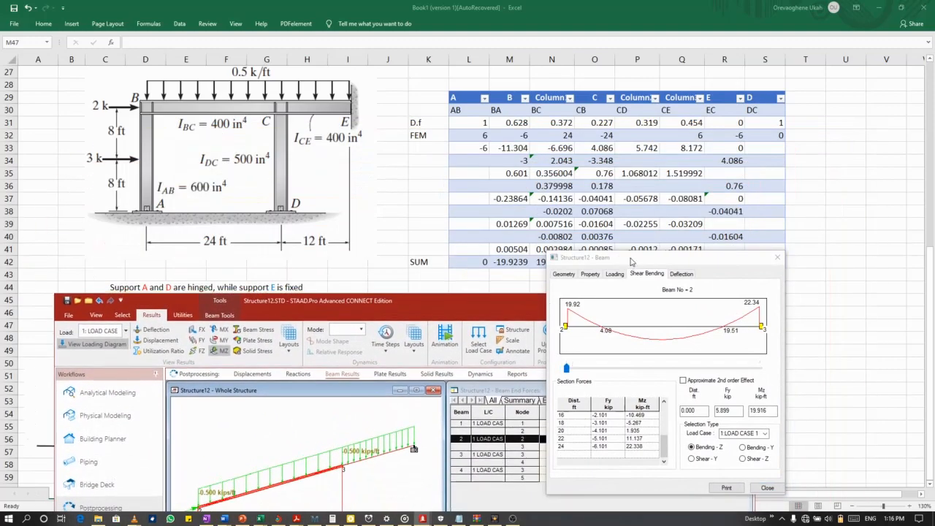
drag(631, 261, 695, 286)
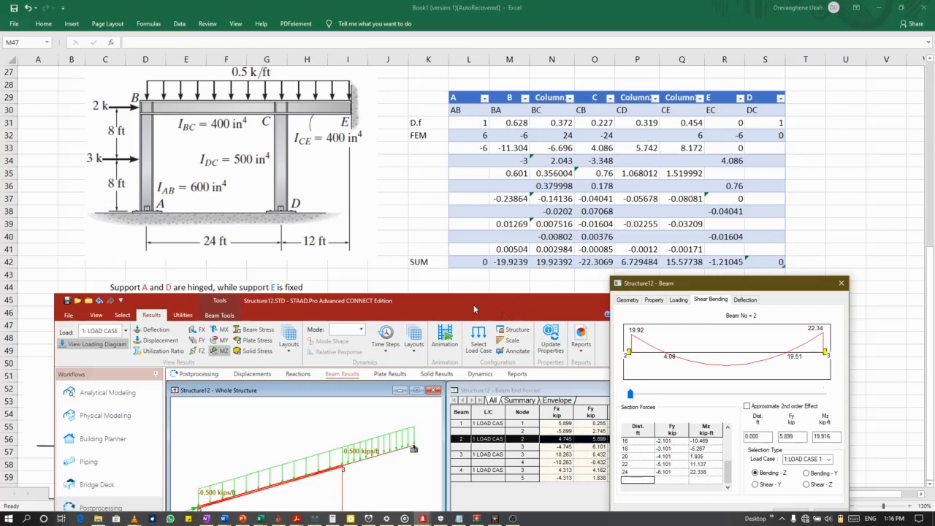
drag(473, 309, 484, 158)
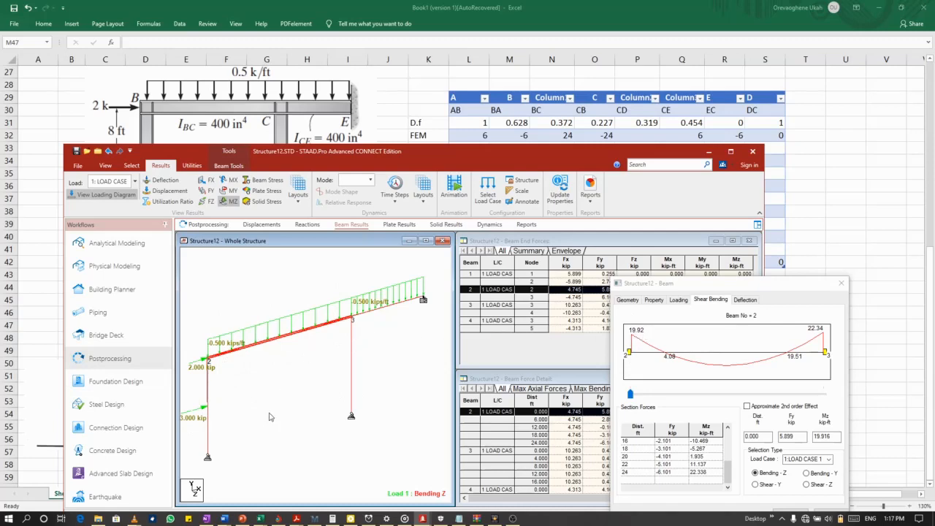
Recheck the Bending-Z diagrams of beam 1 and beam 2 against the BA, BC and CB sums in Excel.
click(208, 403)
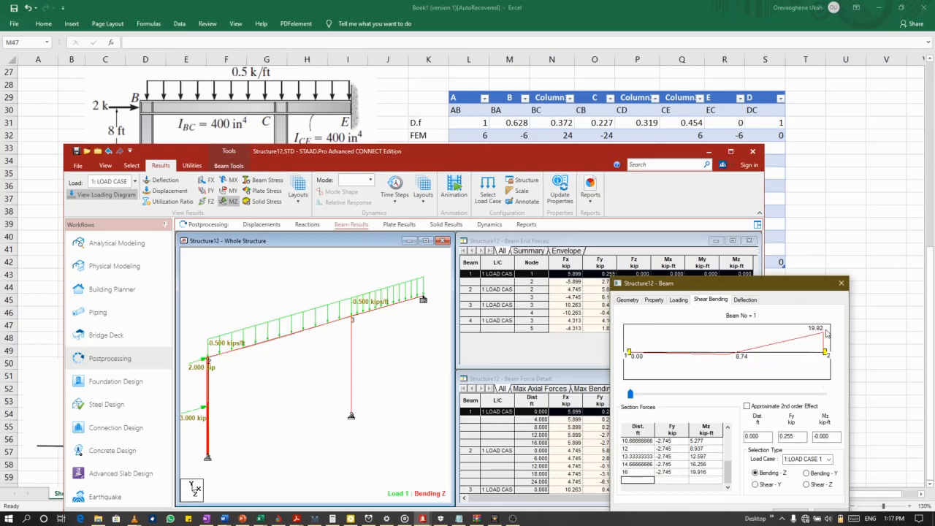
click(268, 345)
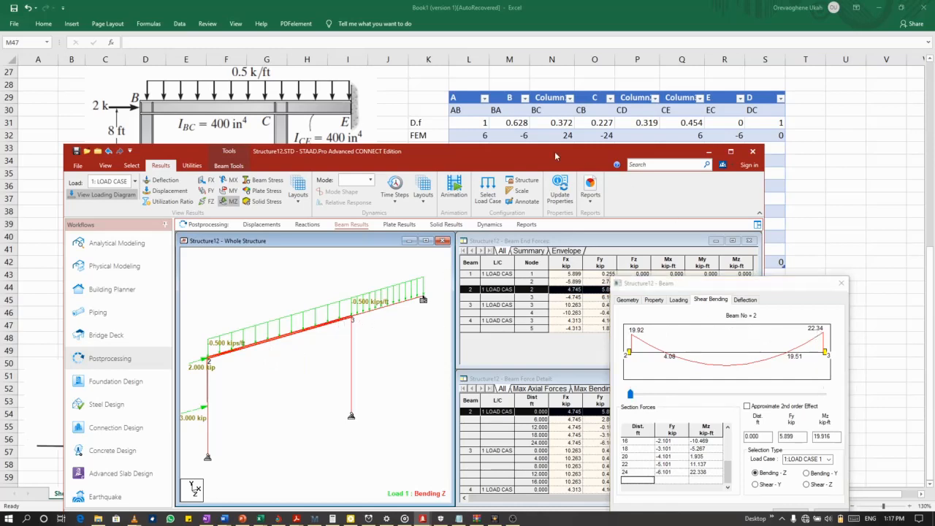
drag(555, 153, 544, 305)
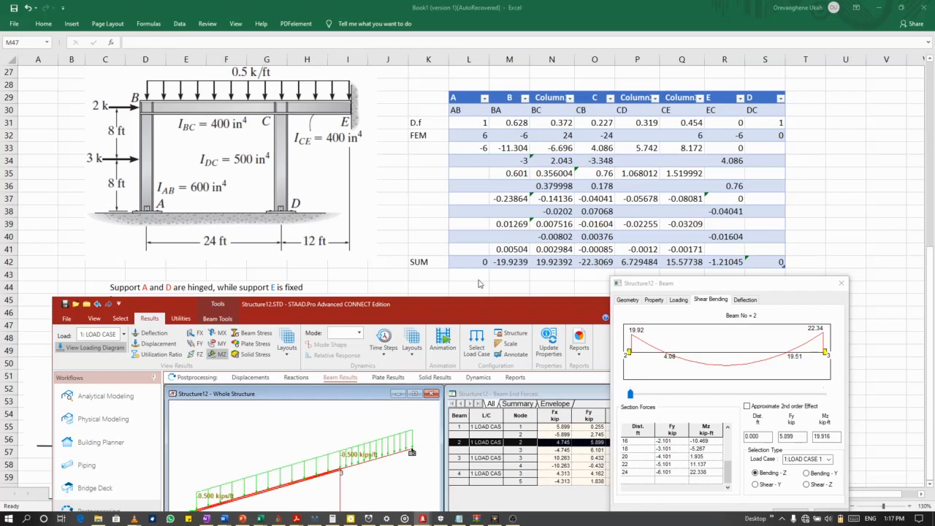
View the Bending-Z diagram of beam 4 between nodes 3 and 5 and compare its end moments with the CE and EC sums in Excel.
drag(472, 307, 486, 153)
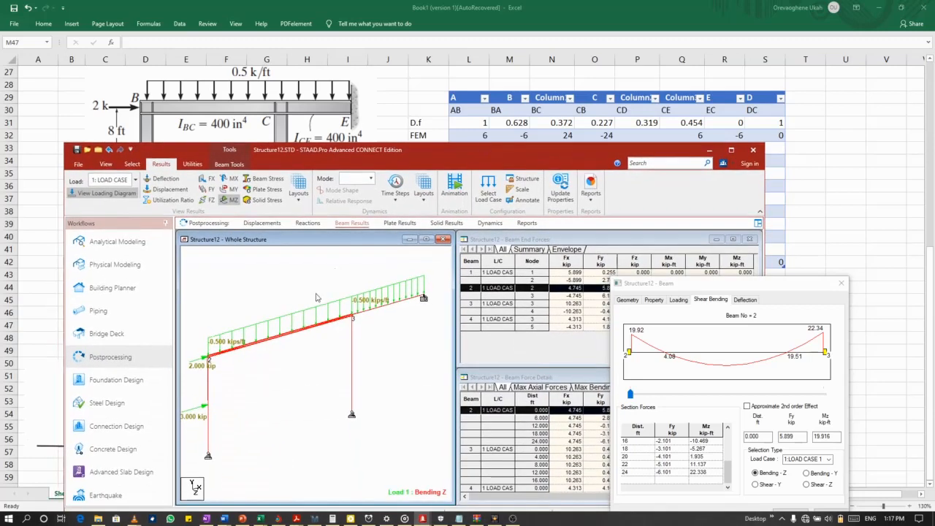
click(379, 303)
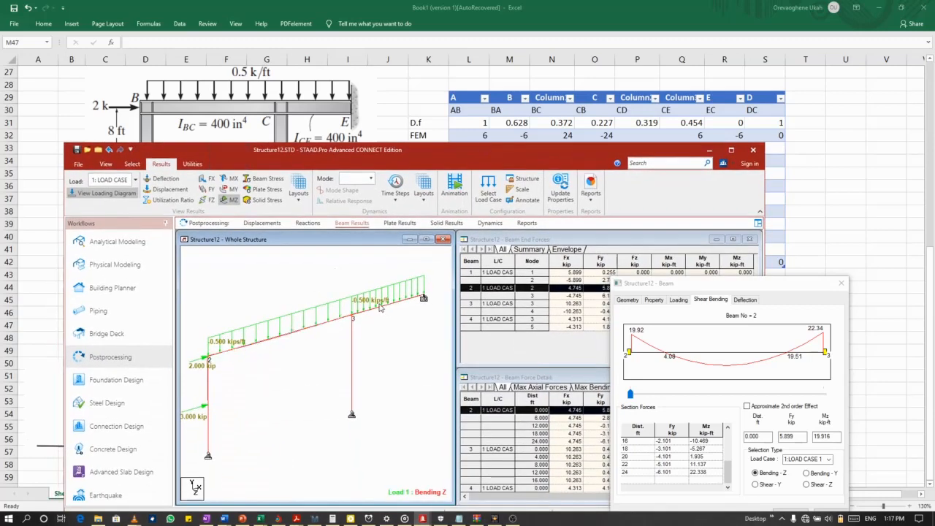
click(378, 311)
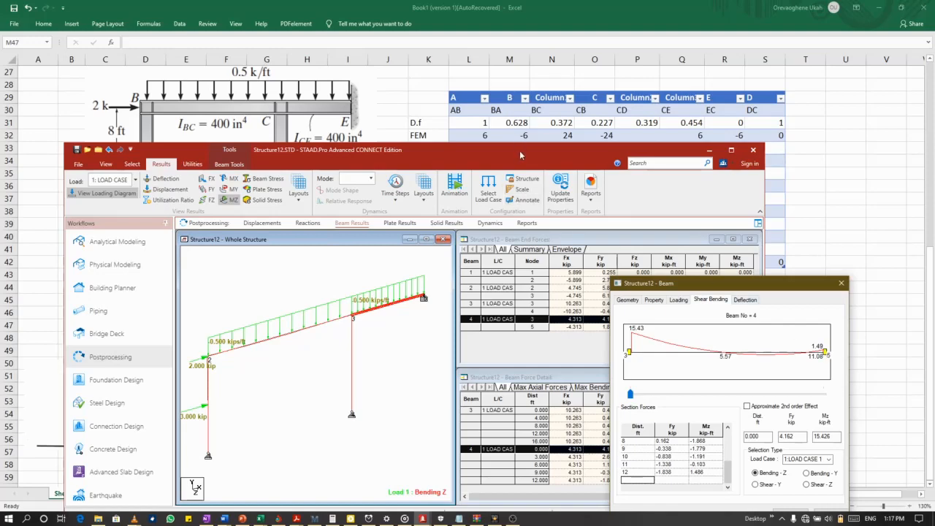
mouse_move(520, 151)
mouse_down()
mouse_move(514, 260)
mouse_move(526, 324)
mouse_move(510, 293)
mouse_up()
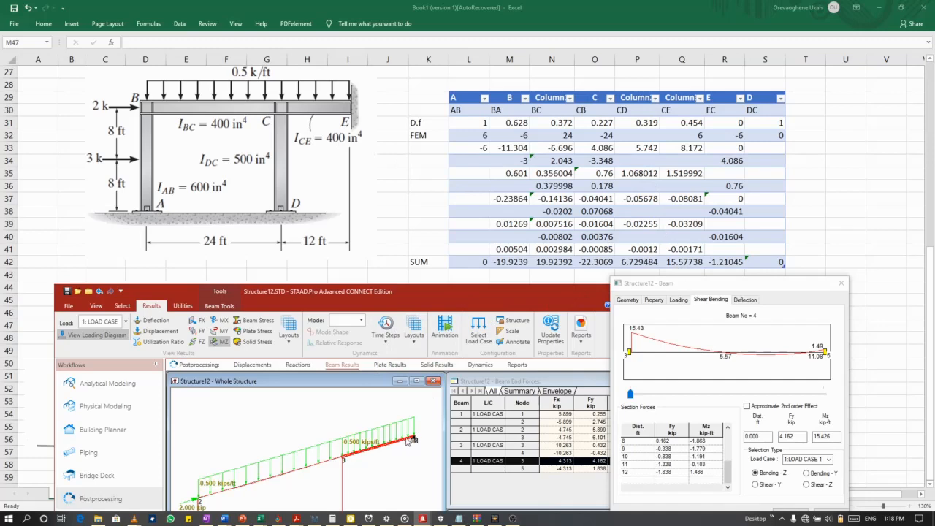
drag(433, 292, 395, 287)
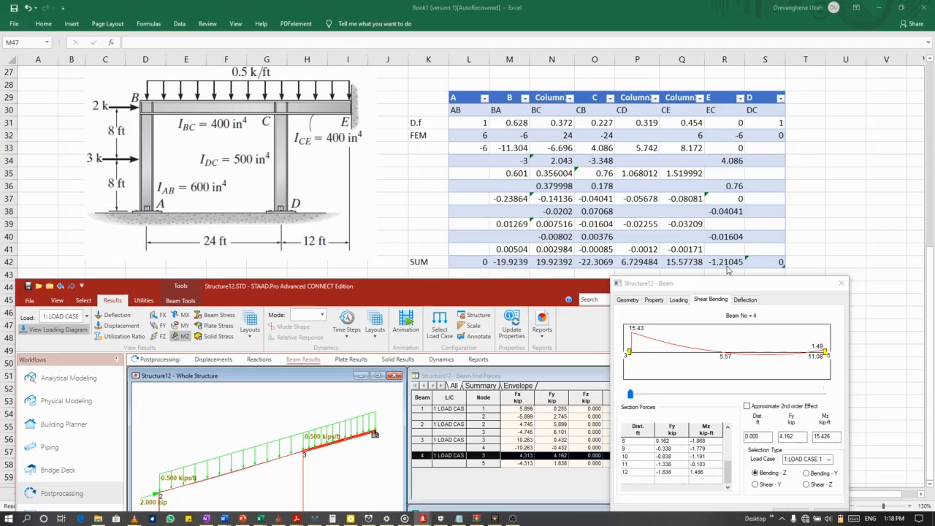
Close the beam 4 results dialog, minimize STAAD.Pro and return to the moment distribution sheet in Excel.
click(841, 284)
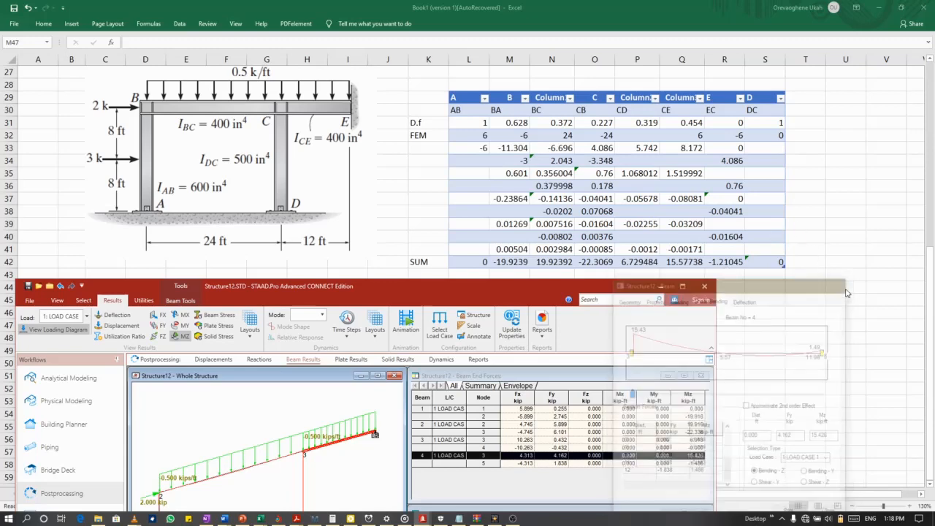
click(660, 287)
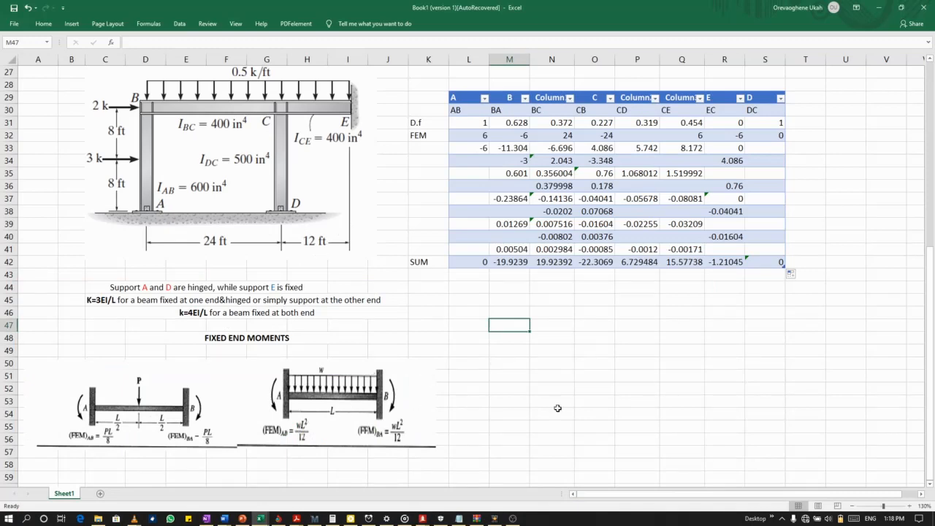
click(578, 338)
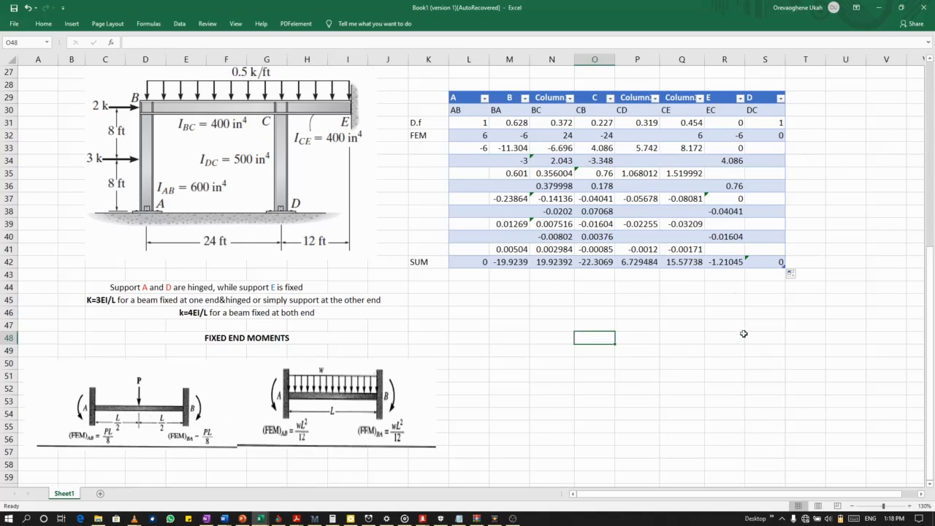
click(515, 518)
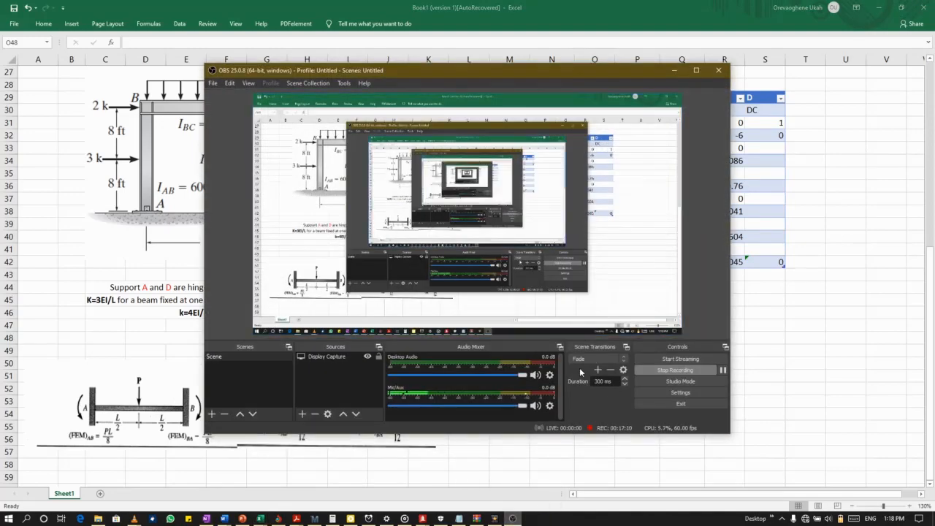